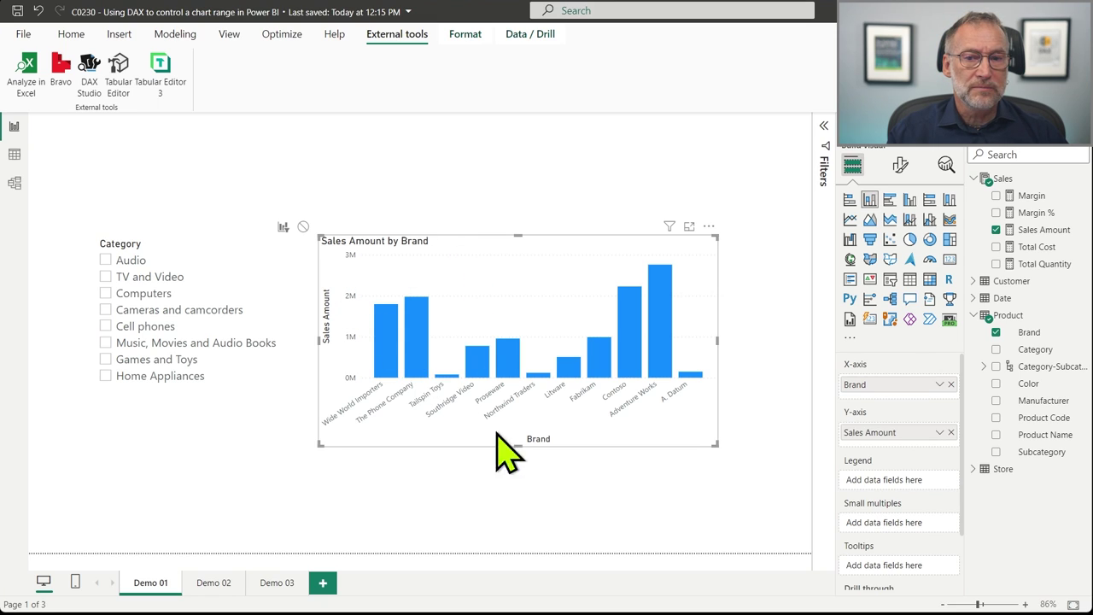
# - Compare the Sales Amount by Brand chart's Y-axis range with no category filter and with the Computers category selected
pyautogui.click(513, 500)
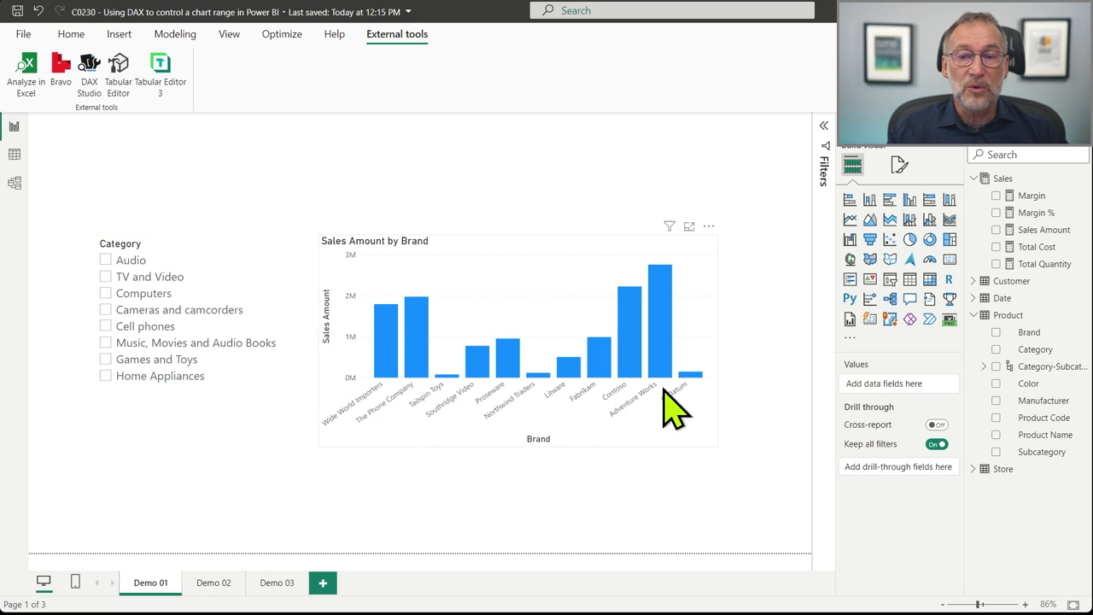
pyautogui.click(125, 261)
pyautogui.click(139, 291)
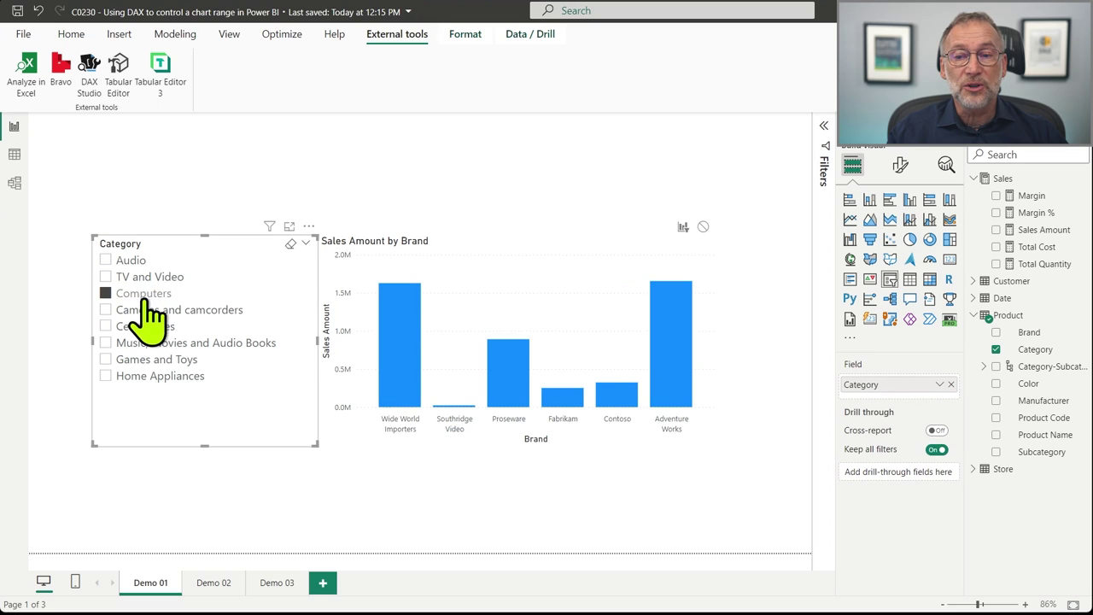
pyautogui.click(145, 311)
pyautogui.click(146, 310)
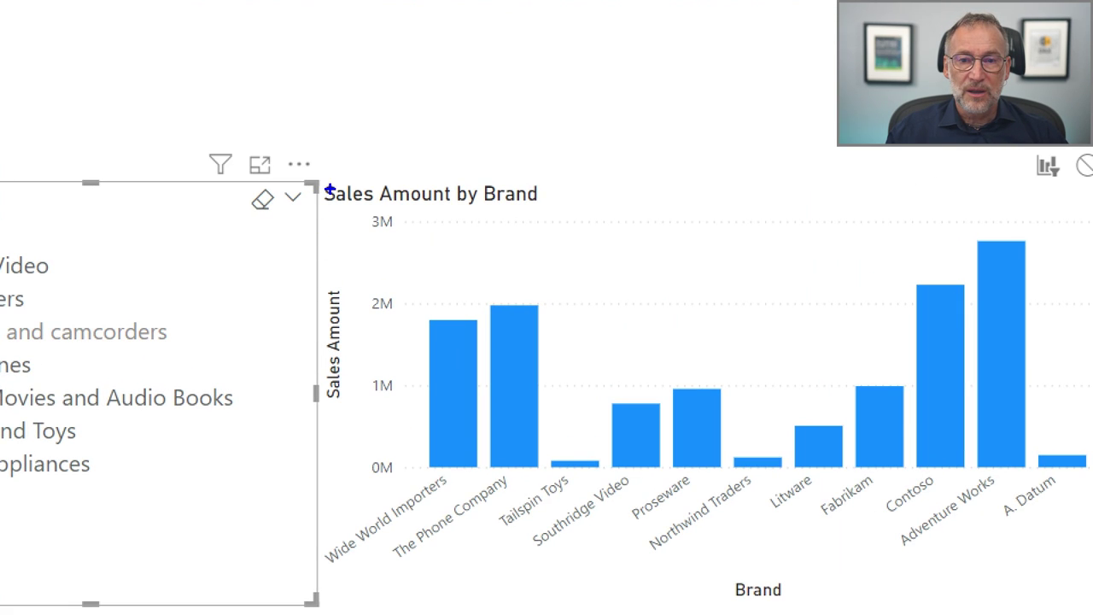
pyautogui.moveTo(330, 189)
pyautogui.mouseDown()
pyautogui.moveTo(427, 418)
pyautogui.moveTo(439, 512)
pyautogui.mouseUp()
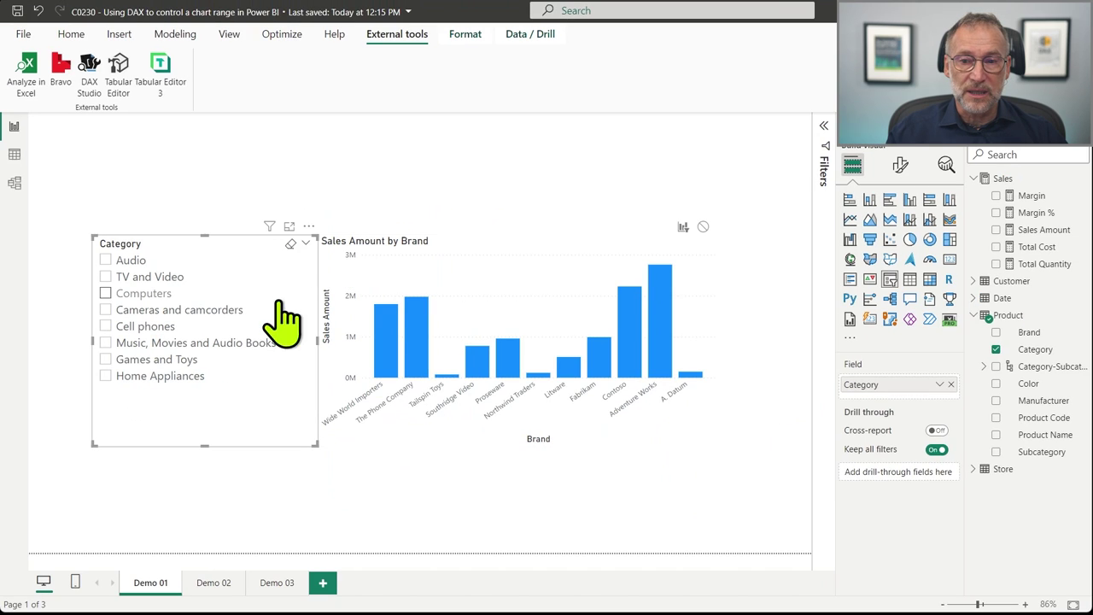
pyautogui.click(157, 295)
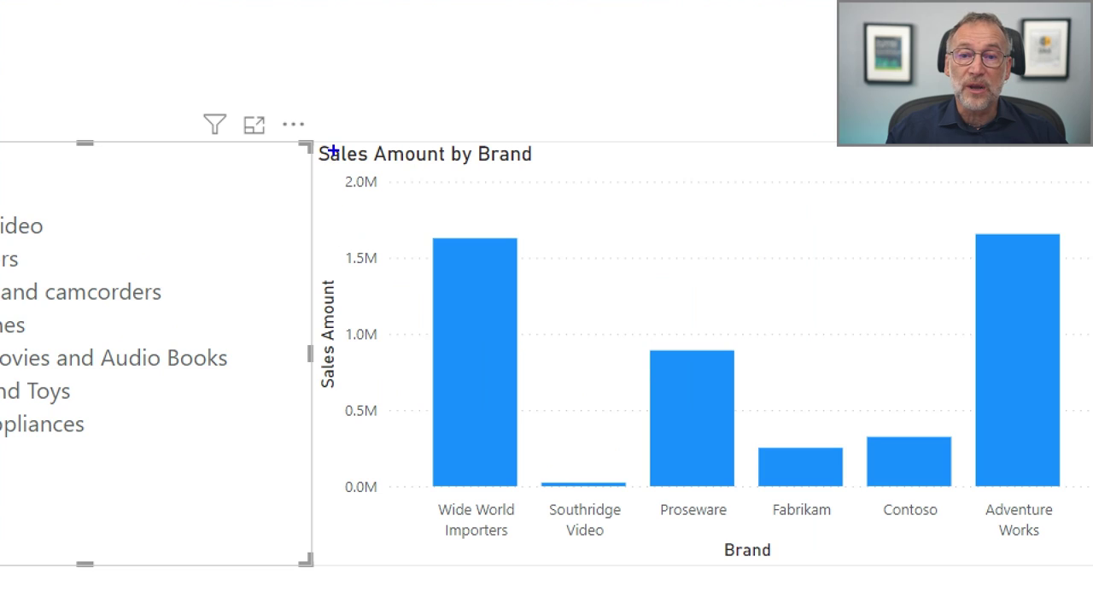
pyautogui.moveTo(333, 150)
pyautogui.mouseDown()
pyautogui.moveTo(444, 472)
pyautogui.moveTo(445, 549)
pyautogui.mouseUp()
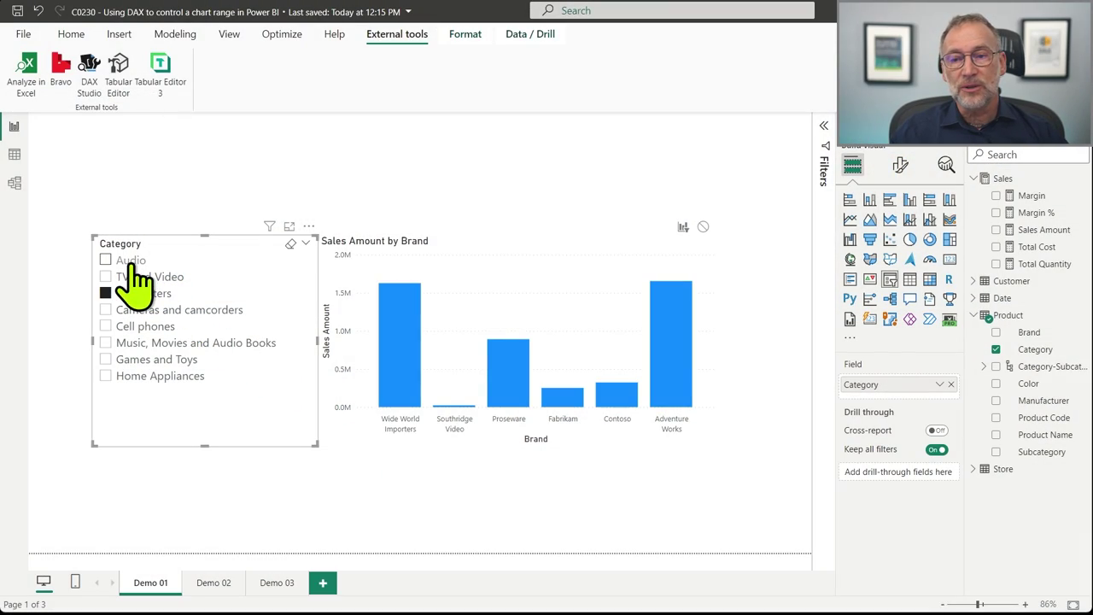
# - Filter the chart by Audio, TV and Video, and Cell phones in turn to compare its axis scale
pyautogui.click(133, 262)
pyautogui.click(137, 277)
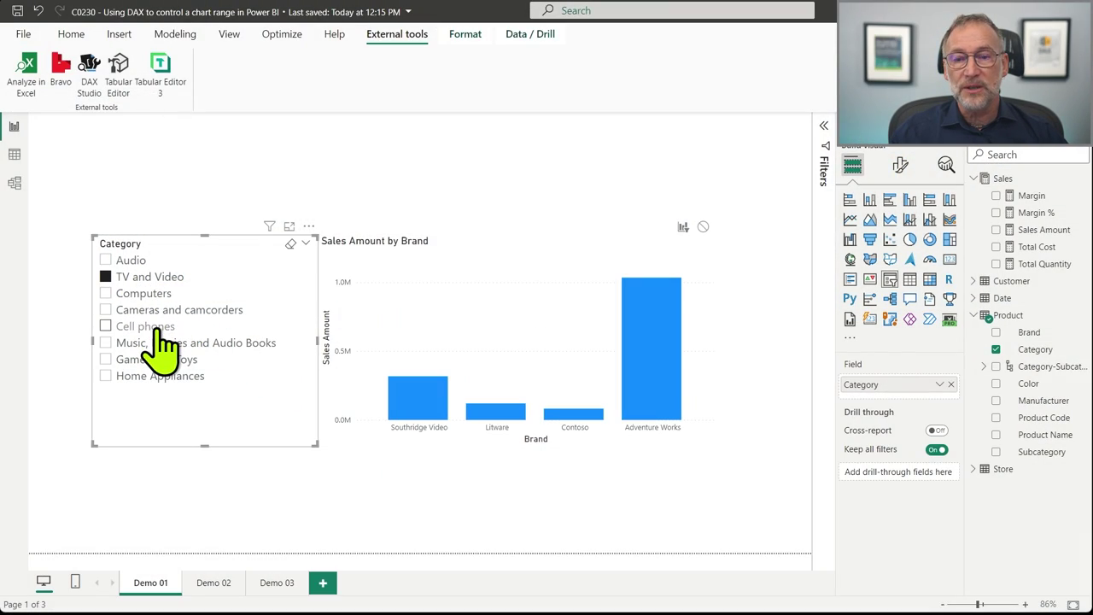
pyautogui.click(145, 327)
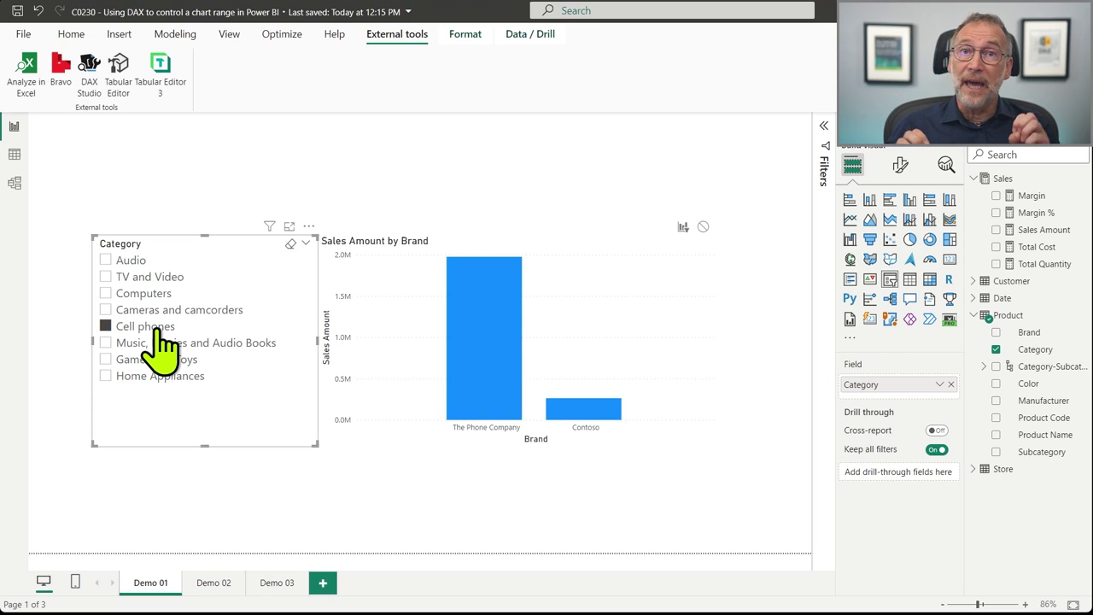
# - Open the Y-axis range settings of the Sales Amount by Brand chart at the maximum value
pyautogui.click(642, 325)
pyautogui.click(901, 164)
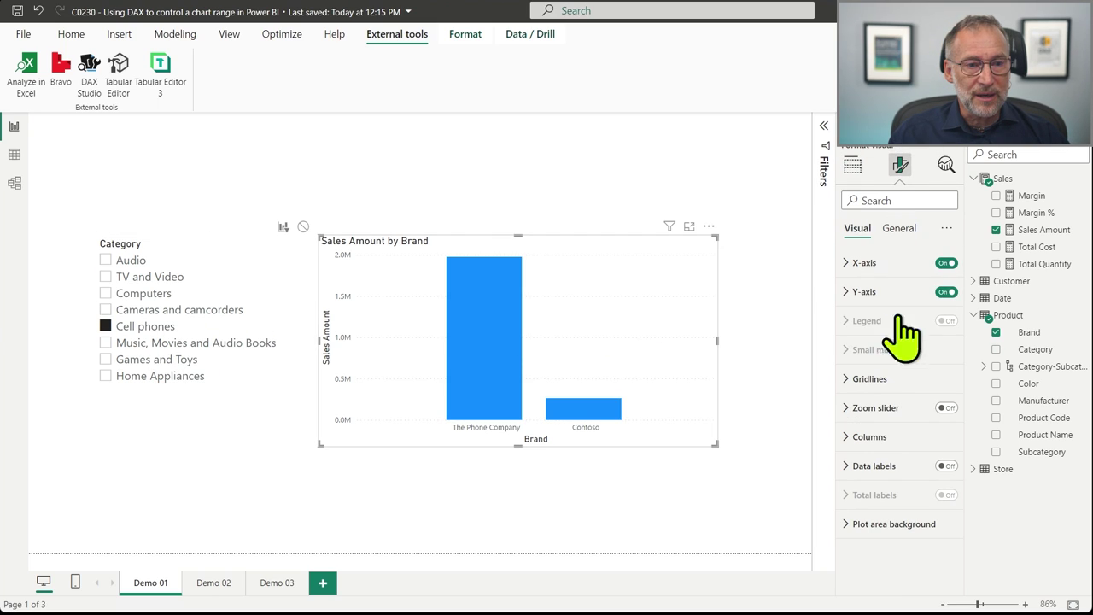
pyautogui.click(850, 299)
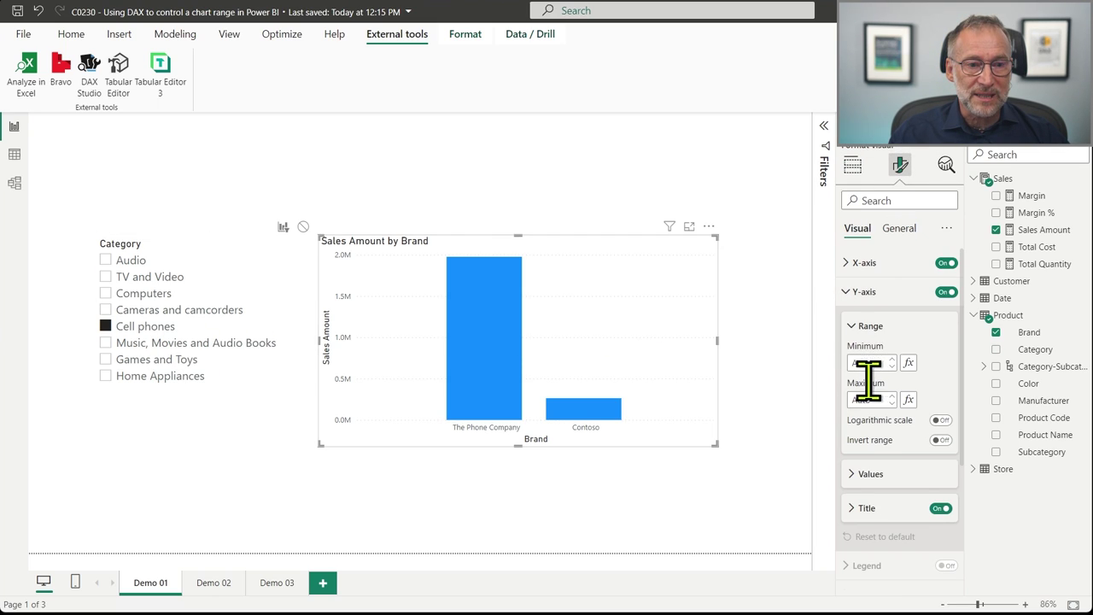
pyautogui.click(867, 399)
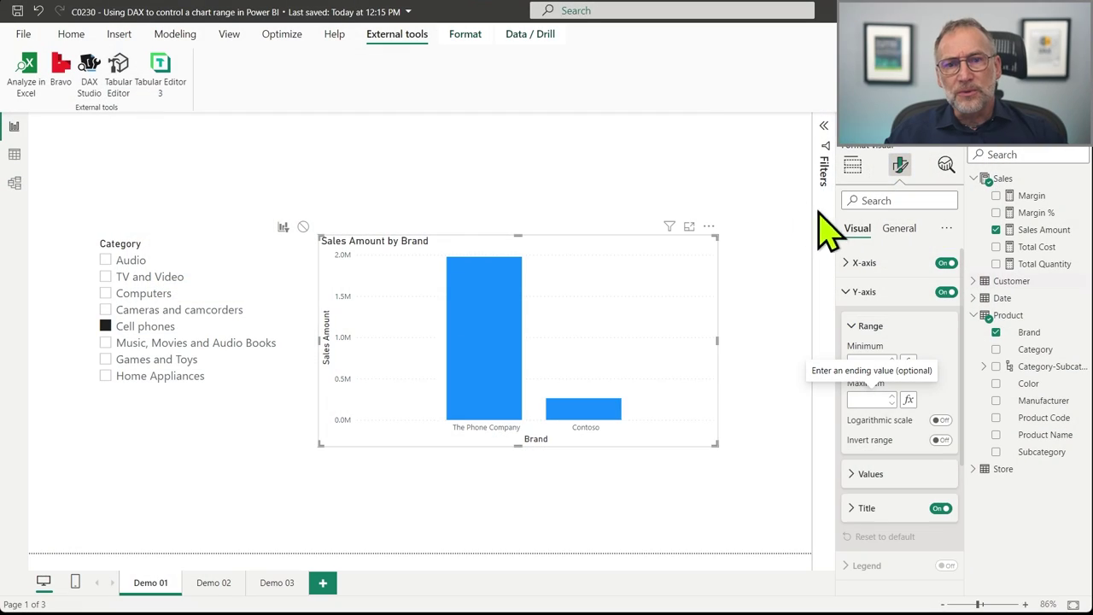
# - Switch to Tabular Editor 3 and create a measure named "Y axis range all categories" in the Sales table
pyautogui.click(165, 92)
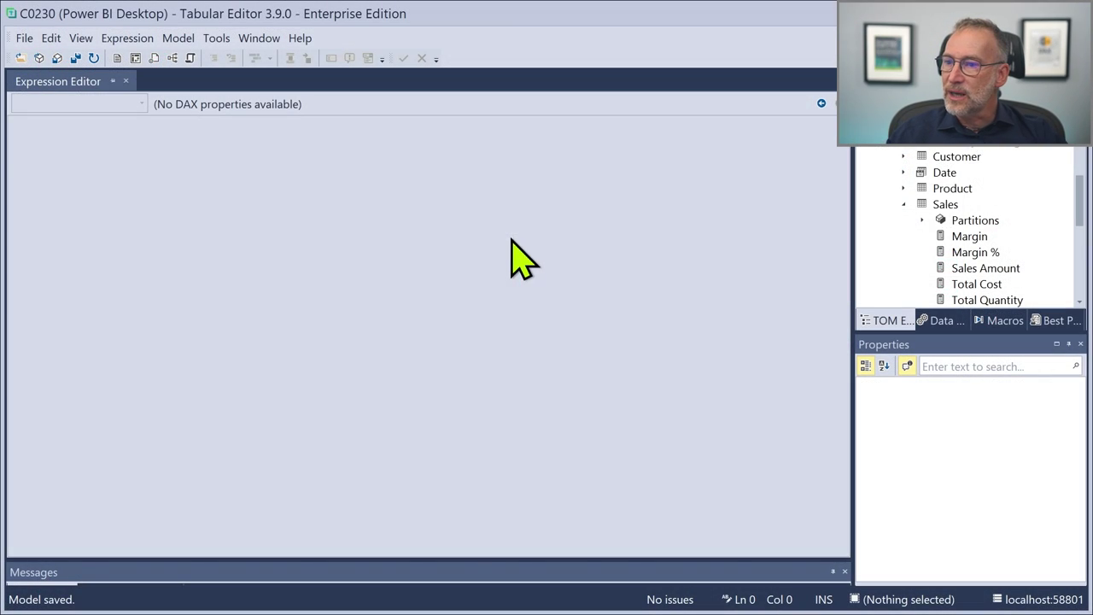
pyautogui.rightClick(945, 206)
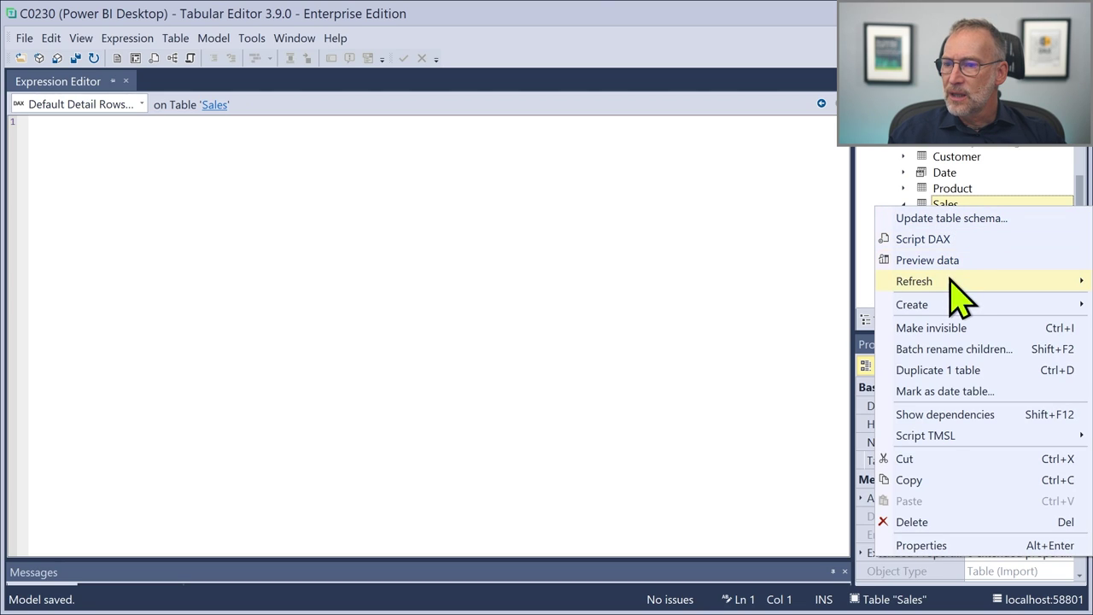
pyautogui.moveTo(954, 314)
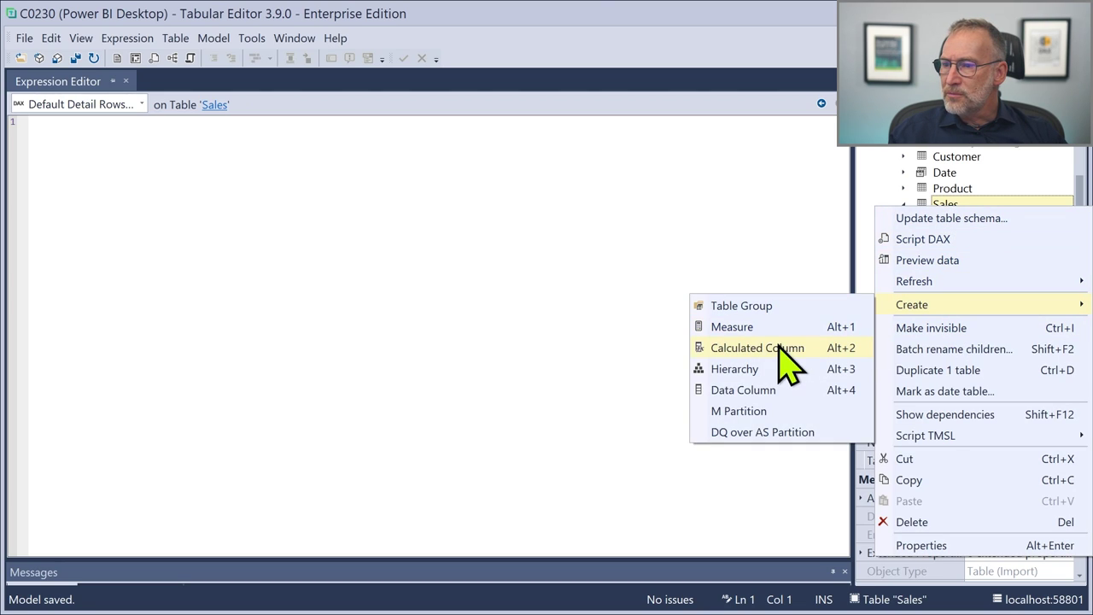
pyautogui.click(774, 327)
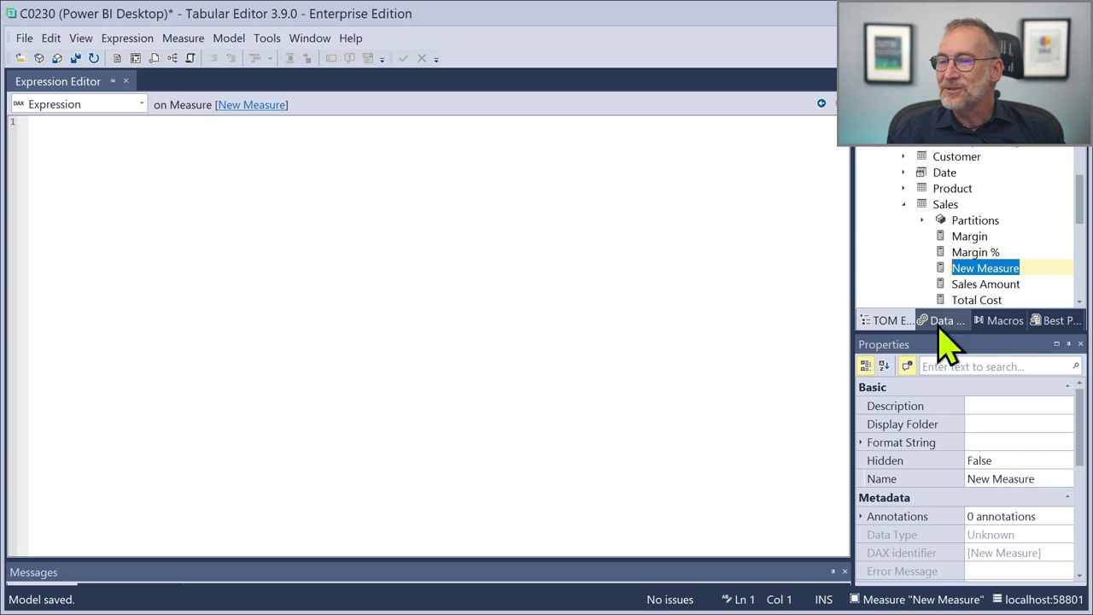
pyautogui.write('Y')
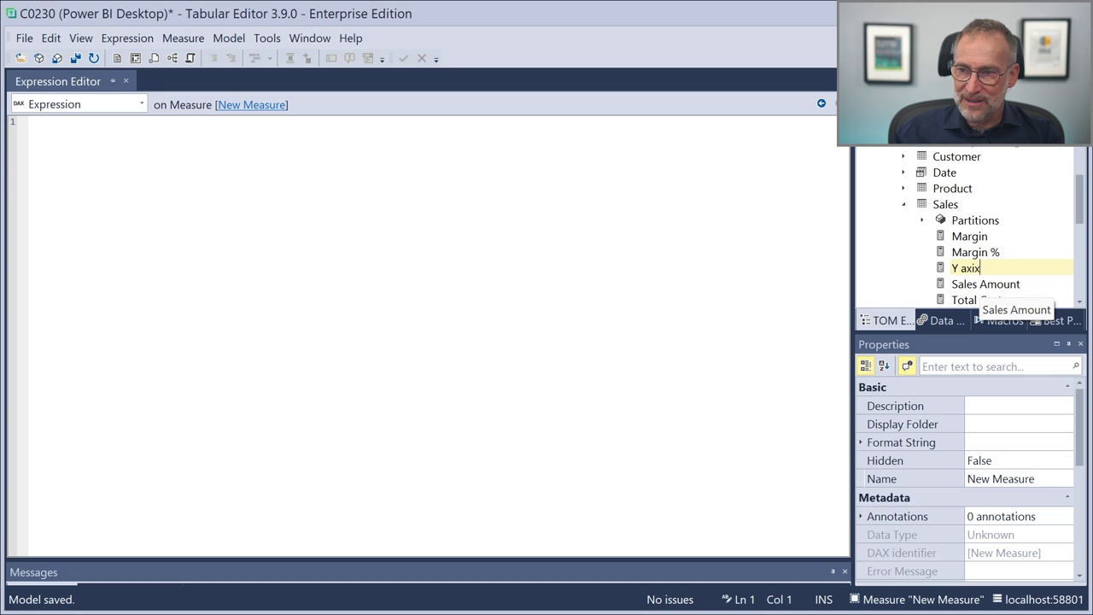
pyautogui.write(' axis range all ')
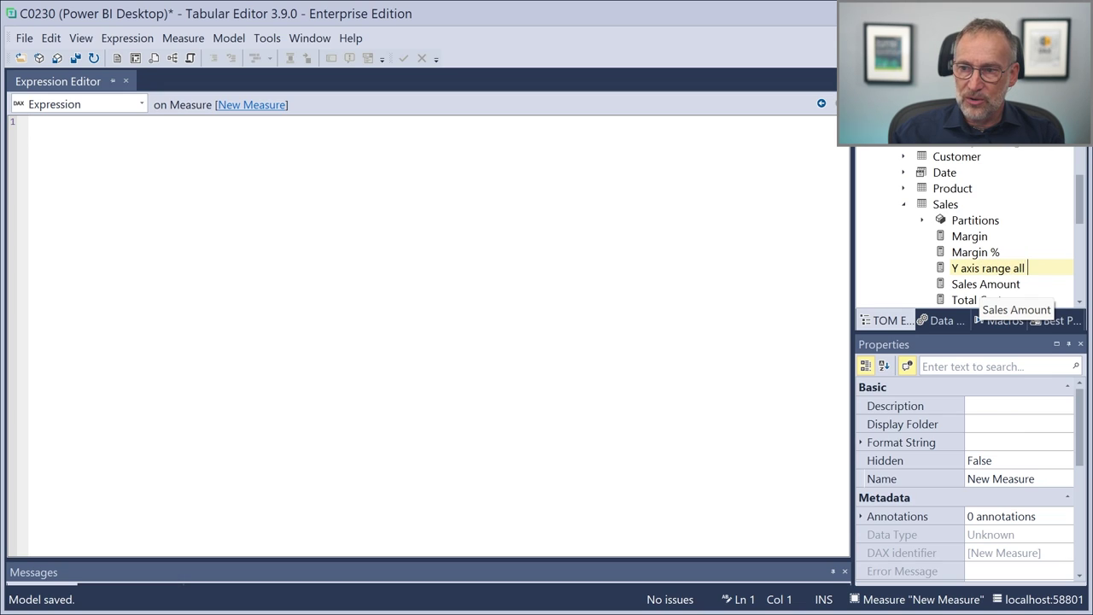
pyautogui.write('categhor')
pyautogui.press('BackSpace')
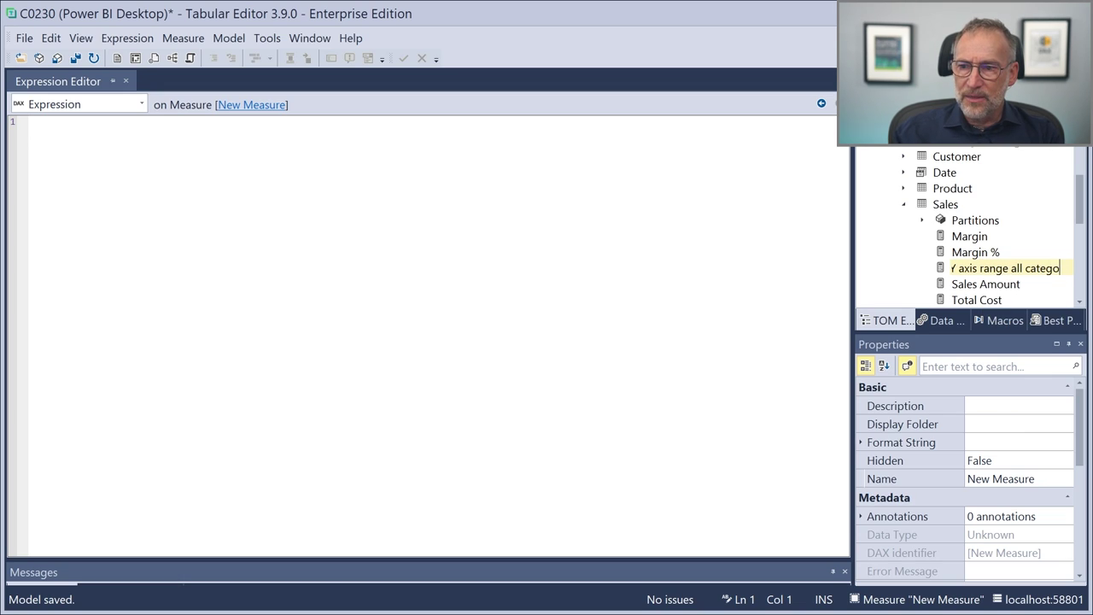
pyautogui.write('es')
pyautogui.press('Return')
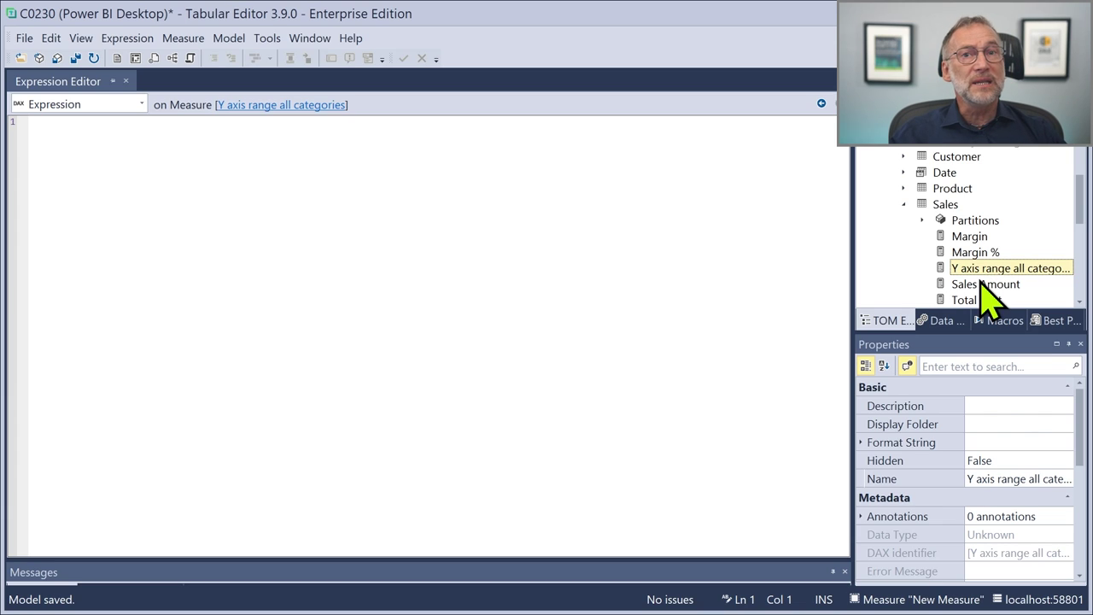
# - Start the new measure's DAX expression with an opening MAXX function and enlarge the code text
pyautogui.click(619, 251)
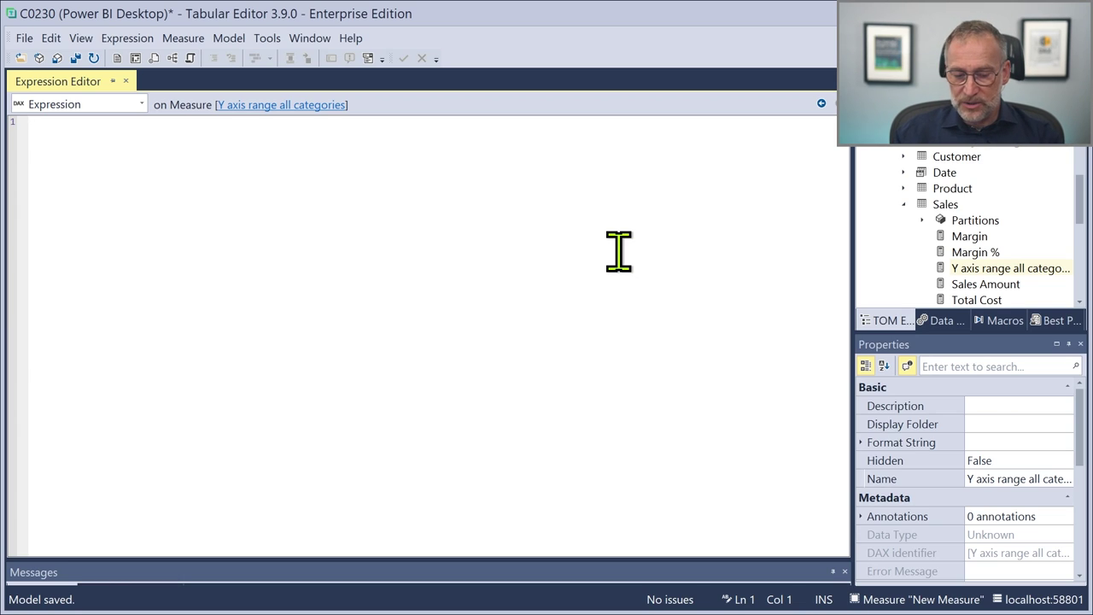
pyautogui.write('MAXX ( VAR')
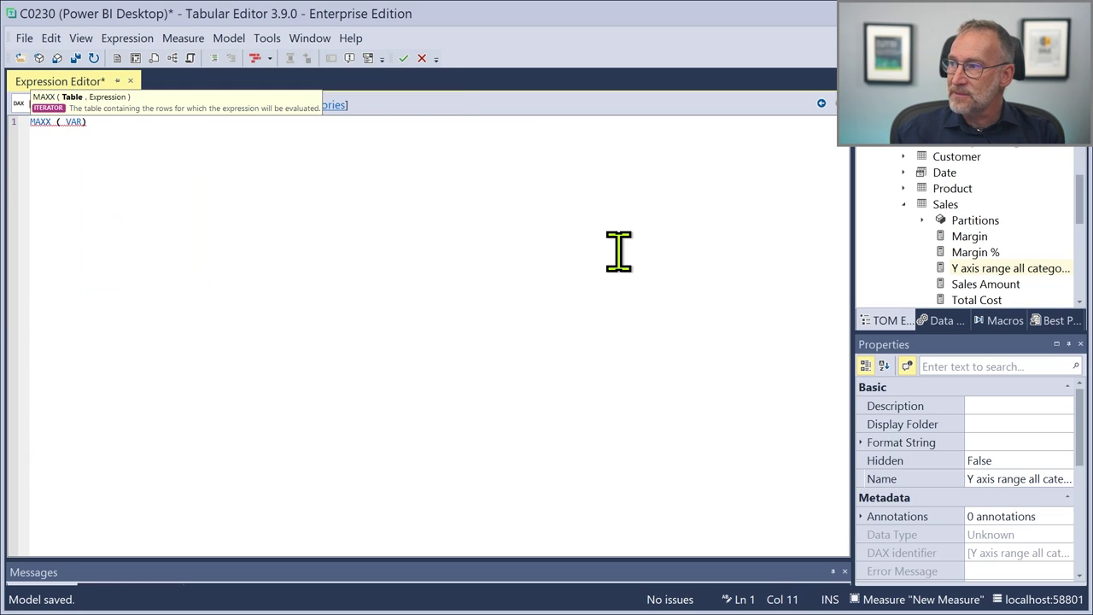
pyautogui.scroll(5, 232, 305)
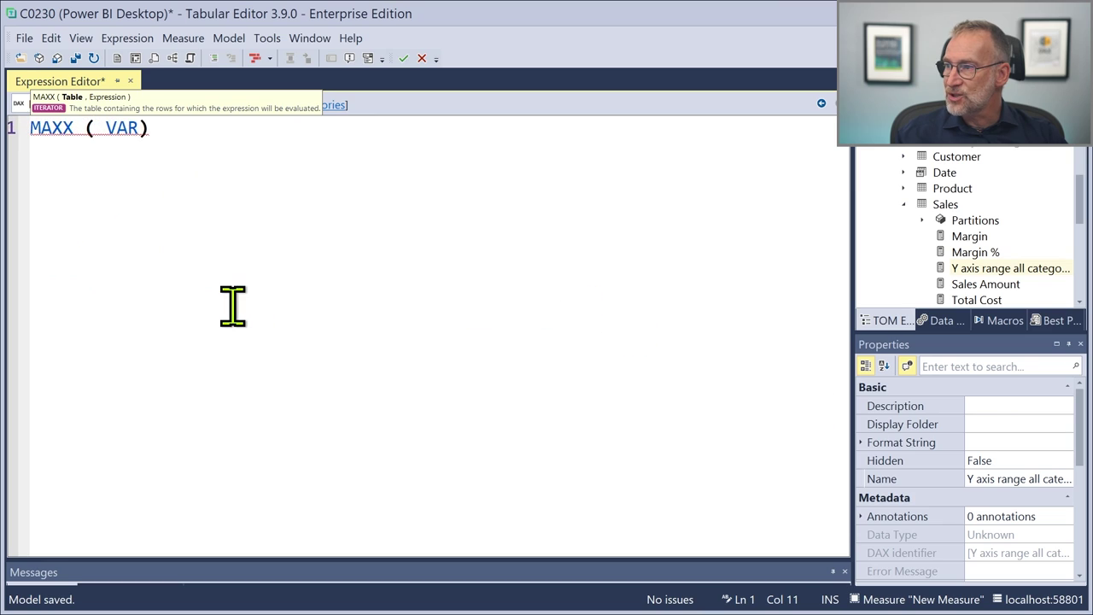
pyautogui.hotkey('ctrl', 'Left')
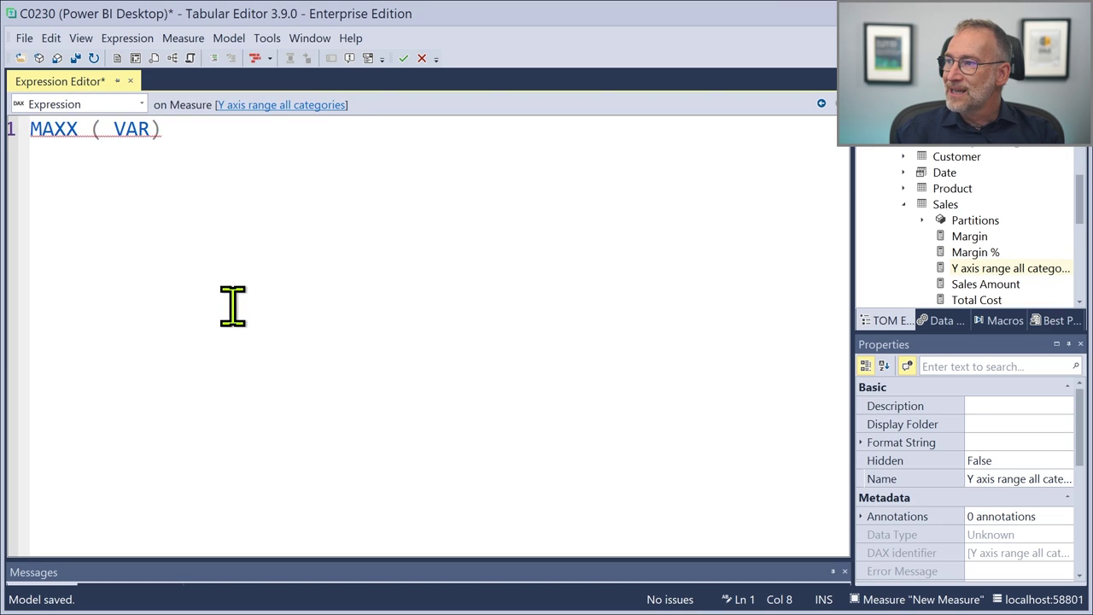
pyautogui.hotkey('shift', 'End')
pyautogui.press('Delete')
pyautogui.press('Return')
# - Give MAXX the table VALUES ( Product[Brand] ) and the expression [Sales Amount]
pyautogui.write('VALUE')
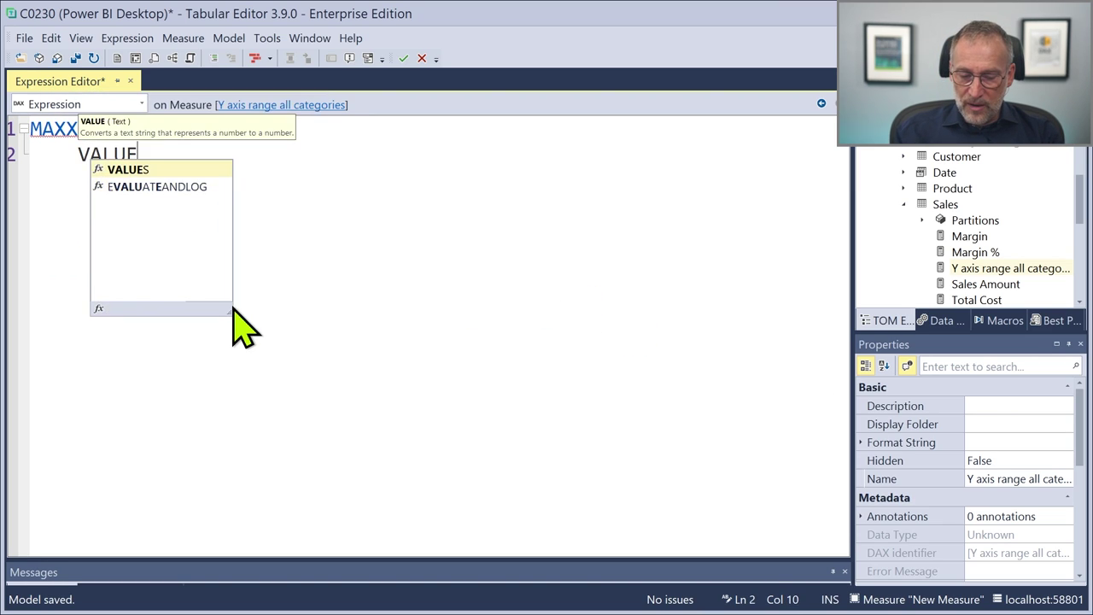
pyautogui.write('S ( Pro')
pyautogui.press('Up')
pyautogui.press('Up')
pyautogui.press('Up')
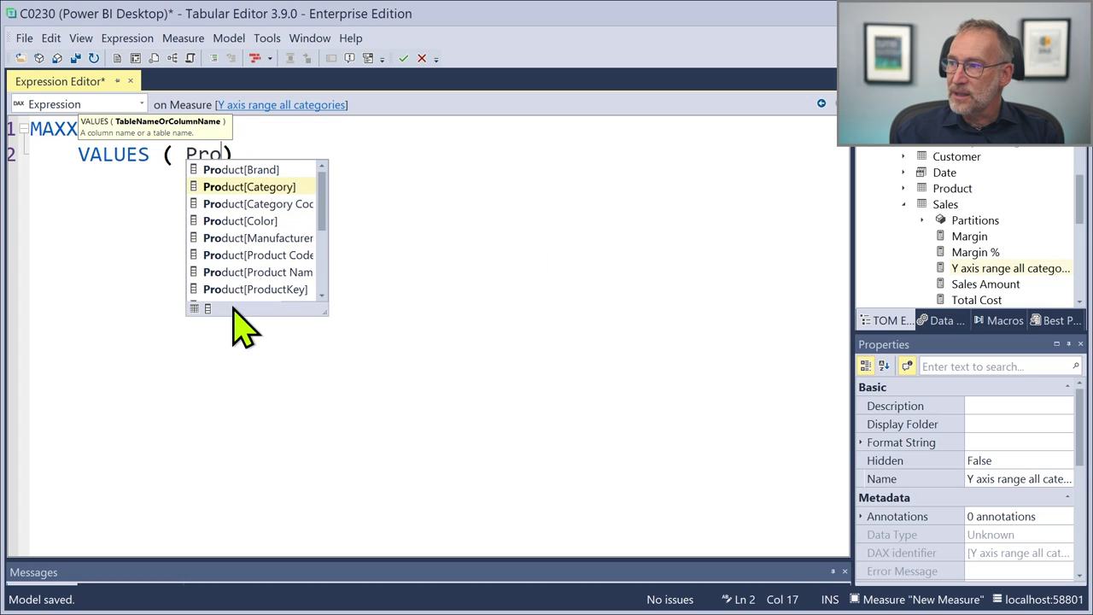
pyautogui.press('Up')
pyautogui.press('Tab')
pyautogui.write('),     ')
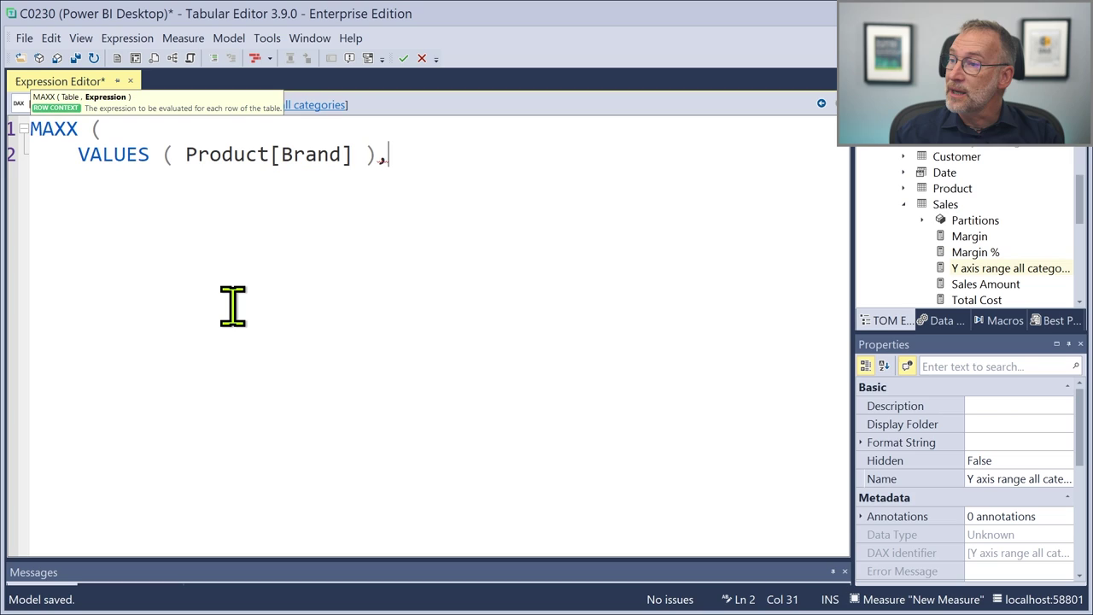
pyautogui.write('[S')
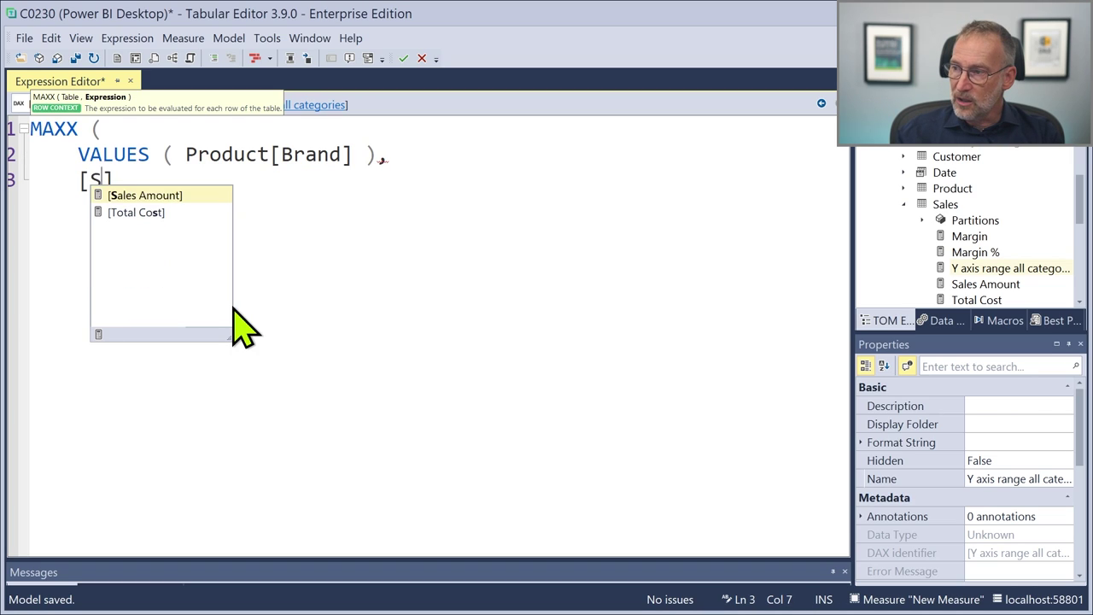
pyautogui.press('Tab')
pyautogui.press('BackSpace')
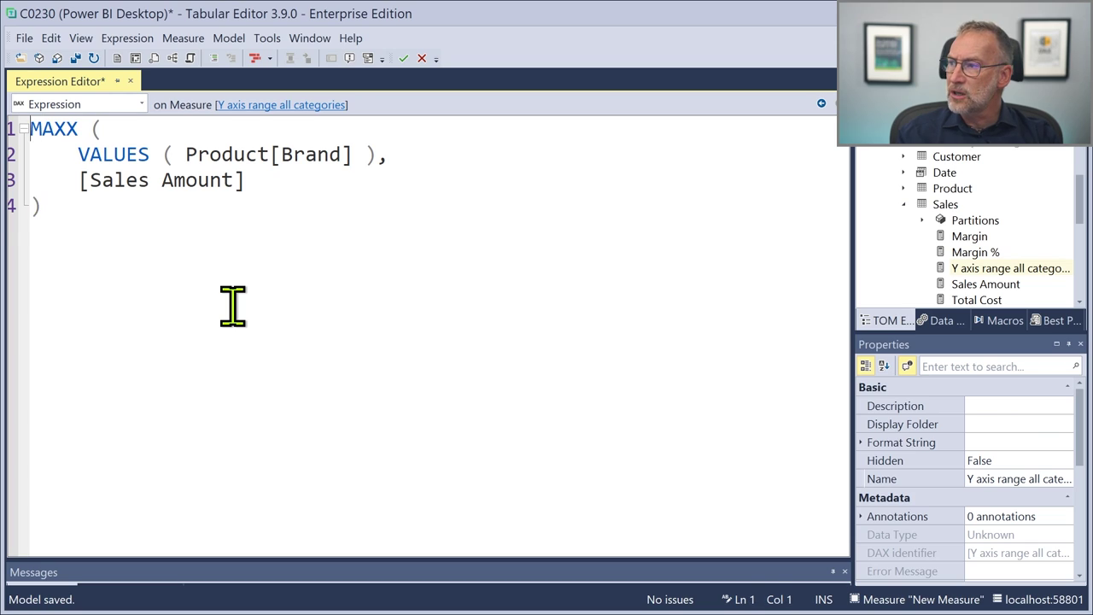
# - Wrap the MAXX expression as the first argument of a CALCULATE function, followed by a comma
pyautogui.press('Return')
pyautogui.press('Up')
pyautogui.write('CAL')
pyautogui.press('Tab')
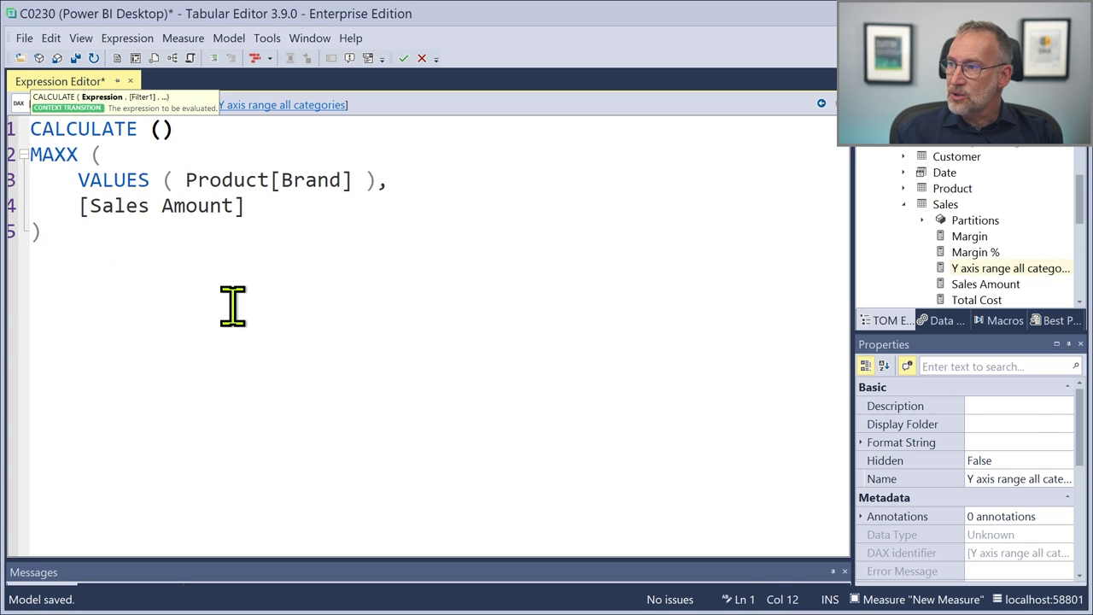
pyautogui.press('Left')
pyautogui.hotkey('ctrl', 'End')
pyautogui.write(',')
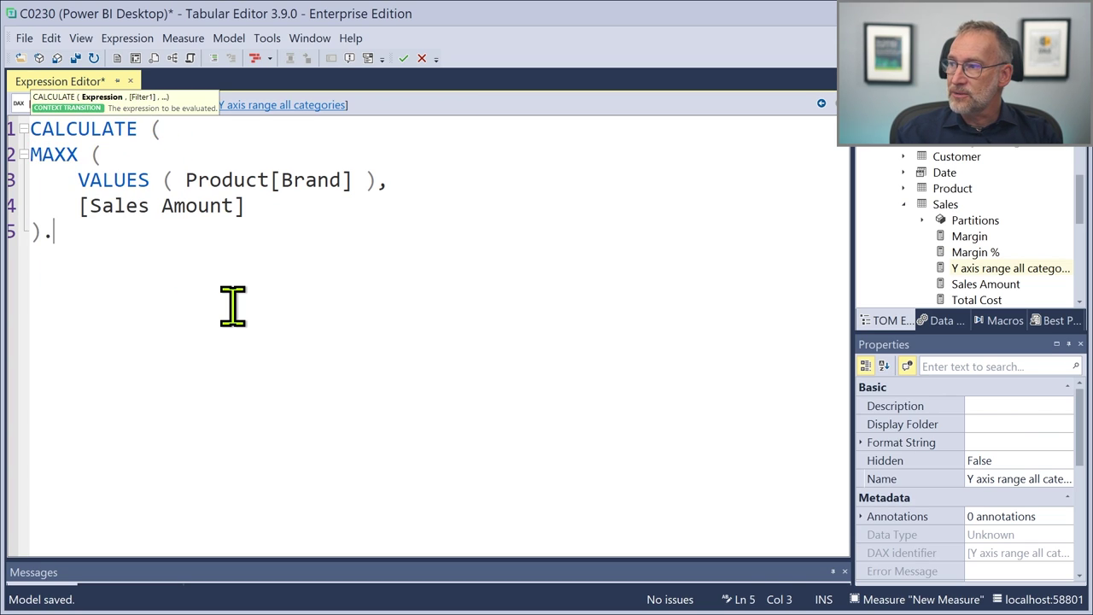
pyautogui.press('BackSpace')
pyautogui.write('m')
pyautogui.press('BackSpace')
pyautogui.write(',')
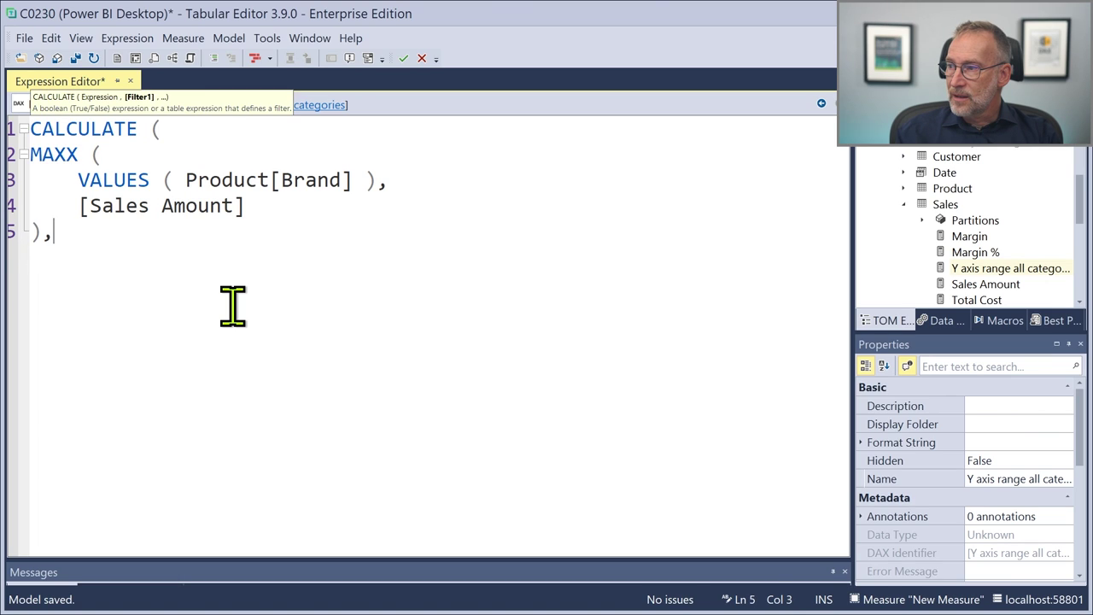
# - Add REMOVEFILTERS ( Product[Category] ) as the CALCULATE filter, close the function and format the DAX code
pyautogui.write('REMOVEFI')
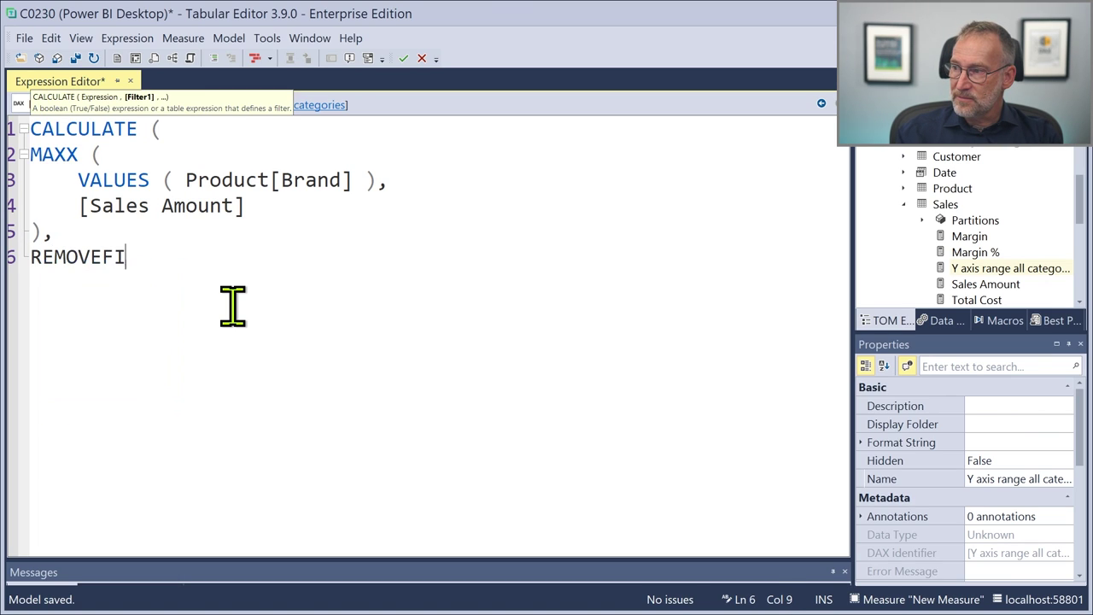
pyautogui.press('Tab')
pyautogui.write('Pro')
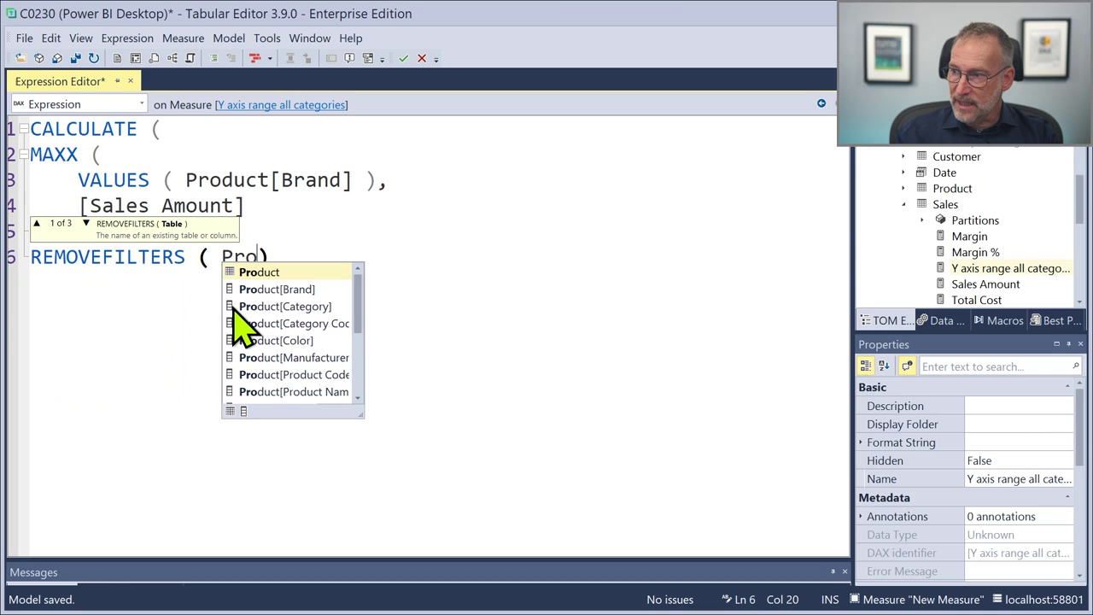
pyautogui.doubleClick(232, 307)
pyautogui.write(') ')
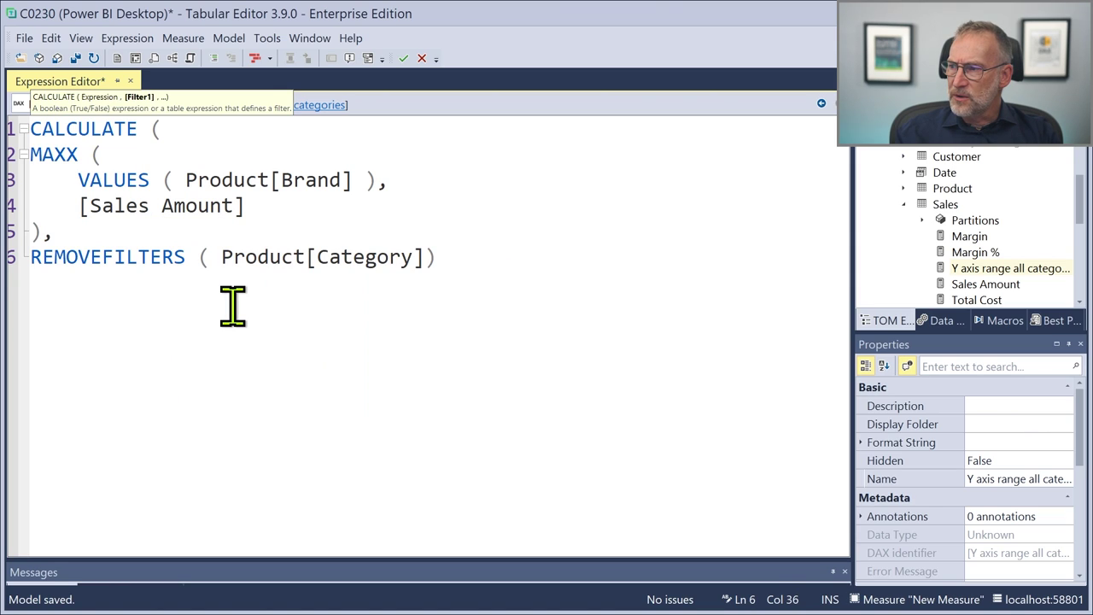
pyautogui.write(')')
pyautogui.press('F6')
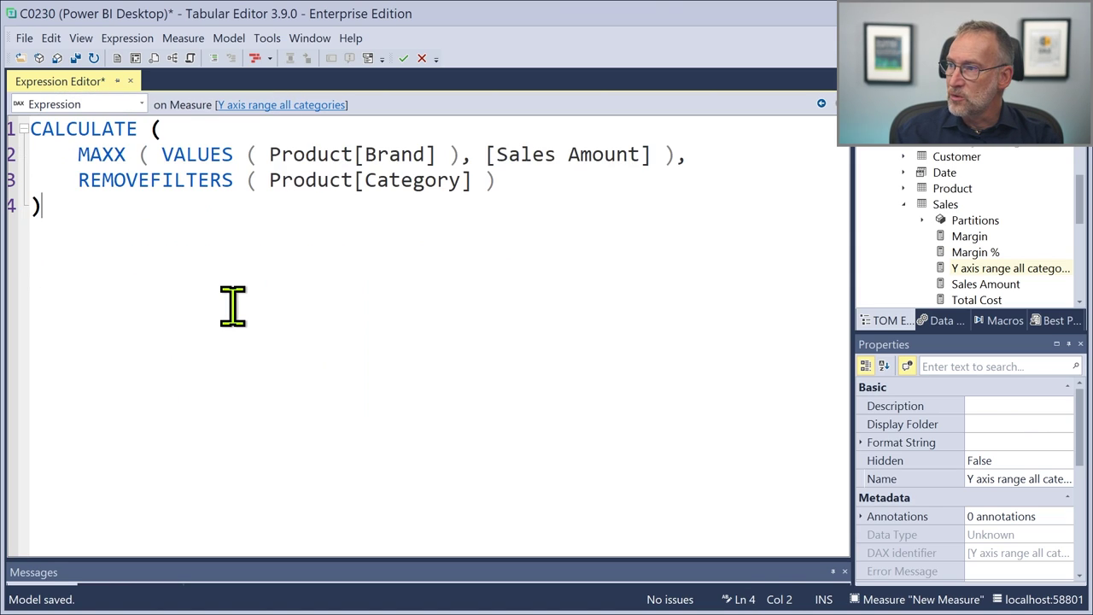
# - Reformat the measure's DAX code with short lines and save the measure to the model
pyautogui.hotkey('shift', 'F6')
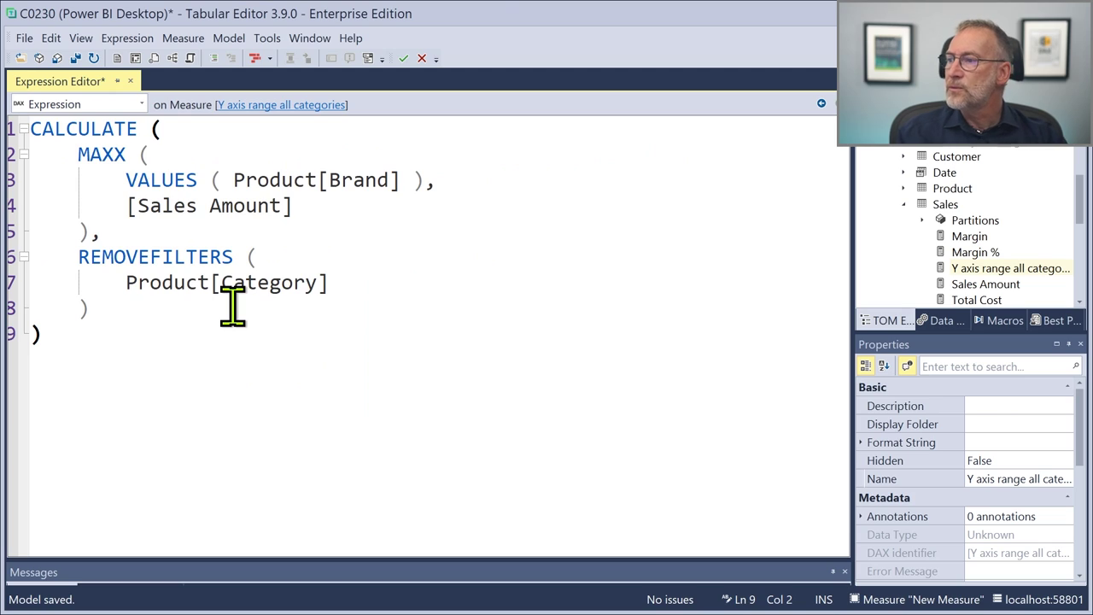
pyautogui.click(440, 300)
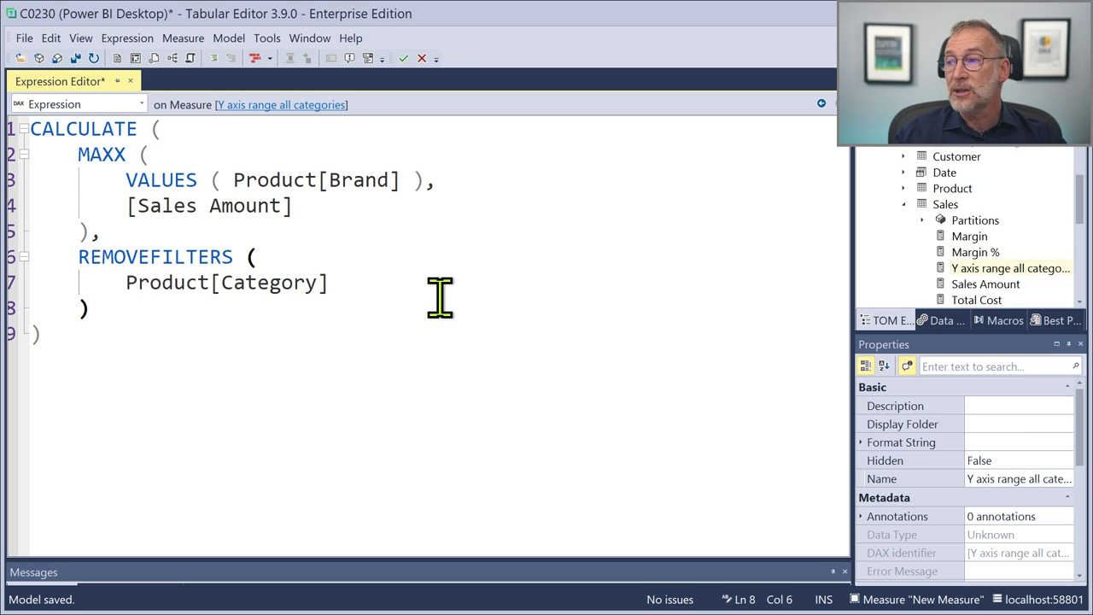
pyautogui.click(188, 337)
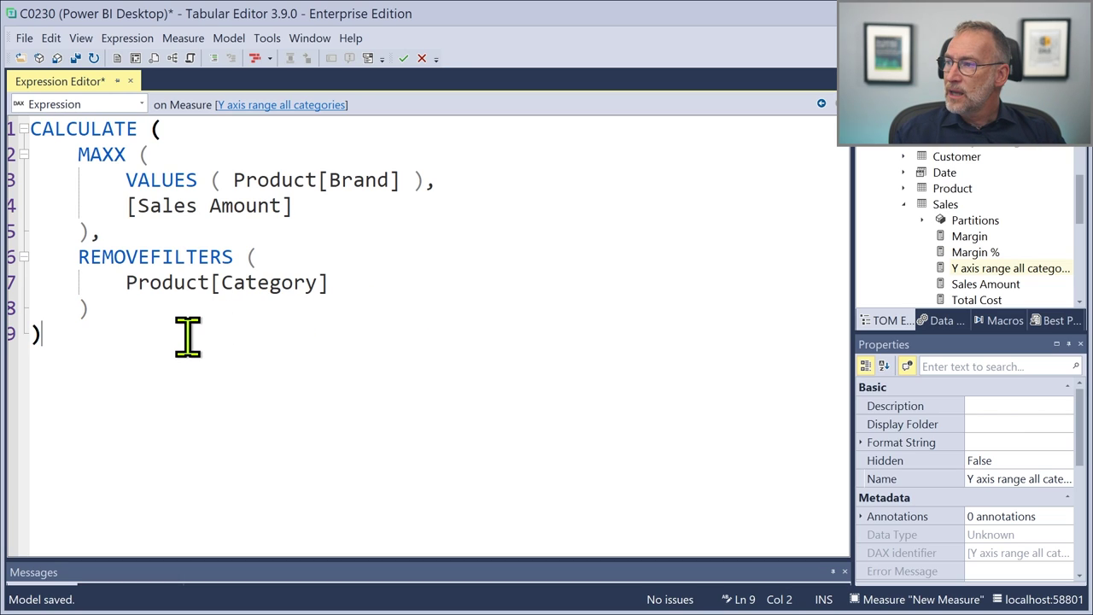
pyautogui.hotkey('ctrl', 's')
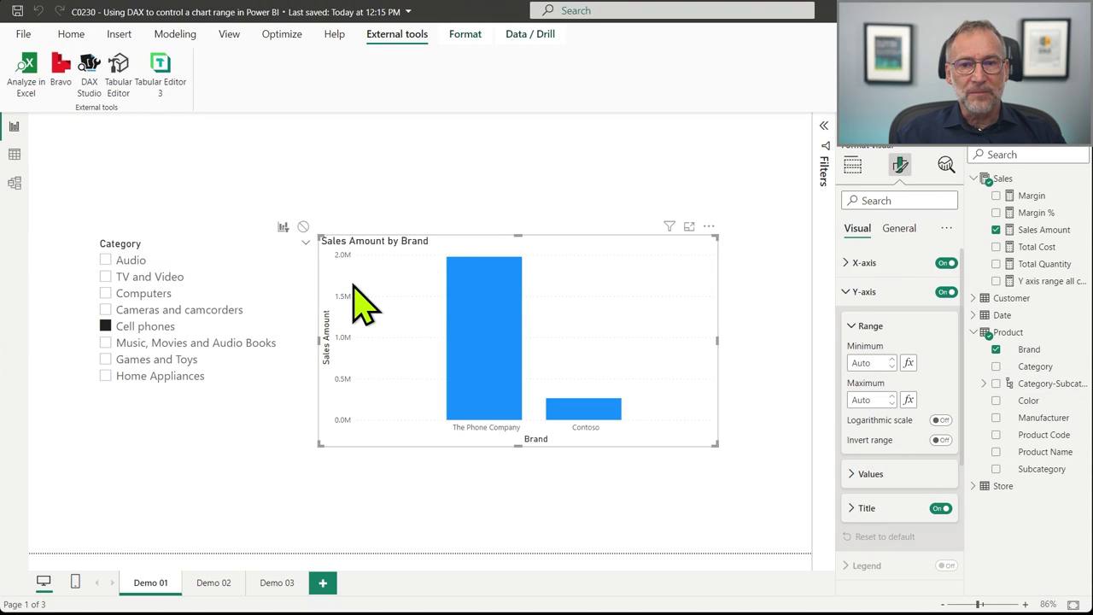
# - Switch to Power BI, clear the Category slicer and compare the chart's Y-axis for Computers and for Cameras and camcorders
pyautogui.click(150, 326)
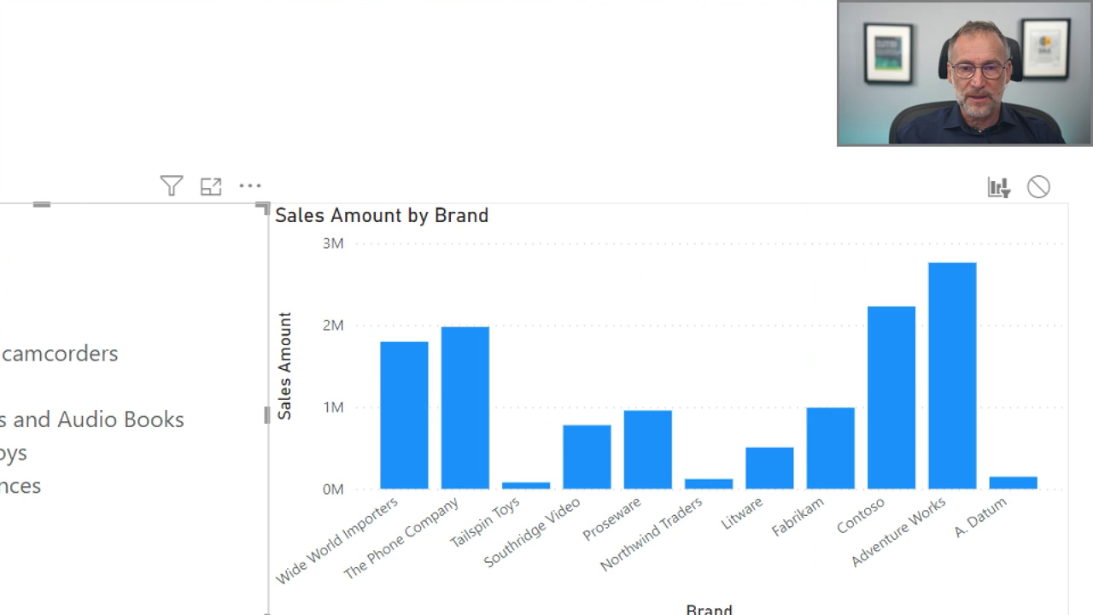
pyautogui.moveTo(292, 213); pyautogui.dragTo(369, 283)
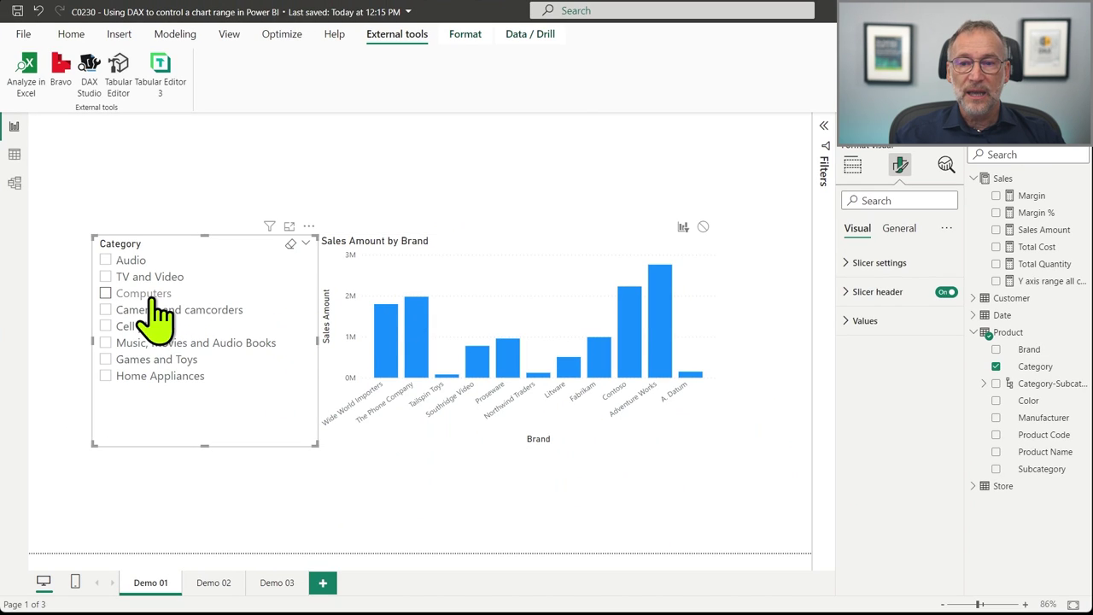
pyautogui.click(152, 293)
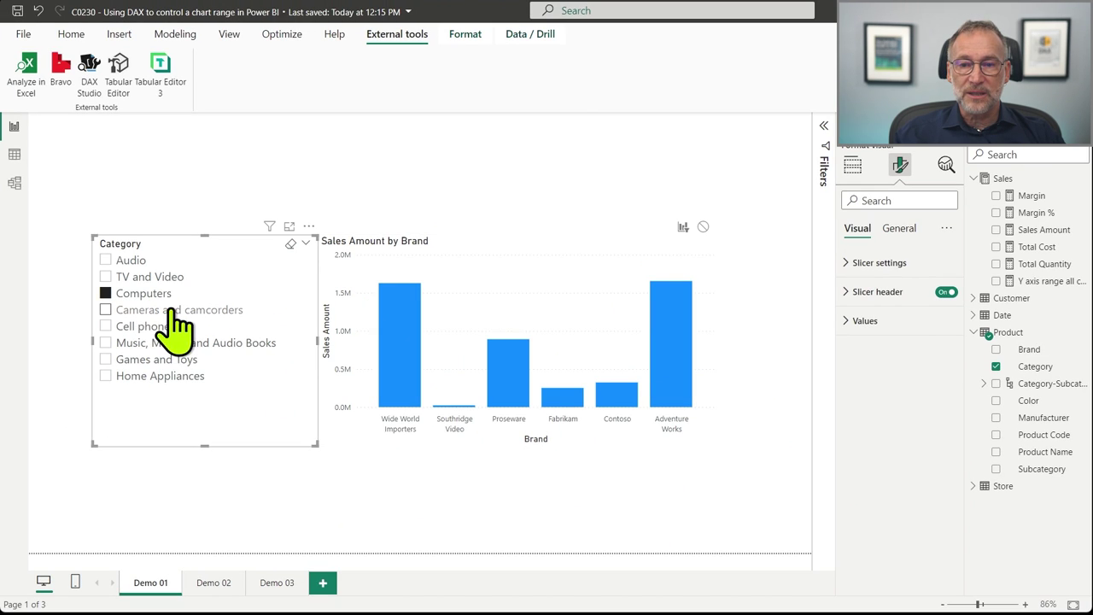
pyautogui.click(172, 310)
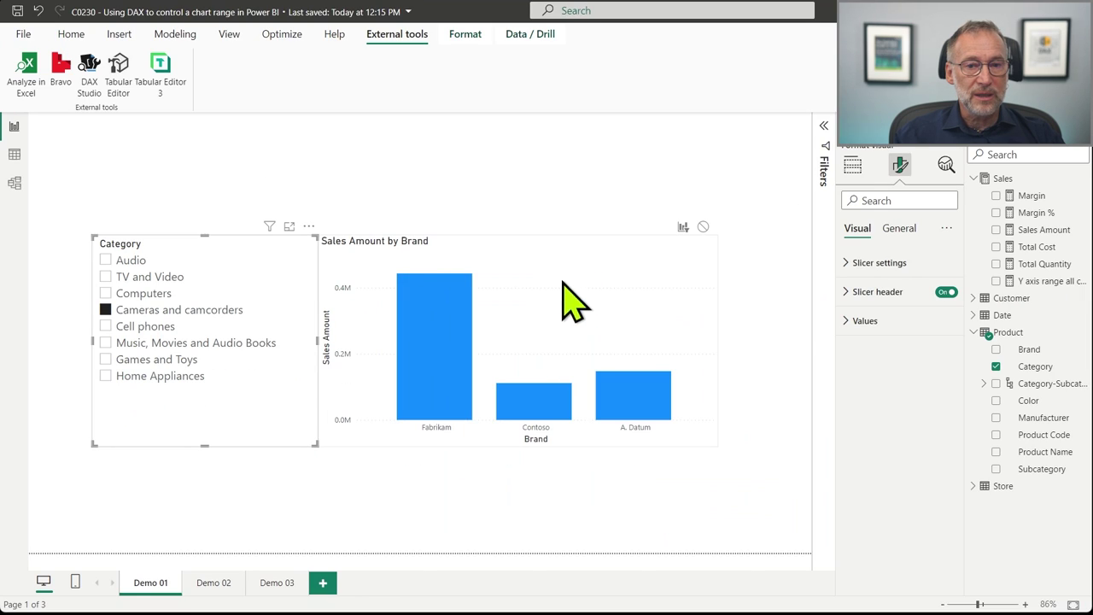
# - Base the Sales Amount by Brand chart's Y-axis maximum on the field value of the Y axis range all categories measure
pyautogui.click(978, 313)
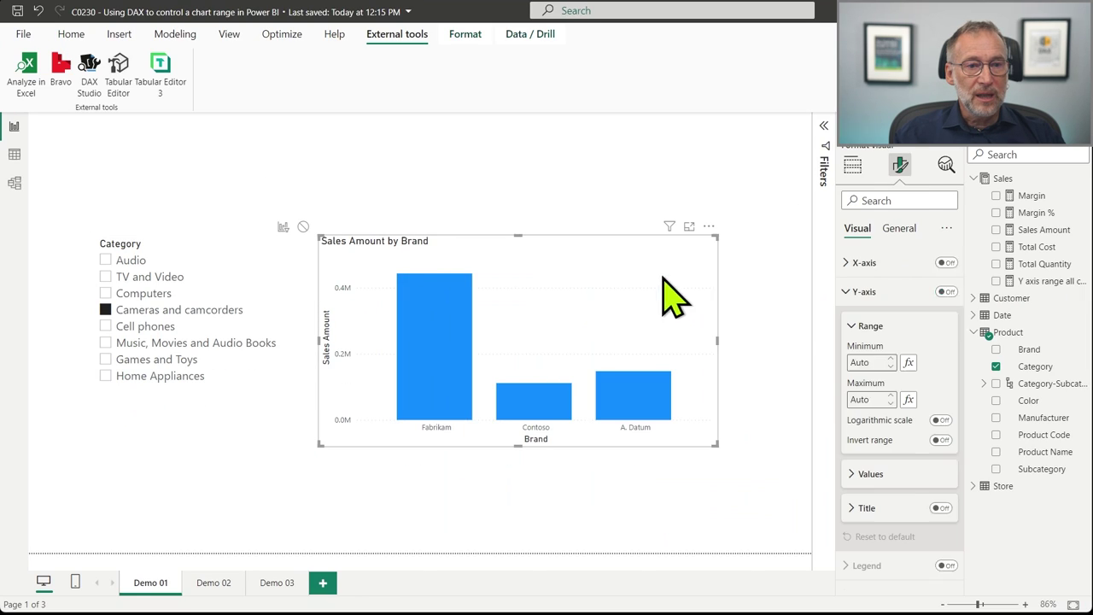
pyautogui.click(909, 400)
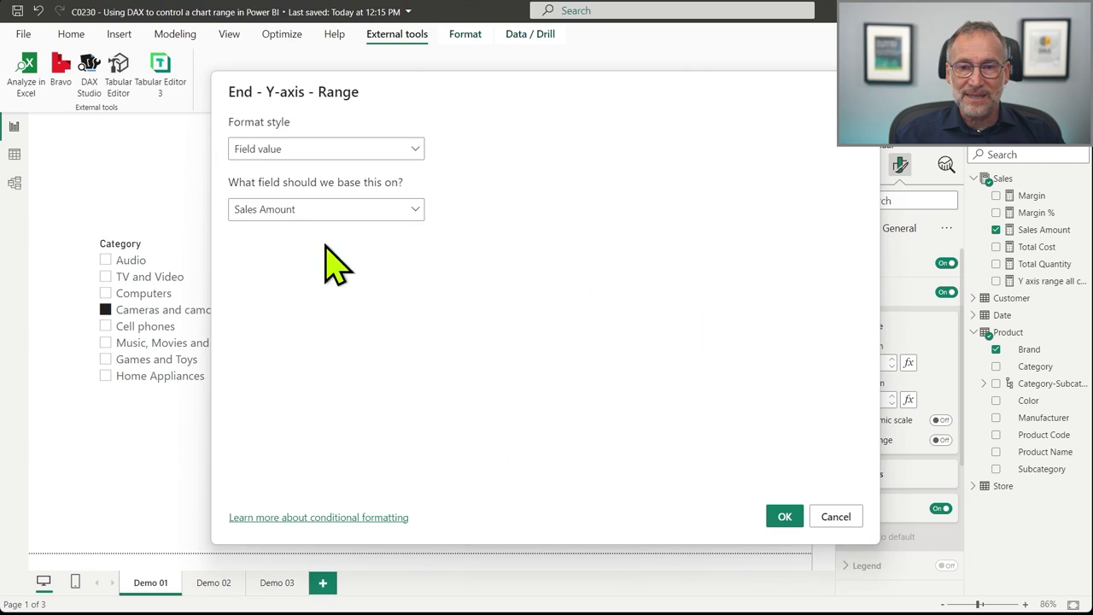
pyautogui.click(296, 211)
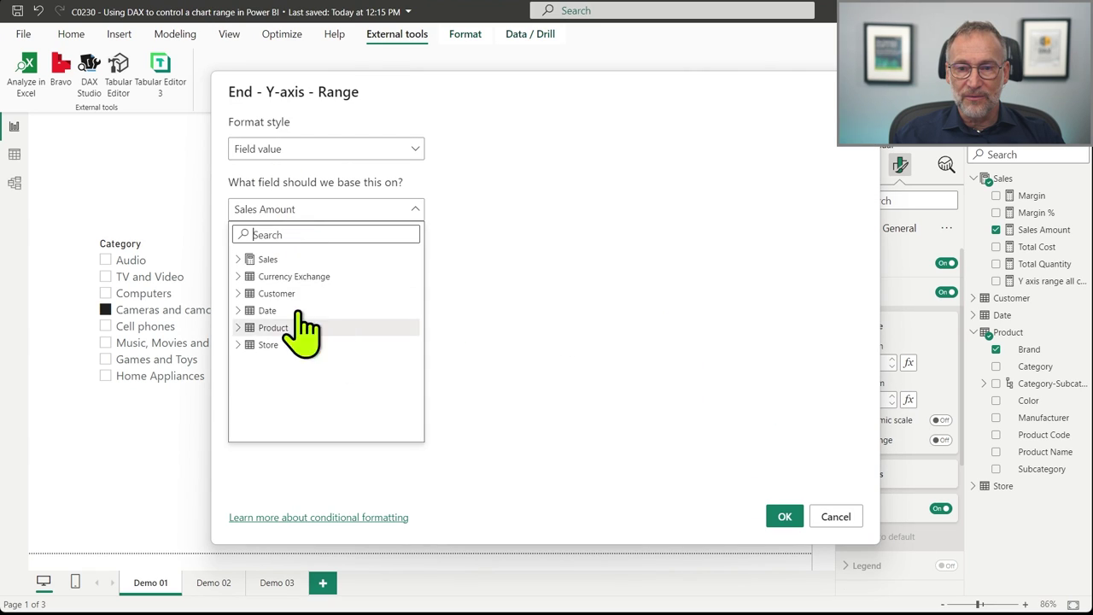
pyautogui.click(239, 260)
pyautogui.scroll(-5, 336, 383)
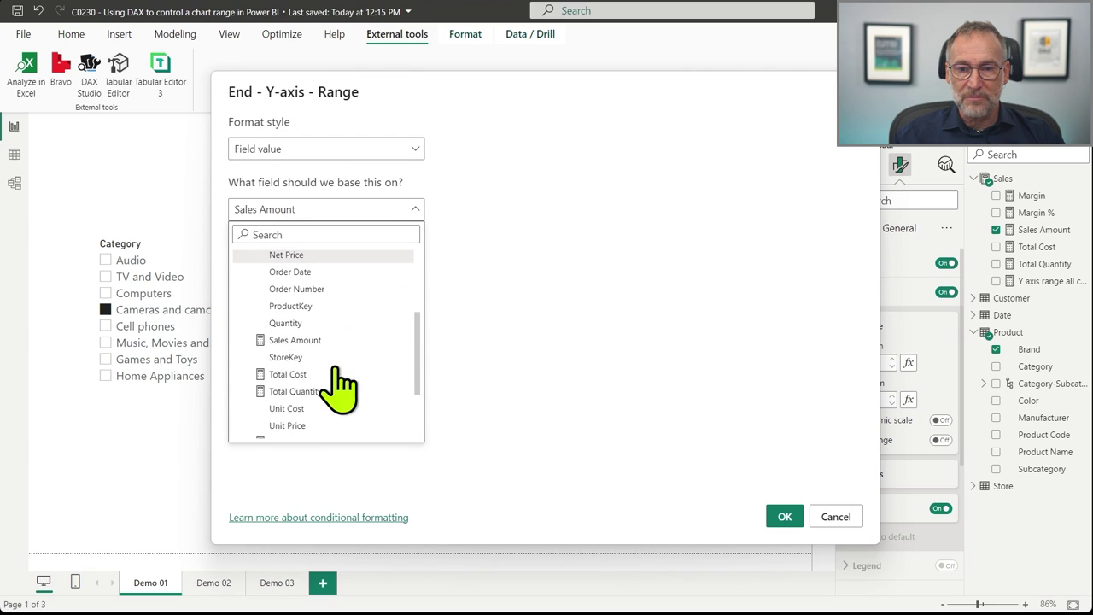
pyautogui.click(340, 359)
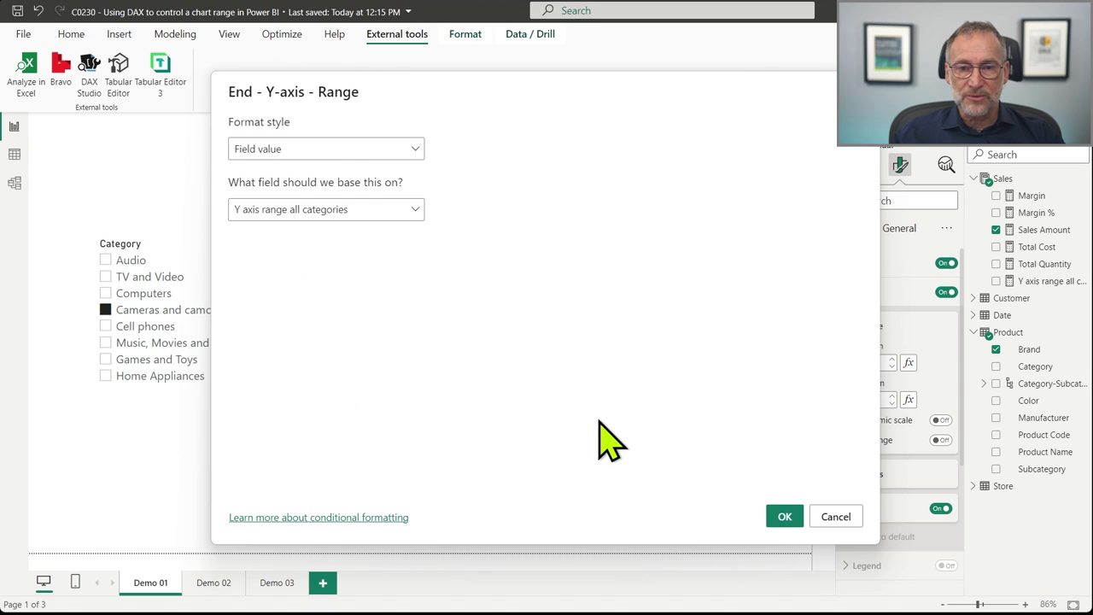
pyautogui.click(784, 517)
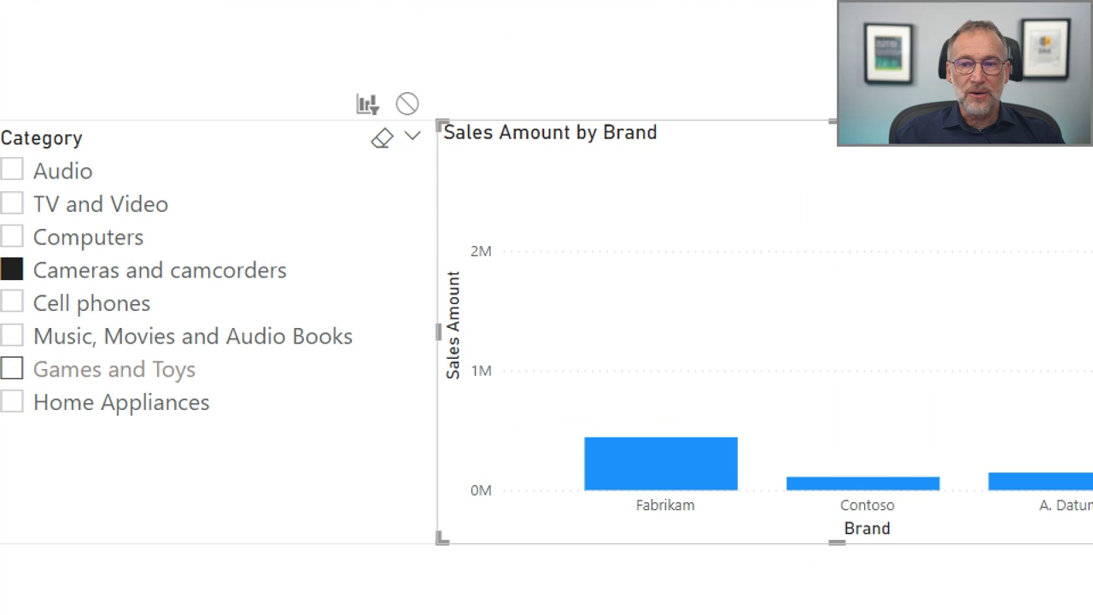
# - Check the chart's Y-axis range with no category selected, with Cell phones, and with Music, Movies and Audio Books
pyautogui.moveTo(2, 241)
pyautogui.mouseDown()
pyautogui.moveTo(251, 327)
pyautogui.moveTo(355, 326)
pyautogui.mouseUp()
pyautogui.moveTo(444, 134); pyautogui.dragTo(570, 529)
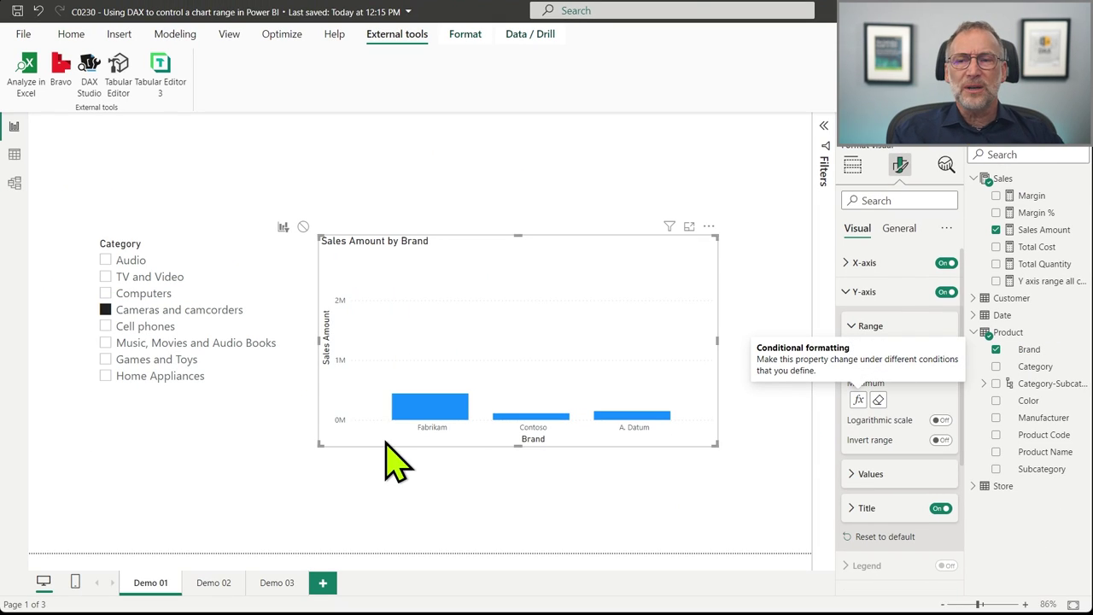
pyautogui.click(137, 310)
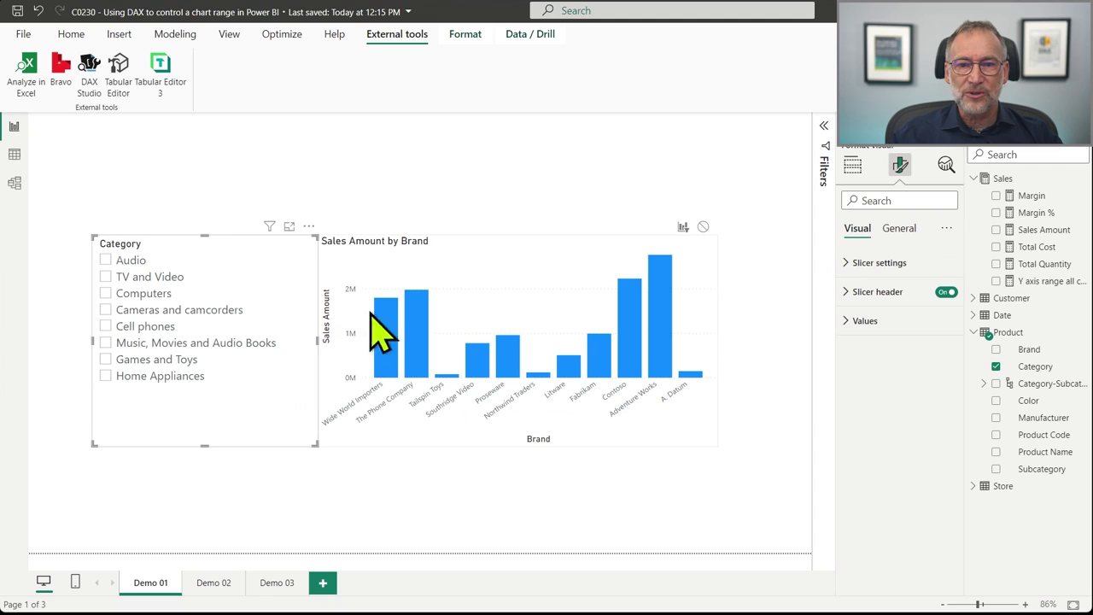
pyautogui.click(153, 327)
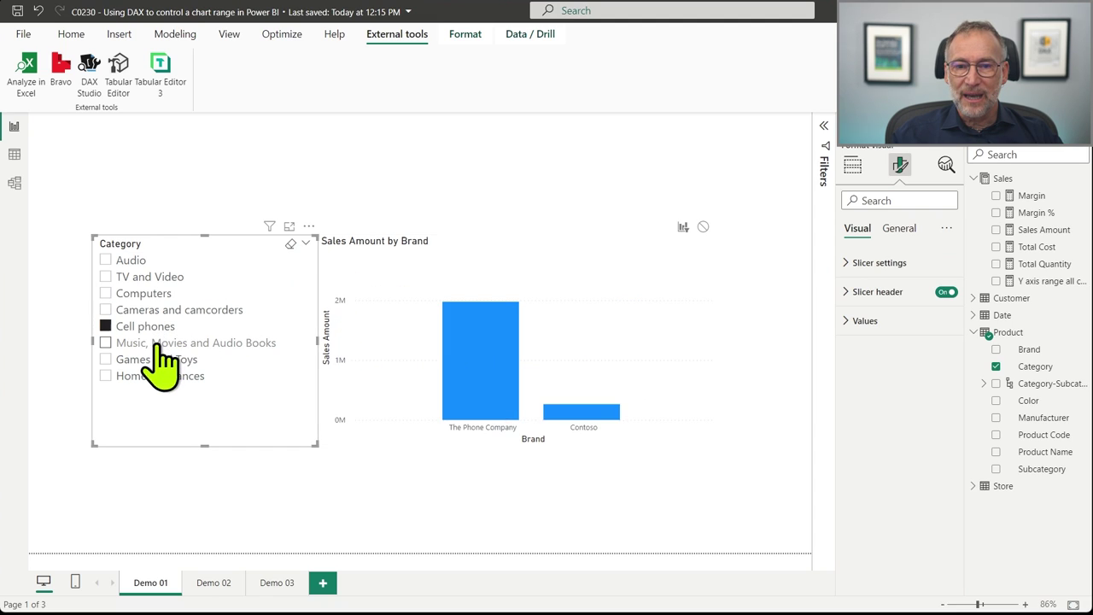
pyautogui.click(158, 344)
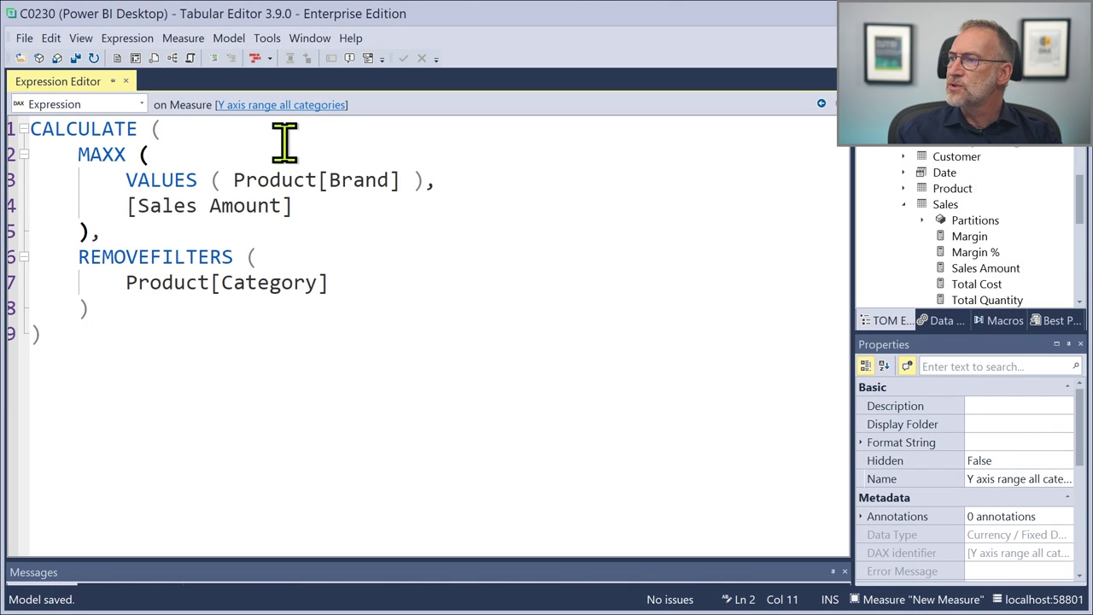
# - Switch to Tabular Editor and insert an opening ROUNDUP function before MAXX inside CALCULATE
pyautogui.press('Up')
pyautogui.press('End')
pyautogui.press('Return')
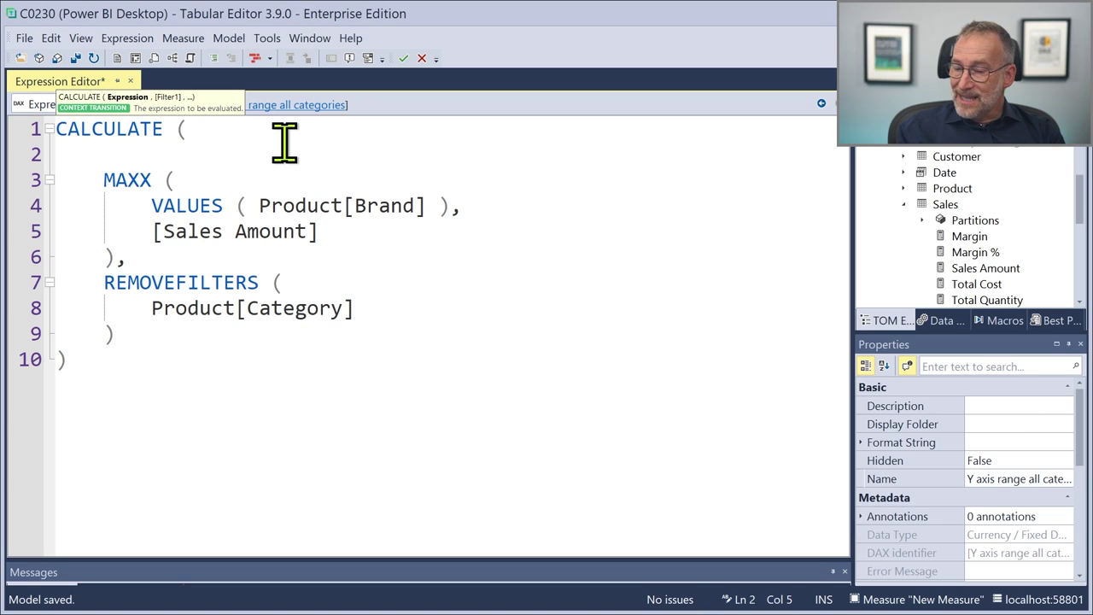
pyautogui.write('ROUNDUP (')
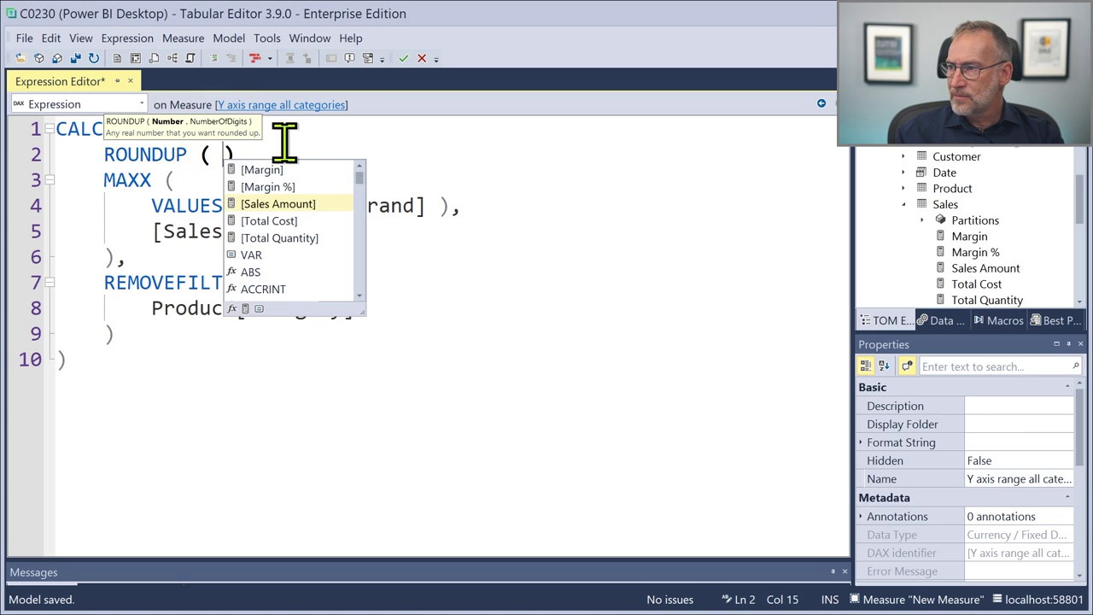
pyautogui.press('Escape')
pyautogui.press('End')
pyautogui.press('BackSpace')
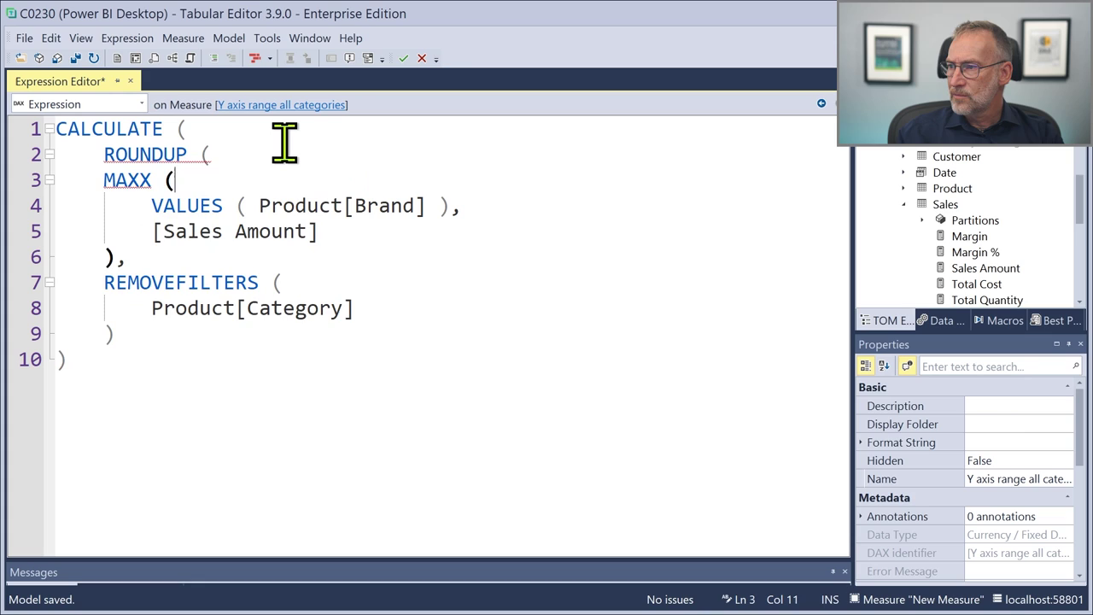
# - Give ROUNDUP -6 as its number of digits after the MAXX argument and close the function before REMOVEFILTERS
pyautogui.press('Down')
pyautogui.press('Down')
pyautogui.press('Down')
pyautogui.press('Down')
pyautogui.press('End')
pyautogui.press('Return')
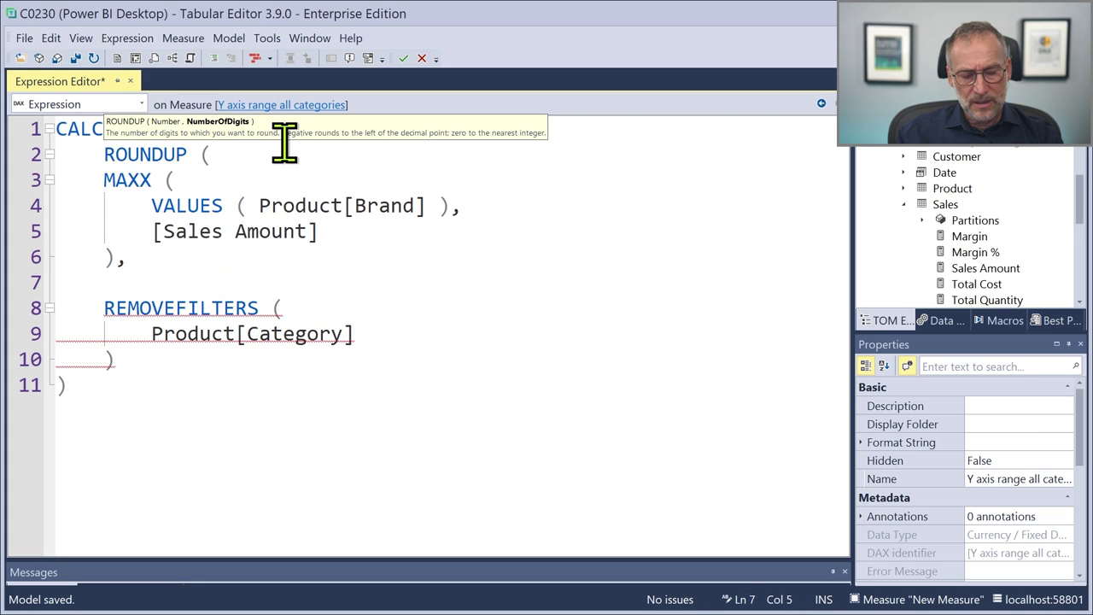
pyautogui.write('-6')
pyautogui.press('Return')
pyautogui.write('),')
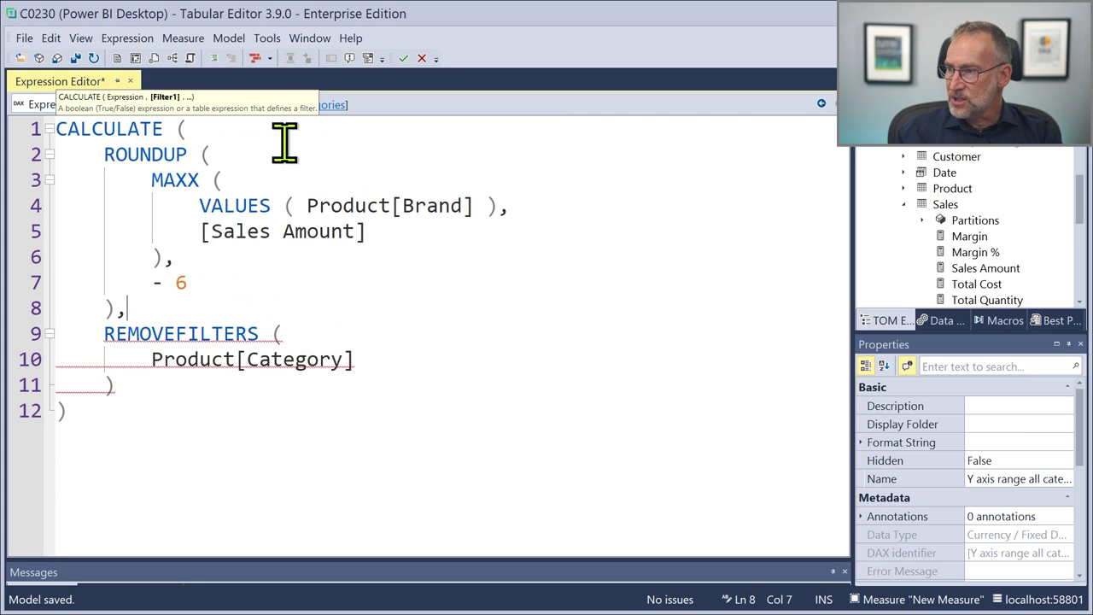
# - Review the -6 rounding argument and save the updated measure to the model
pyautogui.press('Up')
pyautogui.press('Up')
pyautogui.press('Up')
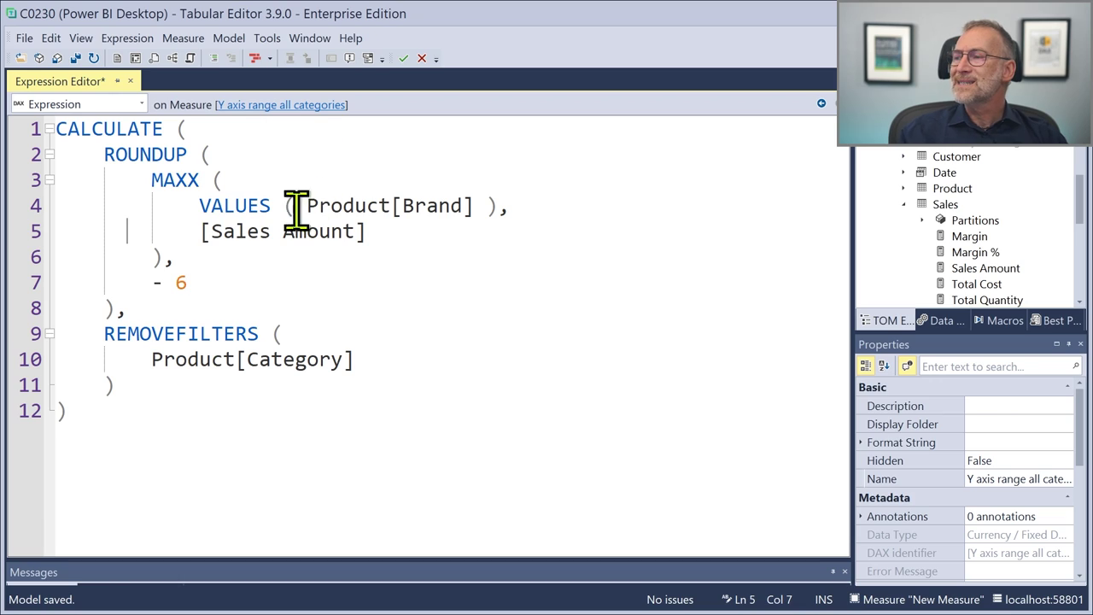
pyautogui.click(176, 286)
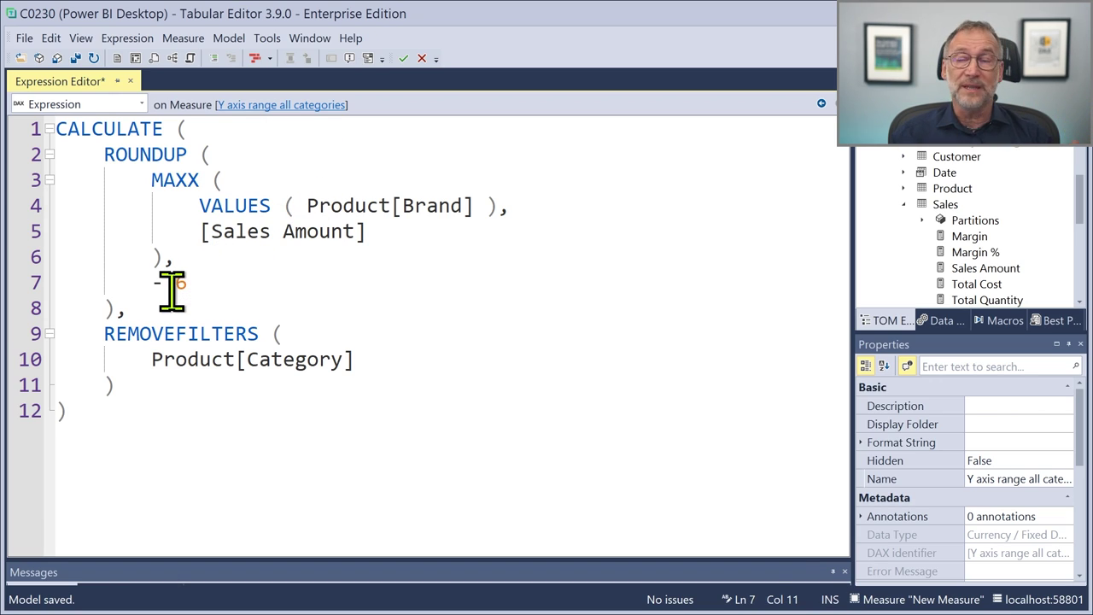
pyautogui.click(205, 286)
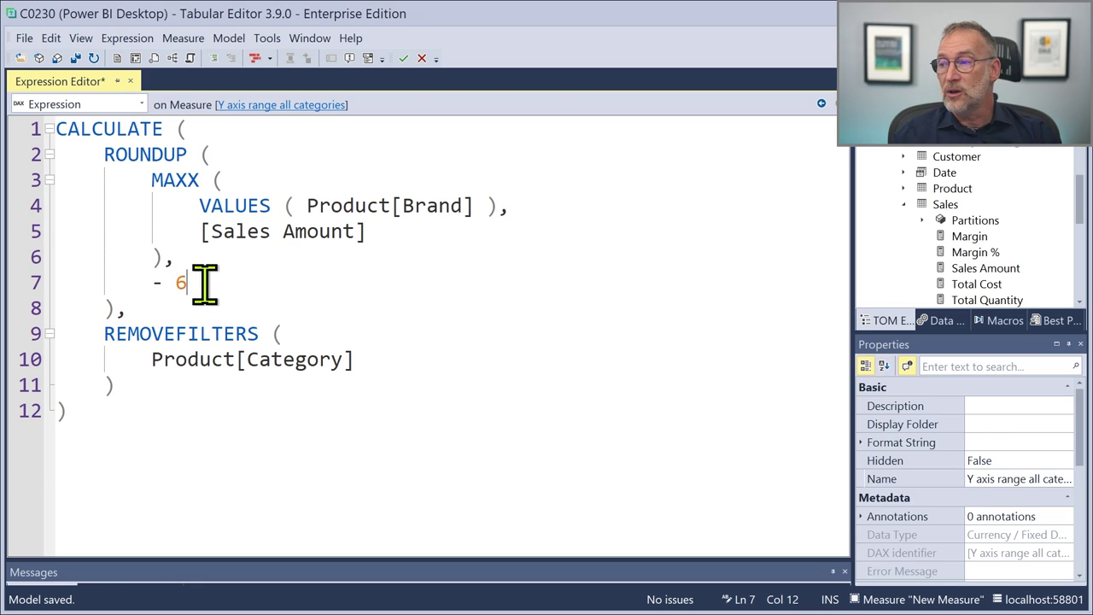
pyautogui.press('F5')
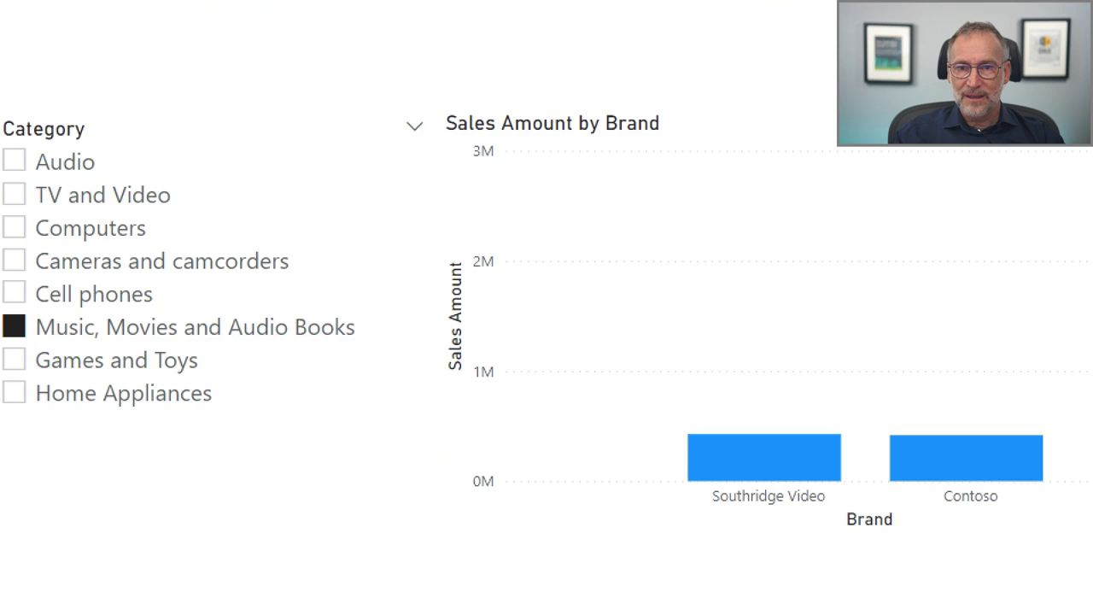
# - Switch to Power BI and check the rounded Y-axis maximum across several categories, including Computers, finishing with the Category slicer cleared
pyautogui.moveTo(411, 122)
pyautogui.mouseDown()
pyautogui.moveTo(543, 434)
pyautogui.moveTo(545, 520)
pyautogui.mouseUp()
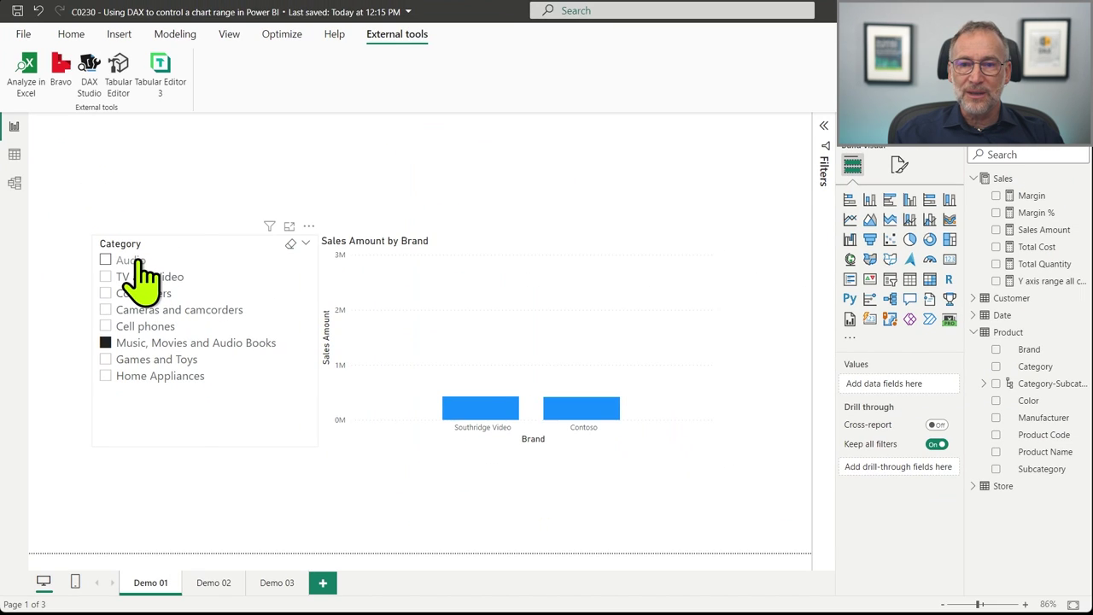
pyautogui.click(73, 177)
pyautogui.click(96, 213)
pyautogui.click(145, 293)
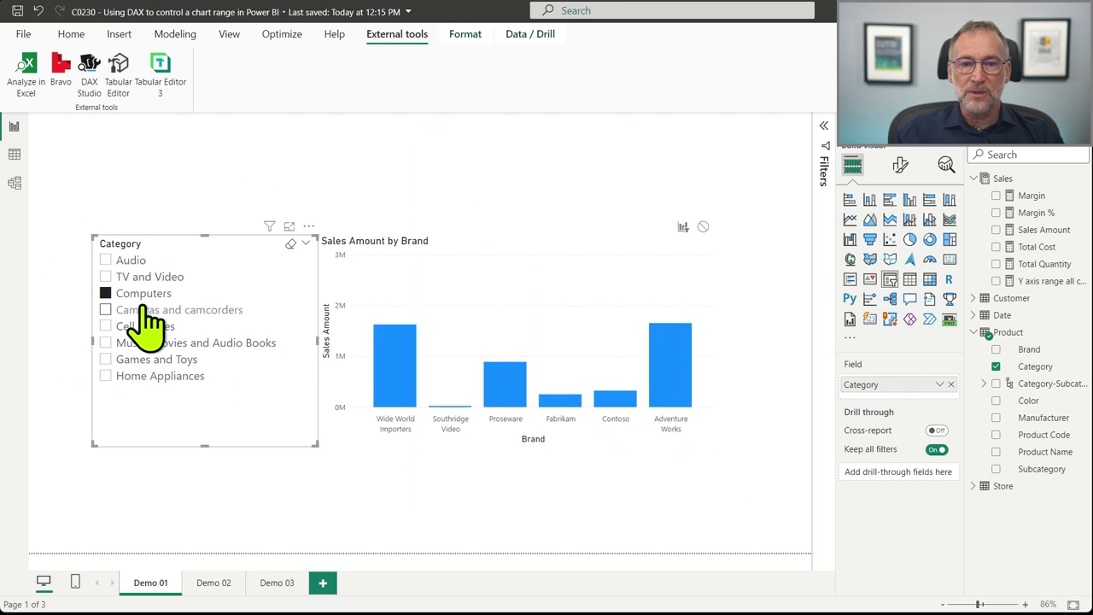
pyautogui.click(147, 309)
pyautogui.click(147, 311)
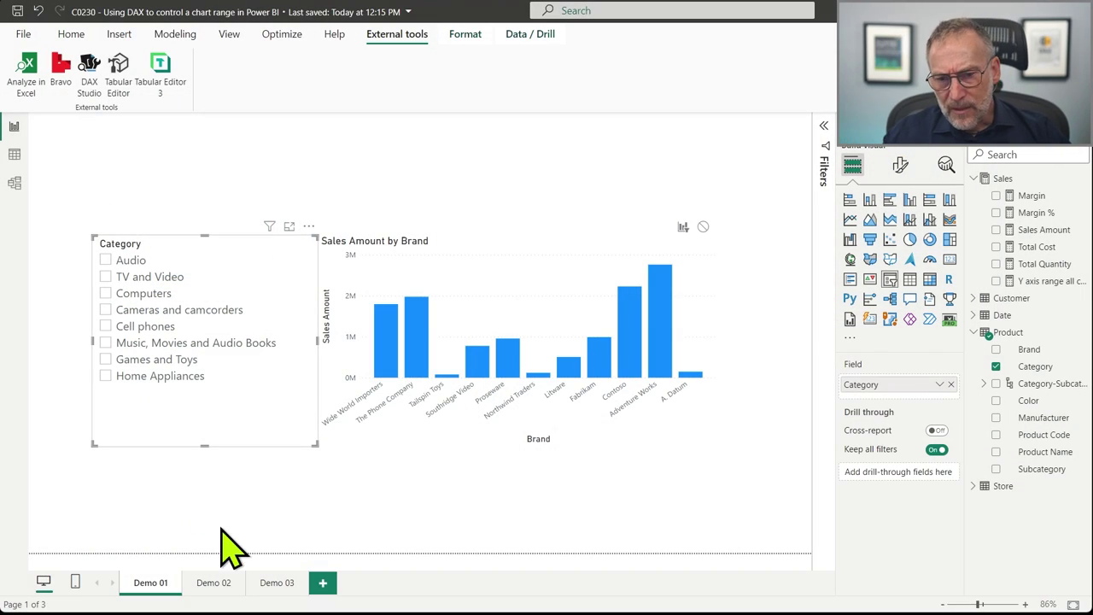
# - Go to the Demo 02 report page and compare the Y-axes of the Sales Amount by Brand and Sales Amount by Category charts
pyautogui.click(212, 584)
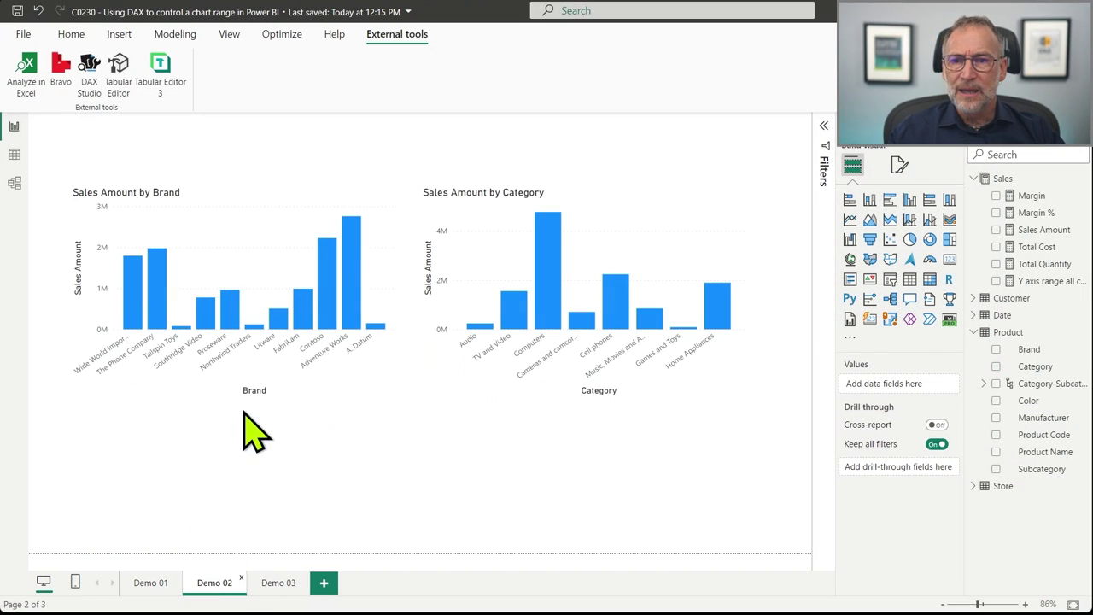
pyautogui.click(297, 395)
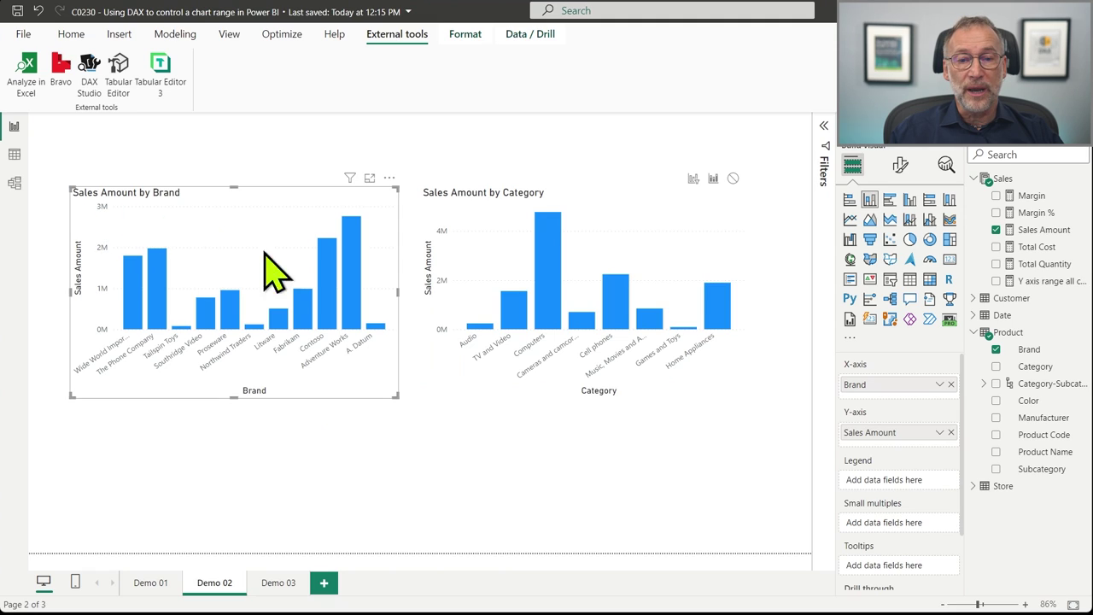
pyautogui.click(433, 376)
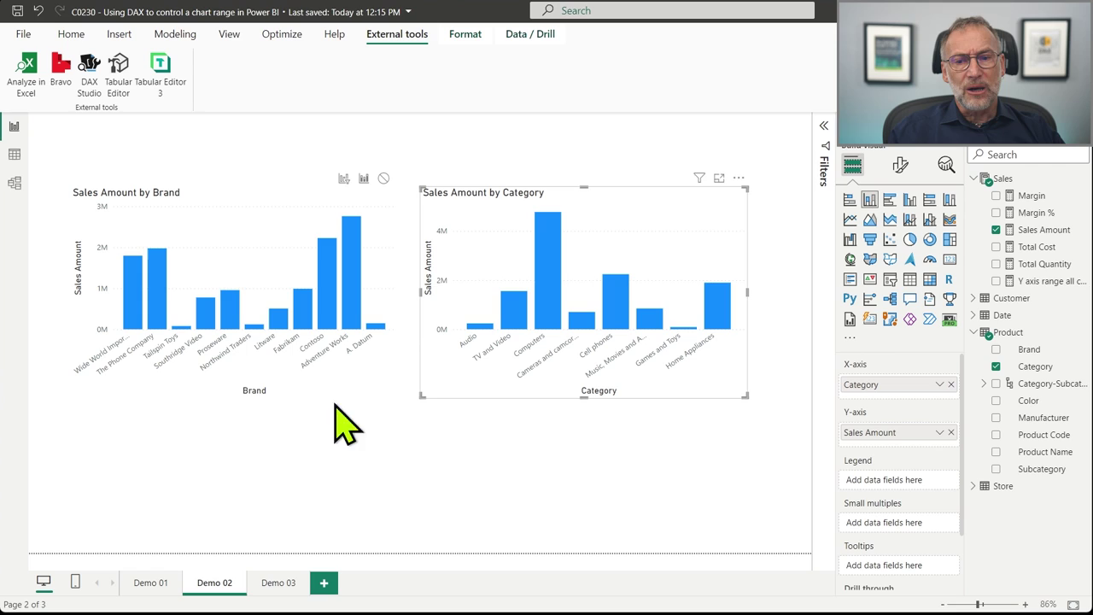
pyautogui.click(420, 417)
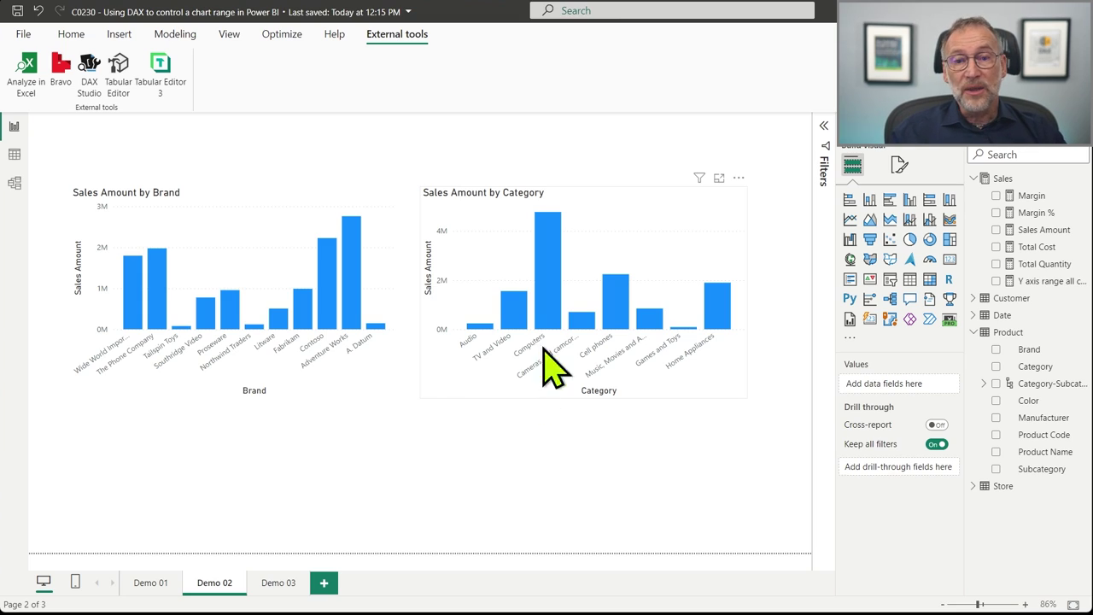
pyautogui.moveTo(471, 315)
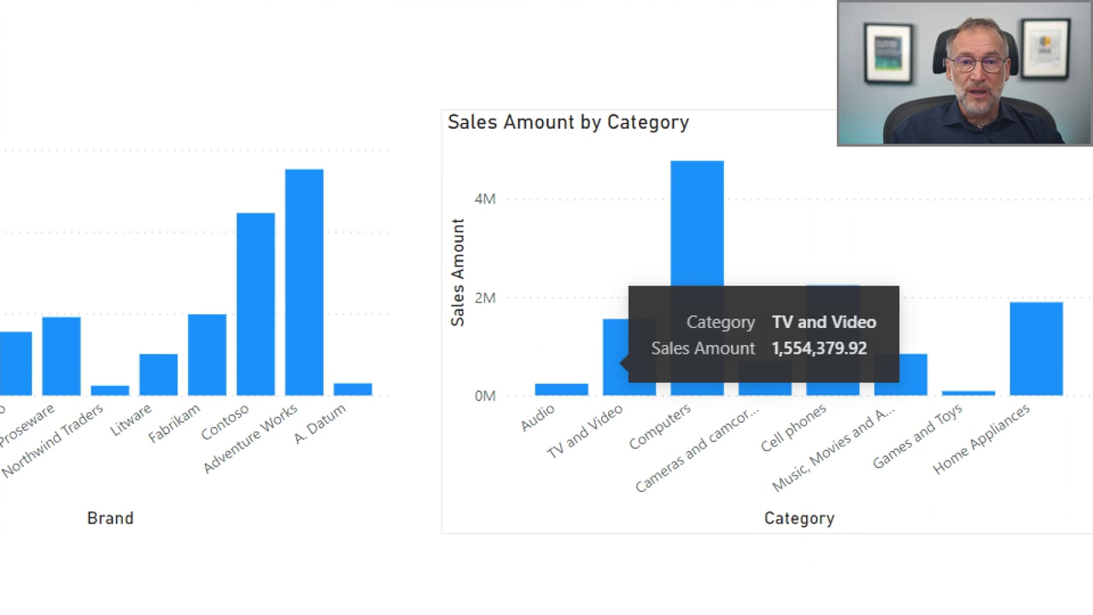
# - Compare the 3M axis maximum and the Contoso and Adventure Works bars in the brand chart with the Computers bar in the category chart
pyautogui.moveTo(446, 138)
pyautogui.mouseDown()
pyautogui.moveTo(498, 210)
pyautogui.moveTo(546, 227)
pyautogui.moveTo(549, 261)
pyautogui.mouseUp()
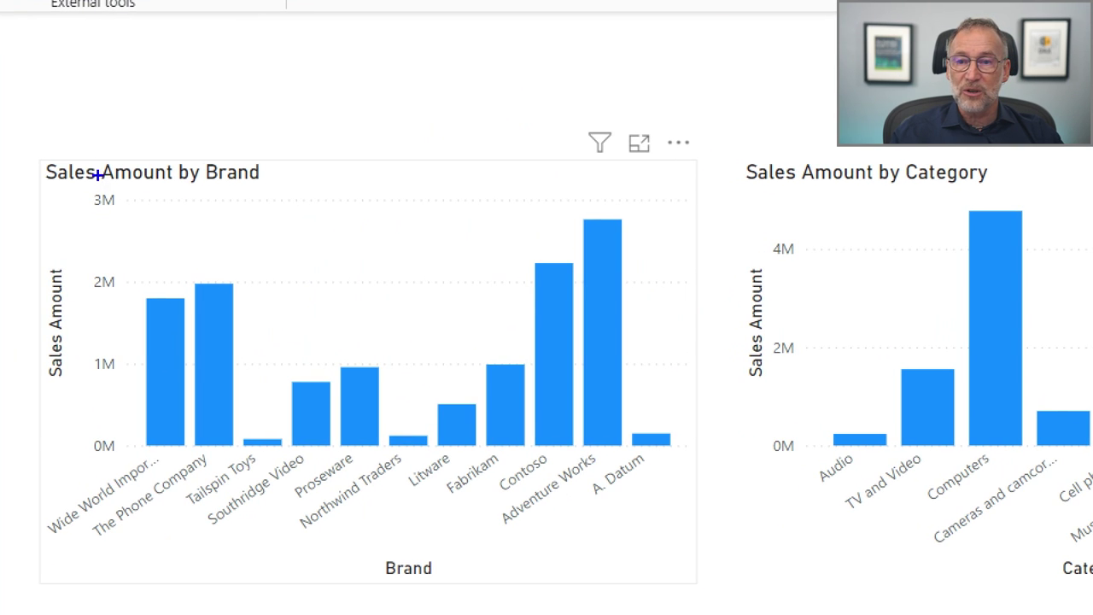
pyautogui.moveTo(82, 158); pyautogui.dragTo(170, 256)
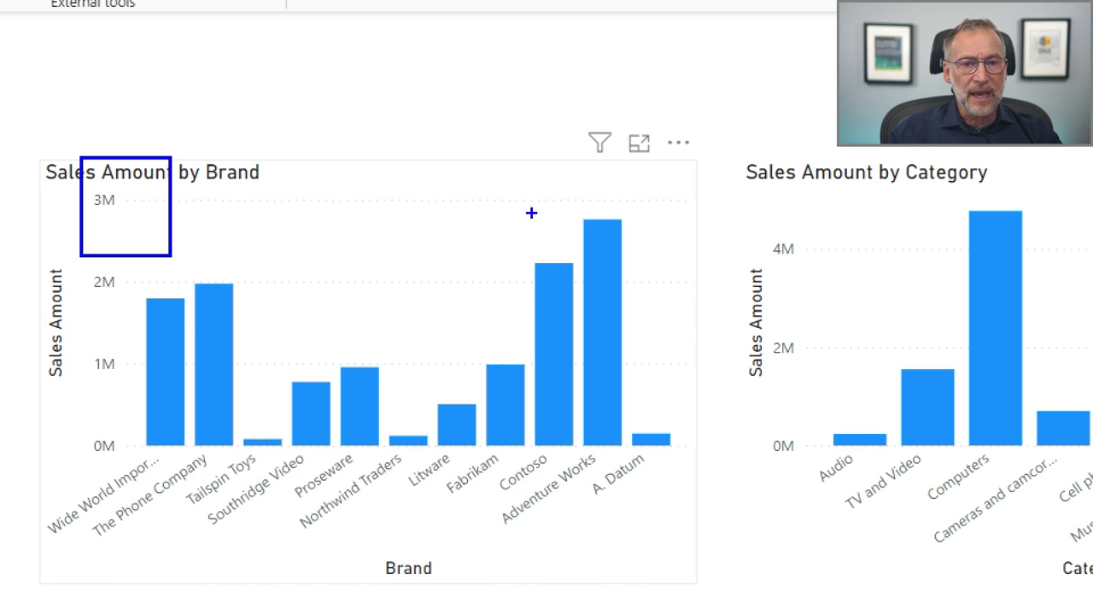
pyautogui.moveTo(529, 213); pyautogui.dragTo(629, 478)
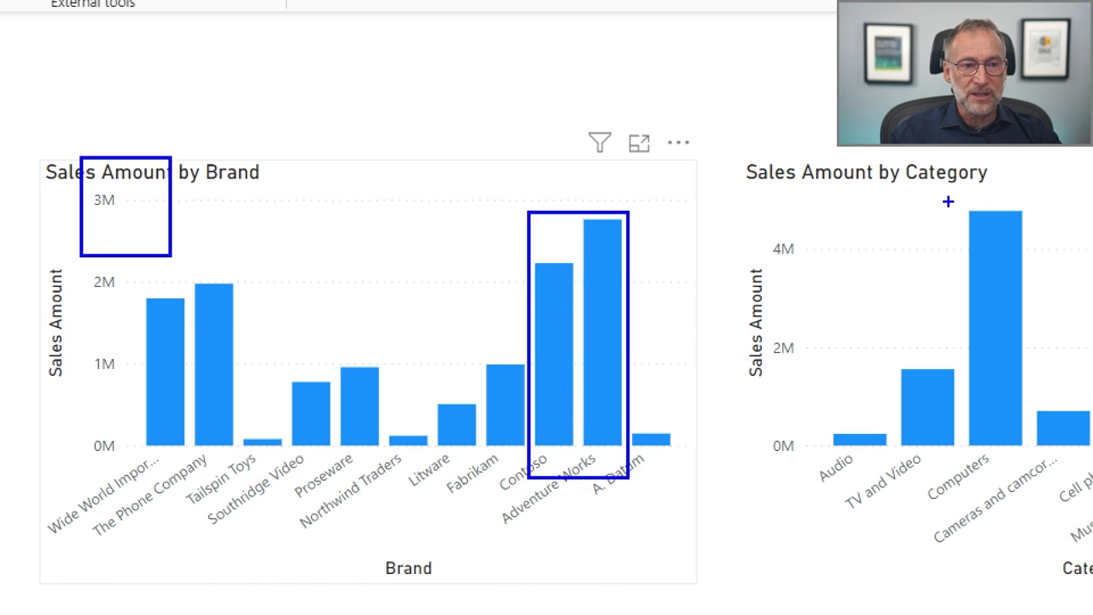
pyautogui.moveTo(943, 200)
pyautogui.mouseDown()
pyautogui.moveTo(1031, 334)
pyautogui.moveTo(1016, 459)
pyautogui.moveTo(1040, 460)
pyautogui.mouseUp()
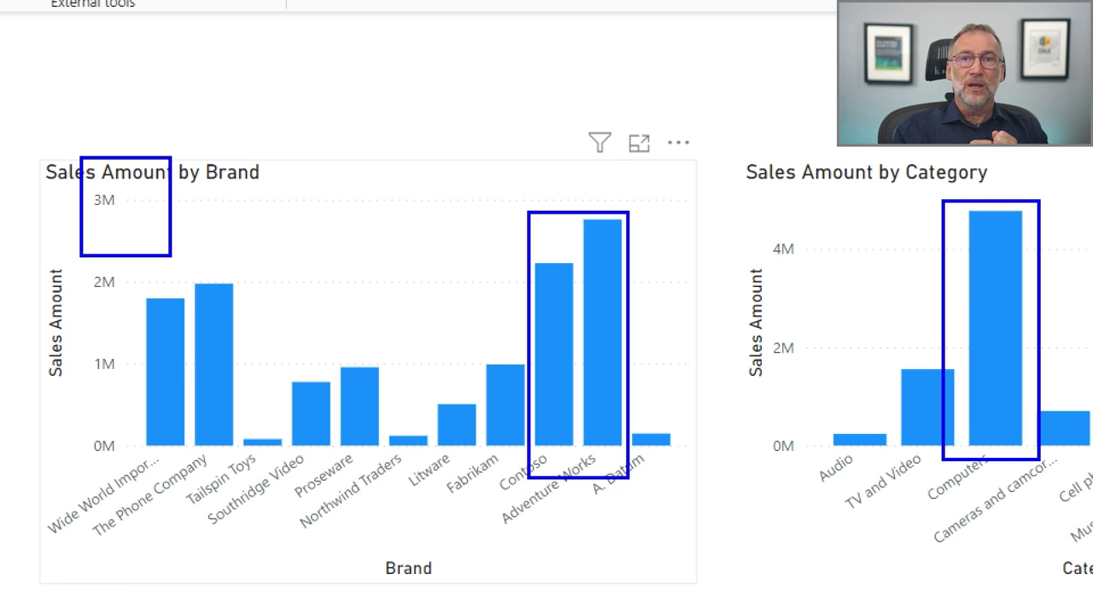
pyautogui.press('Escape')
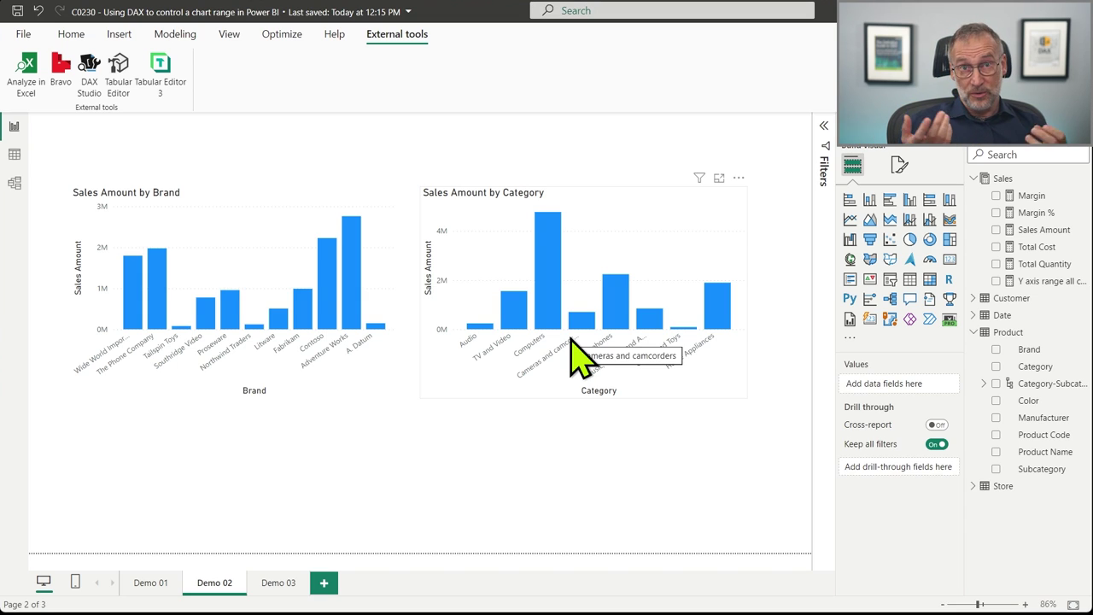
# - Switch to Tabular Editor and duplicate the Y axis range all categories measure in the Sales table
pyautogui.hotkey('alt', 'Tab')
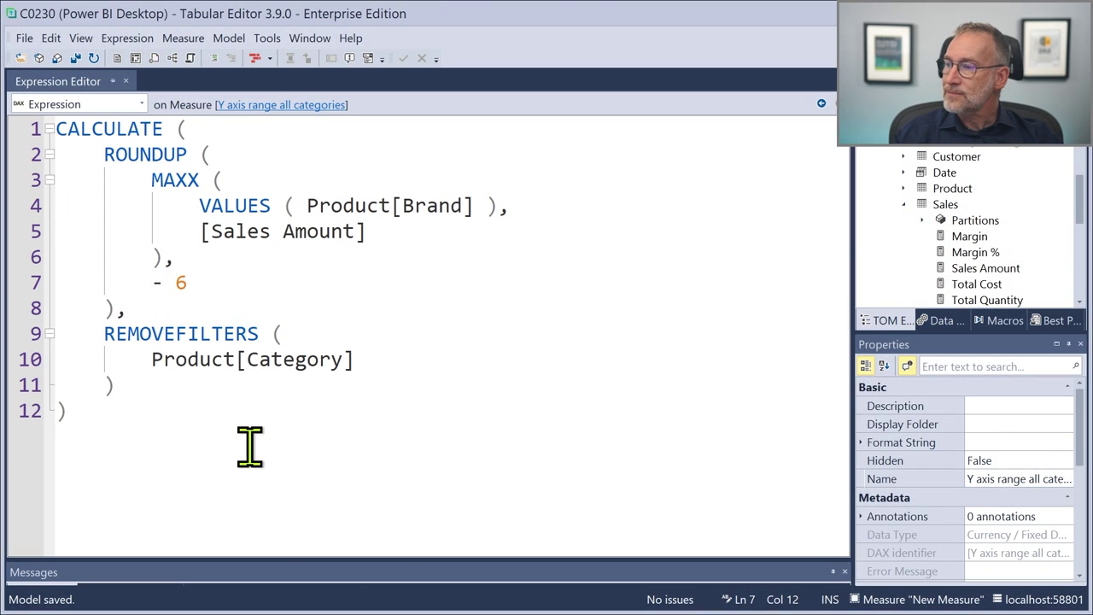
pyautogui.scroll(-3, 1016, 256)
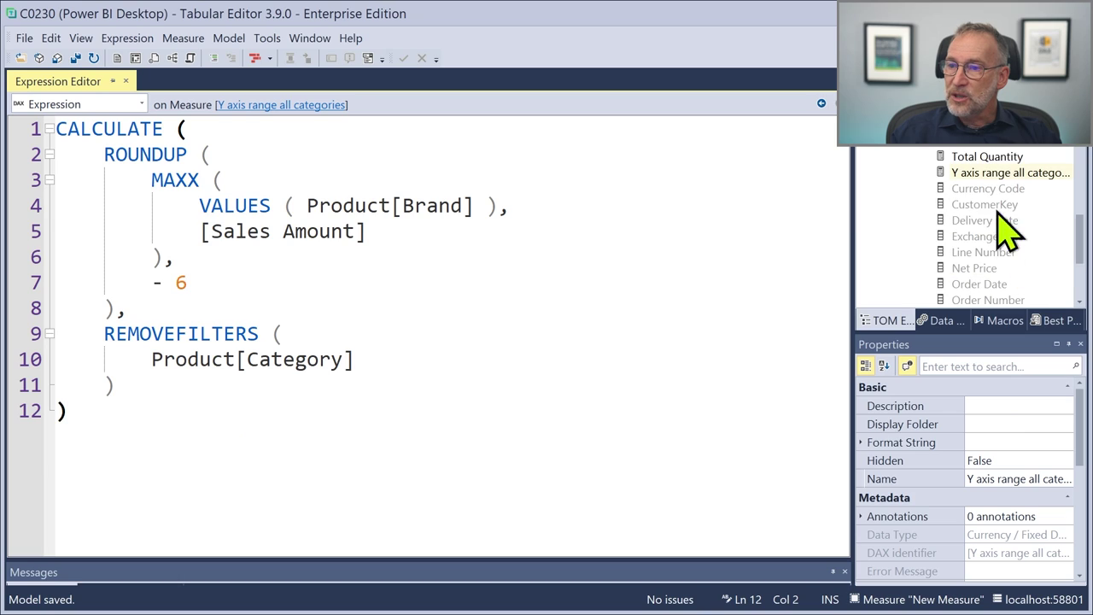
pyautogui.click(1001, 174)
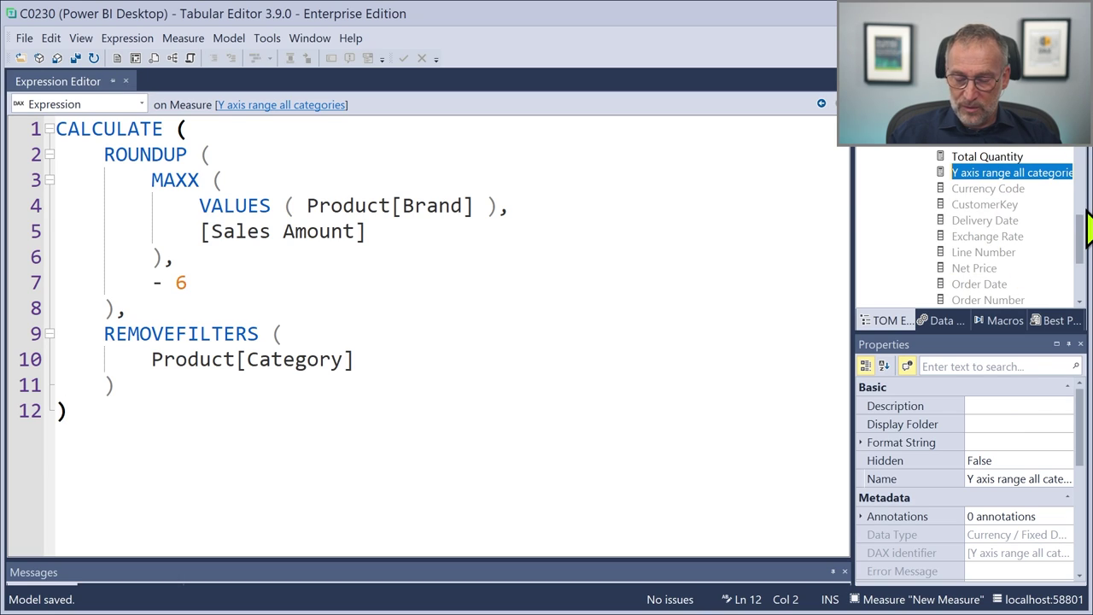
pyautogui.click(991, 190)
pyautogui.click(982, 175)
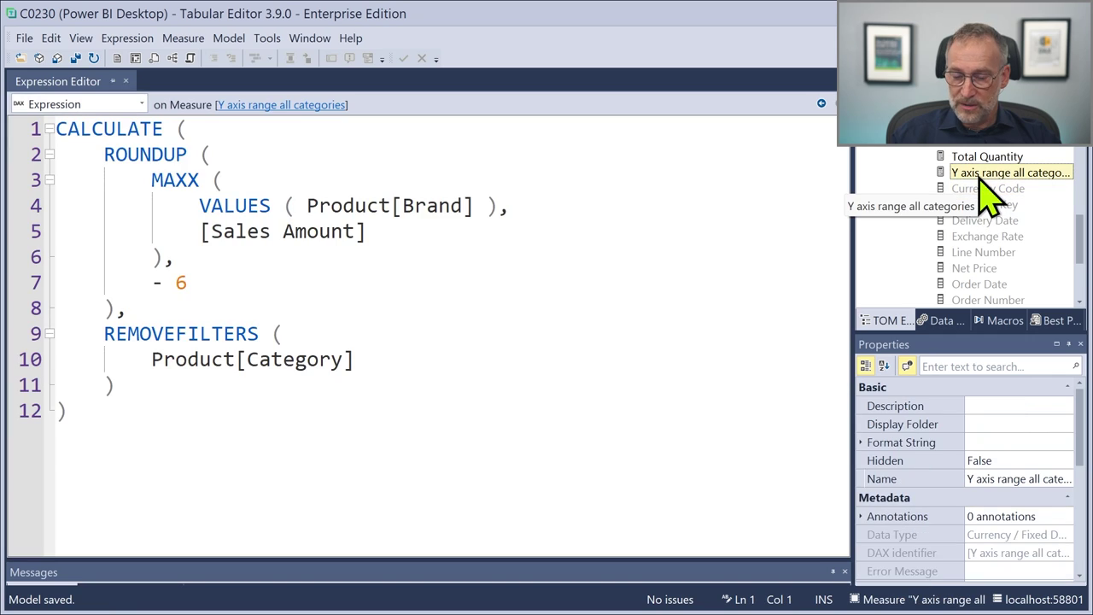
pyautogui.scroll(5, 991, 205)
pyautogui.click(956, 252)
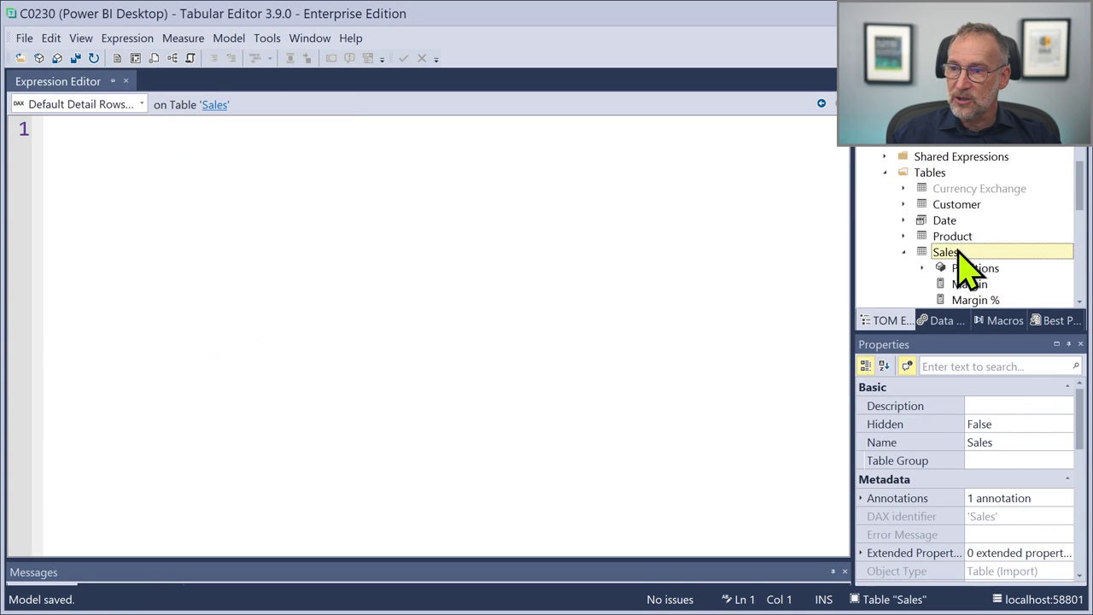
pyautogui.hotkey('ctrl', 'z')
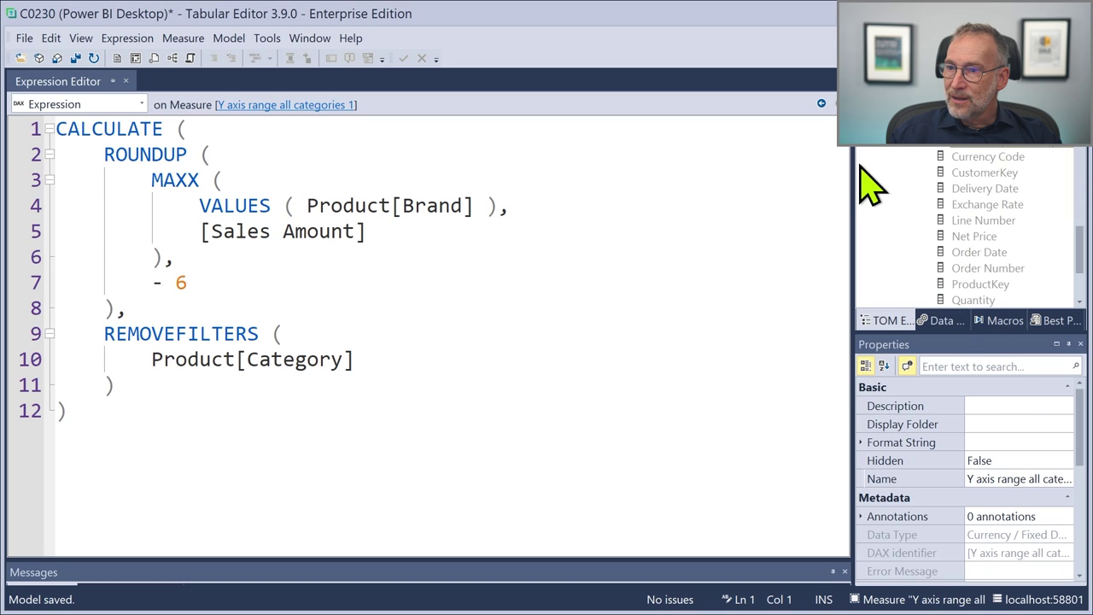
# - Widen the TOM Explorer and rename the duplicated measure as Y axis range Brand and Category
pyautogui.moveTo(852, 164); pyautogui.dragTo(817, 163)
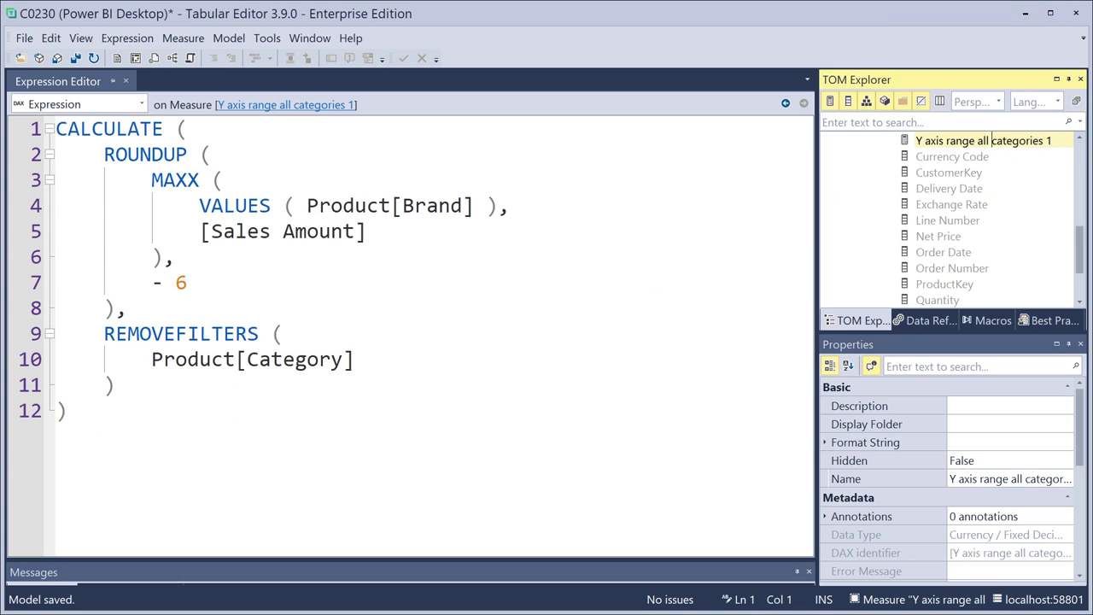
pyautogui.hotkey('shift', 'End')
pyautogui.write('Br')
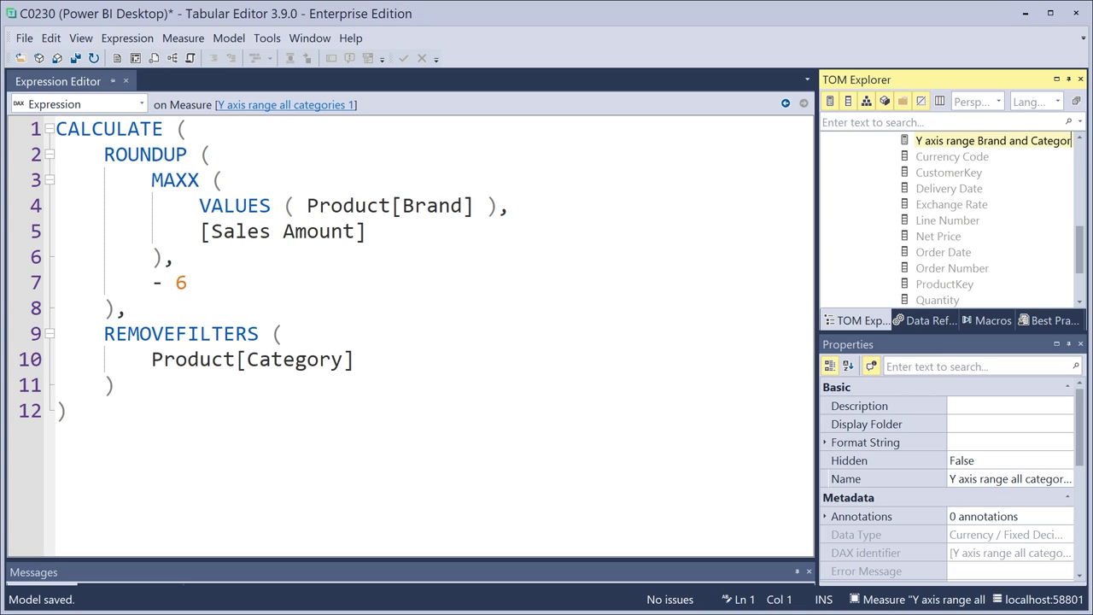
pyautogui.write('and and Category')
pyautogui.press('Return')
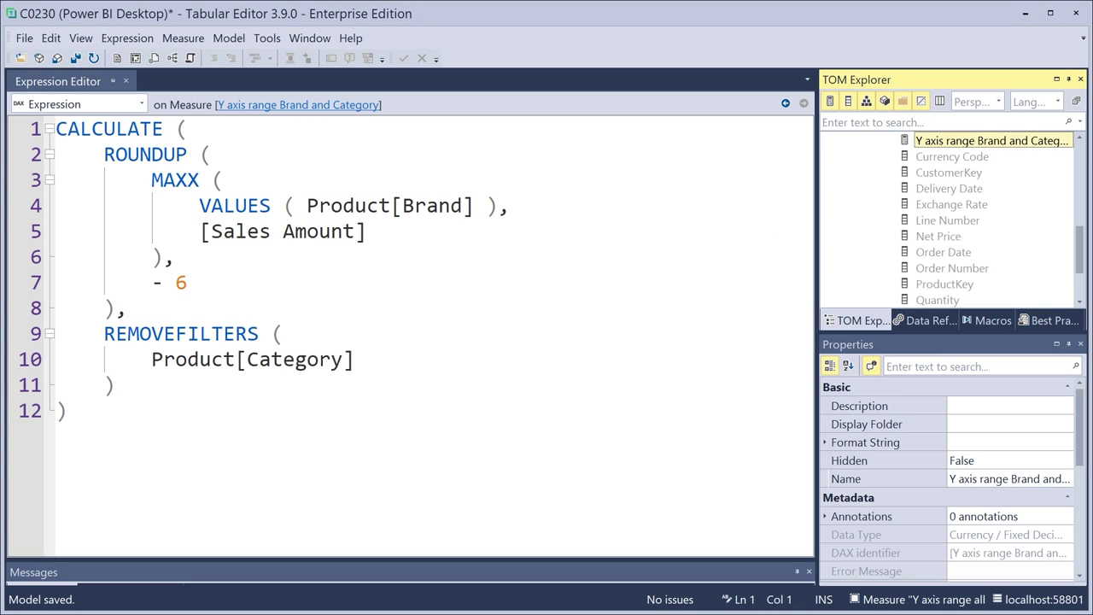
# - Remove the outer CALCULATE and its REMOVEFILTERS argument from the new measure, keeping only the ROUNDUP expression
pyautogui.click(345, 386)
pyautogui.hotkey('ctrl', 'Home')
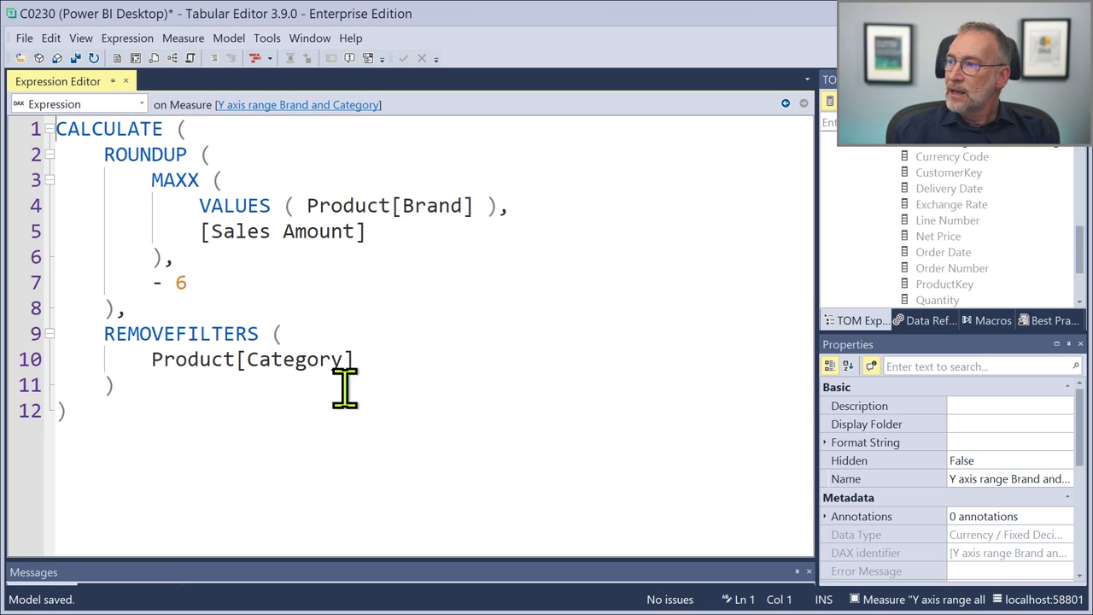
pyautogui.hotkey('shift', 'Down')
pyautogui.press('Delete')
pyautogui.hotkey('ctrl', 'End')
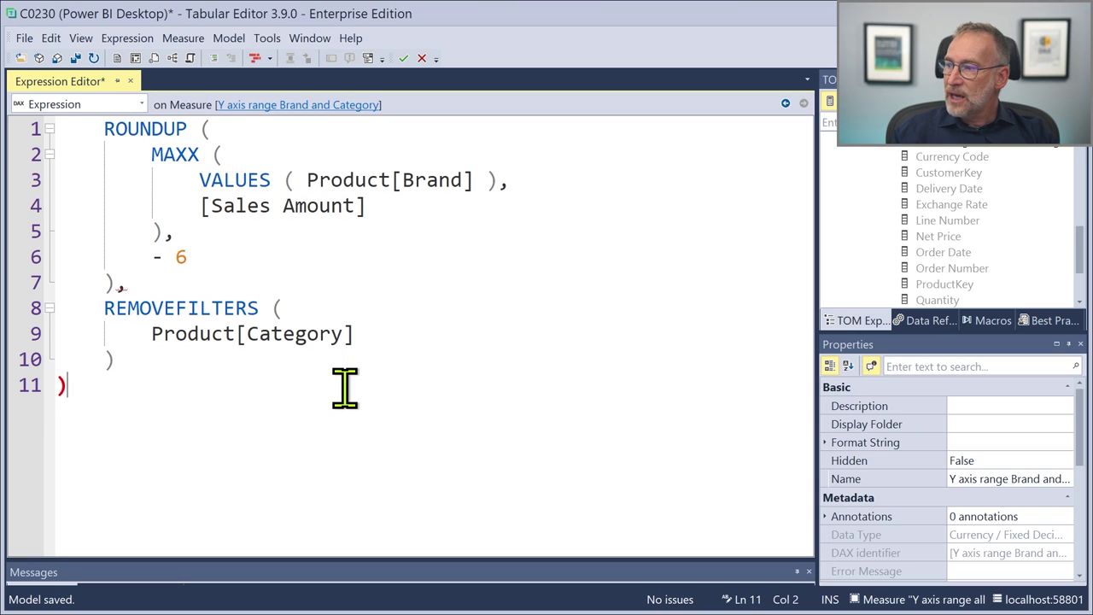
pyautogui.press('Up')
pyautogui.press('Up')
pyautogui.press('Up')
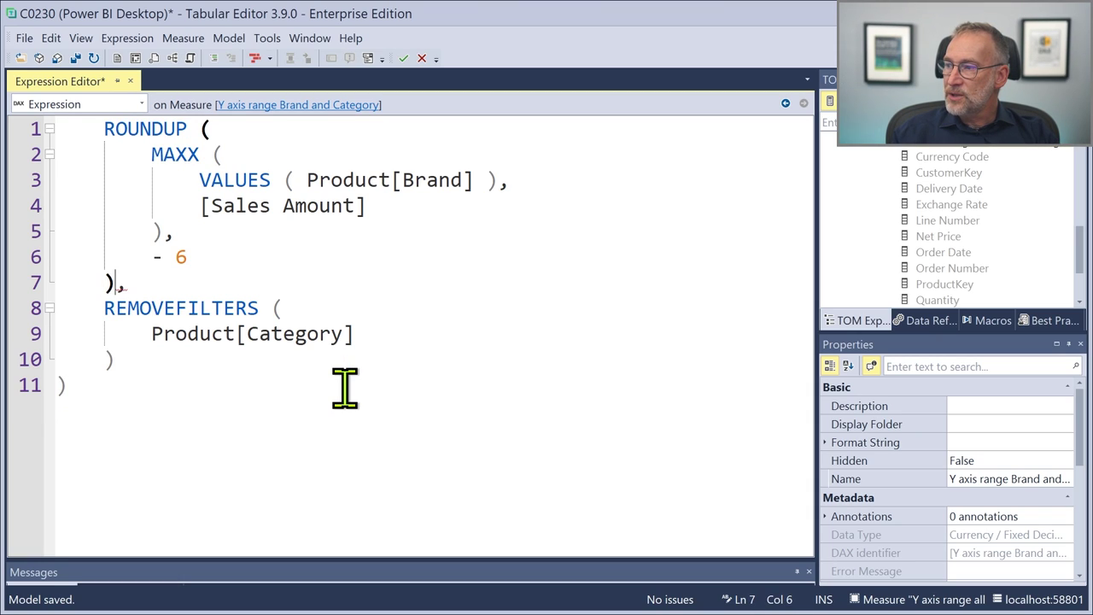
pyautogui.hotkey('ctrl', 'shift', 'End')
pyautogui.press('Delete')
# - Declare the variable MaxRangeByBrand on a new first line and assign the indented ROUNDUP expression to it
pyautogui.press('Return')
pyautogui.press('Up')
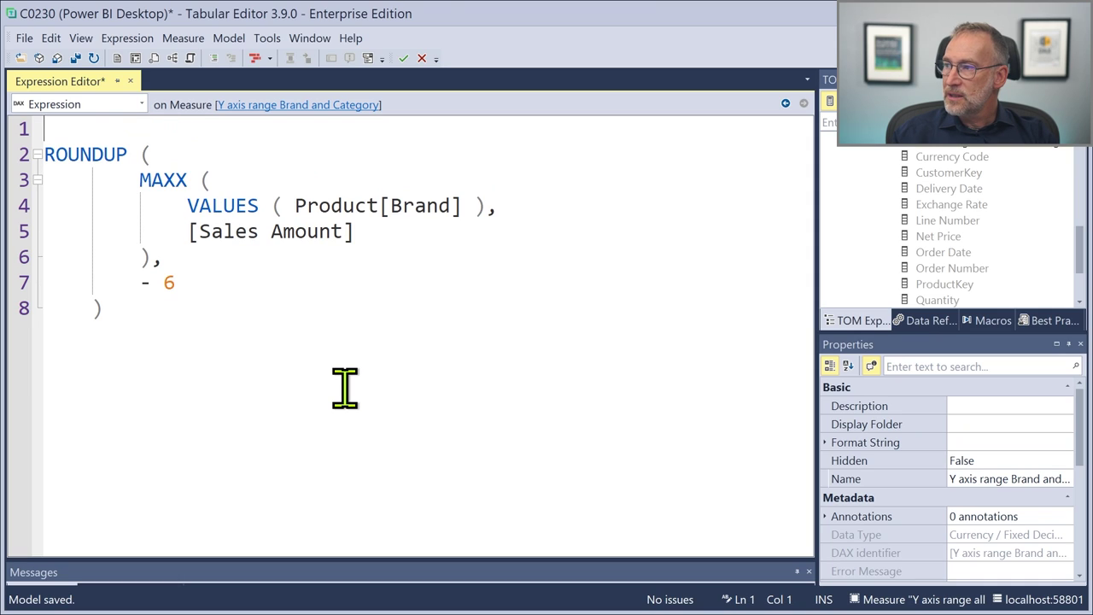
pyautogui.press('Tab')
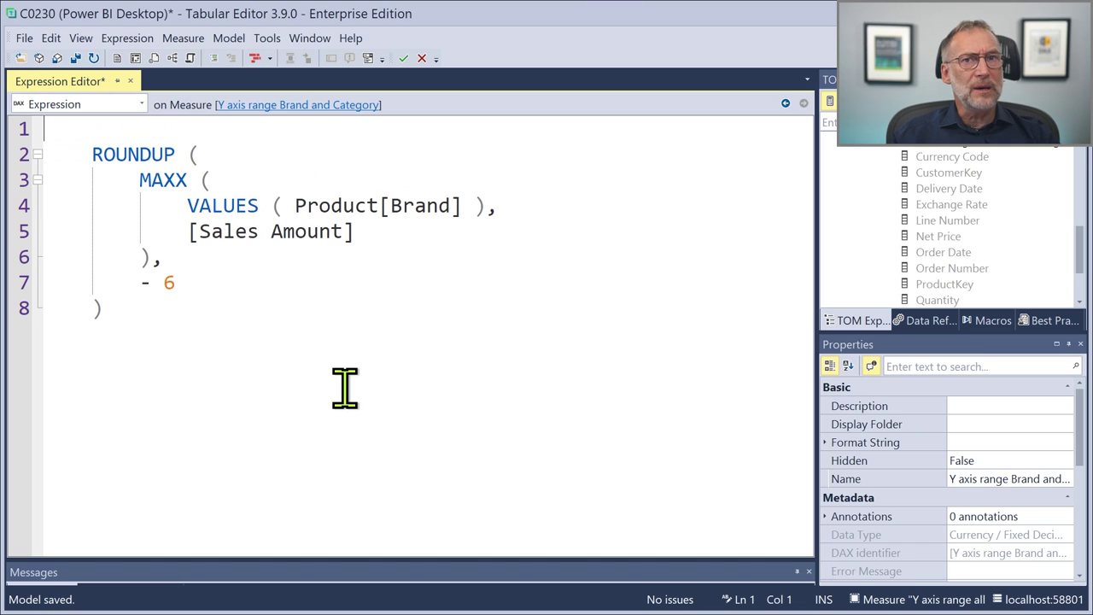
pyautogui.write('VAR ')
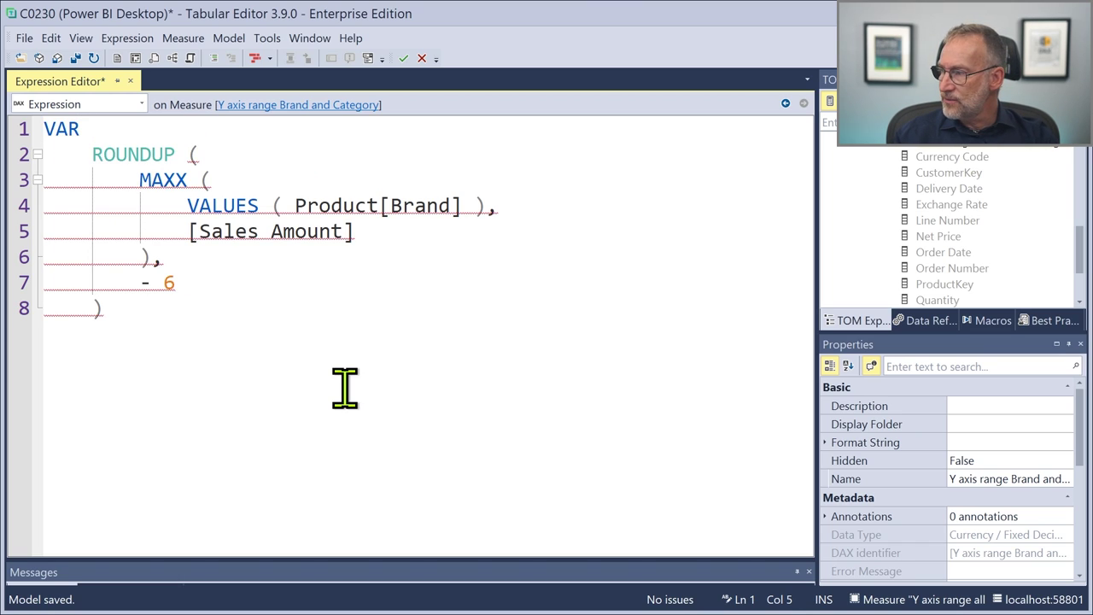
pyautogui.write('MaxRan')
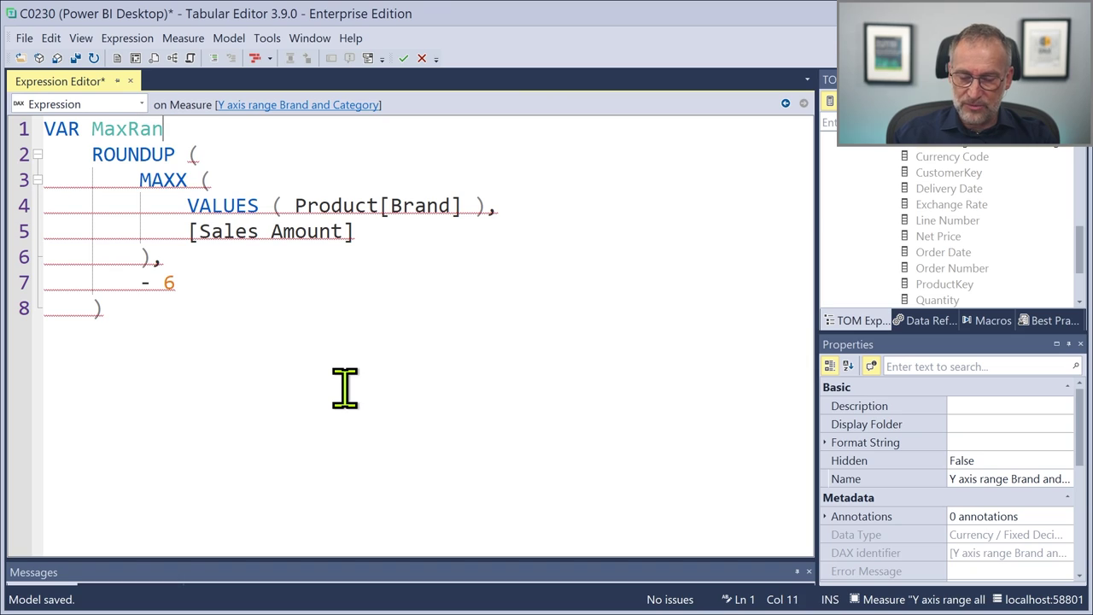
pyautogui.write('geBy')
pyautogui.press('BackSpace')
pyautogui.write('Br')
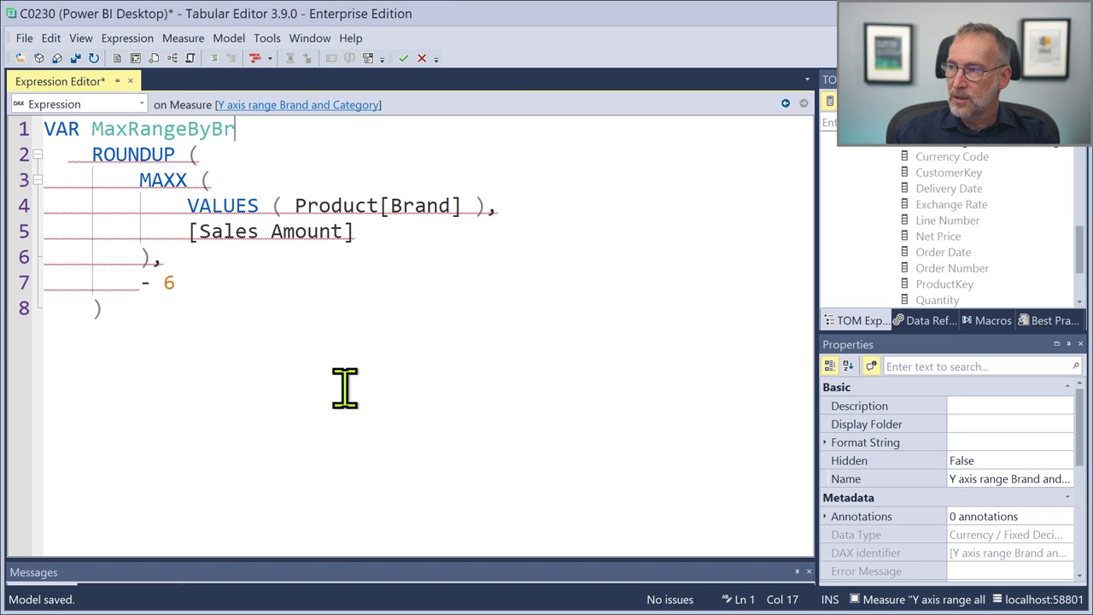
pyautogui.write('and =')
pyautogui.press('Escape')
# - Duplicate the whole MaxRangeByBrand definition below the original and rename the copied variable MaxRangeByCategory
pyautogui.hotkey('ctrl', 'a')
pyautogui.hotkey('ctrl', 'c')
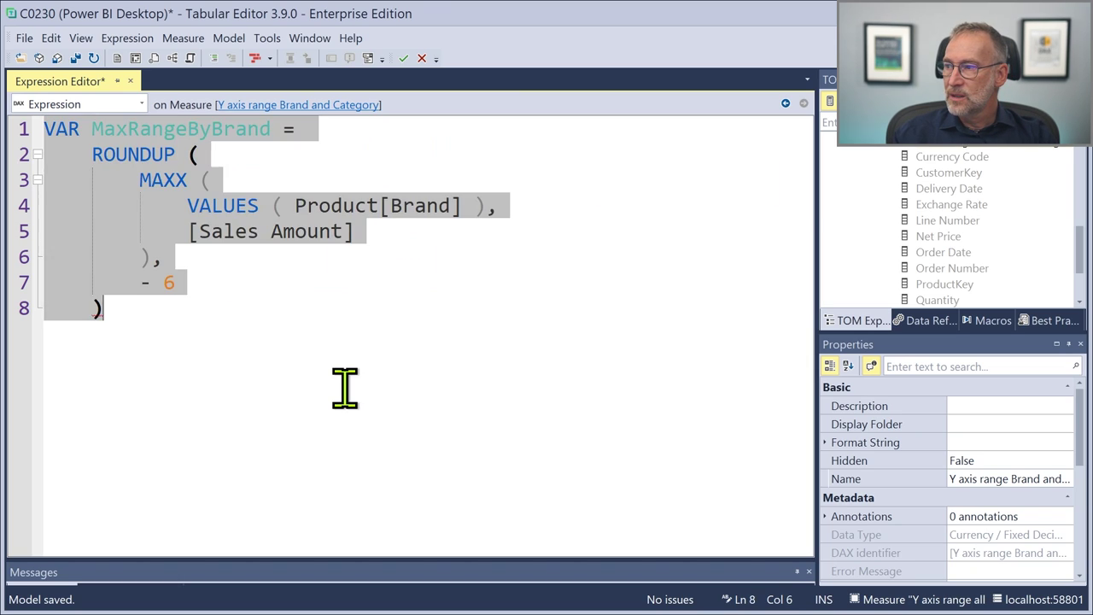
pyautogui.press('Right')
pyautogui.hotkey('ctrl', 'v')
pyautogui.press('Up')
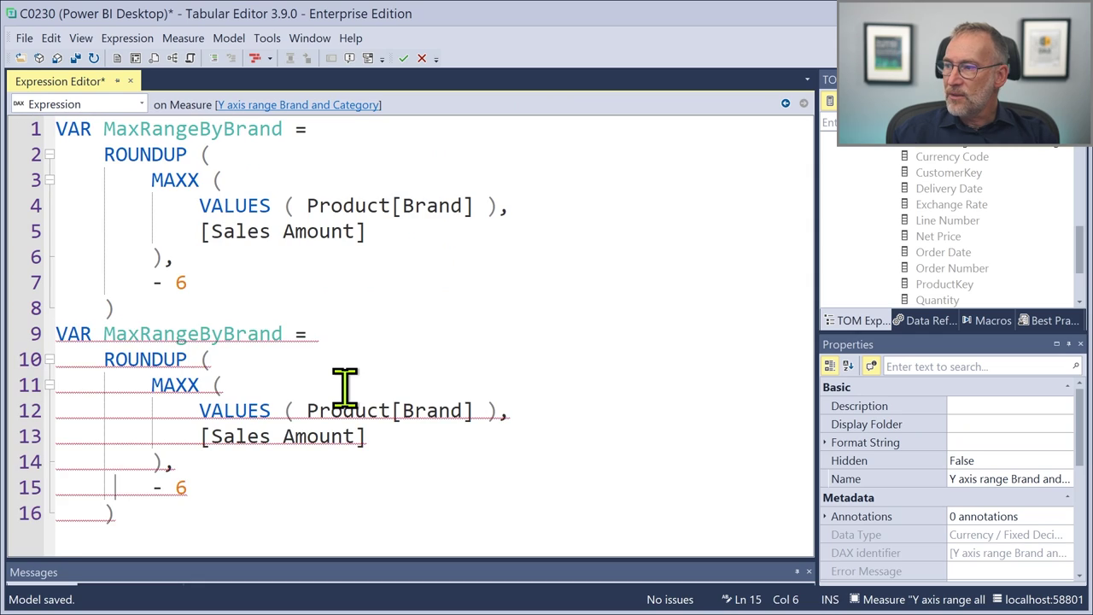
pyautogui.press('Up')
pyautogui.press('Up')
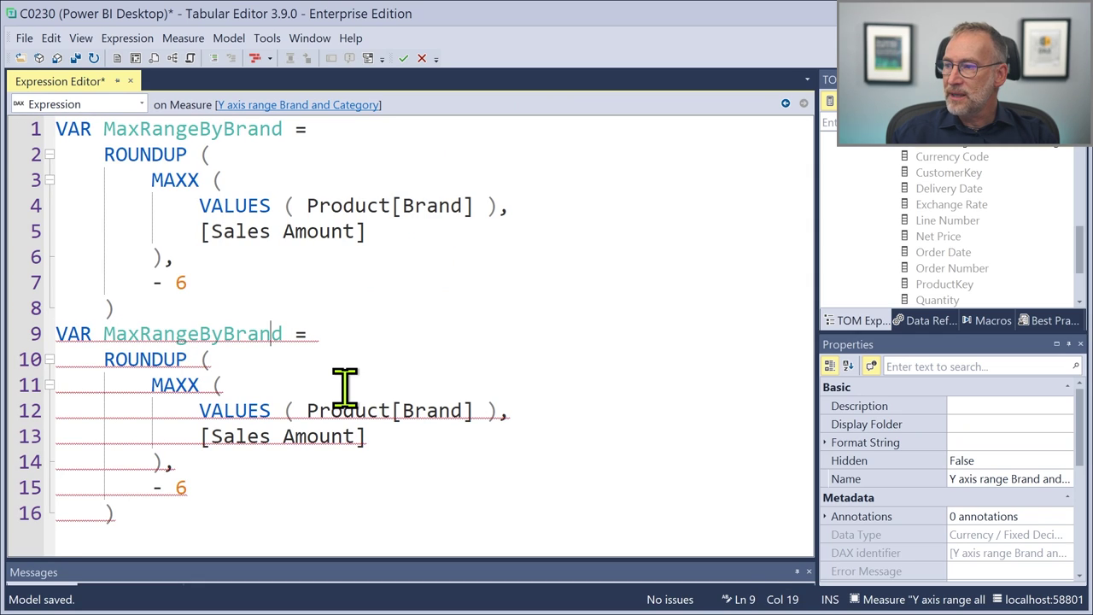
pyautogui.write('Categor')
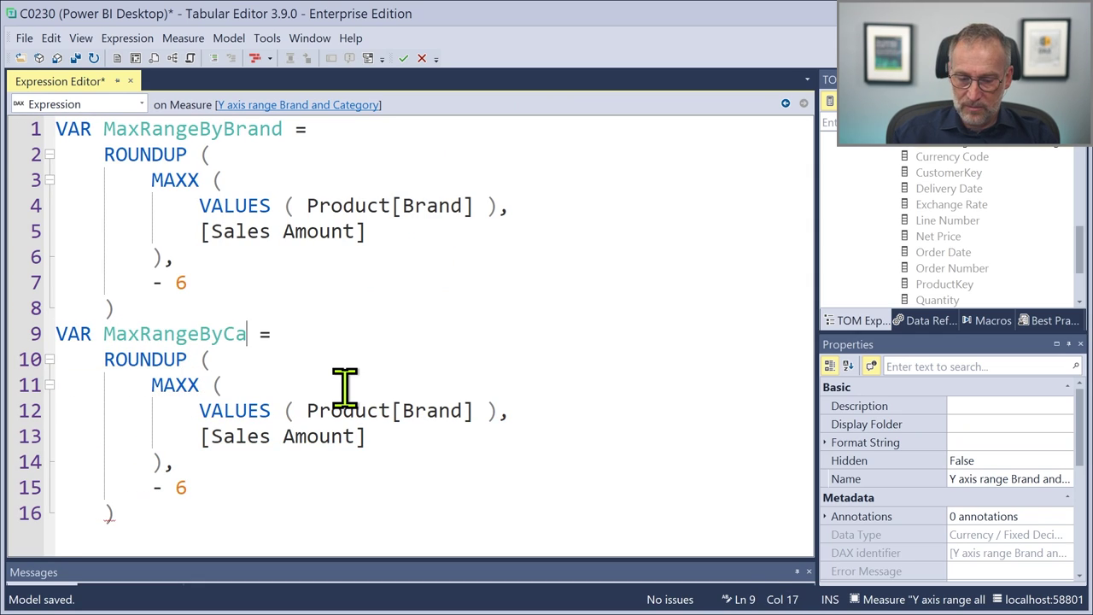
# - Replace the column inside VALUES in the MaxRangeByCategory definition with Product[Category]
pyautogui.press('Down')
pyautogui.press('Down')
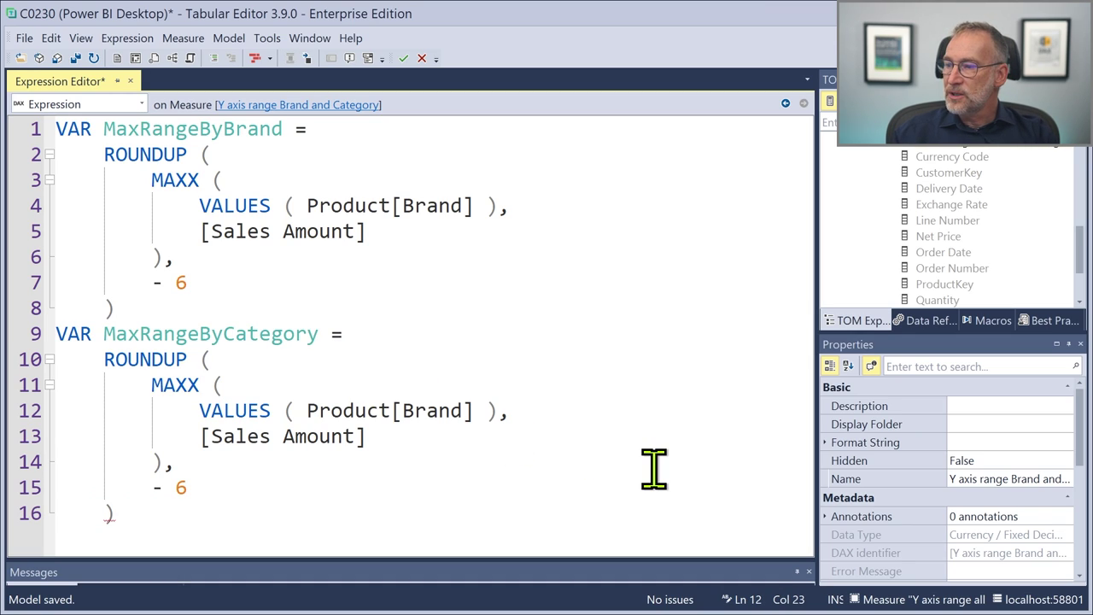
pyautogui.hotkey('ctrl', 'shift', 'Left')
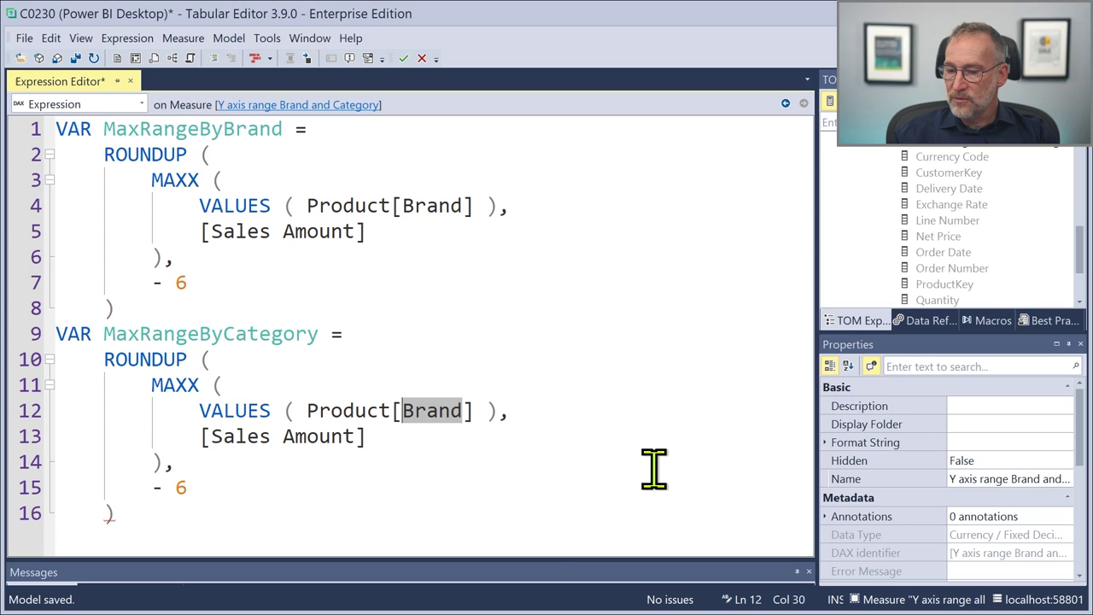
pyautogui.write('Ca')
pyautogui.press('Tab')
pyautogui.press('Down')
pyautogui.press('Down')
pyautogui.press('Down')
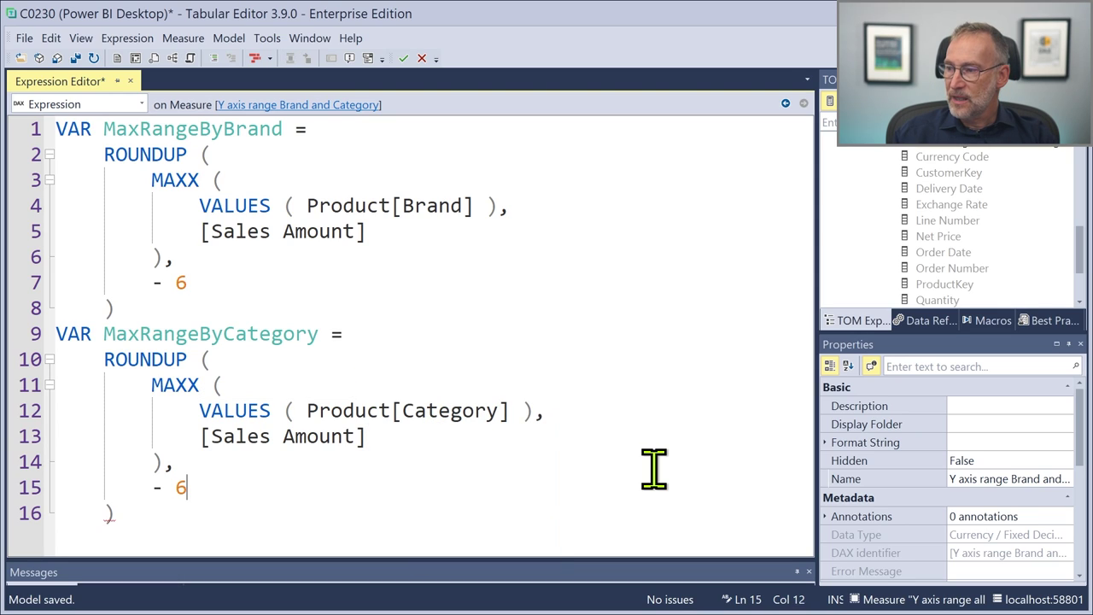
# - Below the MaxRangeByCategory definition, declare the unindented variable Result as MAX ( MaxRangeByBrand, MaxRangeByCategory )
pyautogui.keyDown('ctrl'); pyautogui.scroll(-2, 653, 468); pyautogui.keyUp('ctrl')
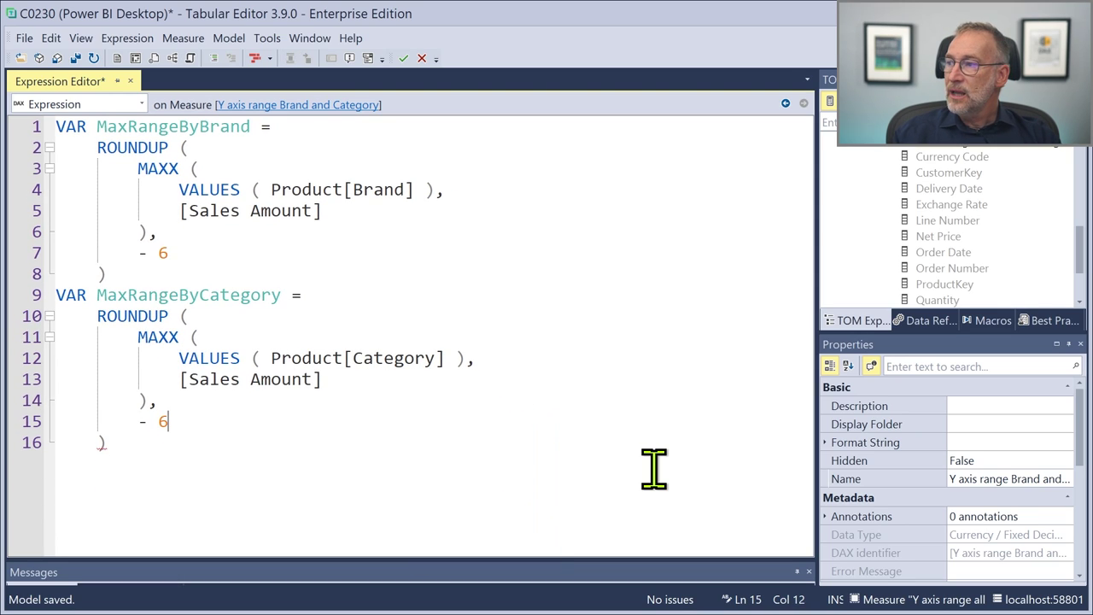
pyautogui.doubleClick(119, 127)
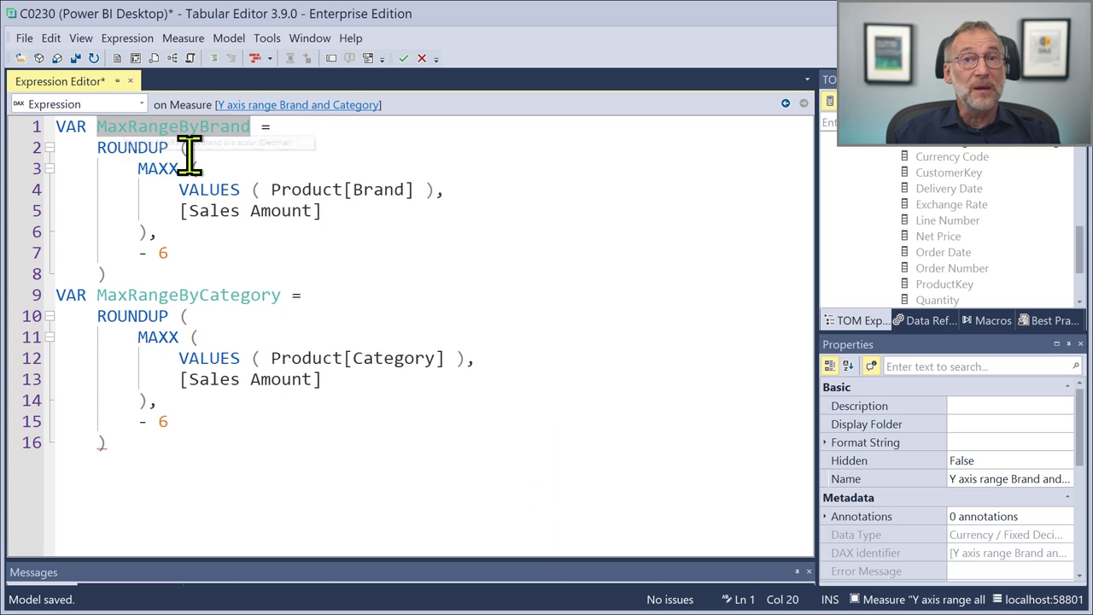
pyautogui.doubleClick(183, 295)
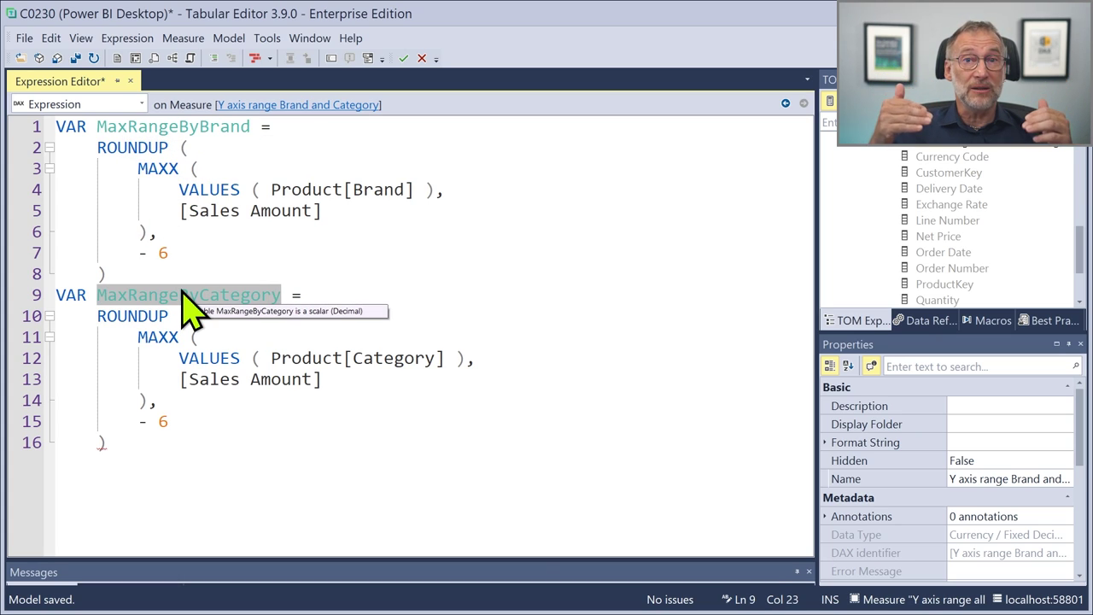
pyautogui.click(177, 451)
pyautogui.hotkey('shift', 'Home')
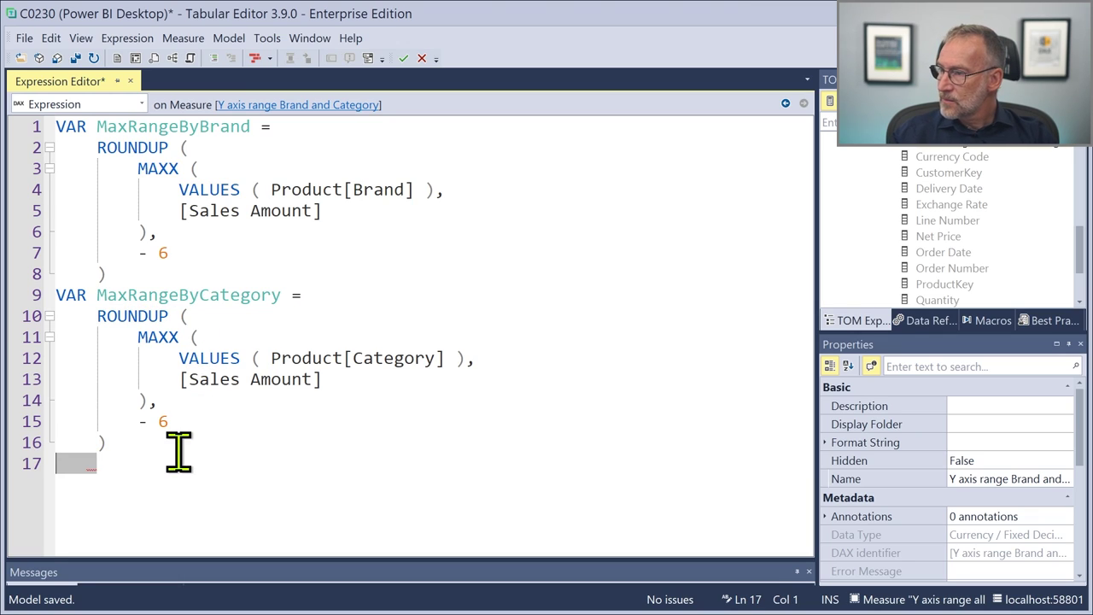
pyautogui.write('VR ')
pyautogui.write('AR ')
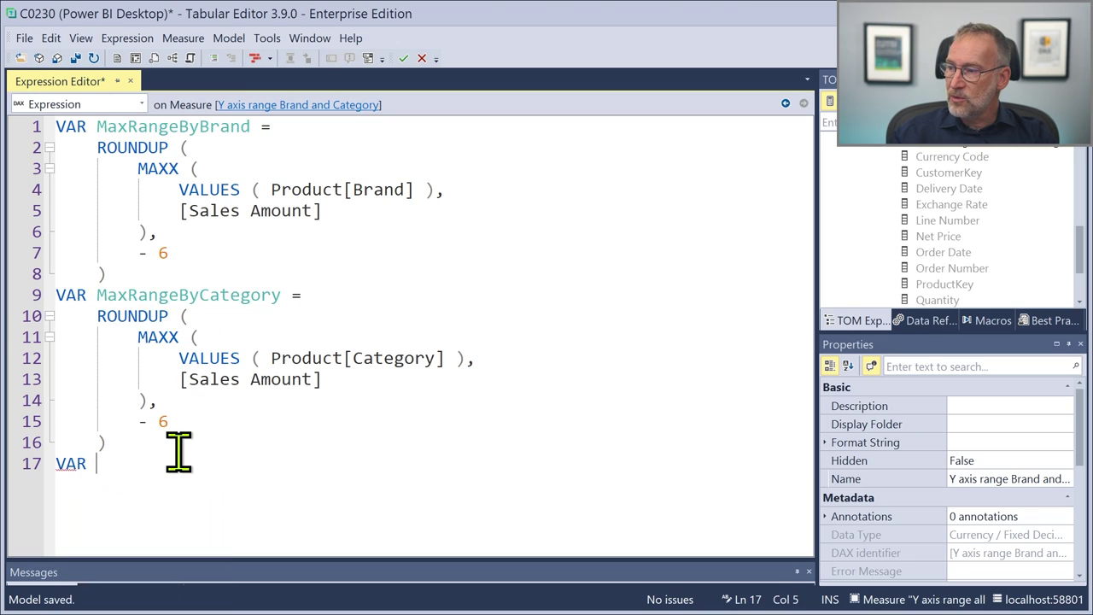
pyautogui.write('Result = MAX ')
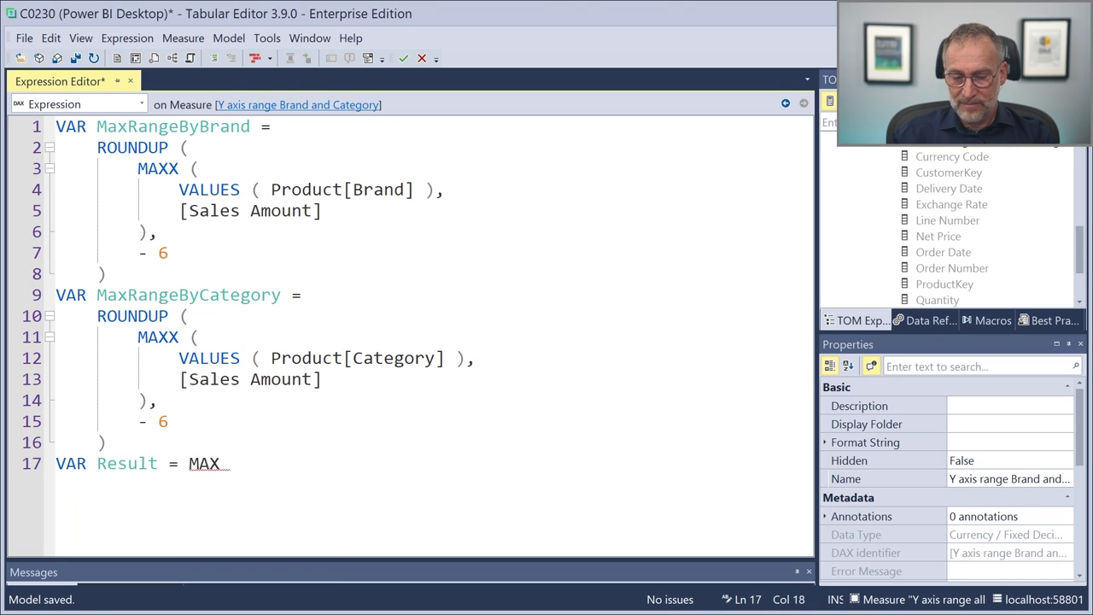
pyautogui.write('( MaxRangeByBrand,')
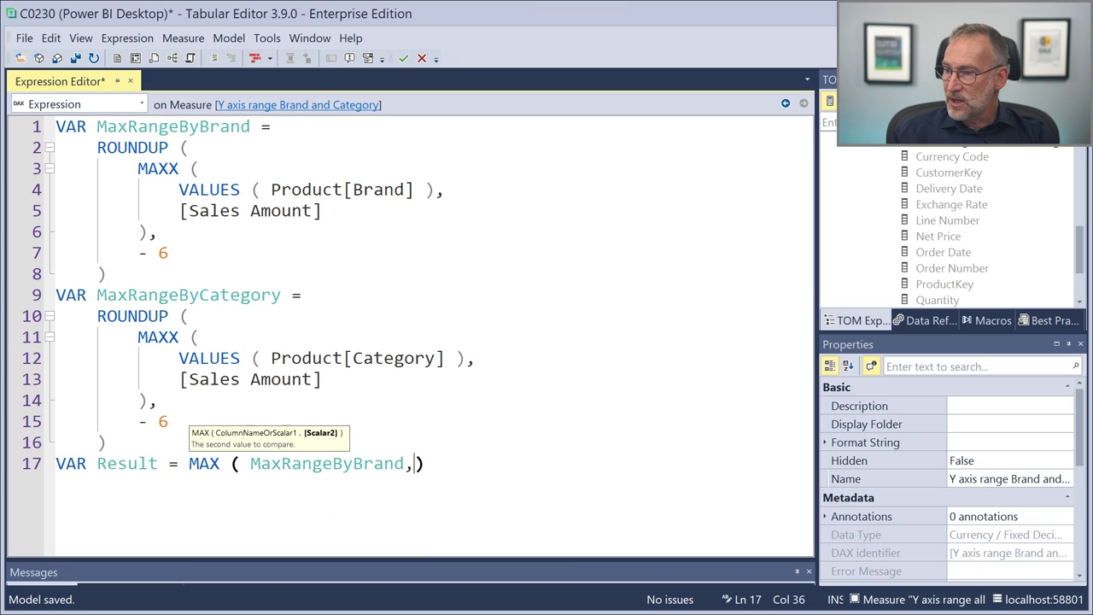
pyautogui.write(' MaxRangeByCategory )')
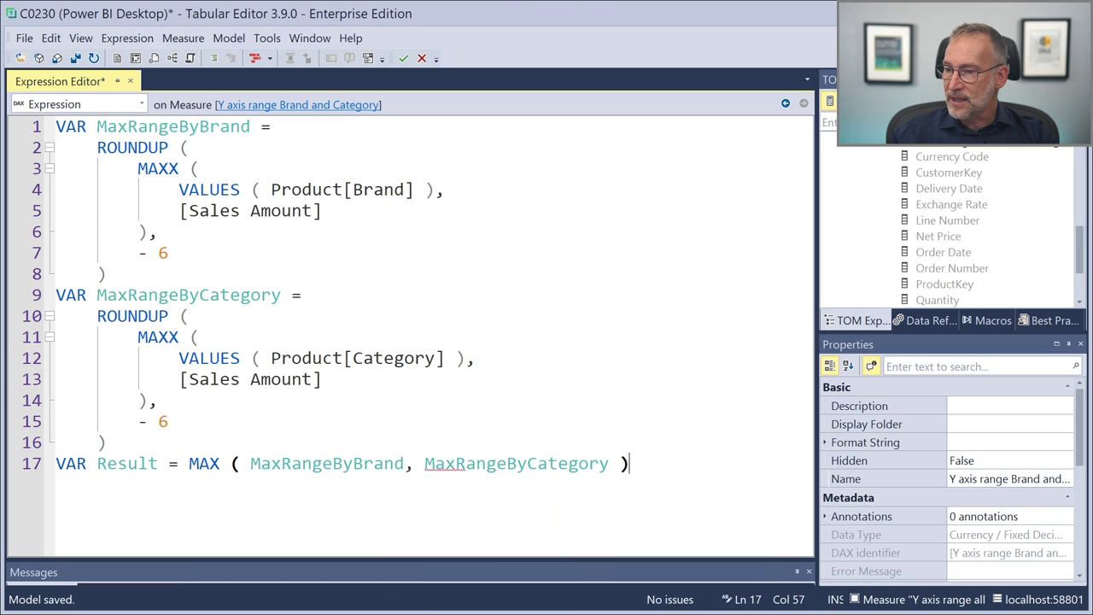
# - Finish the measure with a RETURN Result line and save the changes to the model
pyautogui.press('Return')
pyautogui.write('RETURN Result')
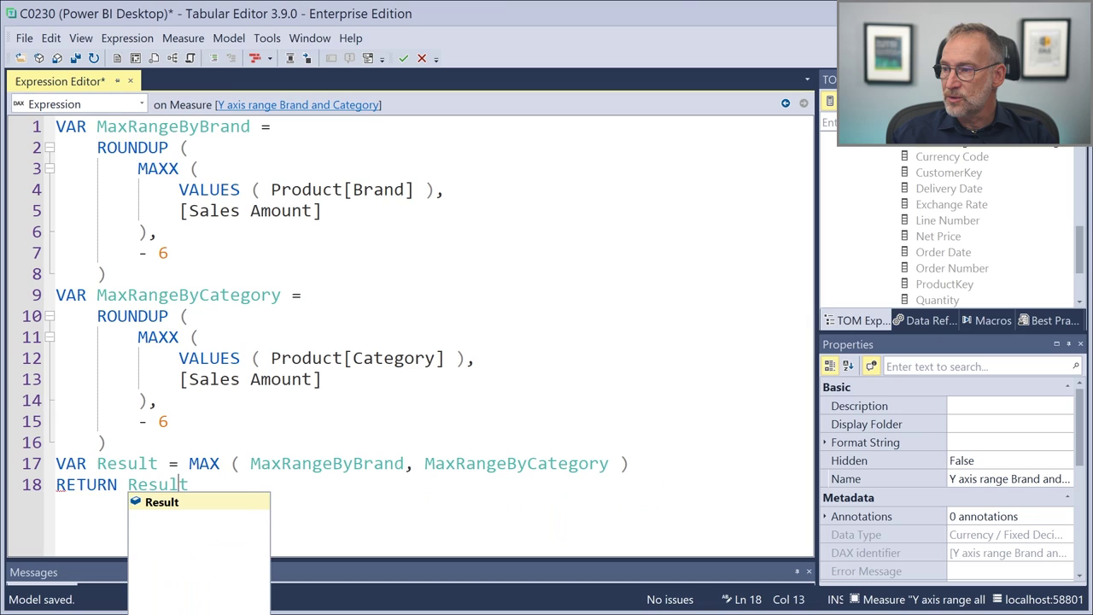
pyautogui.press('Left')
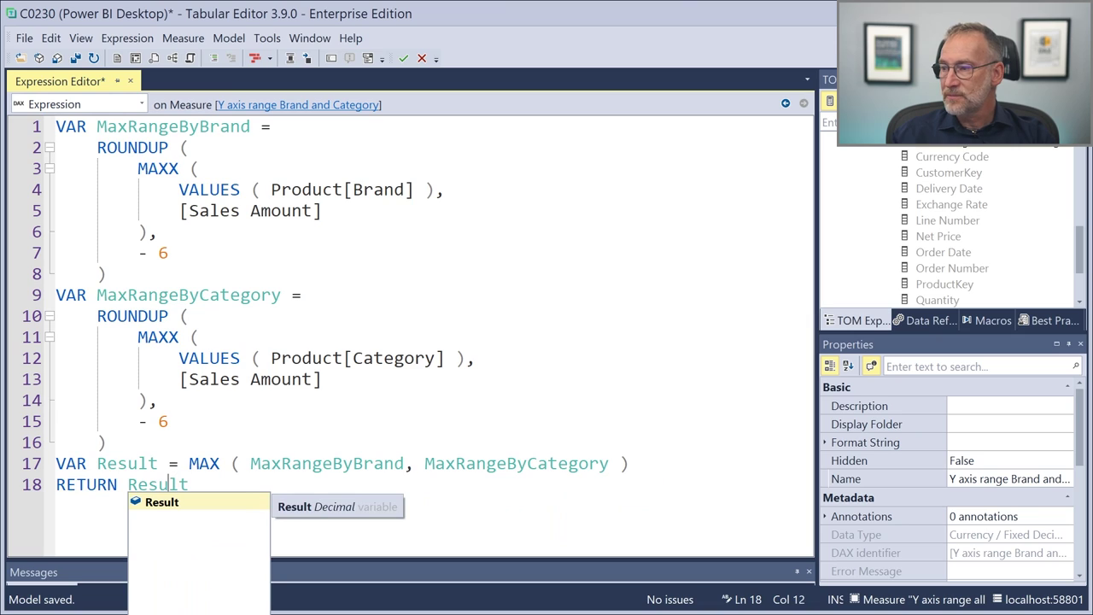
pyautogui.click(476, 268)
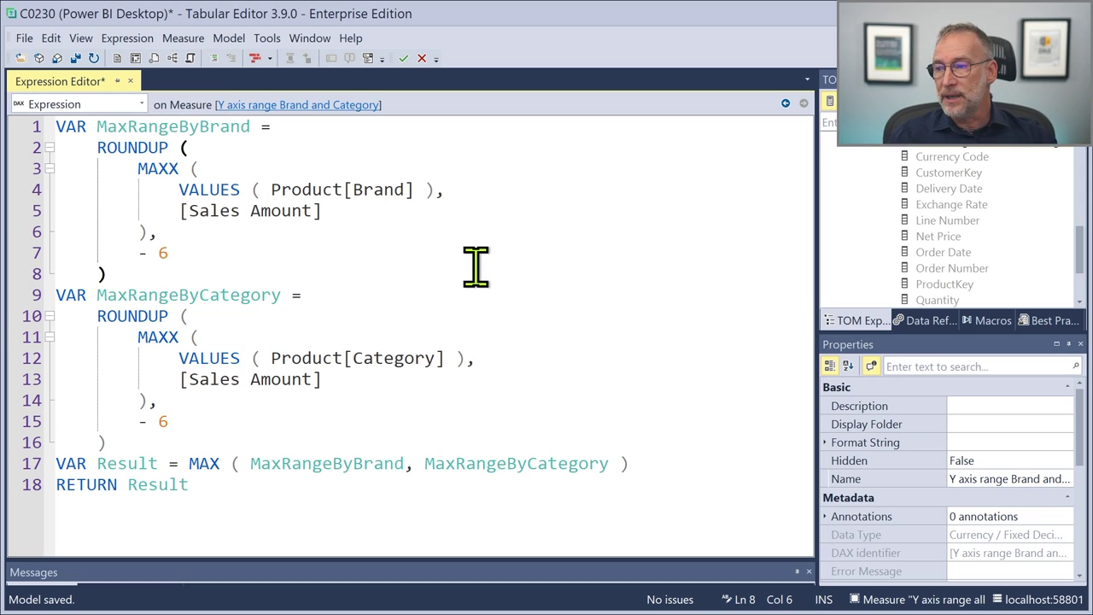
pyautogui.hotkey('ctrl', 's')
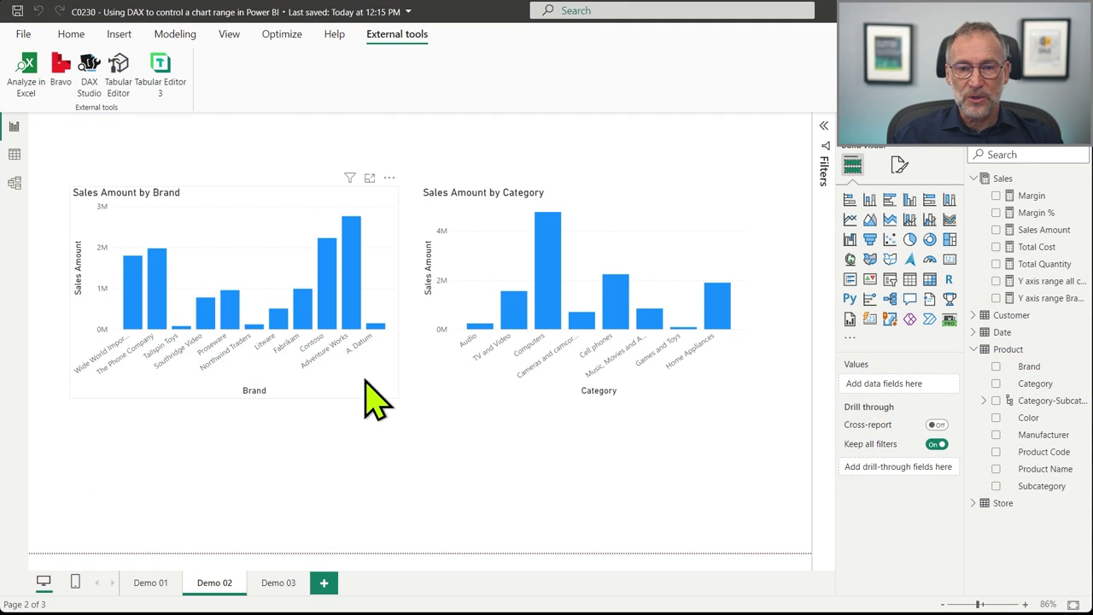
# - In Power BI, base the Y-axis range maximum of the Sales Amount by Brand chart on the measure Y axis range Brand and Category
pyautogui.click(373, 394)
pyautogui.click(900, 164)
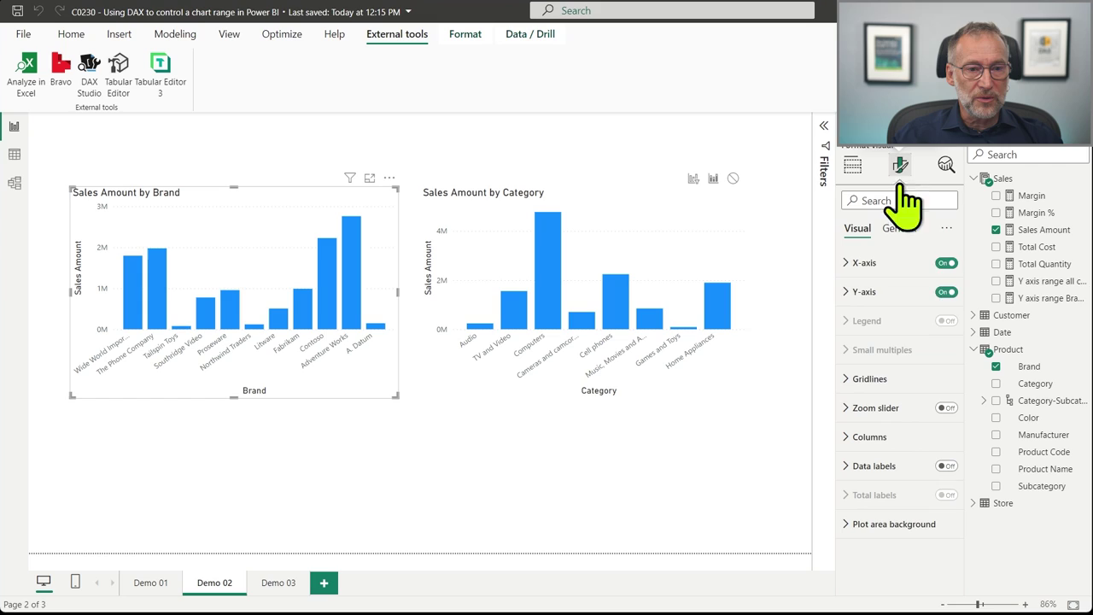
pyautogui.click(851, 292)
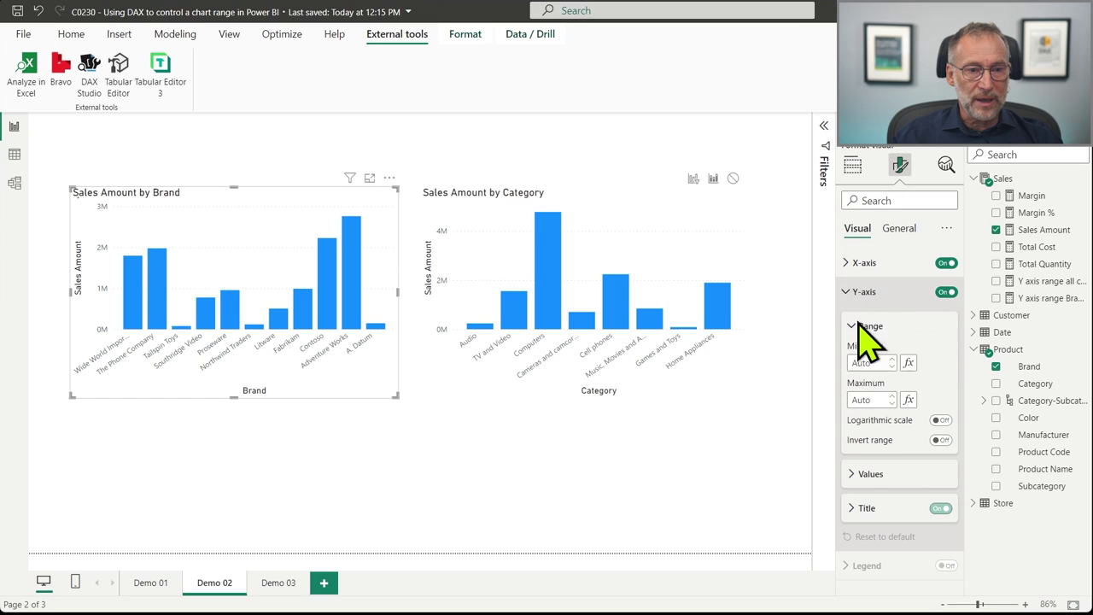
pyautogui.click(908, 400)
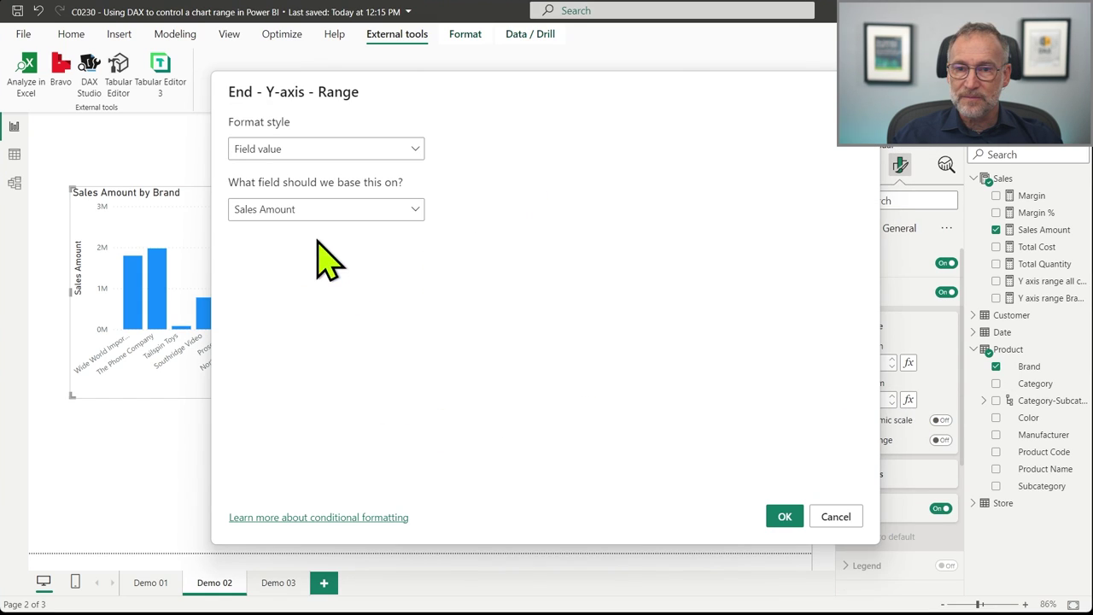
pyautogui.click(375, 212)
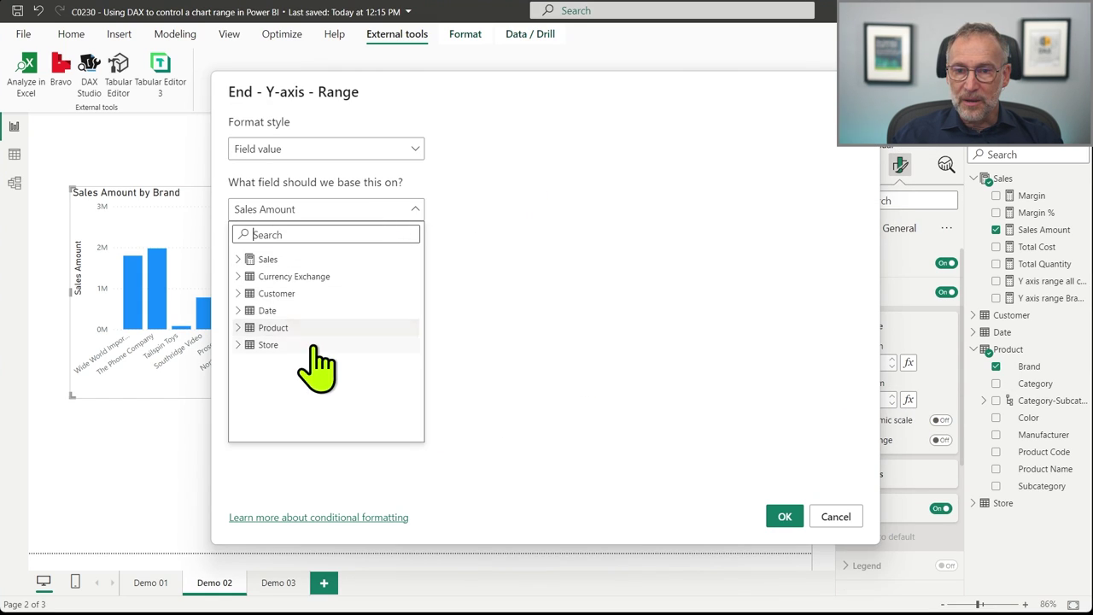
pyautogui.click(239, 259)
pyautogui.scroll(-6, 371, 425)
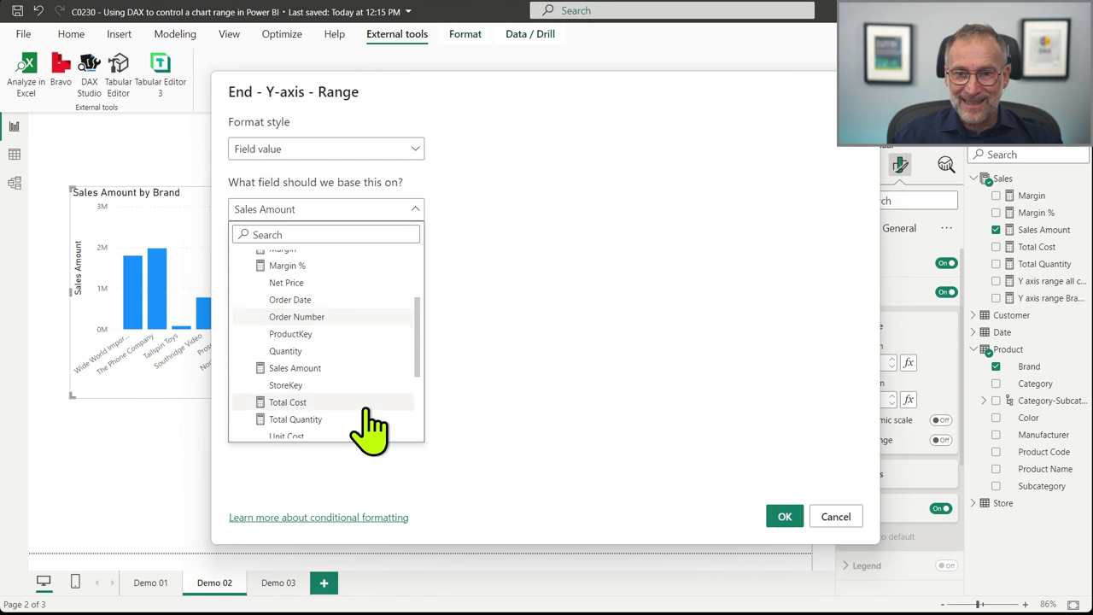
pyautogui.click(325, 347)
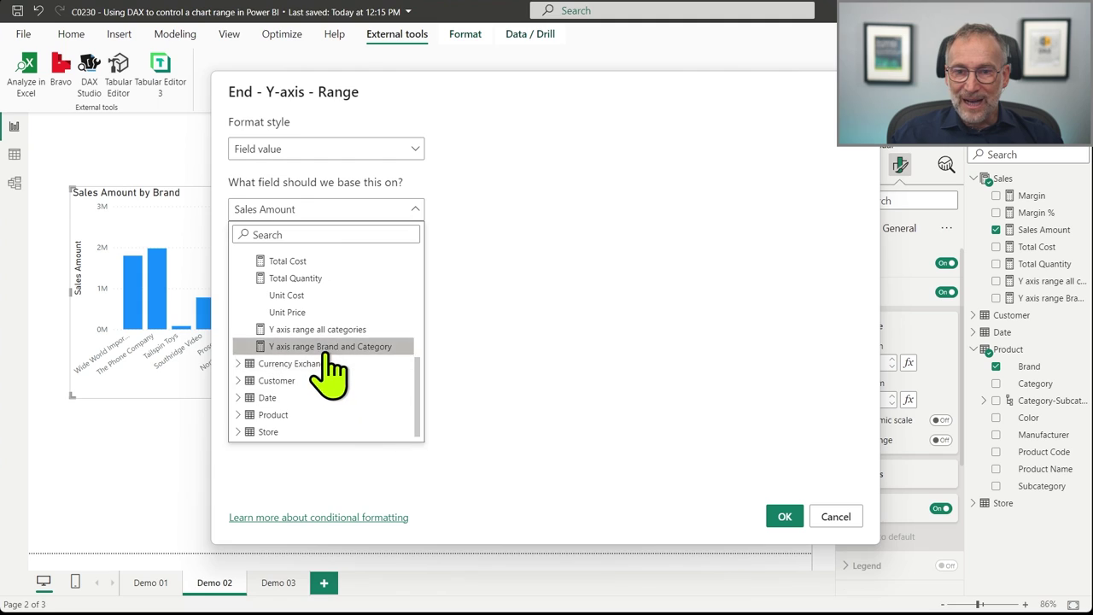
pyautogui.click(780, 519)
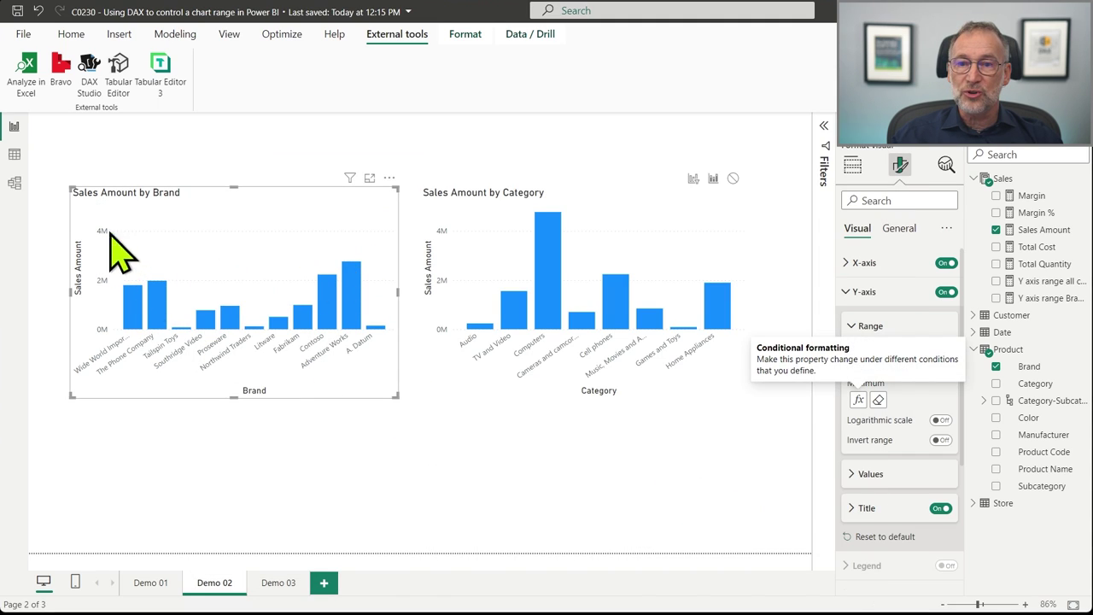
# - Base the Y-axis range maximum of the Sales Amount by Category chart on the same Y axis range Brand and Category measure
pyautogui.click(483, 269)
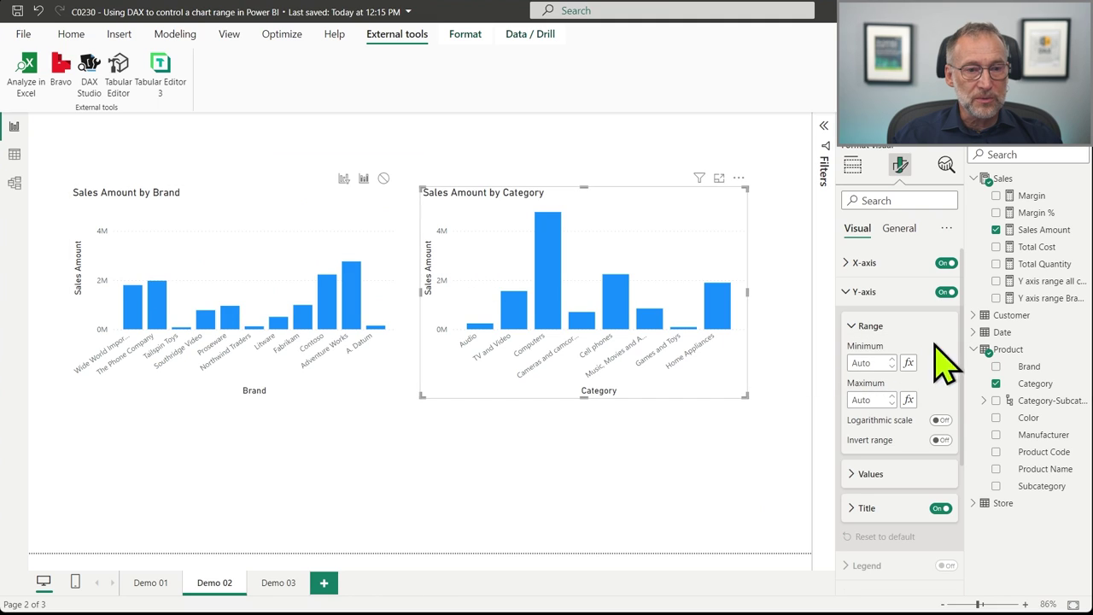
pyautogui.click(909, 400)
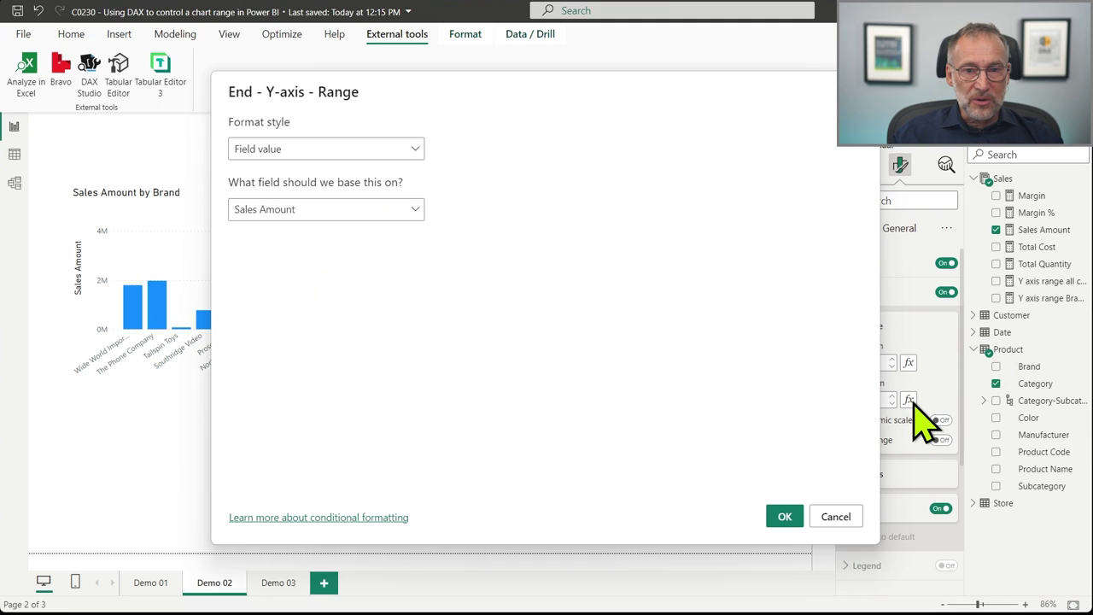
pyautogui.click(416, 210)
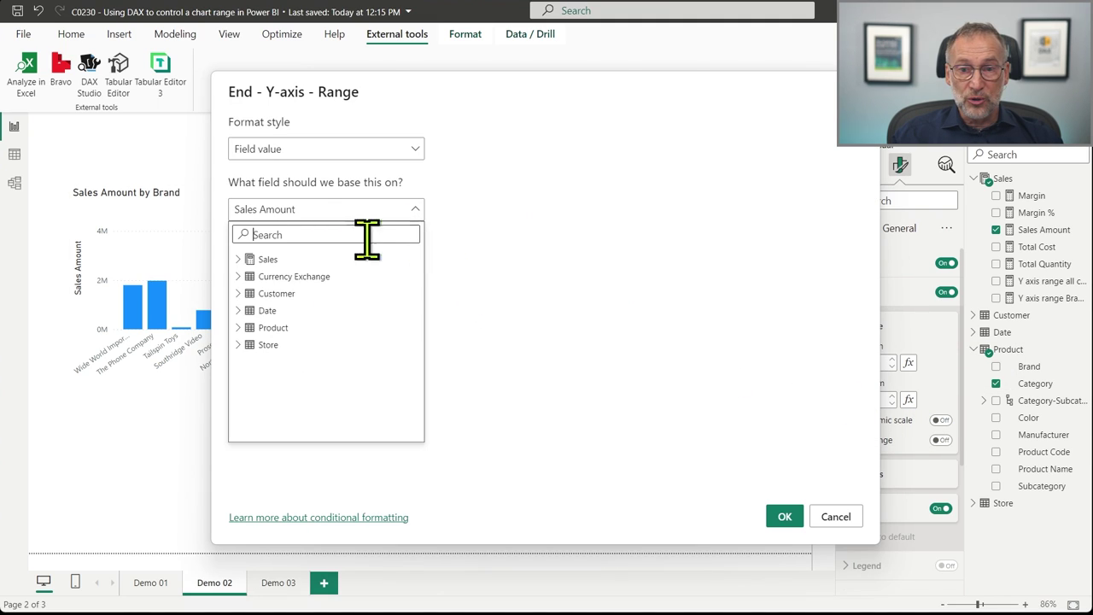
pyautogui.click(253, 259)
pyautogui.scroll(-3, 327, 415)
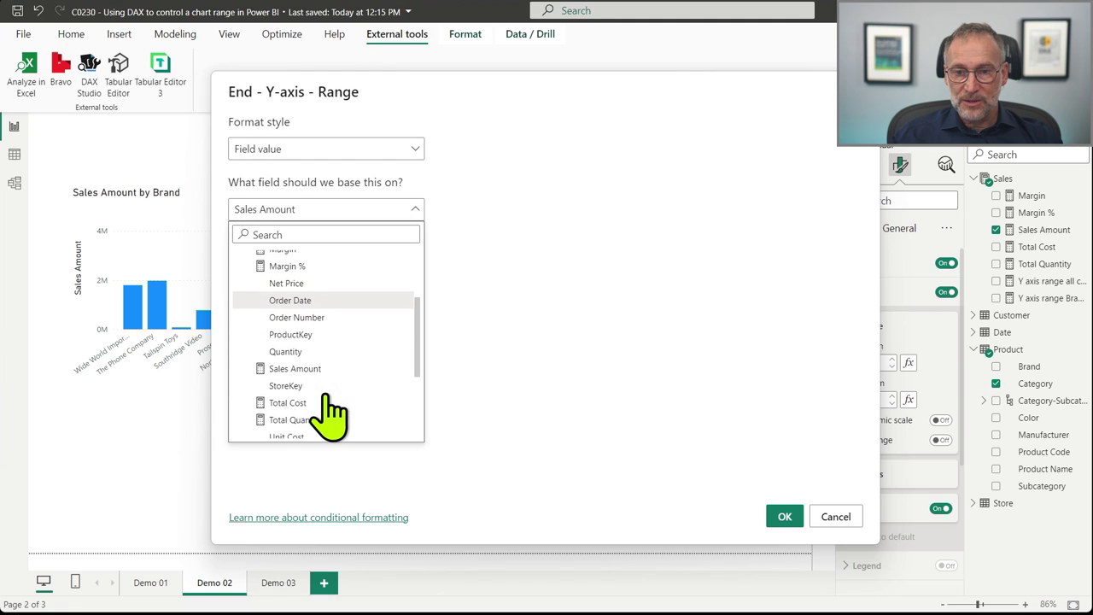
pyautogui.scroll(-2, 361, 381)
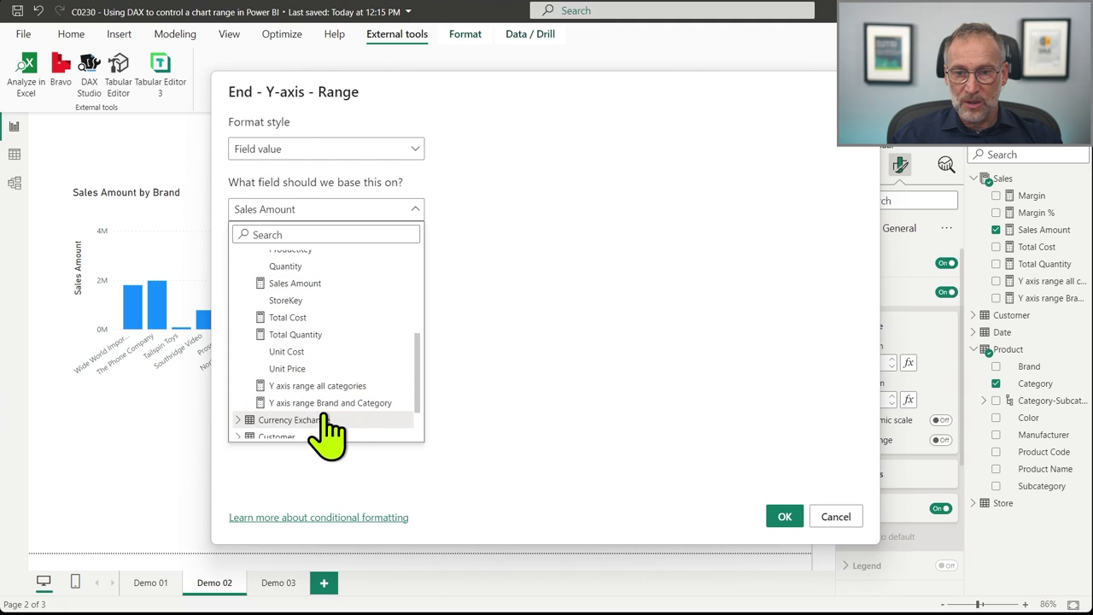
pyautogui.click(324, 405)
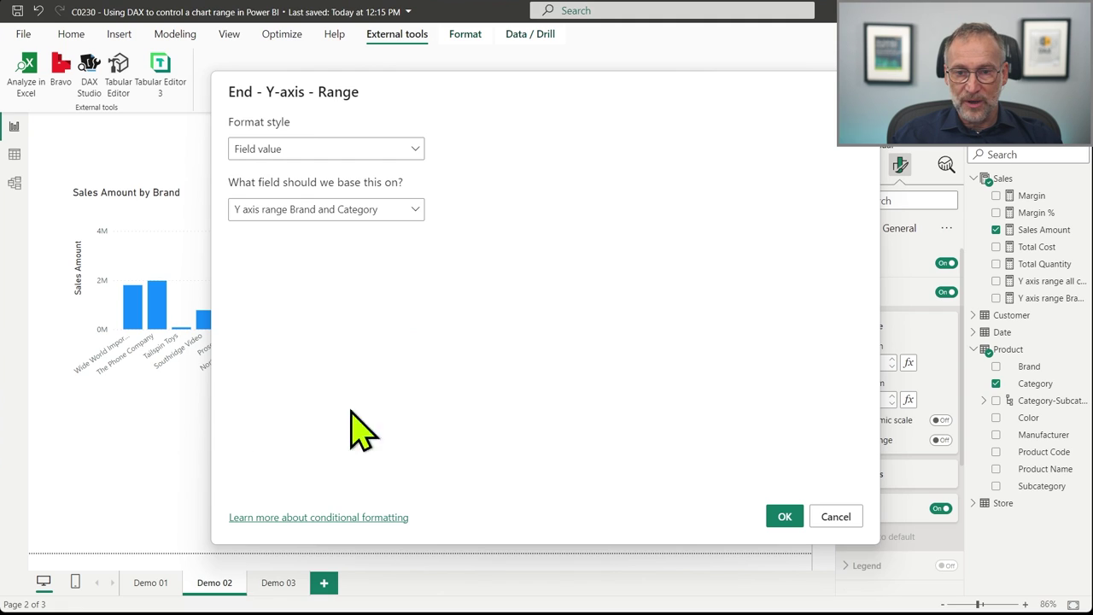
pyautogui.click(779, 518)
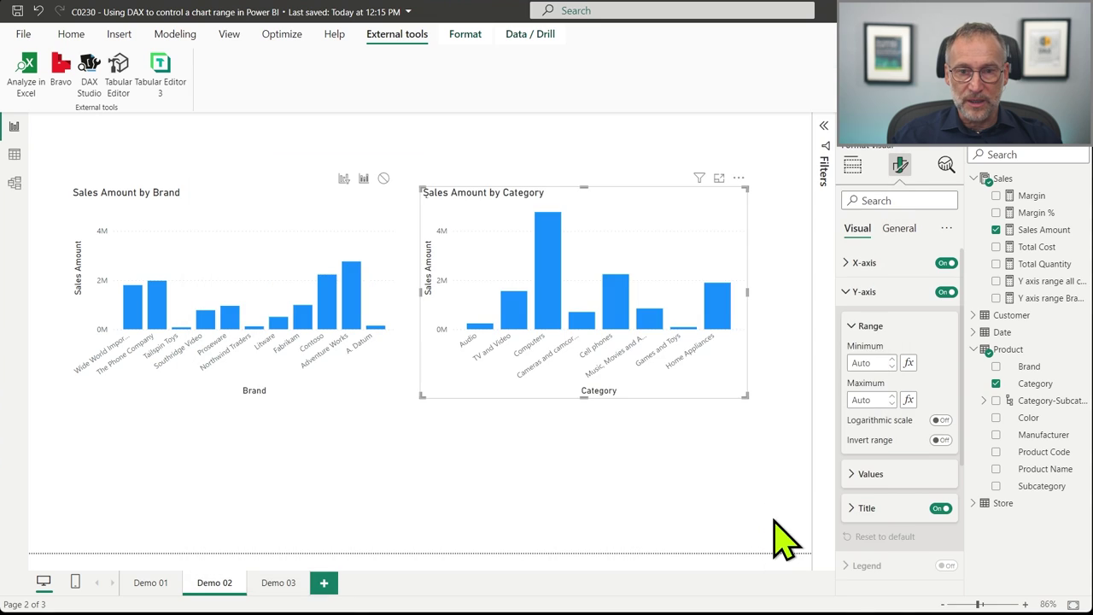
pyautogui.click(524, 471)
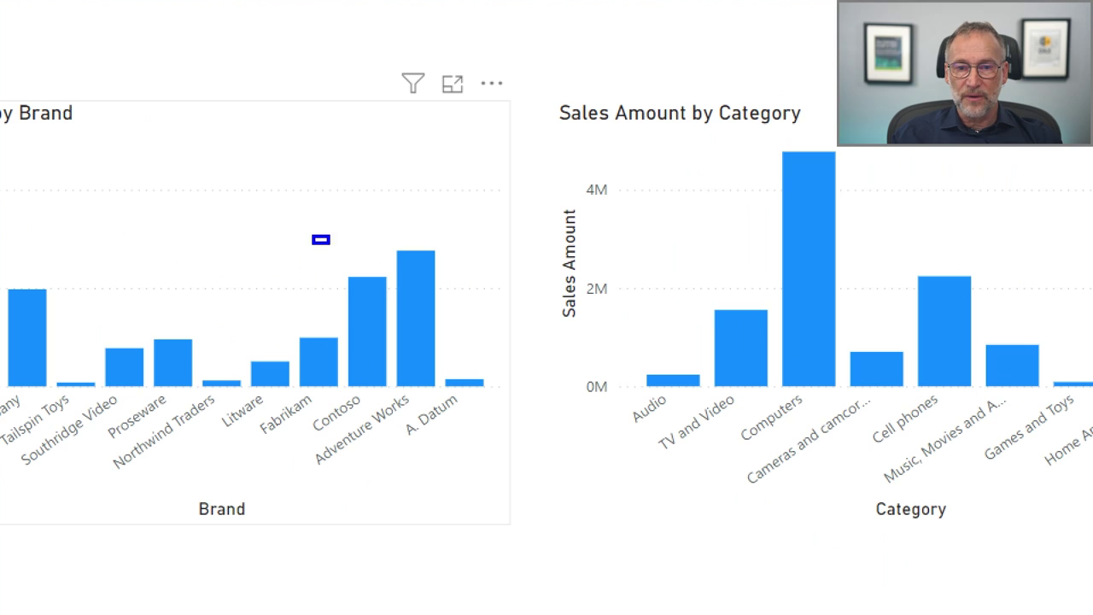
pyautogui.moveTo(330, 244); pyautogui.dragTo(461, 399)
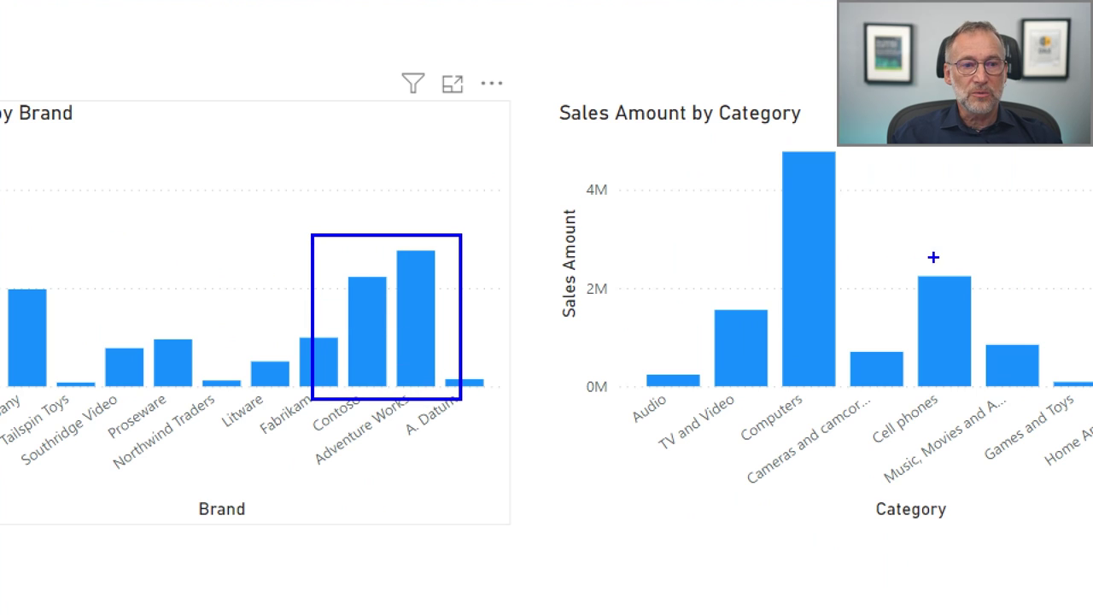
pyautogui.moveTo(934, 257)
pyautogui.mouseDown()
pyautogui.moveTo(1086, 384)
pyautogui.moveTo(1092, 415)
pyautogui.mouseUp()
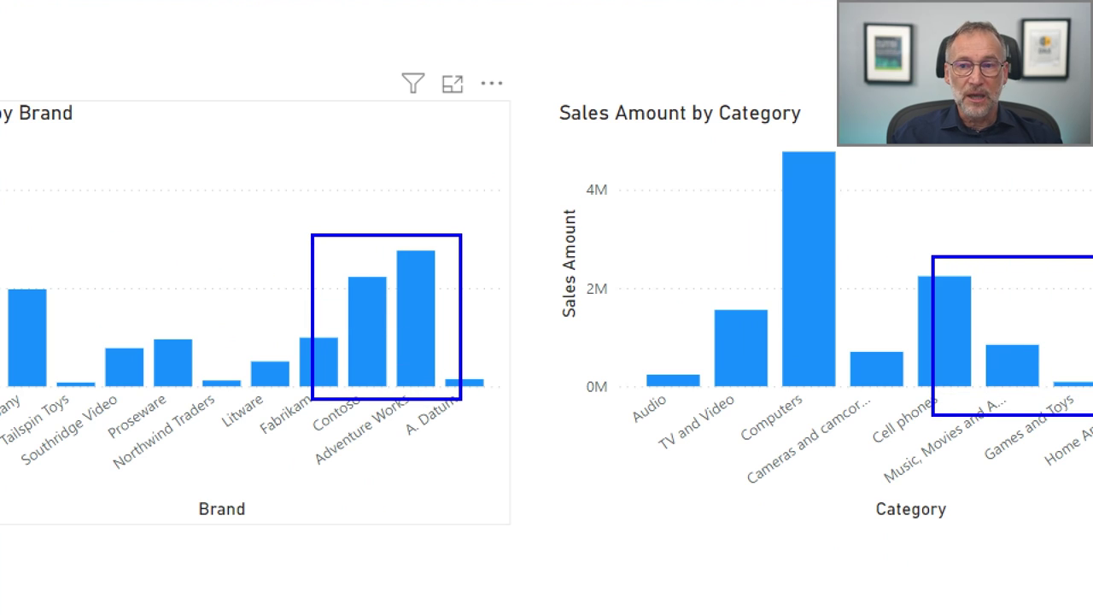
pyautogui.moveTo(561, 165); pyautogui.dragTo(658, 222)
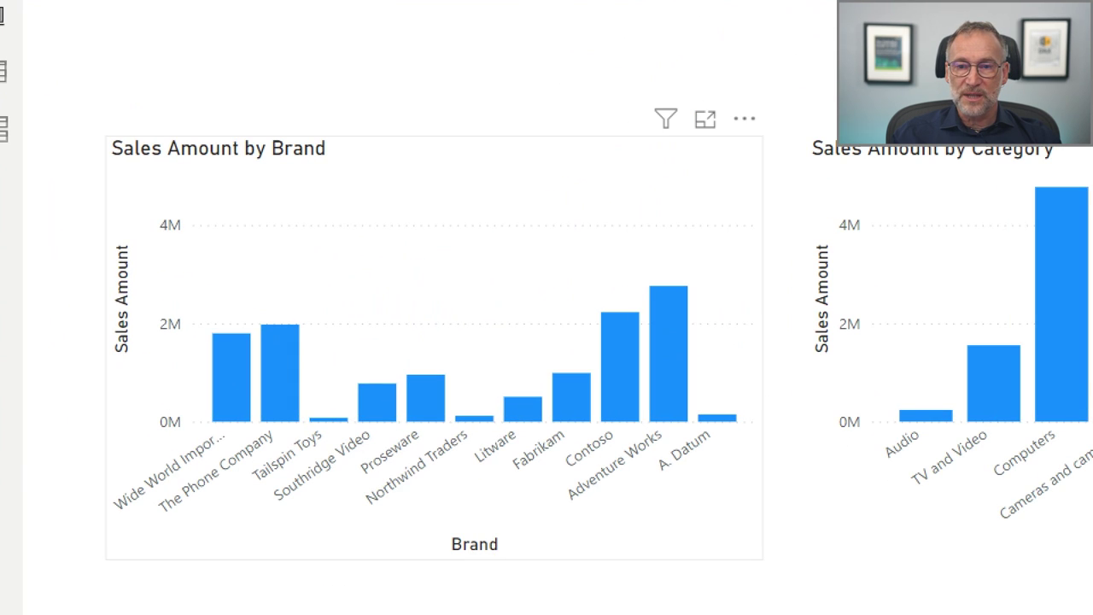
pyautogui.moveTo(116, 188); pyautogui.dragTo(222, 248)
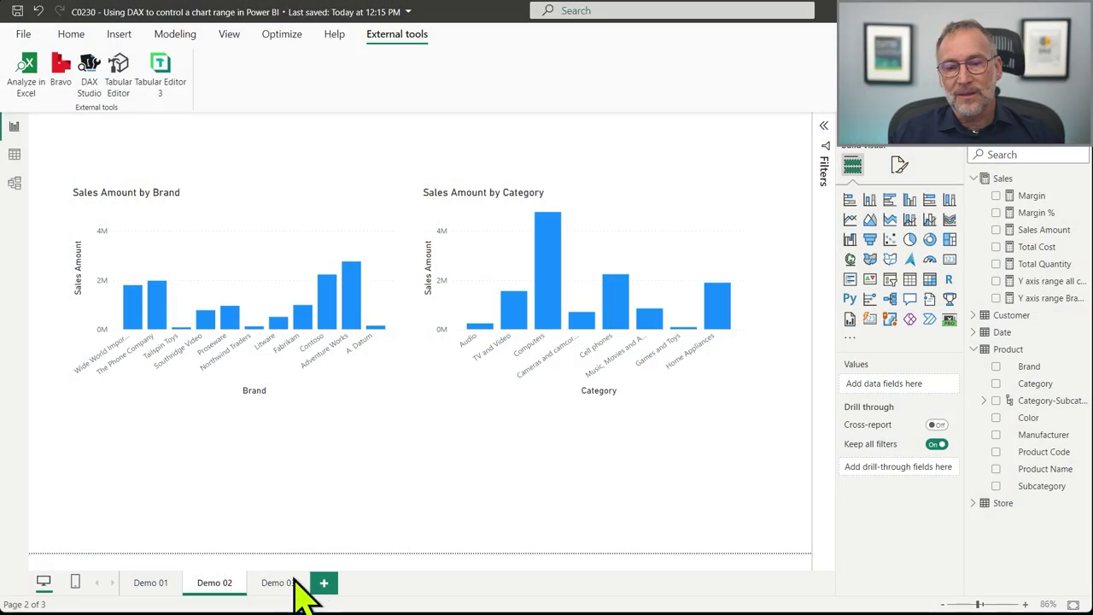
# - Open the Demo 03 report page and select its two Brand slicers in turn to examine which chart each one filters
pyautogui.click(280, 582)
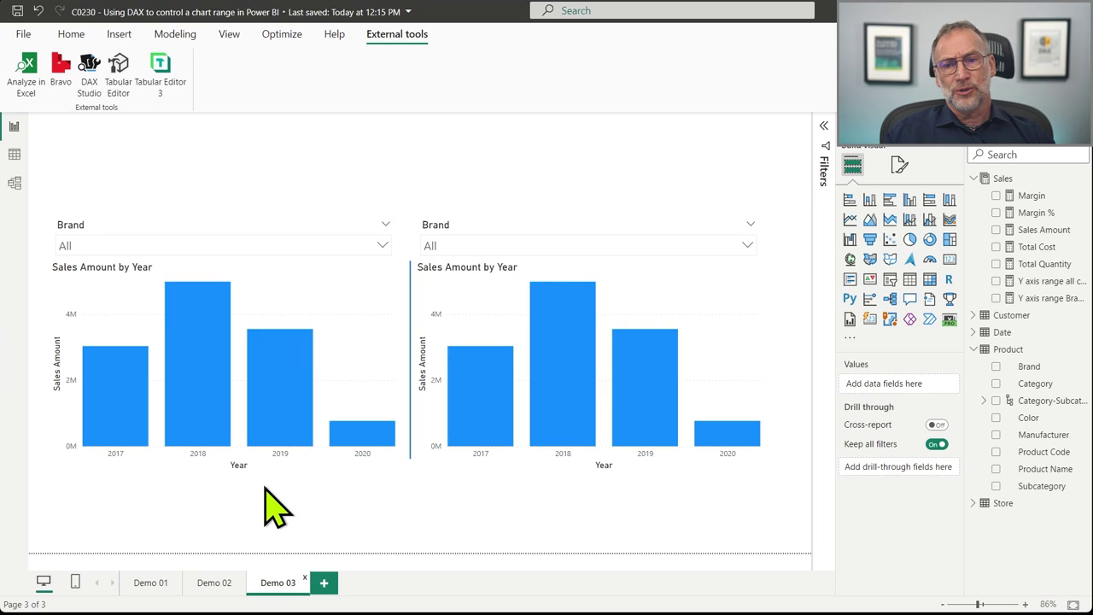
pyautogui.click(137, 227)
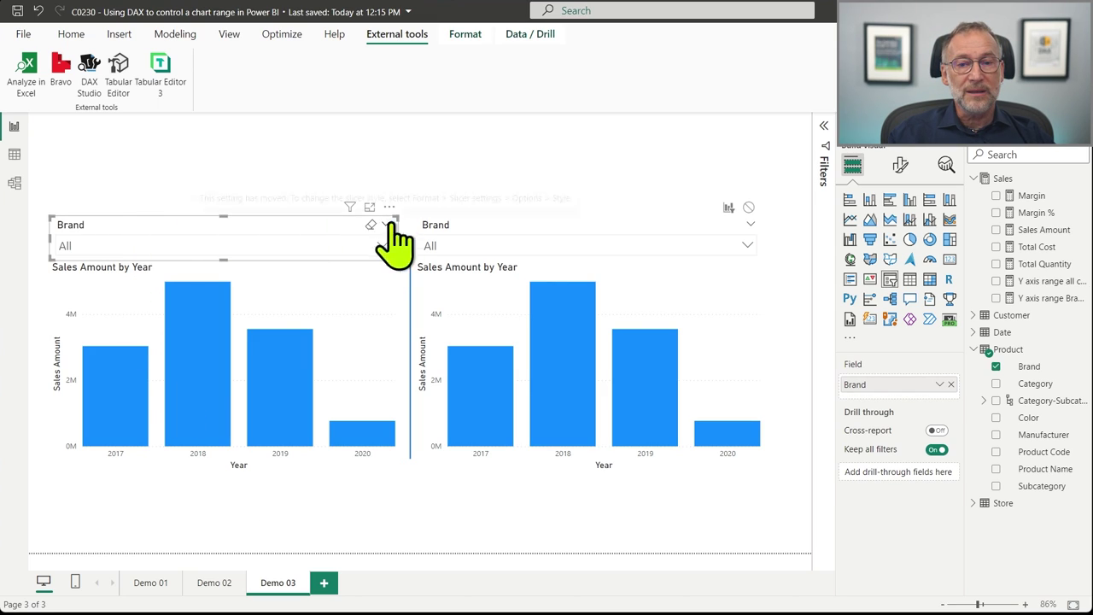
pyautogui.click(495, 223)
pyautogui.click(254, 233)
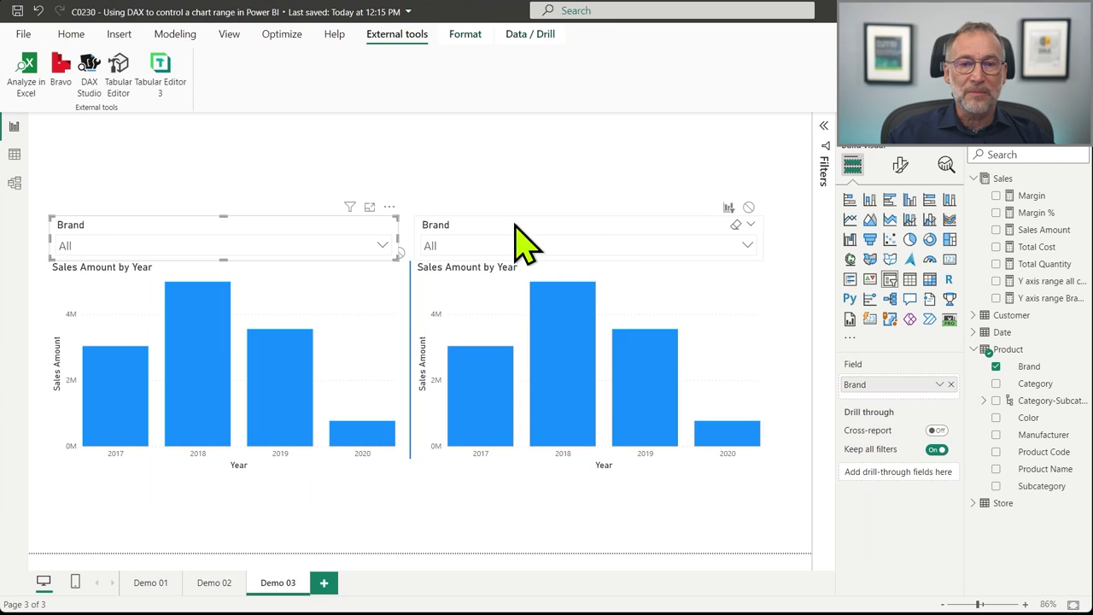
pyautogui.click(517, 231)
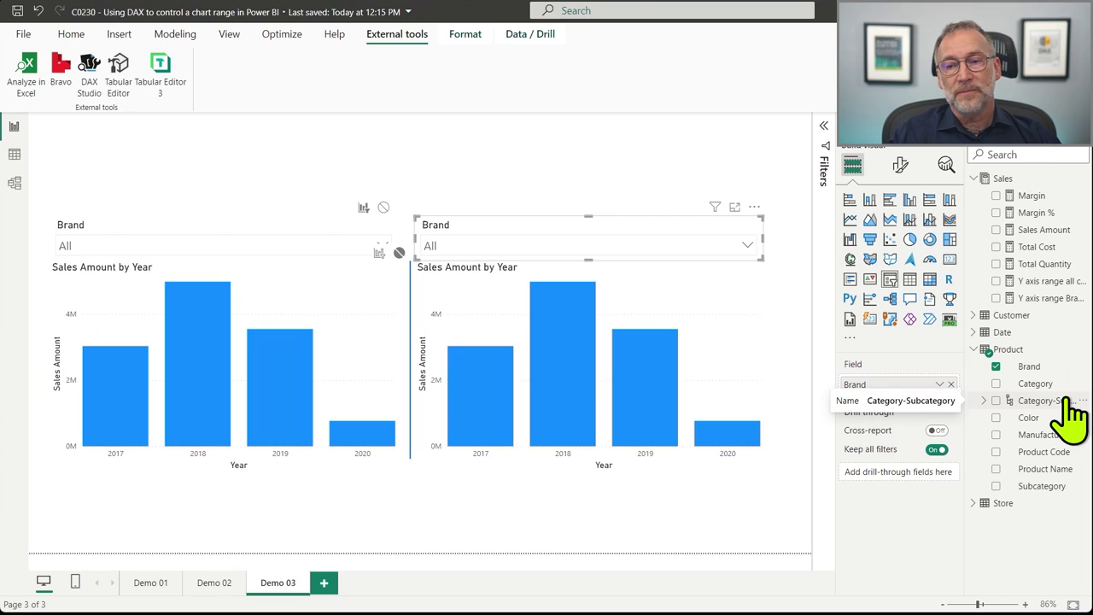
# - Filter the first Brand slicer by Contoso, Proseware and Tailspin Toys in turn to test its effect on both yearly charts
pyautogui.click(244, 250)
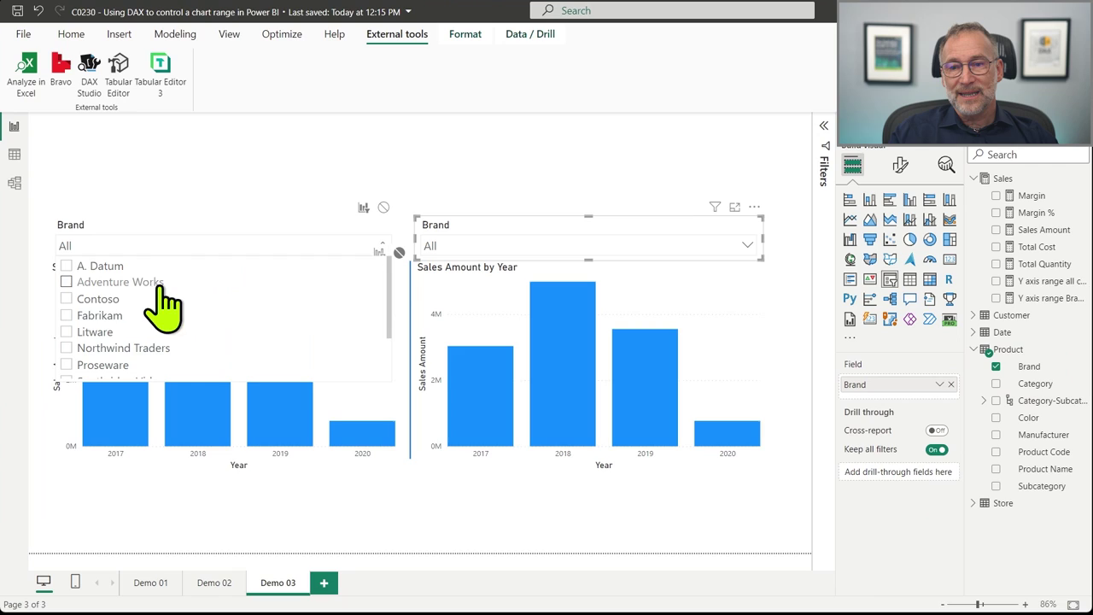
pyautogui.click(108, 302)
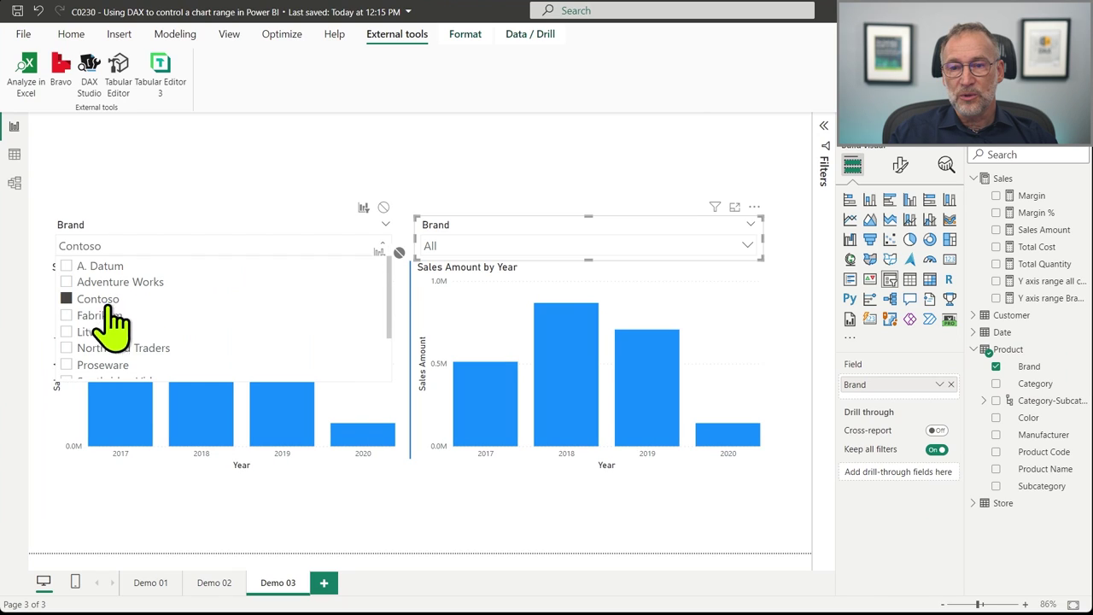
pyautogui.click(282, 536)
pyautogui.click(95, 248)
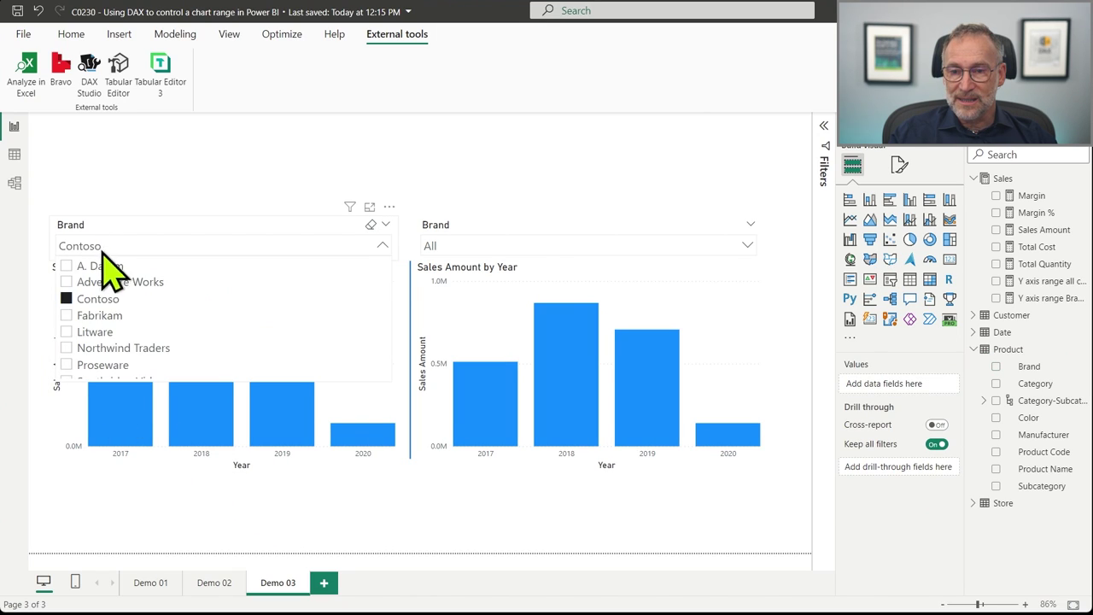
pyautogui.click(122, 365)
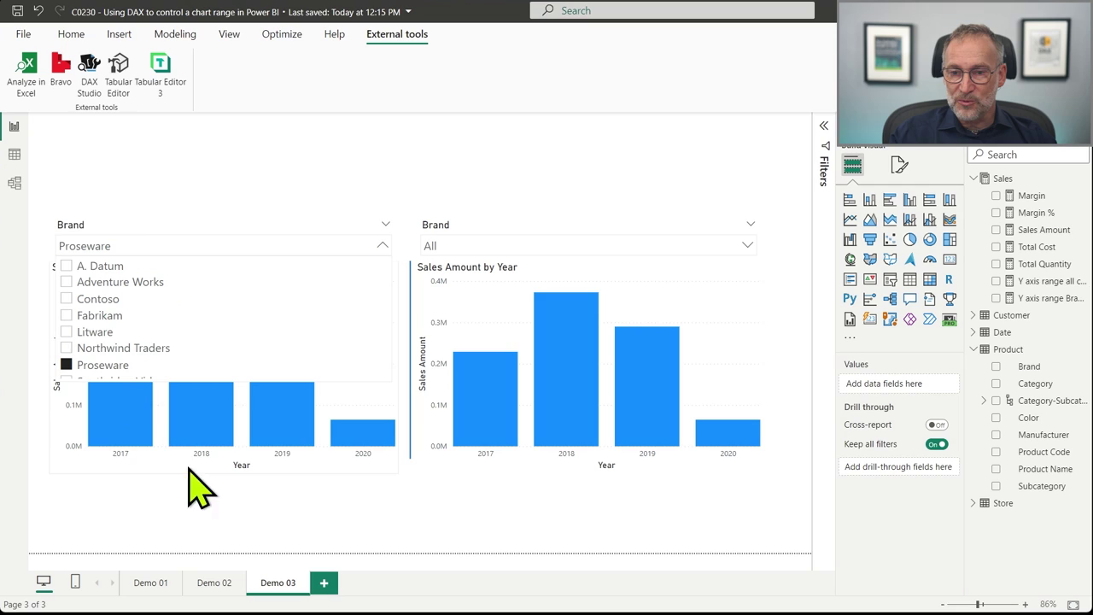
pyautogui.scroll(-1, 137, 365)
pyautogui.click(111, 344)
pyautogui.click(280, 518)
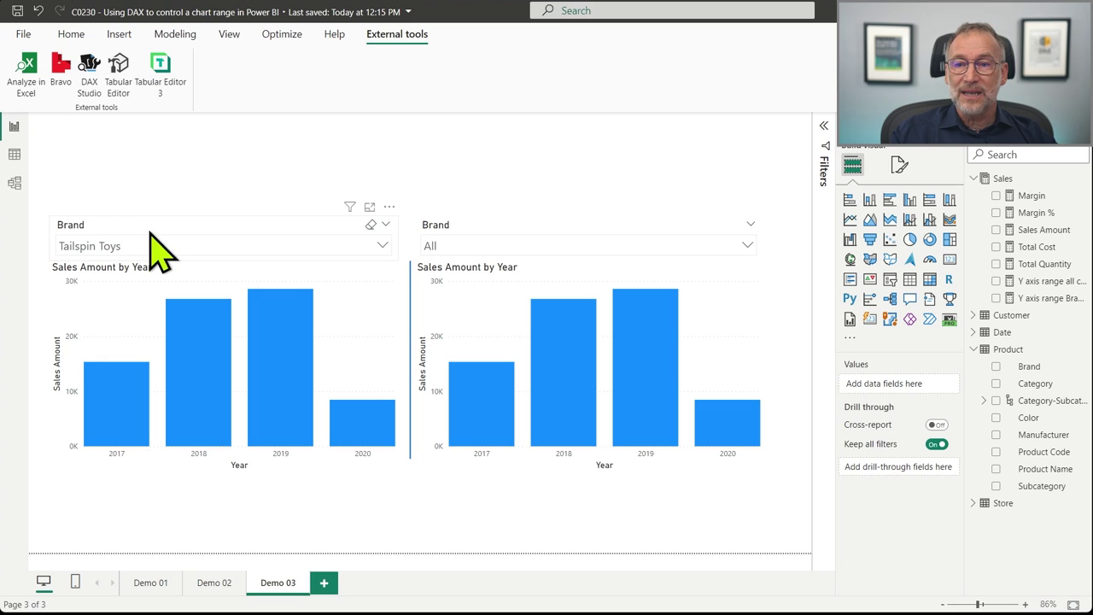
# - Examine which brands the second Brand slicer offers while the first one is filtered to Tailspin Toys
pyautogui.click(495, 244)
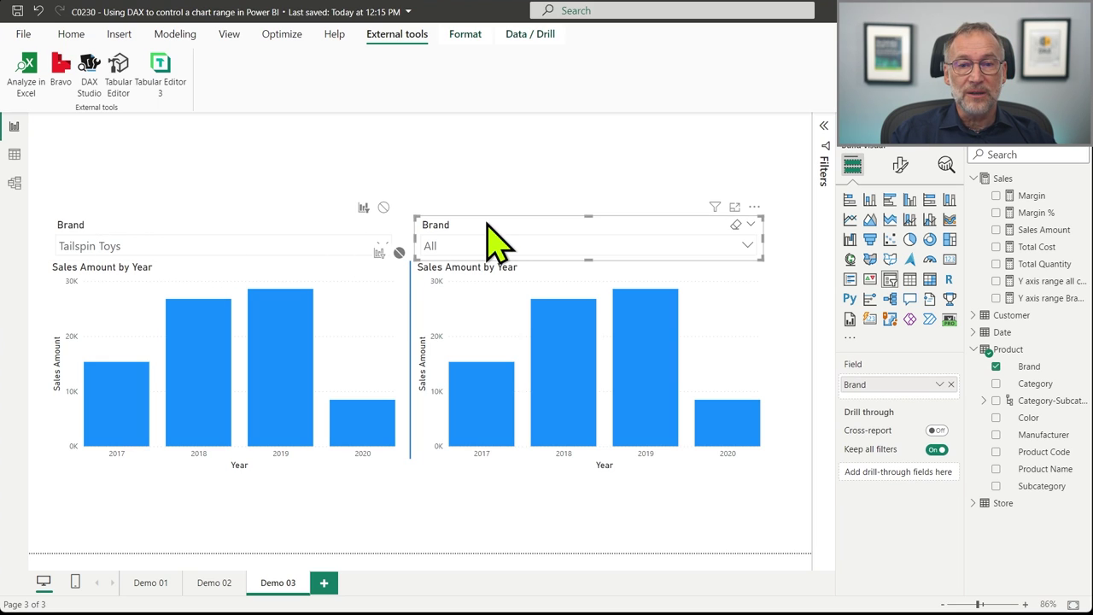
pyautogui.click(749, 247)
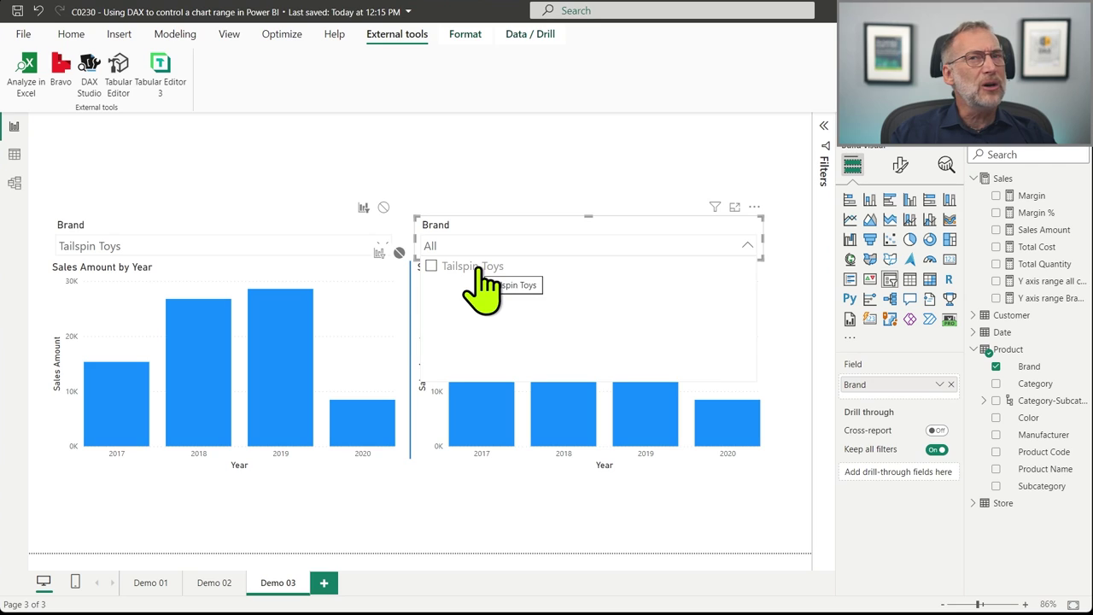
pyautogui.click(422, 180)
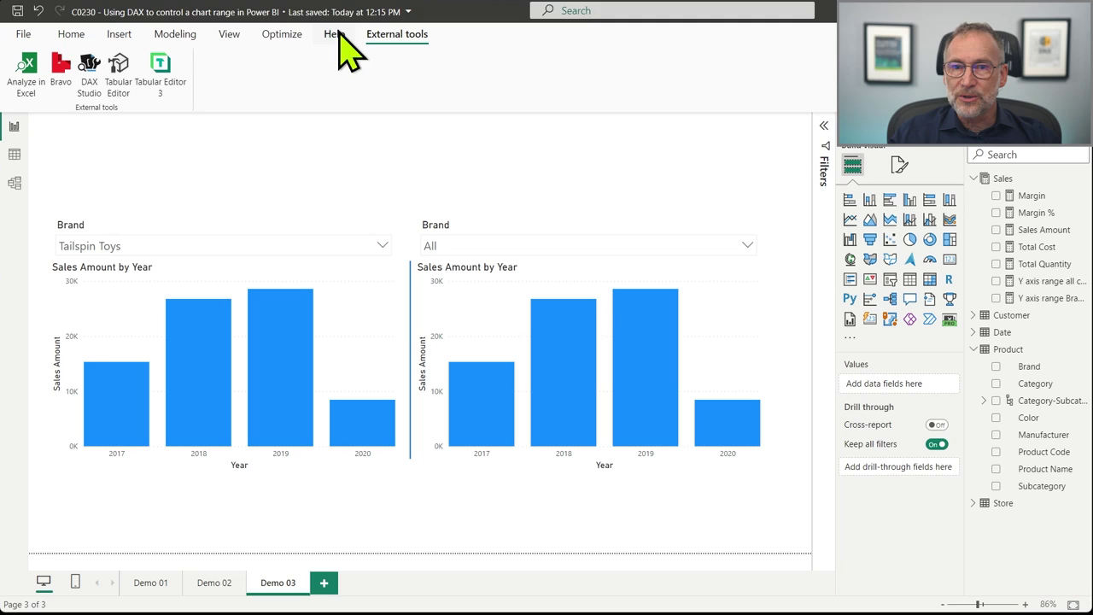
pyautogui.click(242, 248)
pyautogui.click(380, 506)
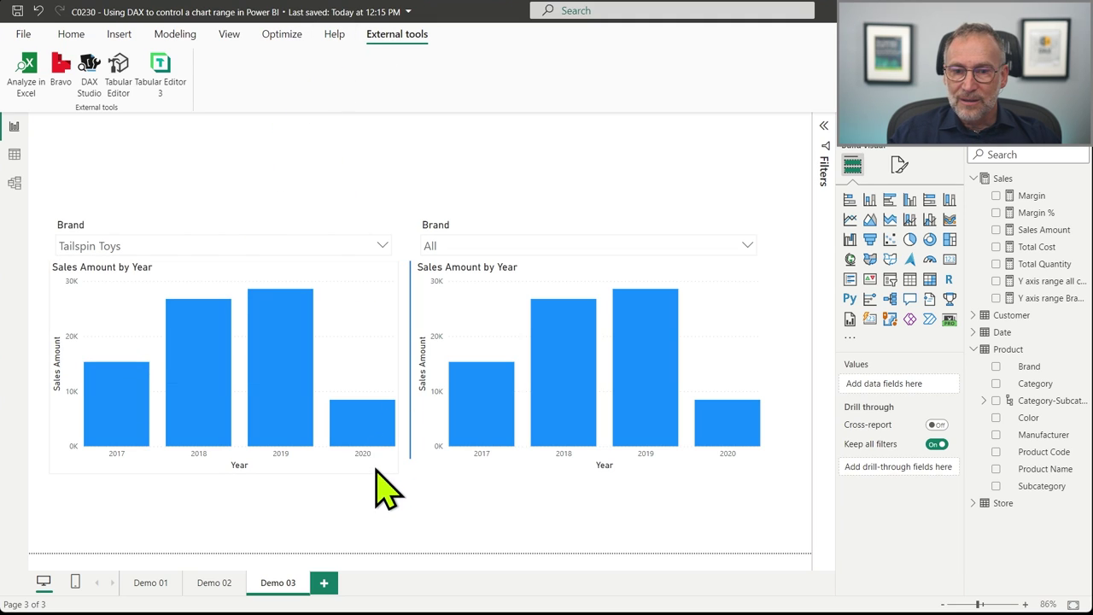
# - Check the visual interactions of the first Sales Amount by Year chart and the first Brand slicer
pyautogui.click(376, 471)
pyautogui.click(468, 34)
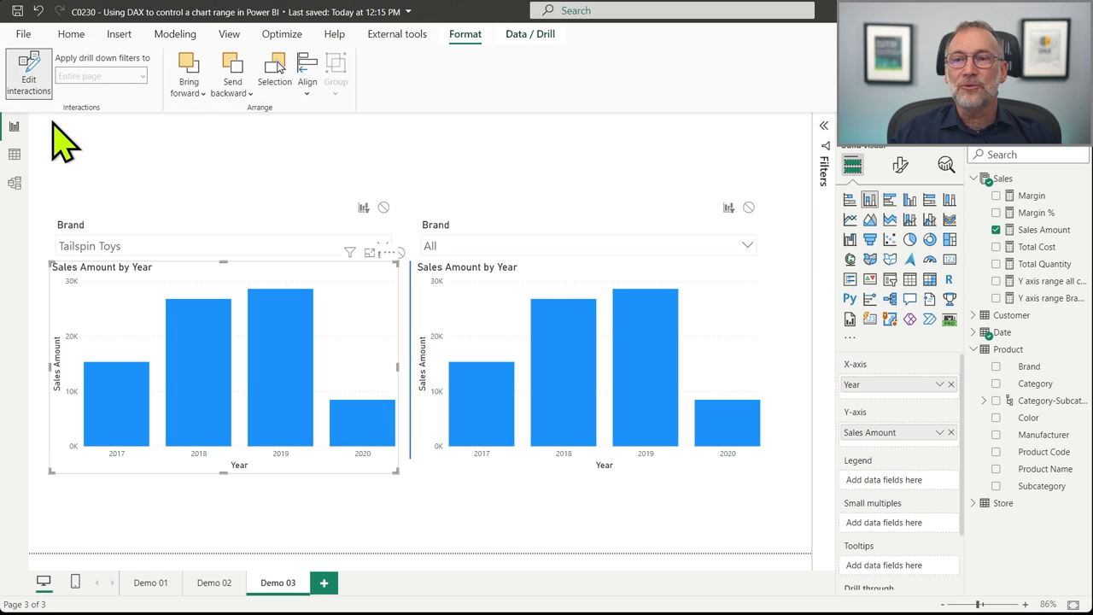
pyautogui.click(213, 166)
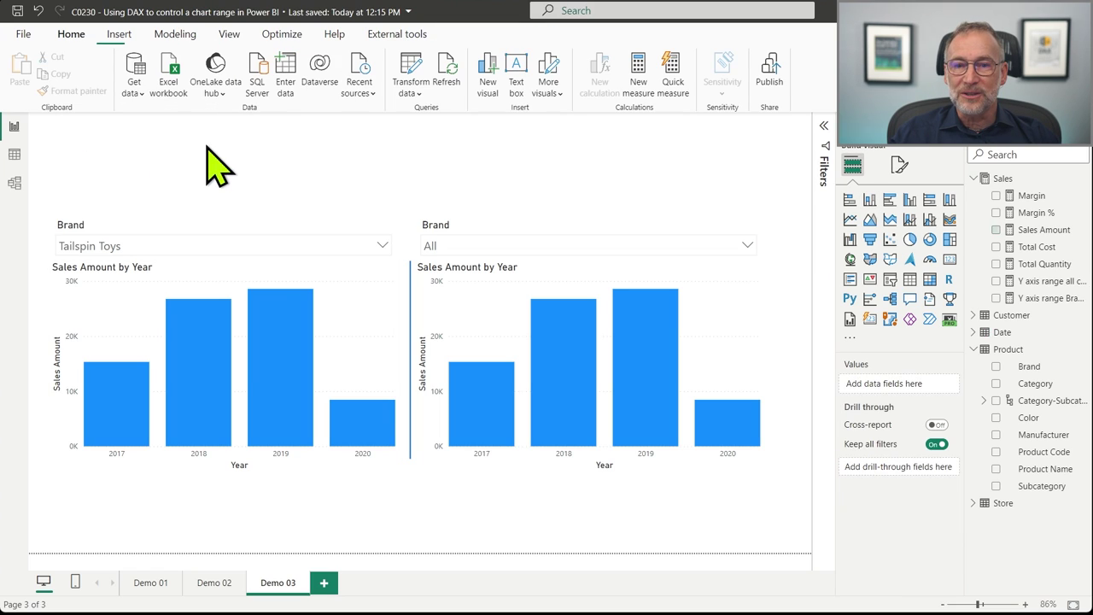
pyautogui.click(227, 252)
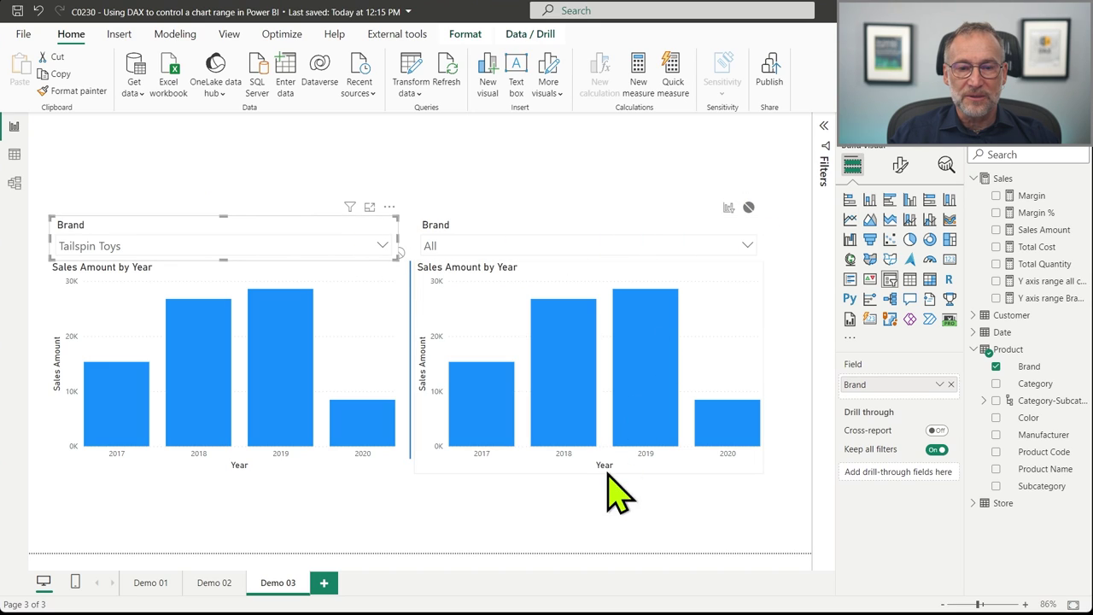
pyautogui.click(581, 508)
# - Filter the first Brand slicer to Litware and inspect the brand list of the second slicer
pyautogui.click(383, 245)
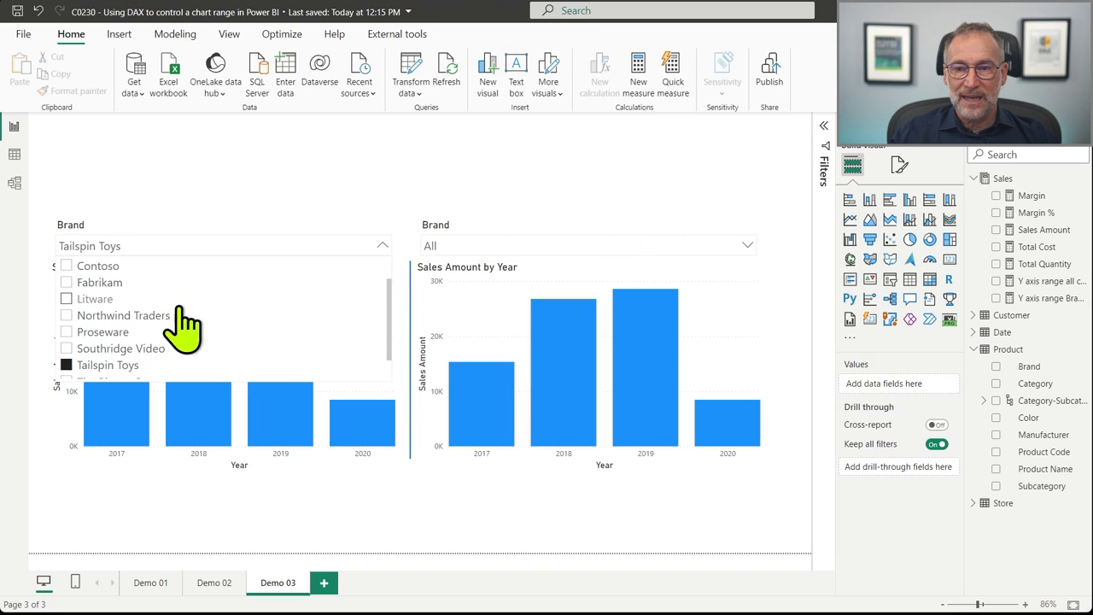
pyautogui.click(96, 299)
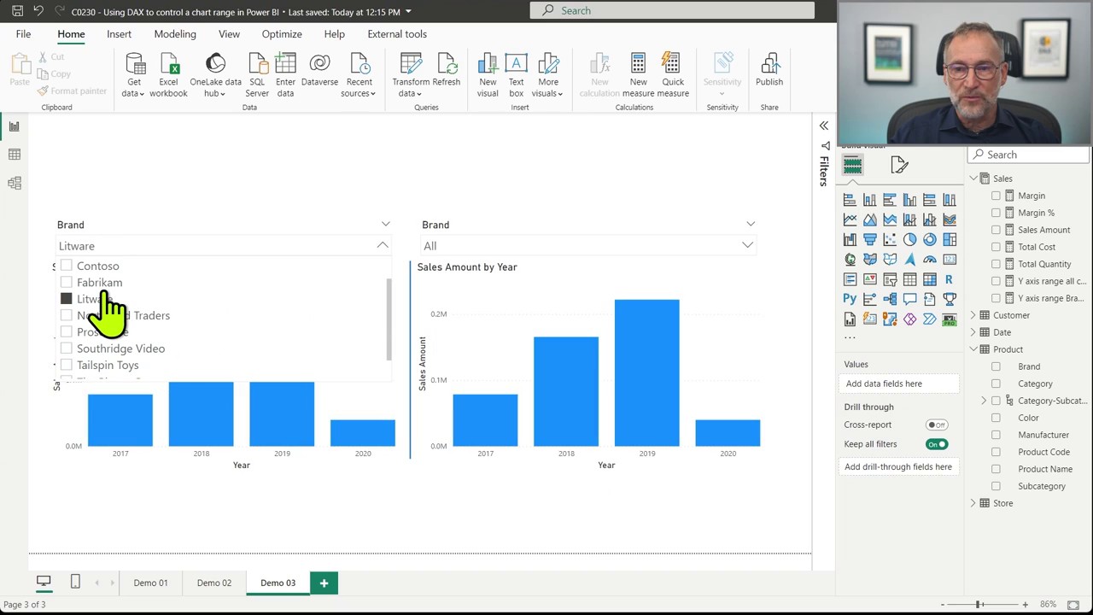
pyautogui.click(505, 179)
pyautogui.click(503, 240)
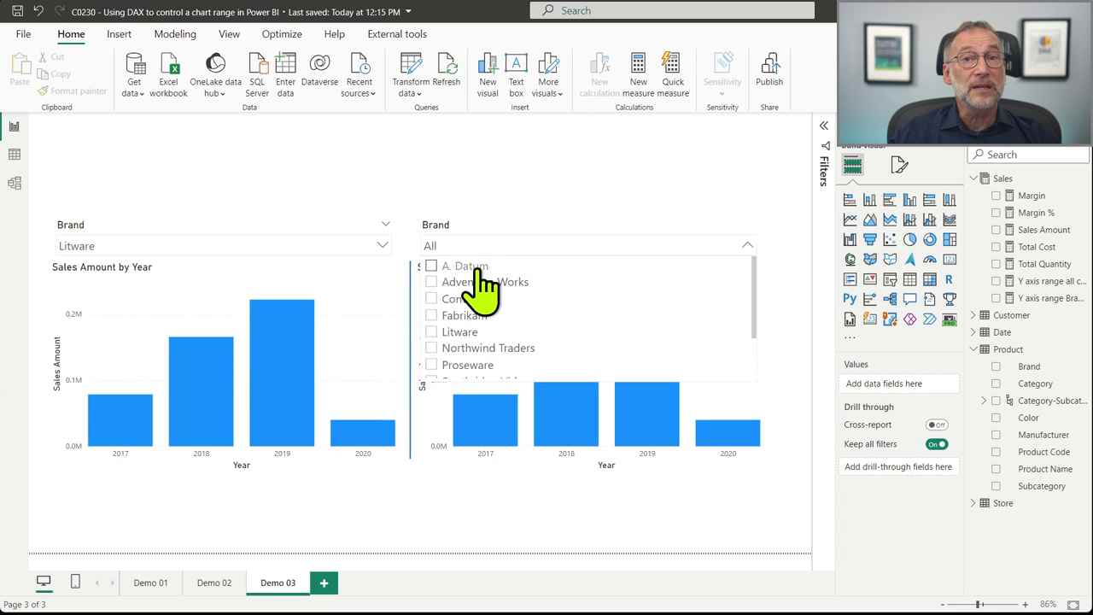
pyautogui.click(446, 186)
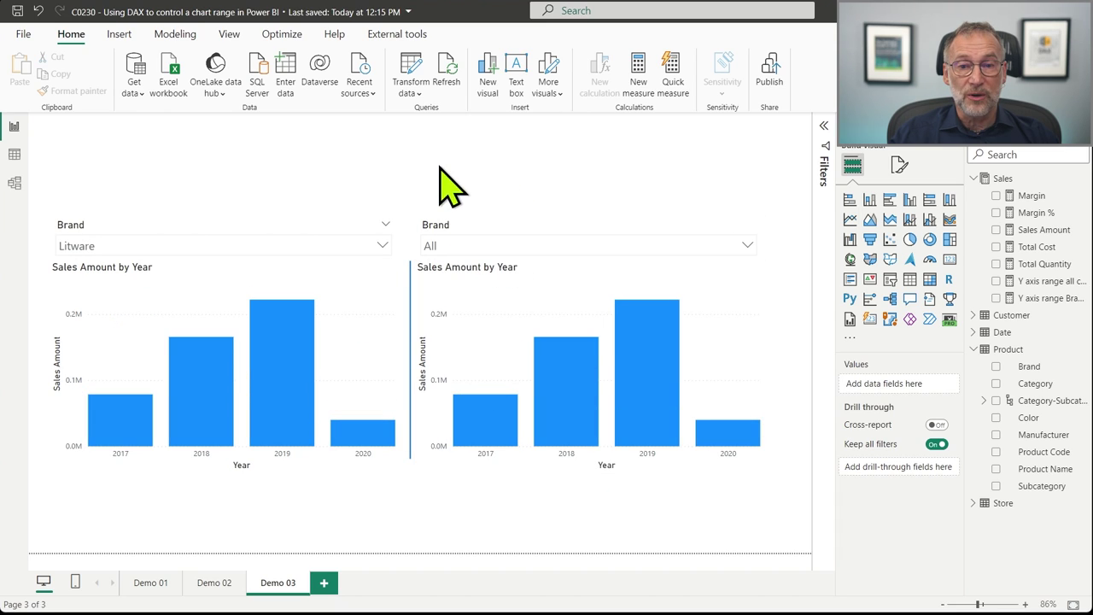
# - Examine how the first Brand slicer interacts with the second slicer and the second Sales Amount by Year chart
pyautogui.click(288, 244)
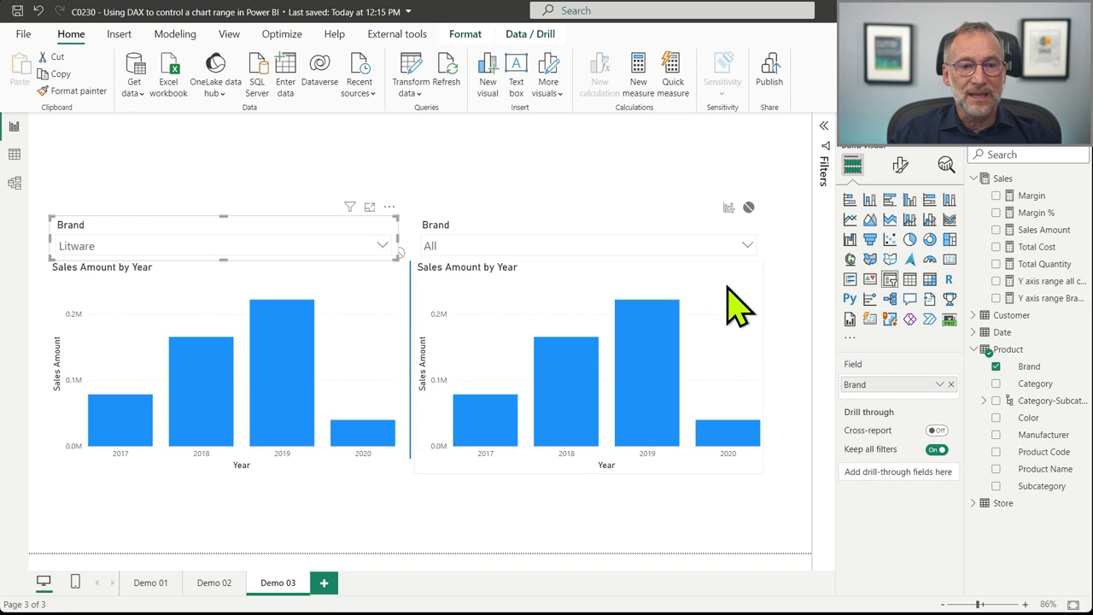
pyautogui.click(750, 350)
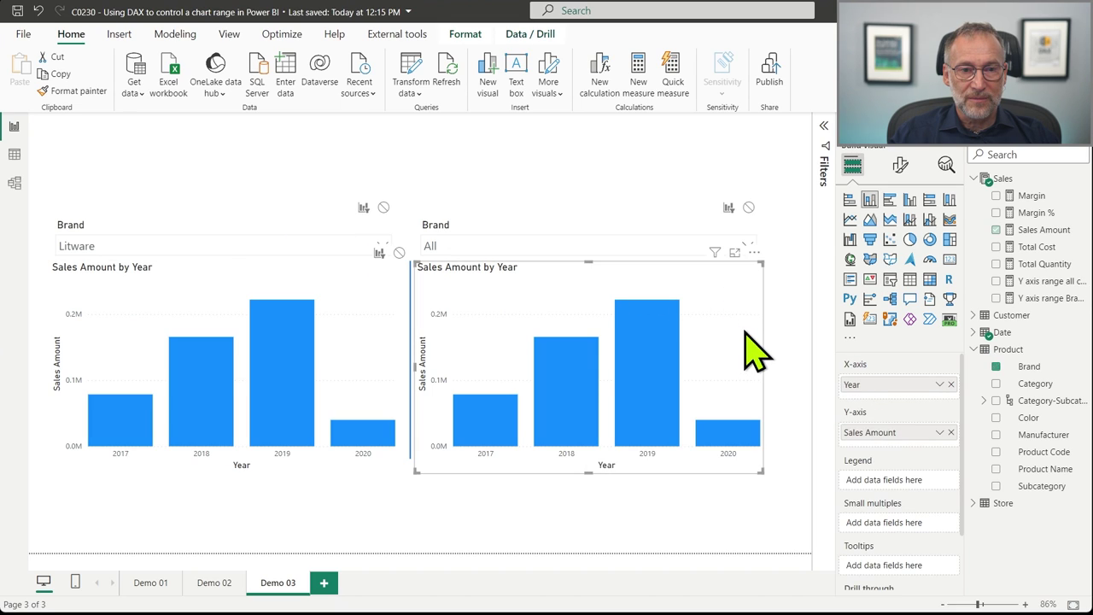
pyautogui.click(308, 244)
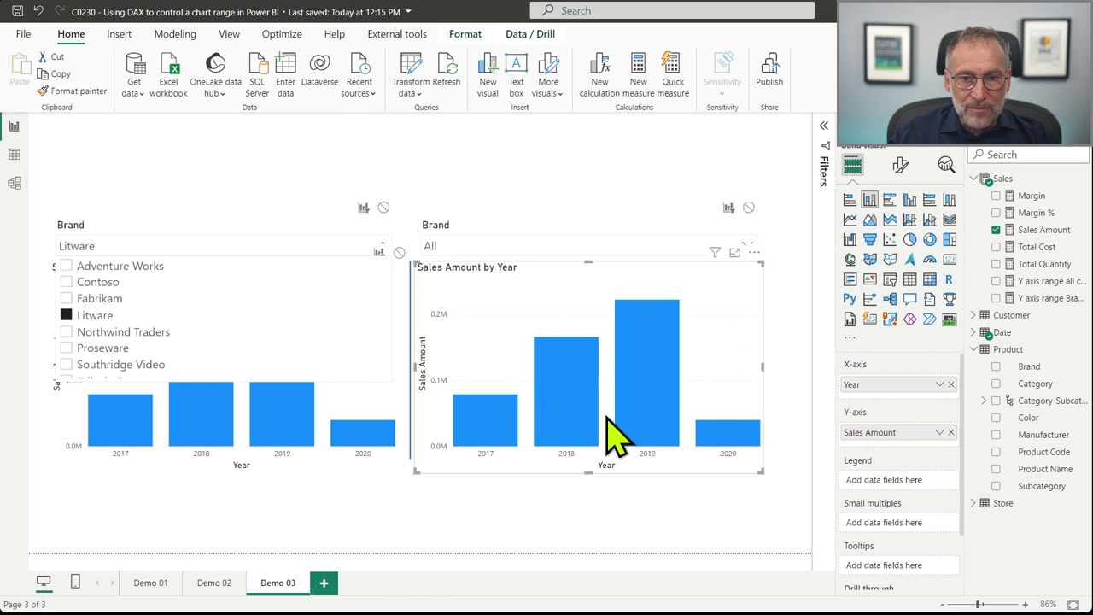
pyautogui.click(512, 329)
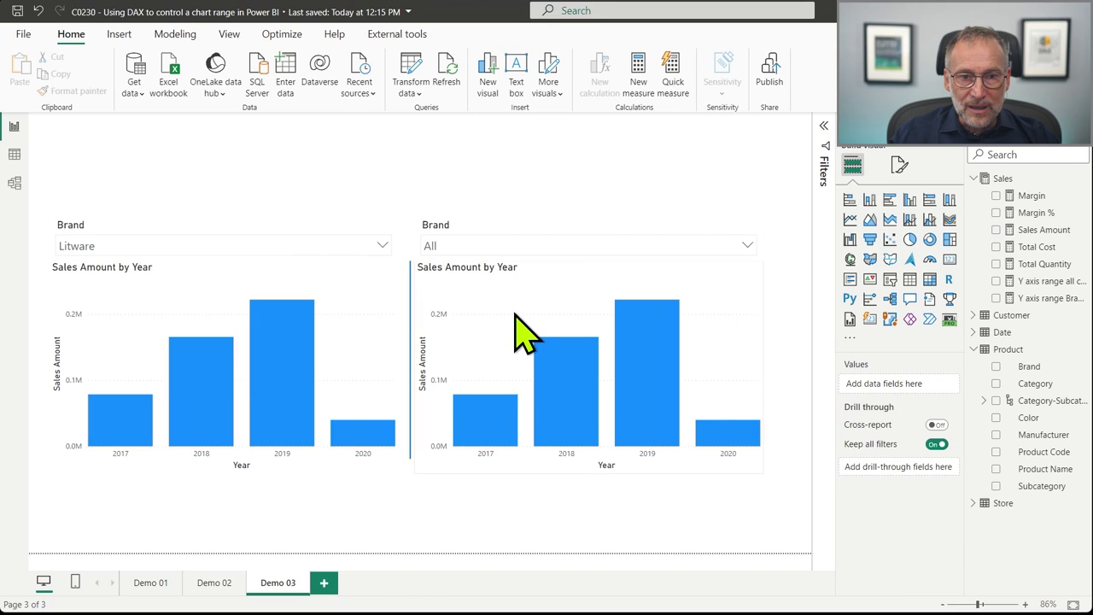
pyautogui.click(188, 228)
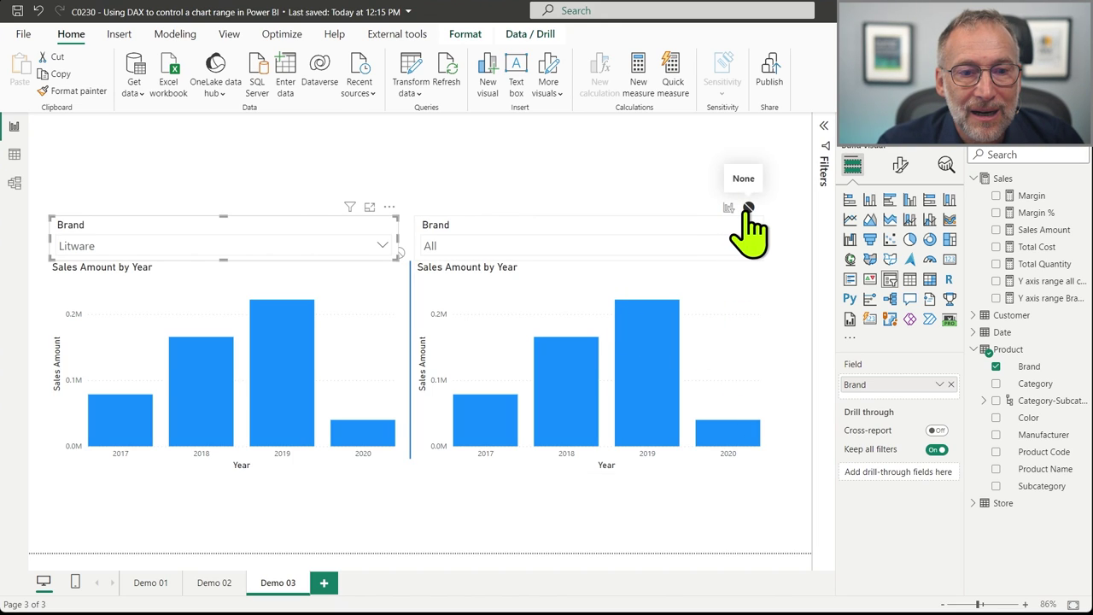
pyautogui.click(749, 335)
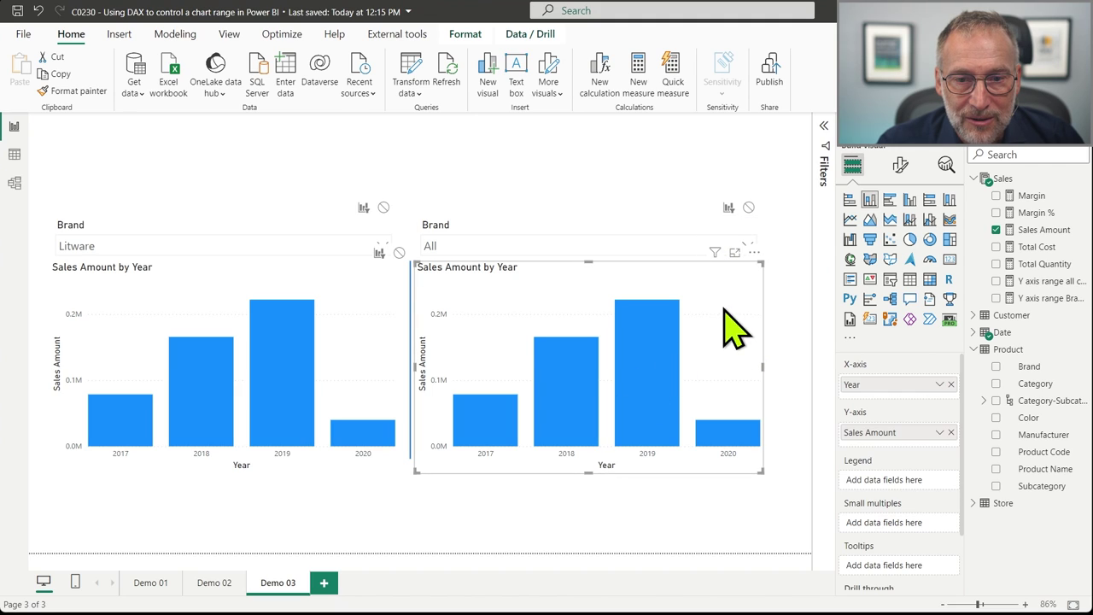
# - Move the second Sales Amount by Year chart down and set the first Brand slicer's interaction with it to None
pyautogui.moveTo(734, 328); pyautogui.dragTo(744, 385)
pyautogui.click(312, 501)
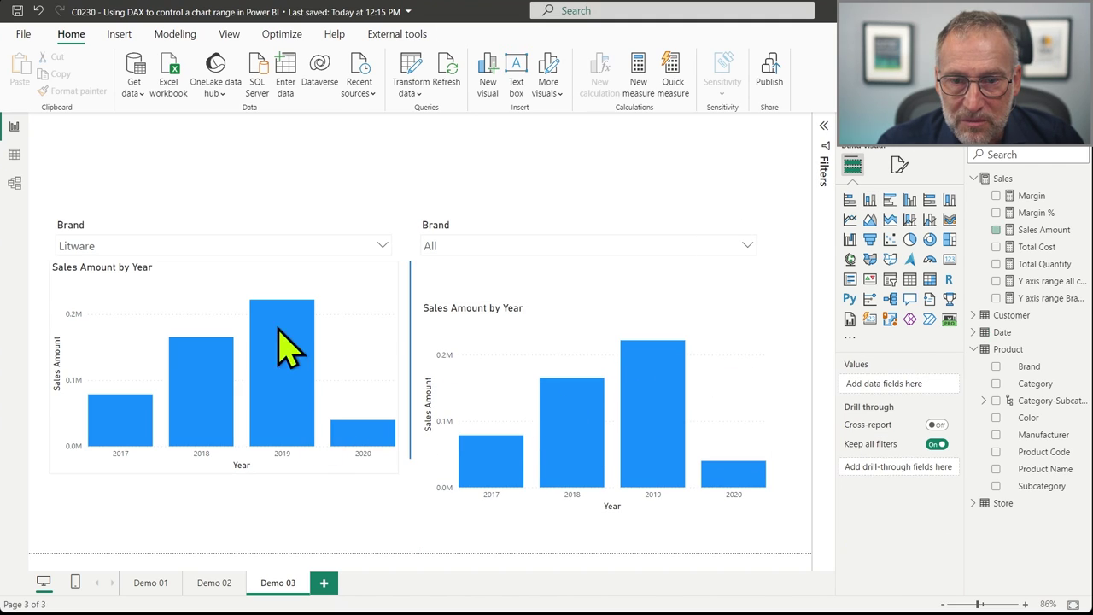
pyautogui.click(179, 245)
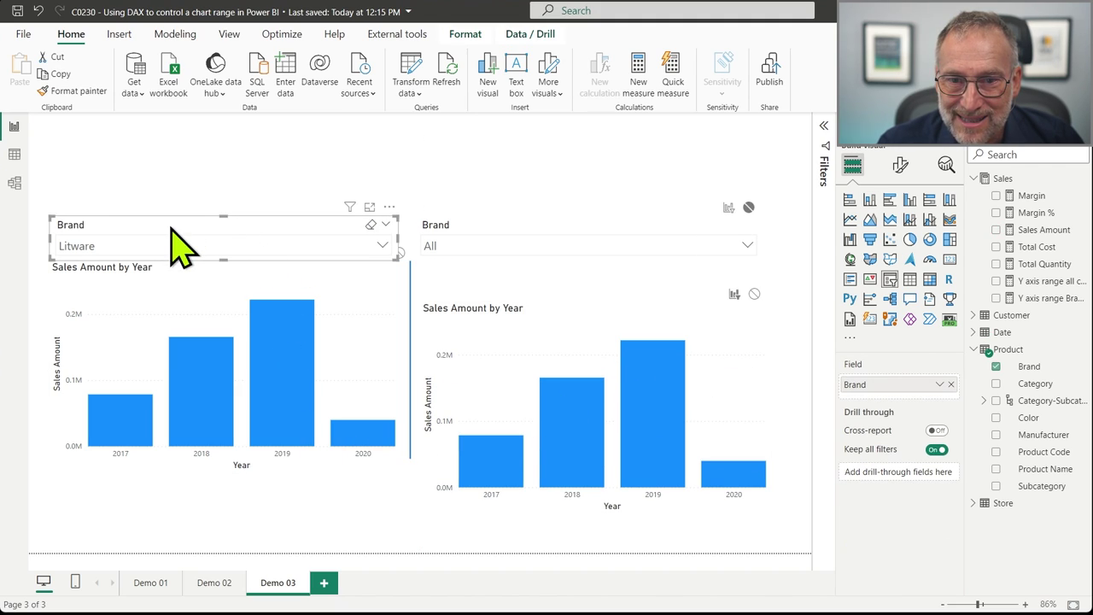
pyautogui.click(754, 294)
# - Align both yearly charts and the divider line slightly lower, leaving a gap beneath the Brand slicers
pyautogui.click(752, 311)
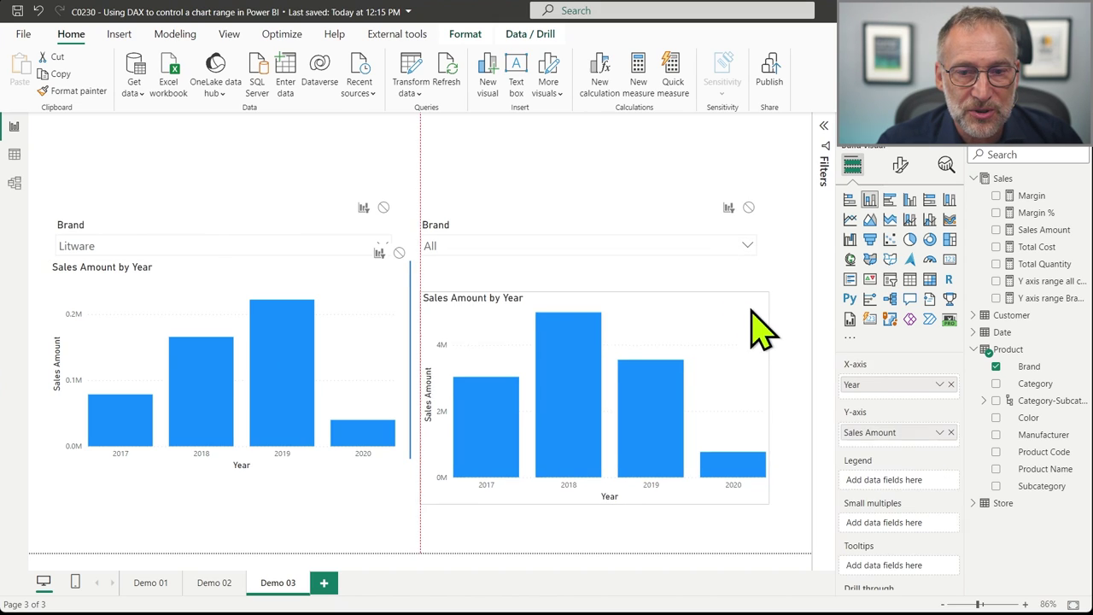
pyautogui.moveTo(752, 310); pyautogui.dragTo(752, 296)
pyautogui.moveTo(354, 300); pyautogui.dragTo(357, 321)
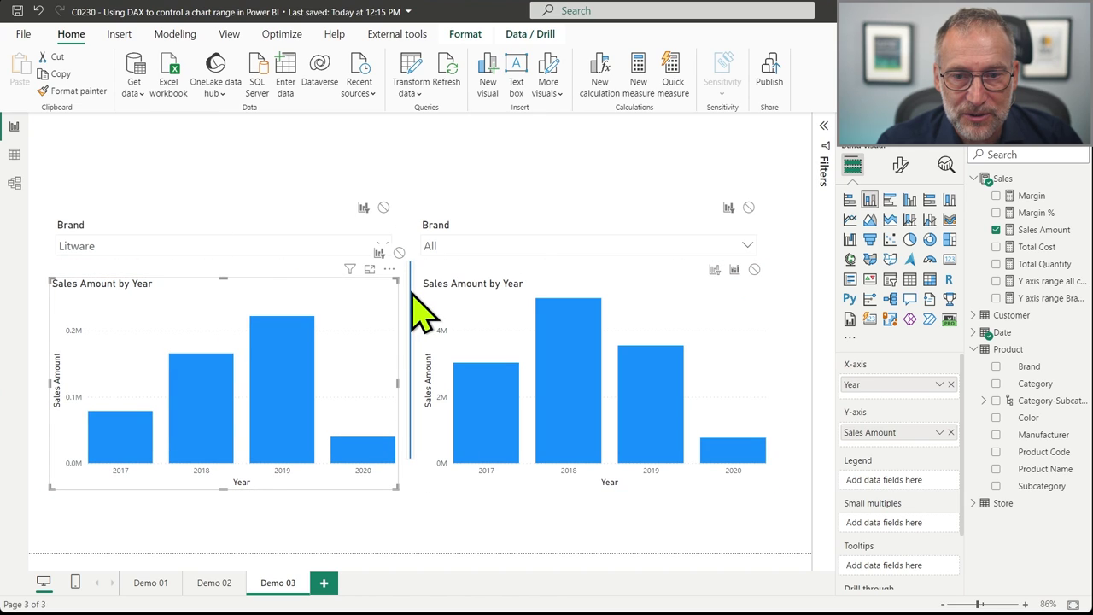
pyautogui.moveTo(410, 294); pyautogui.dragTo(412, 322)
# - Set the second Brand slicer's interactions with the first Brand slicer and the first yearly chart to None
pyautogui.click(489, 233)
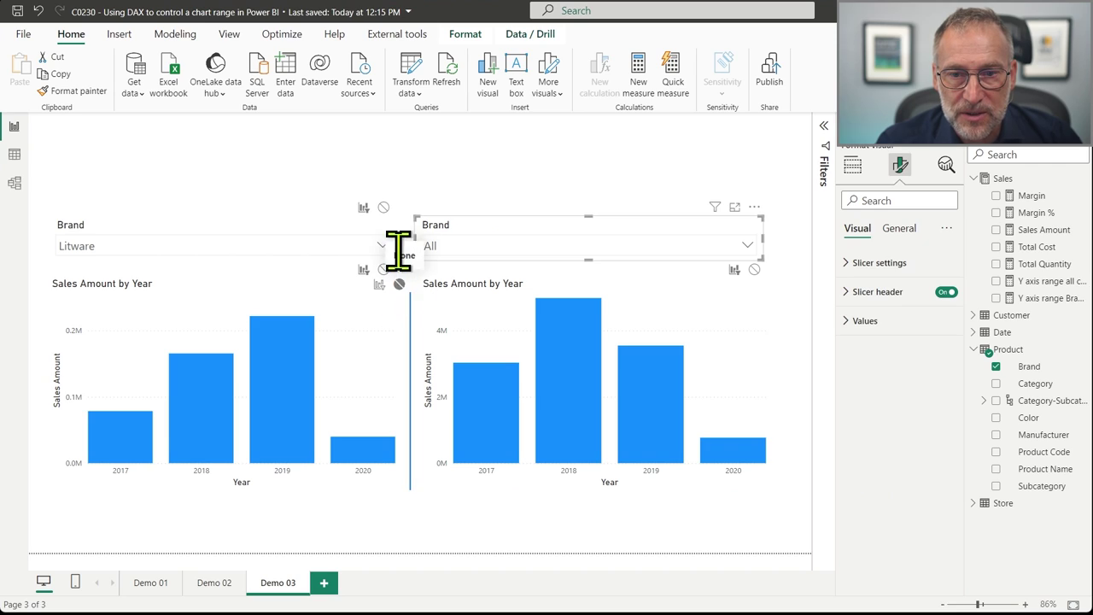
pyautogui.click(383, 209)
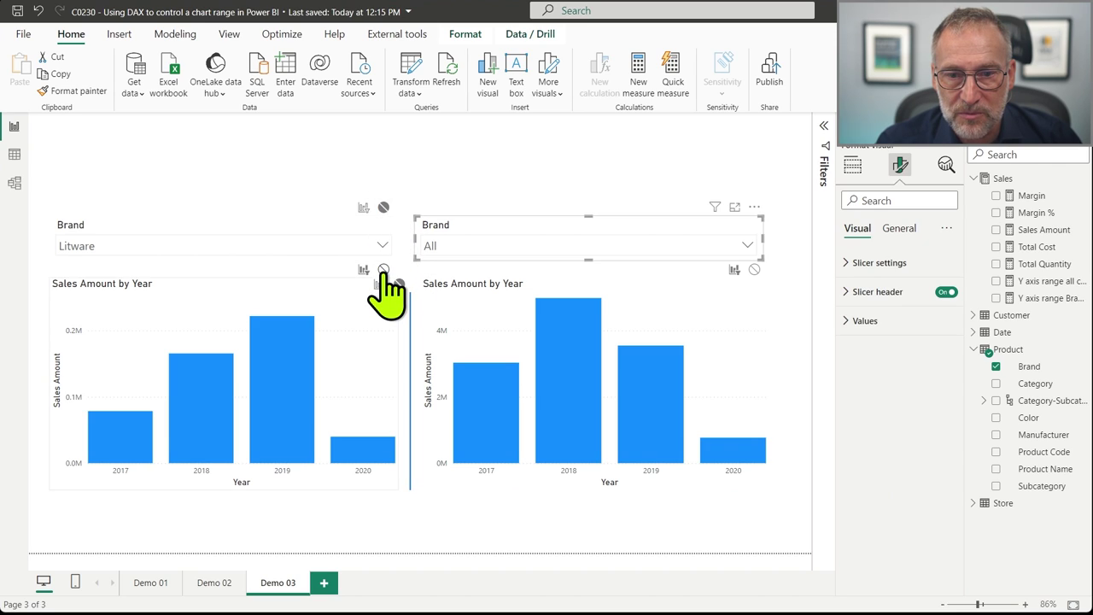
pyautogui.click(504, 525)
# - Select the two Brand slicers in turn to verify which visuals each one filters
pyautogui.click(410, 363)
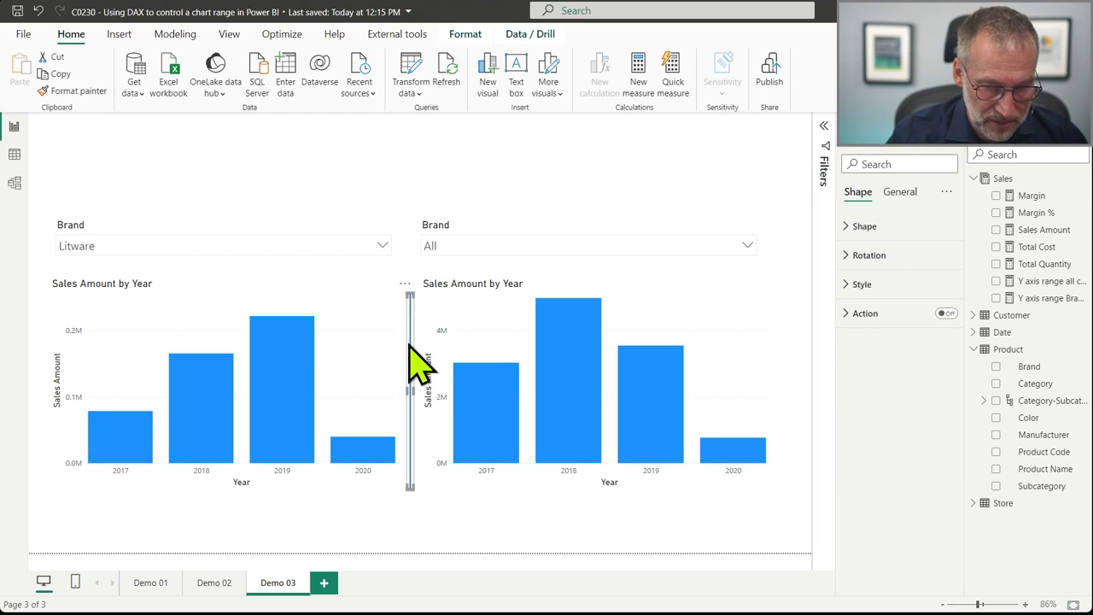
pyautogui.click(417, 368)
pyautogui.click(386, 307)
pyautogui.click(287, 241)
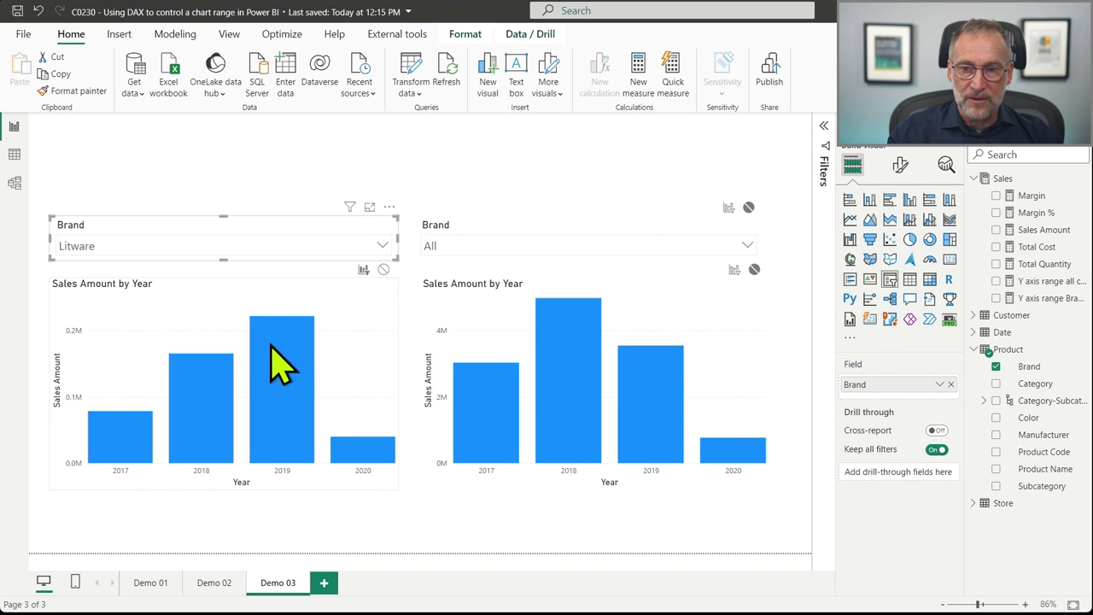
pyautogui.moveTo(273, 335)
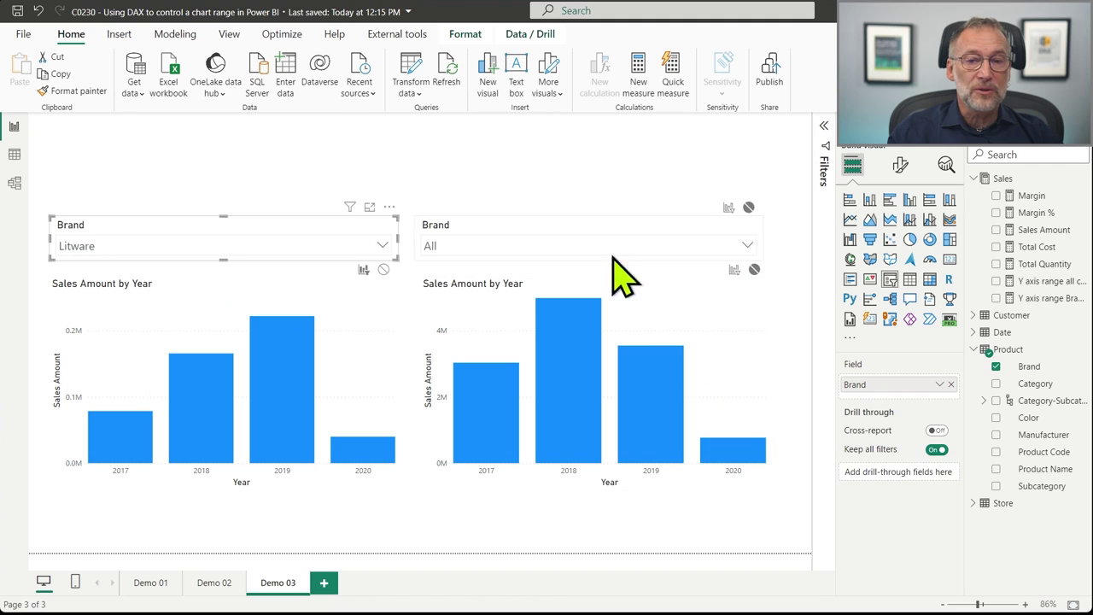
pyautogui.click(573, 225)
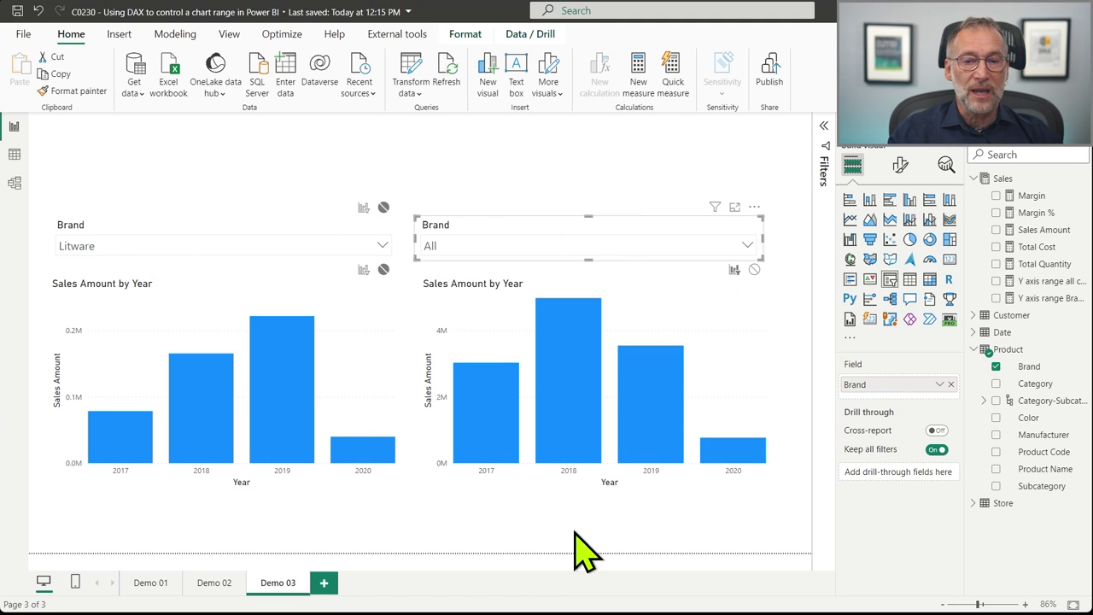
pyautogui.click(512, 264)
# - Filter the second Brand slicer to Fabrikam, keeping the first one on Litware
pyautogui.click(323, 248)
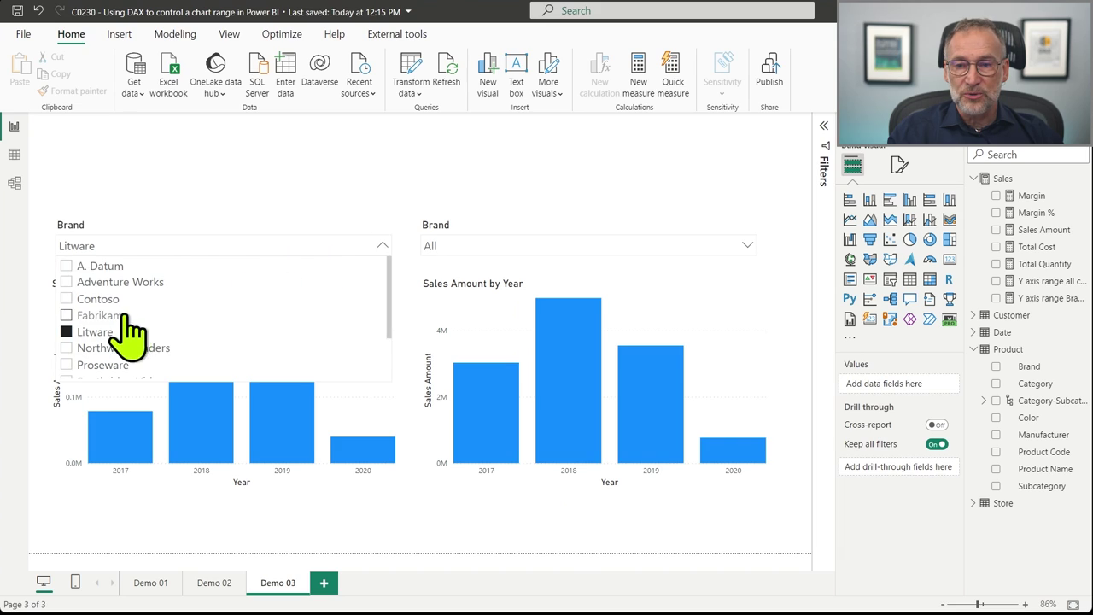
pyautogui.click(524, 247)
pyautogui.click(525, 248)
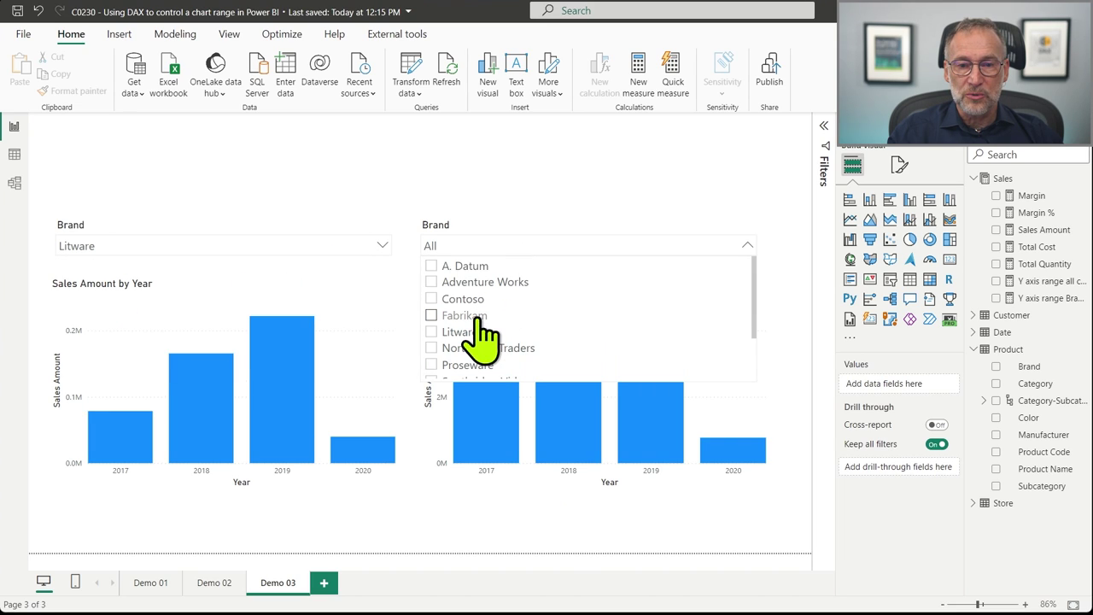
pyautogui.click(476, 318)
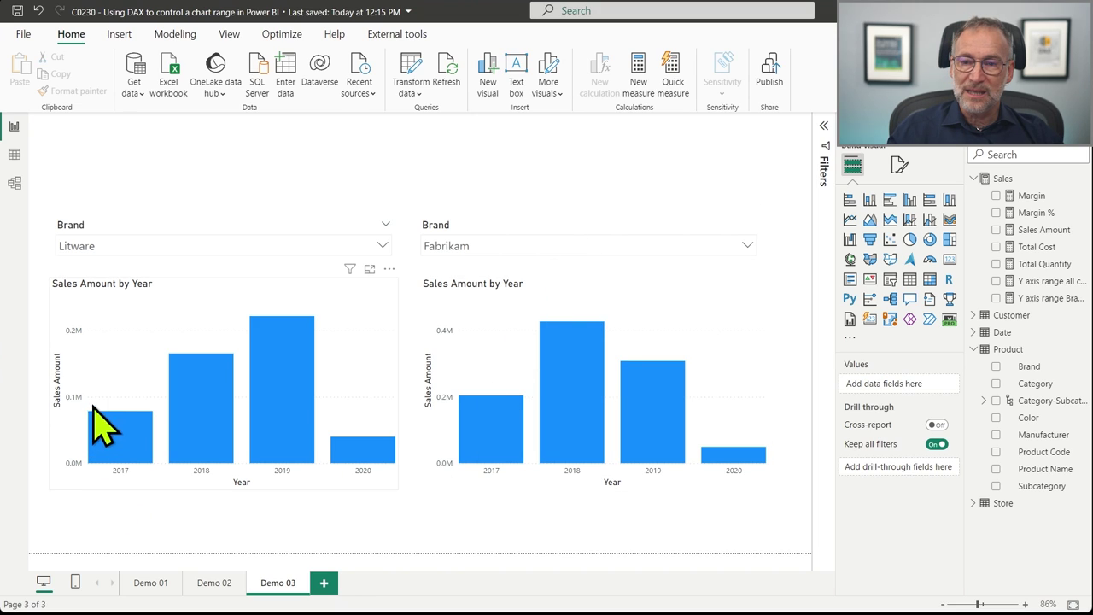
# - Filter the second Brand slicer to Contoso and compare the Y-axis ranges of the two yearly charts
pyautogui.click(649, 250)
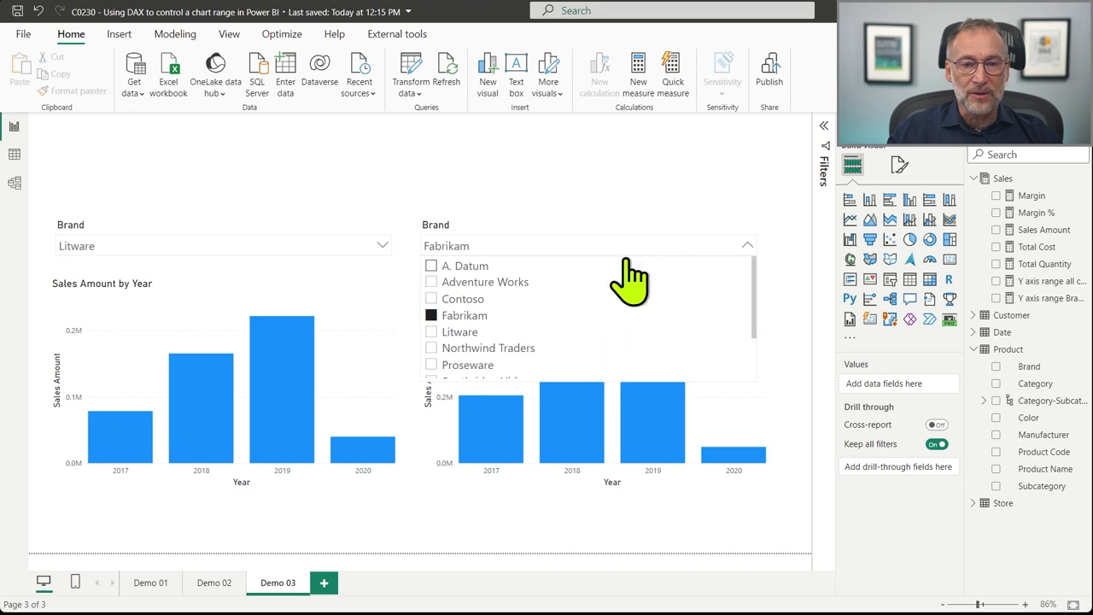
pyautogui.click(468, 301)
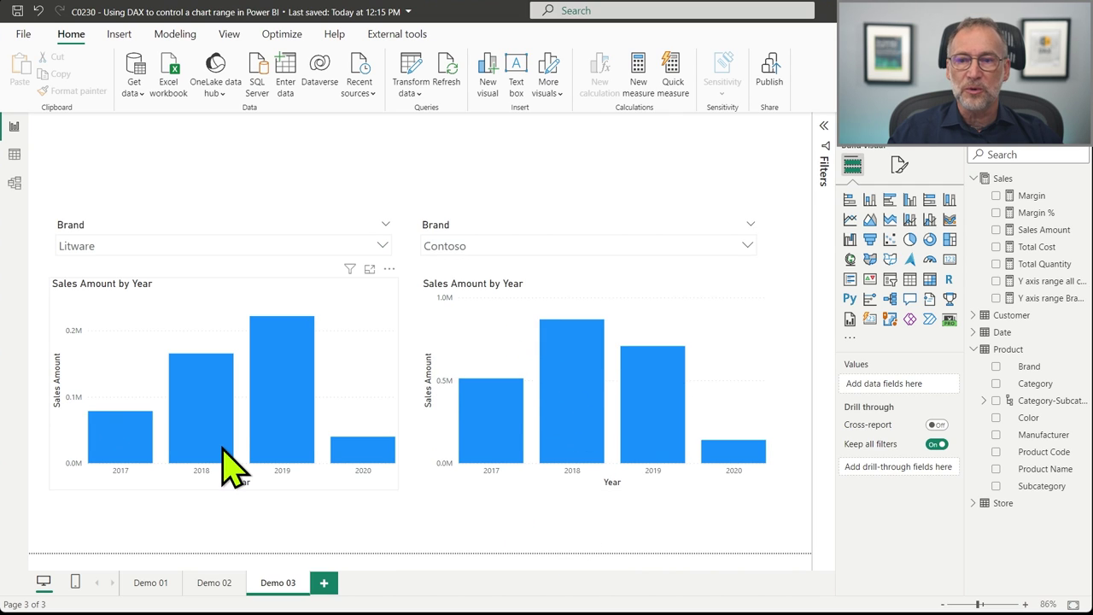
pyautogui.moveTo(222, 453)
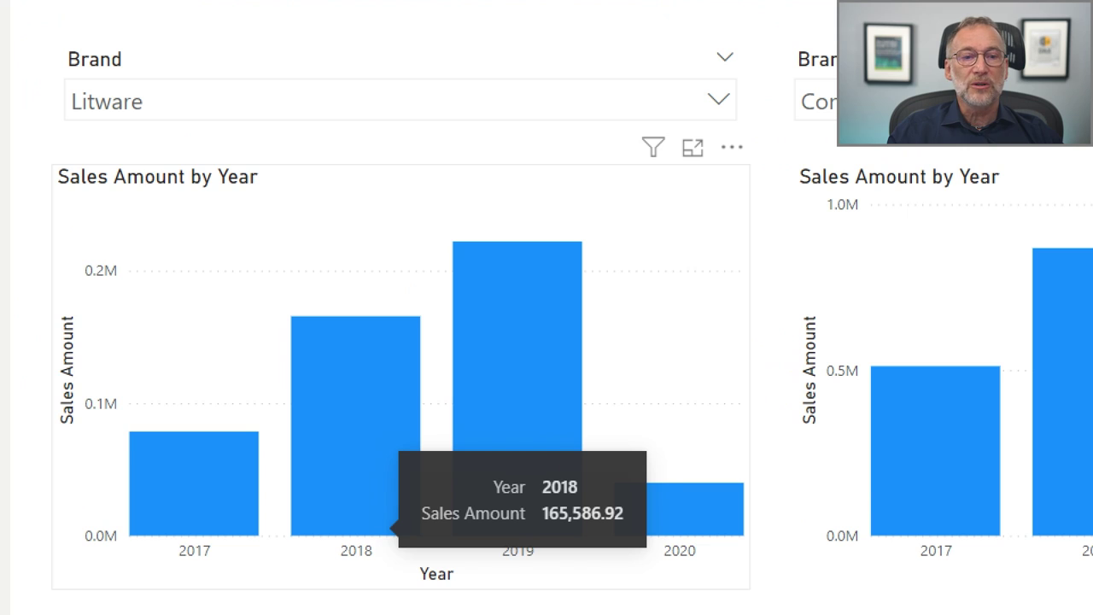
pyautogui.moveTo(46, 159)
pyautogui.mouseDown()
pyautogui.moveTo(105, 276)
pyautogui.moveTo(179, 554)
pyautogui.moveTo(169, 584)
pyautogui.mouseUp()
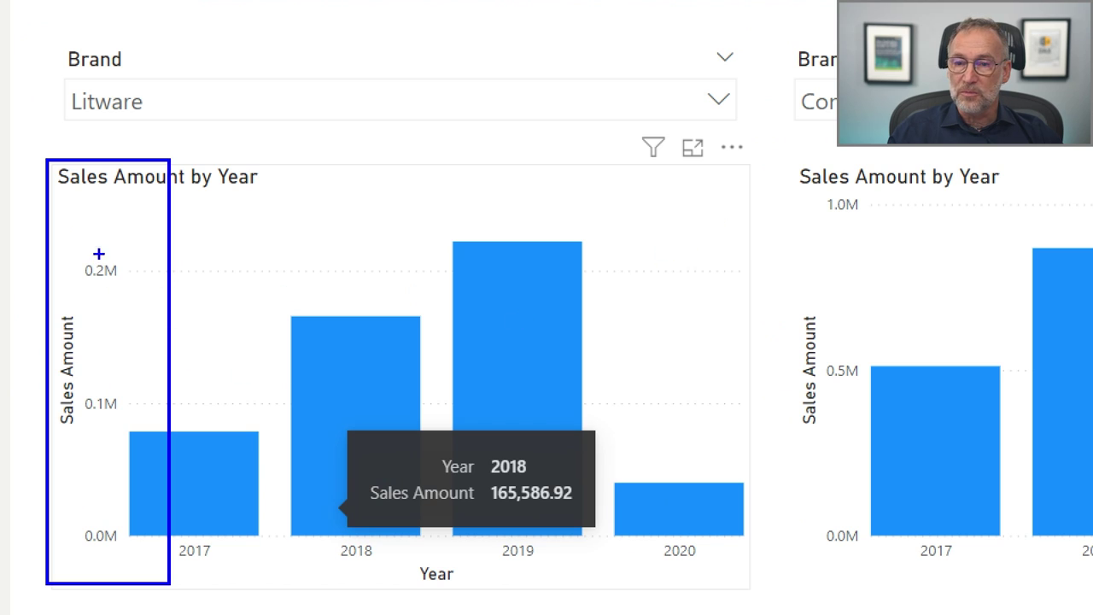
pyautogui.moveTo(779, 160)
pyautogui.mouseDown()
pyautogui.moveTo(859, 361)
pyautogui.moveTo(907, 584)
pyautogui.mouseUp()
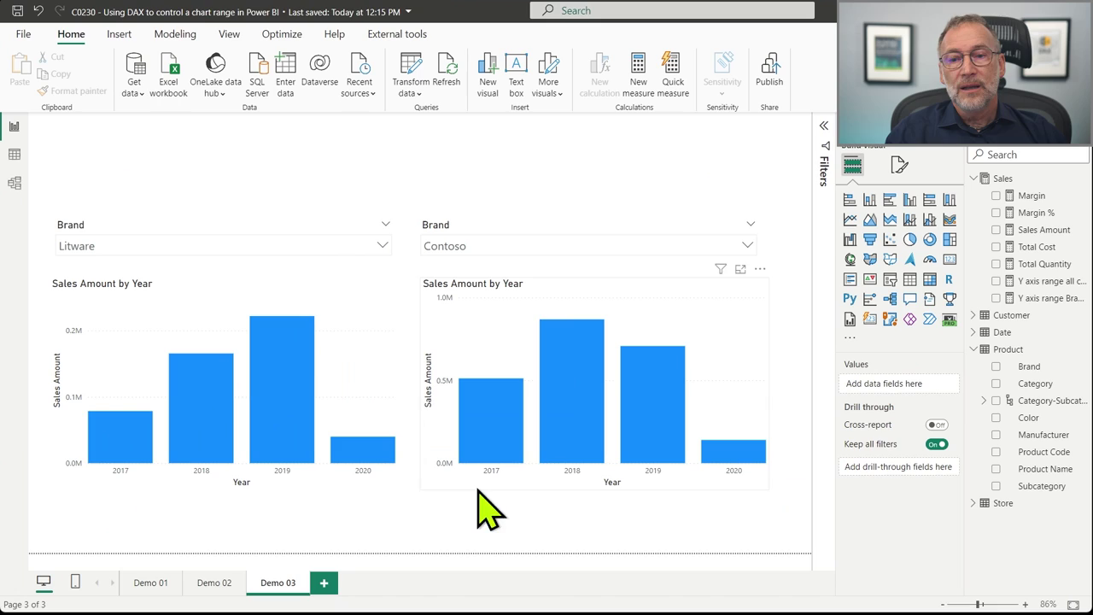
# - Select the first yearly chart and the second Brand slicer alternately to examine which slicer filters each chart
pyautogui.click(351, 322)
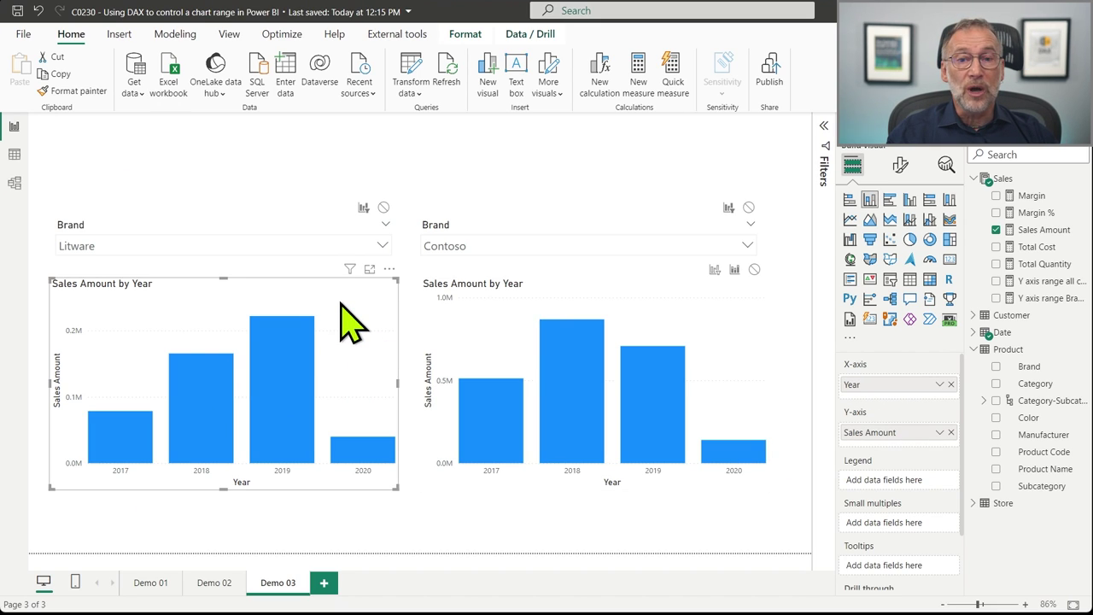
pyautogui.click(478, 239)
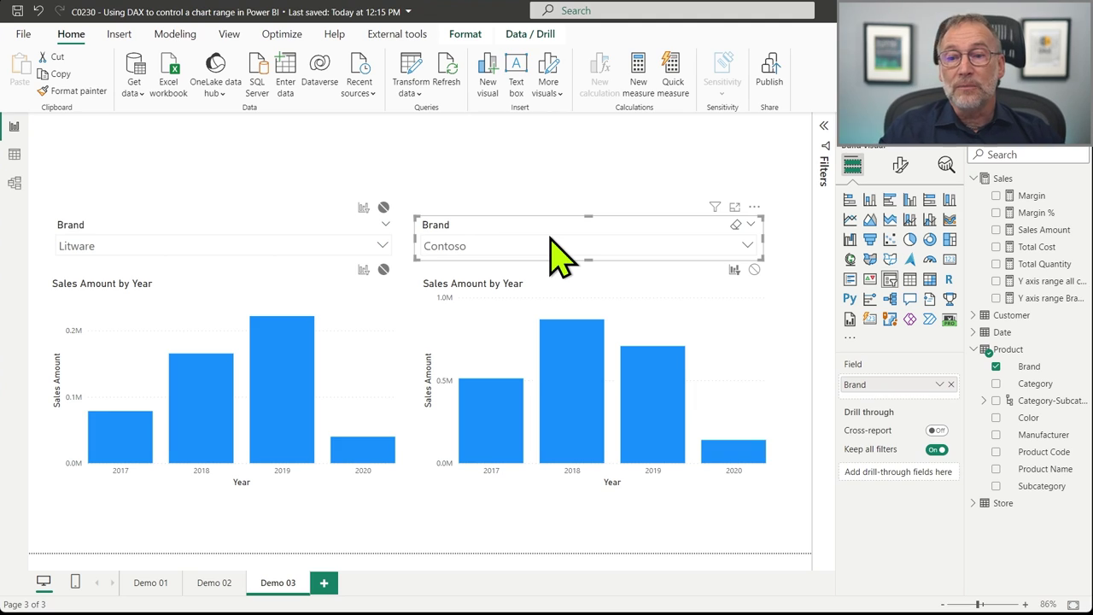
pyautogui.click(258, 299)
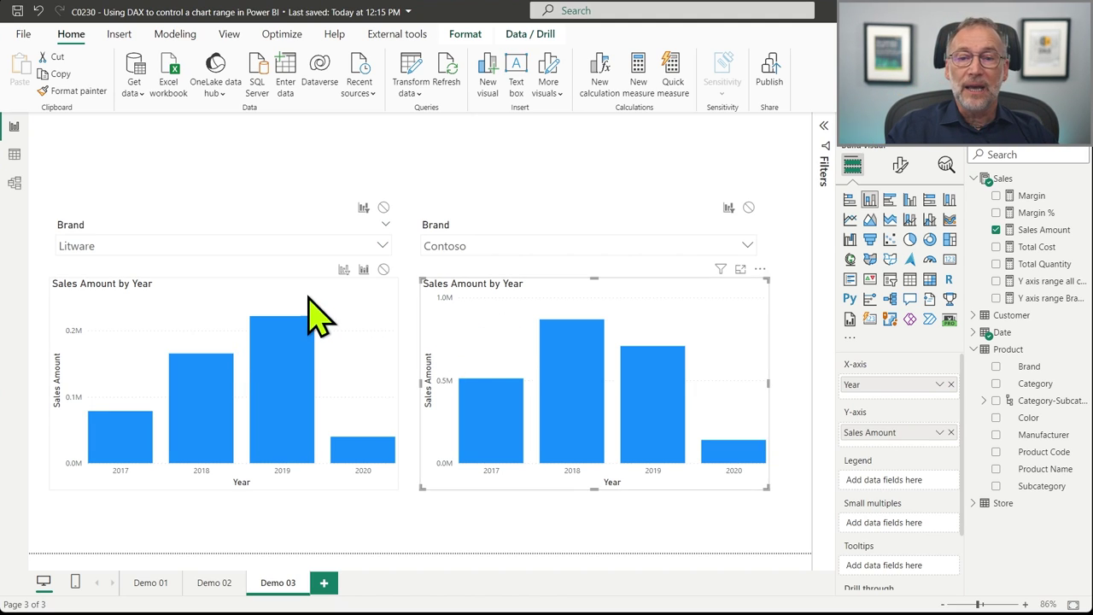
pyautogui.click(468, 241)
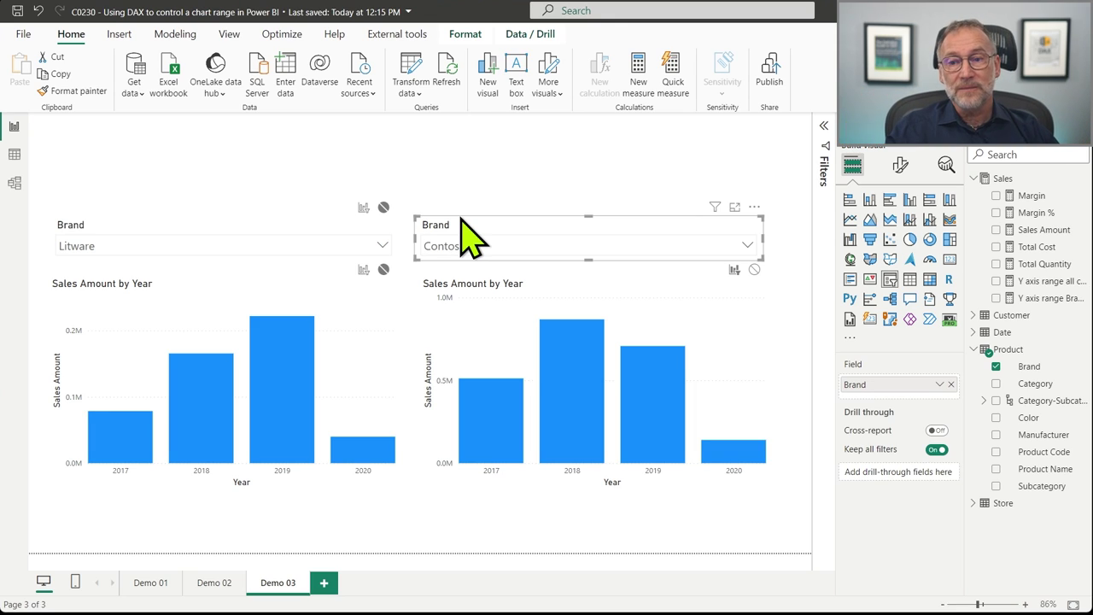
pyautogui.click(213, 307)
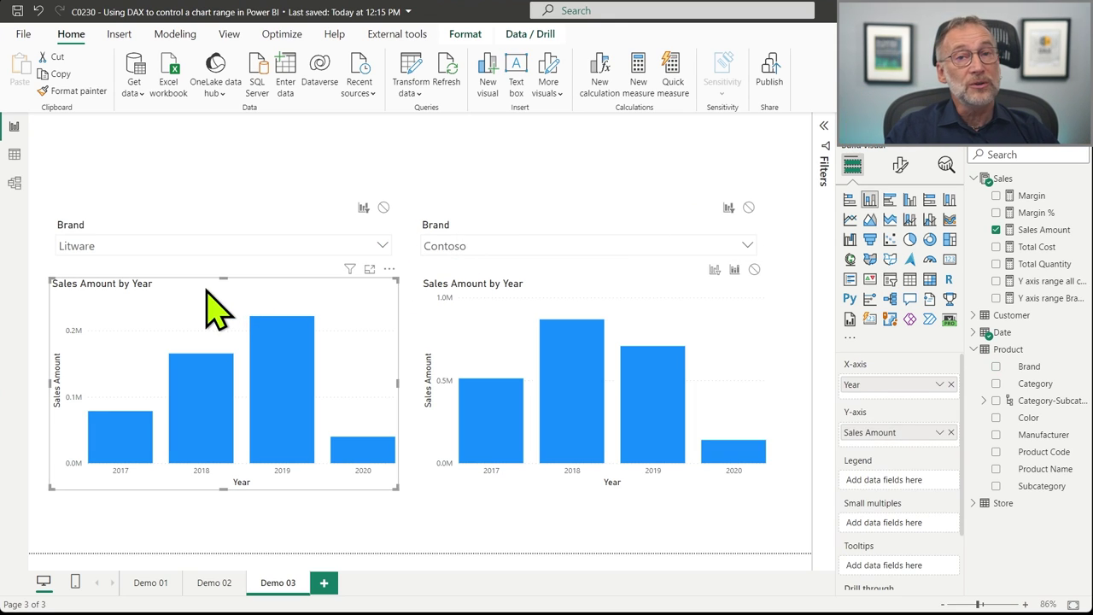
# - Try setting the second Brand slicer's interaction with the first yearly chart to Filter, and check both slicers' interactions
pyautogui.click(465, 232)
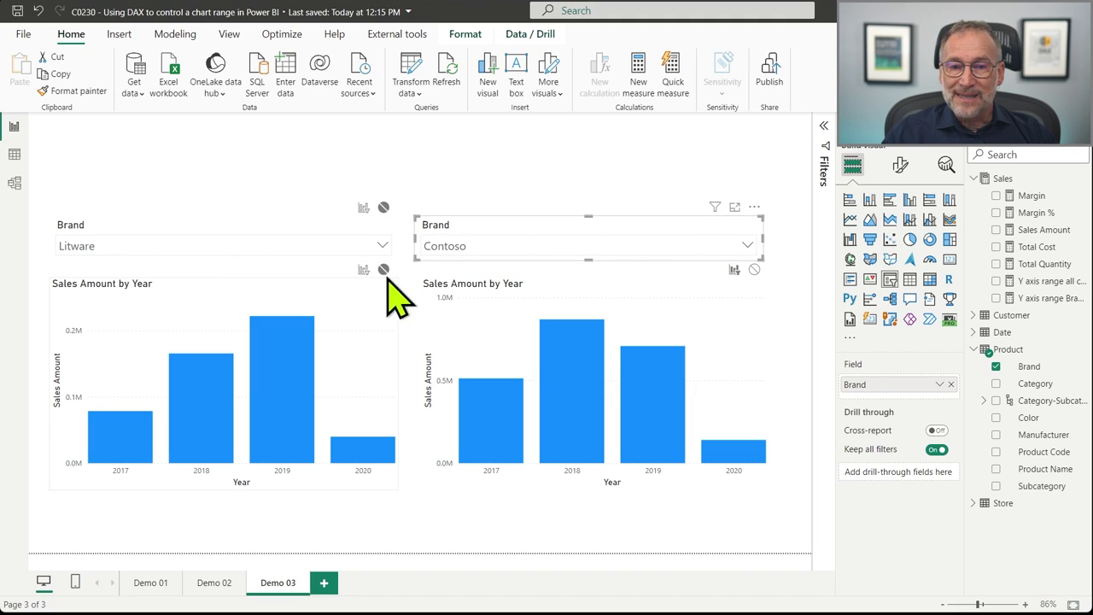
pyautogui.click(364, 270)
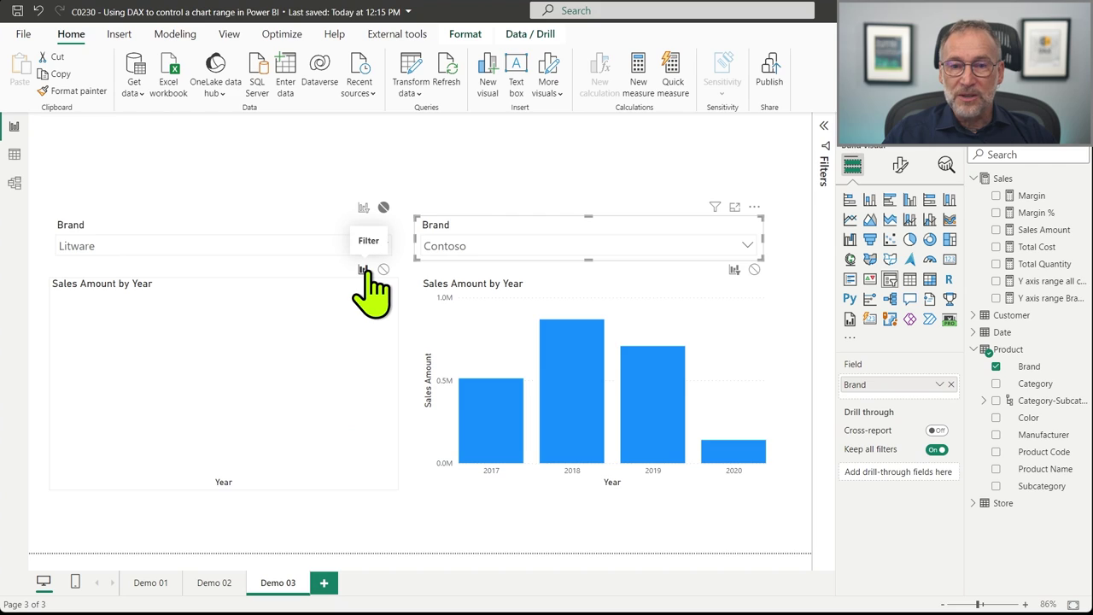
pyautogui.click(198, 246)
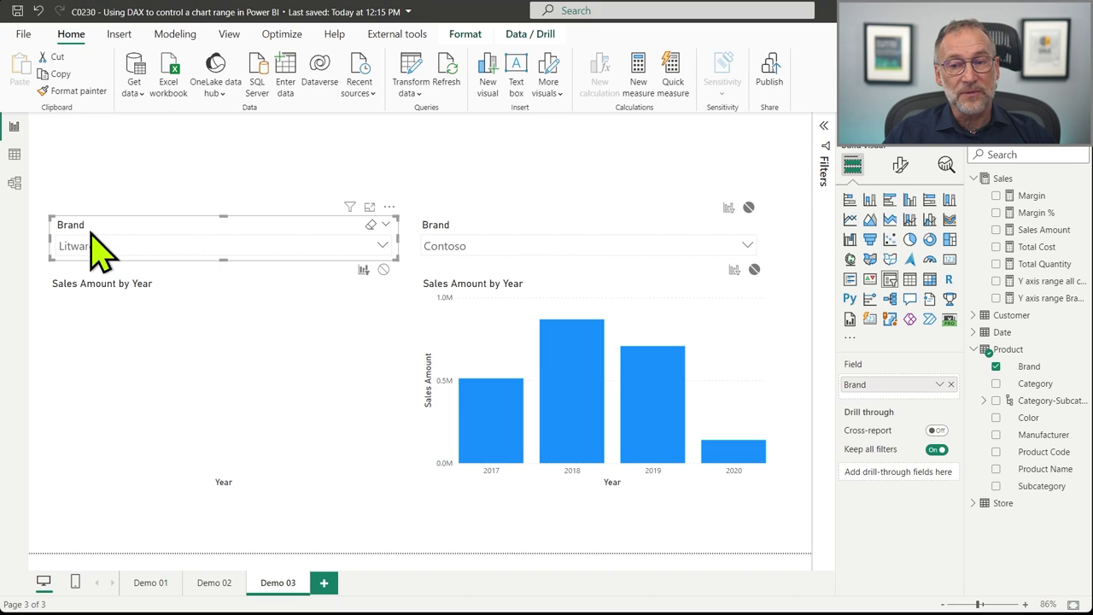
pyautogui.click(498, 246)
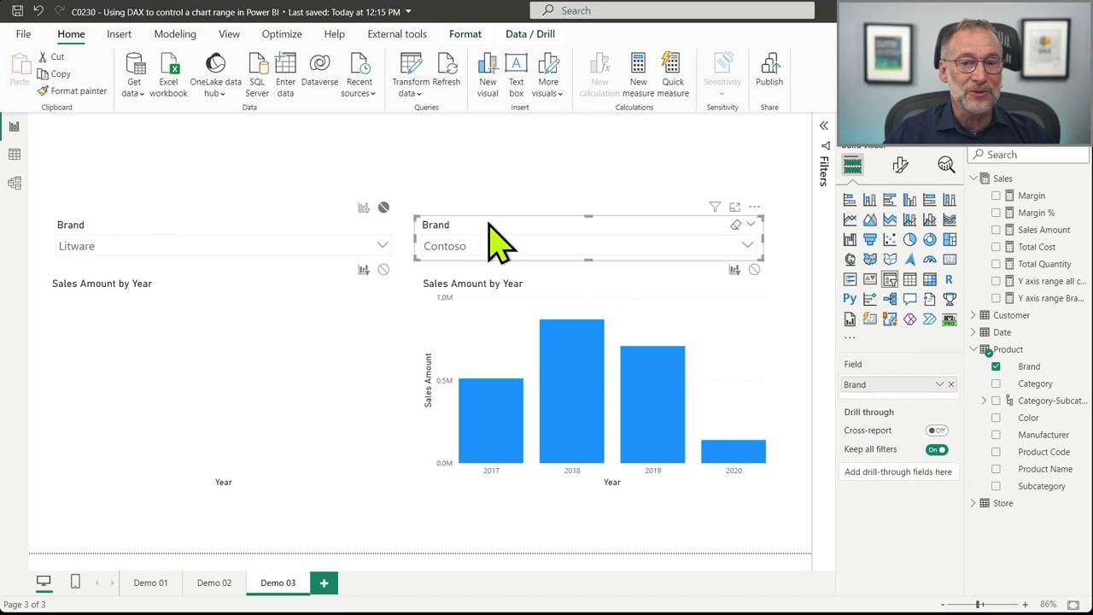
pyautogui.click(266, 394)
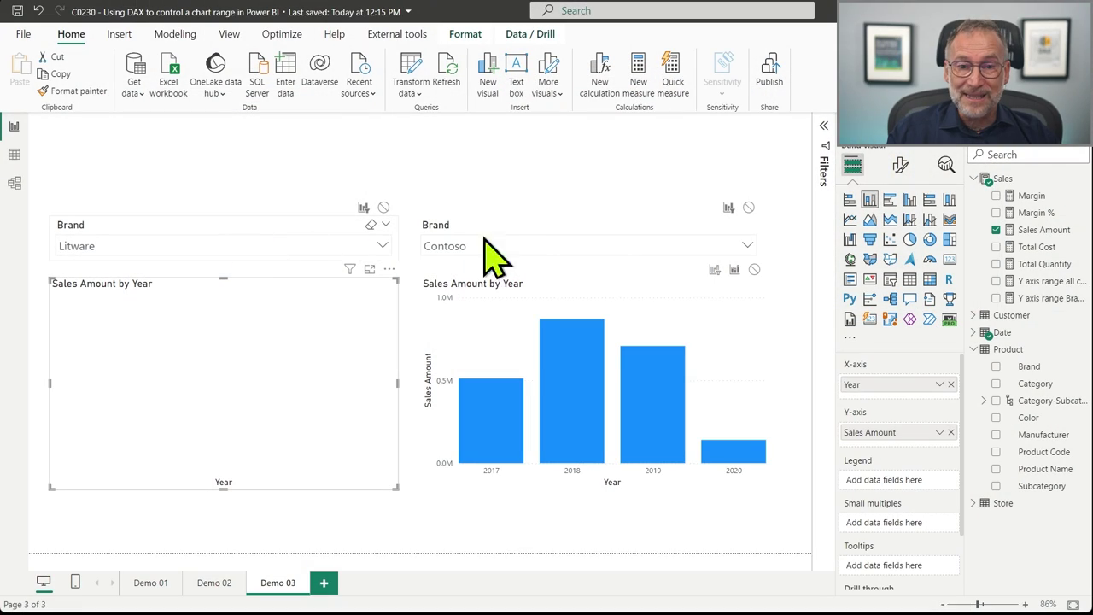
pyautogui.click(521, 246)
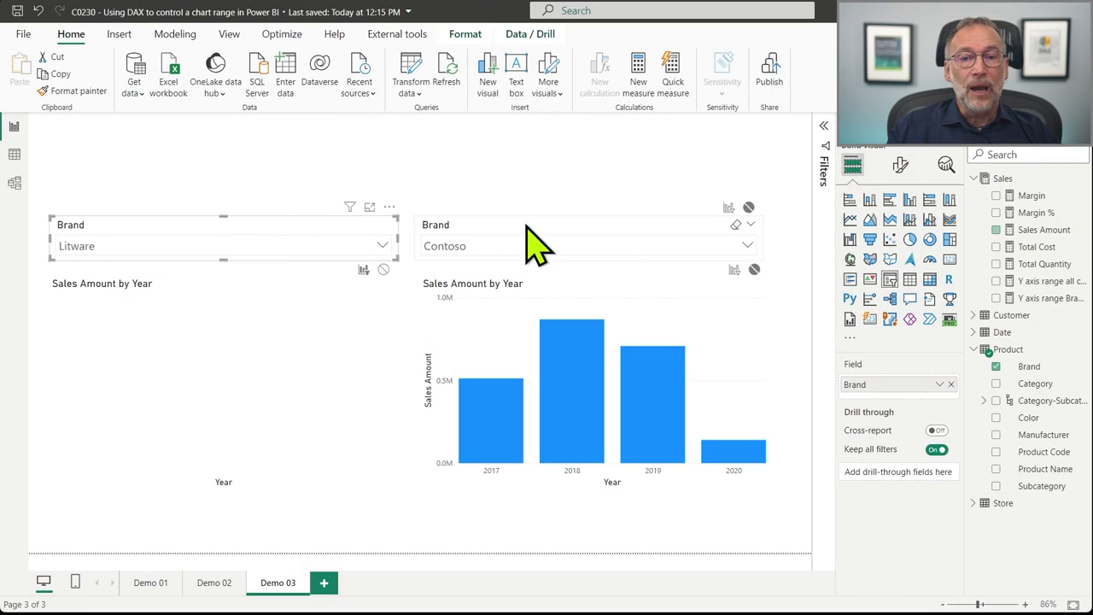
pyautogui.click(304, 228)
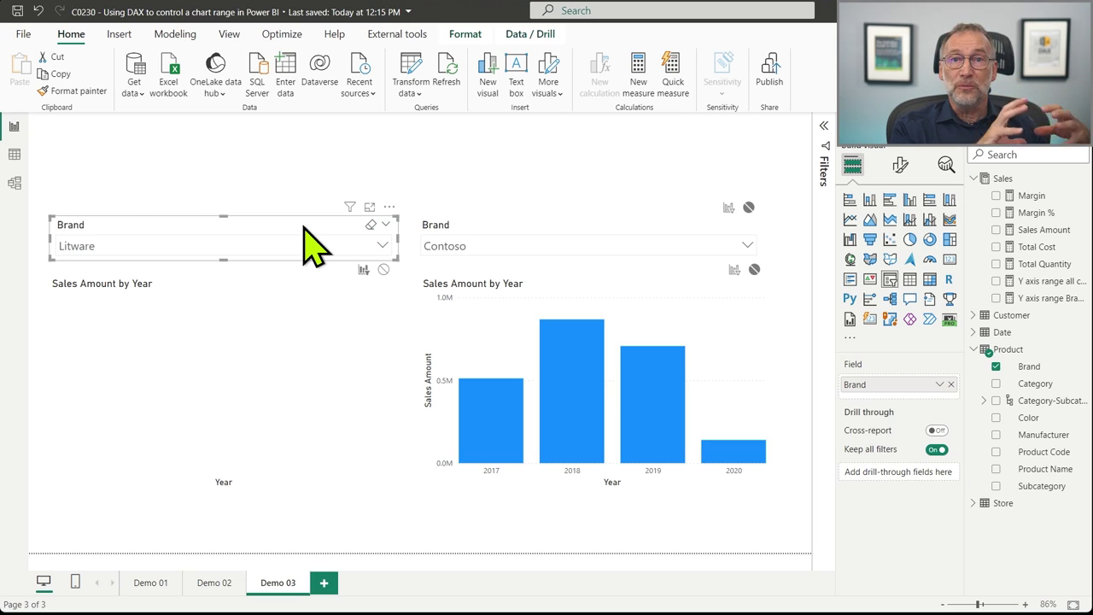
# - Set both Brand slicers' interactions with the first yearly chart to None, and return the first slicer's interaction to Filter
pyautogui.click(384, 270)
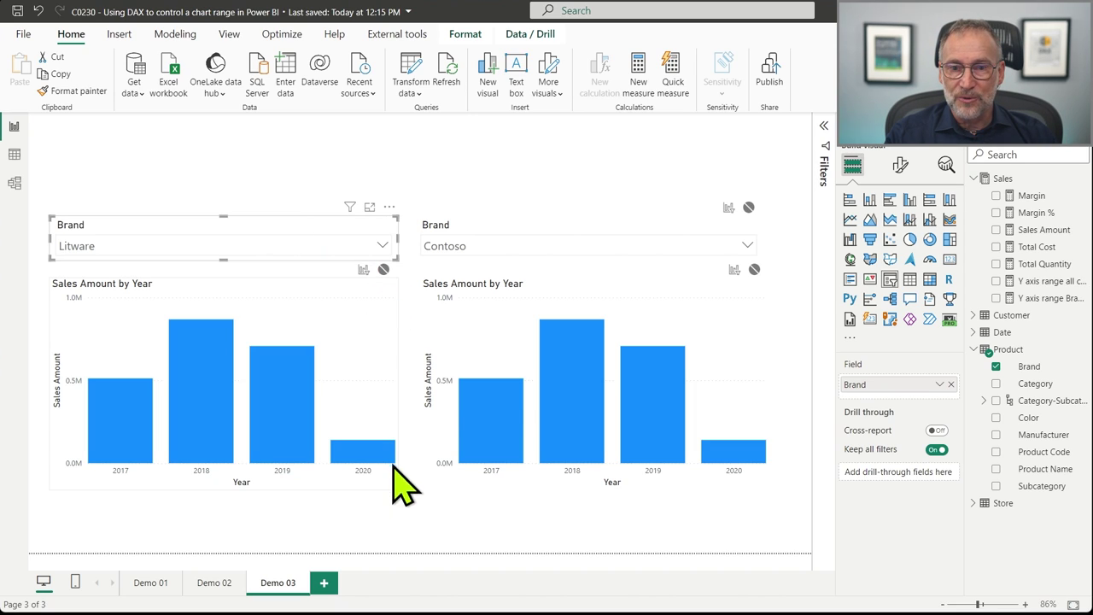
pyautogui.click(560, 244)
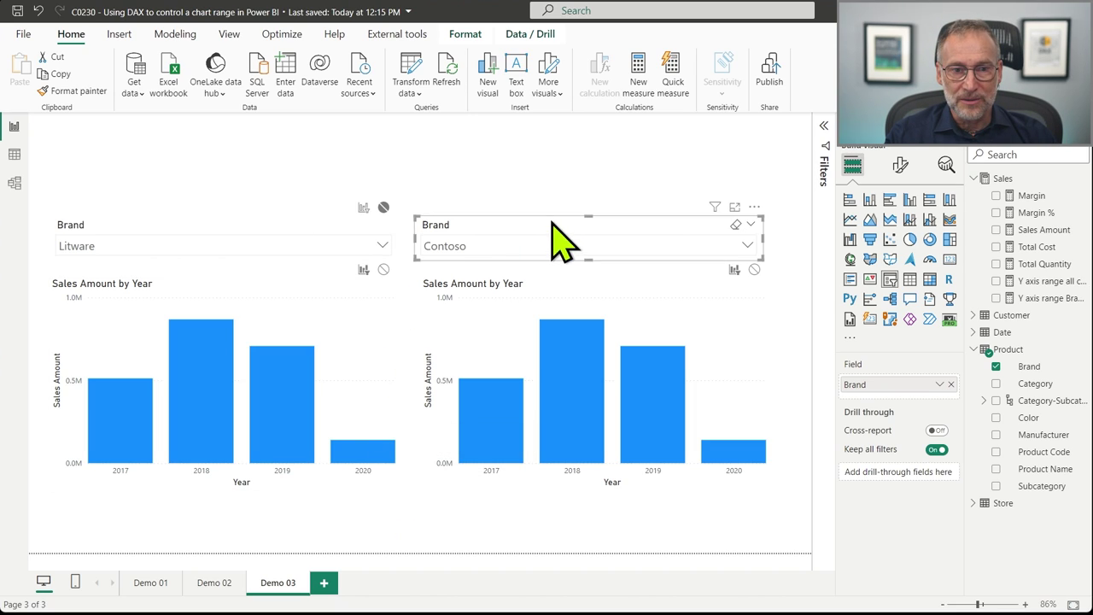
pyautogui.click(383, 270)
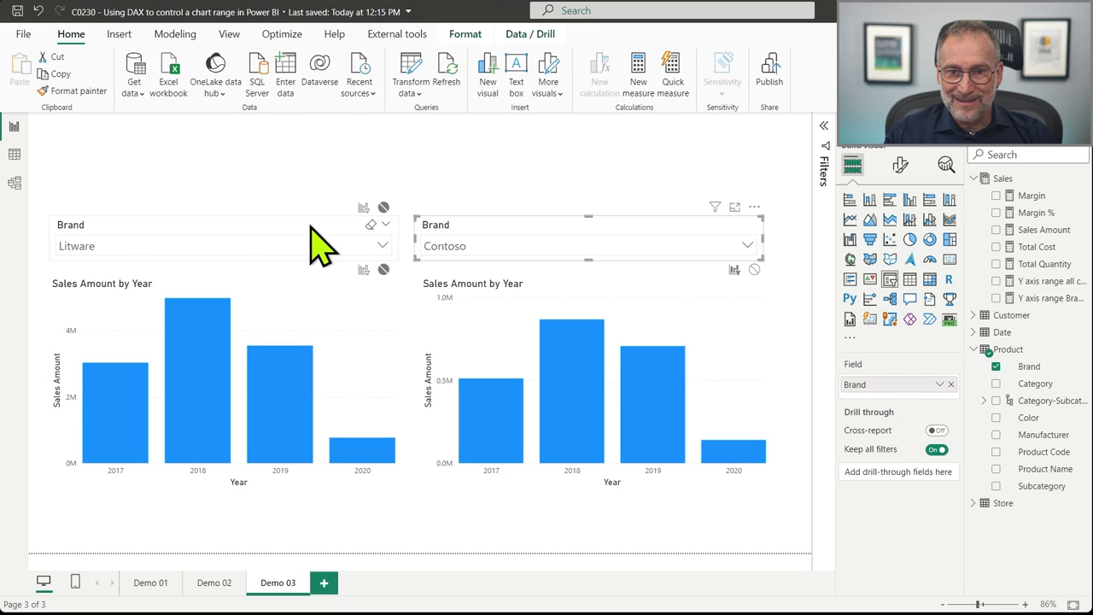
pyautogui.click(312, 245)
pyautogui.click(363, 270)
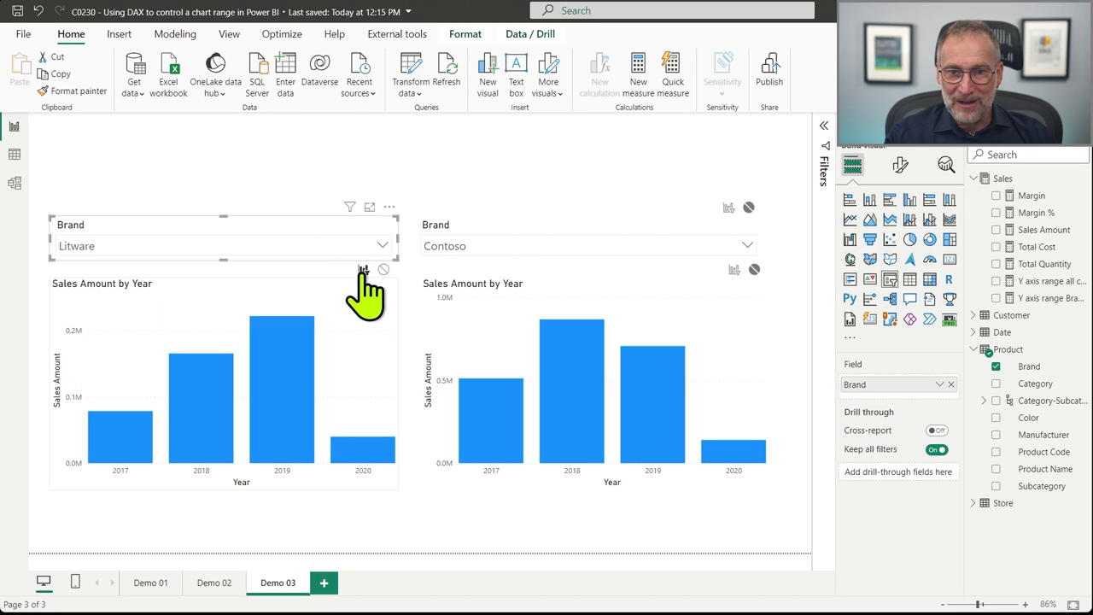
pyautogui.click(479, 511)
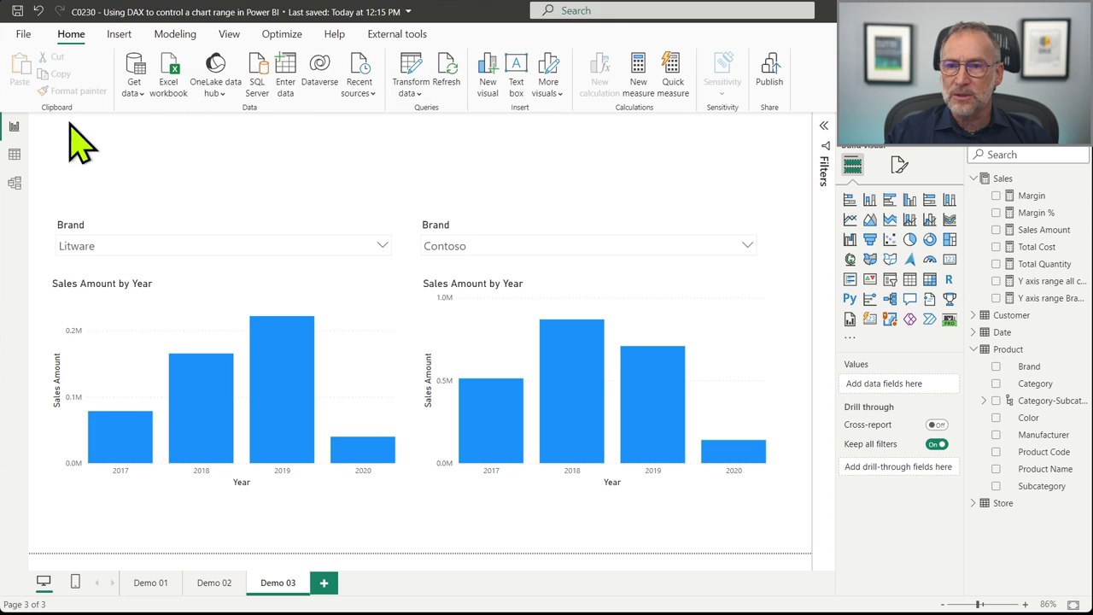
# - Create a calculated table with the formula Brands 01 = ALLNOBLANKROW( 'Product'[Brand] )
pyautogui.click(14, 154)
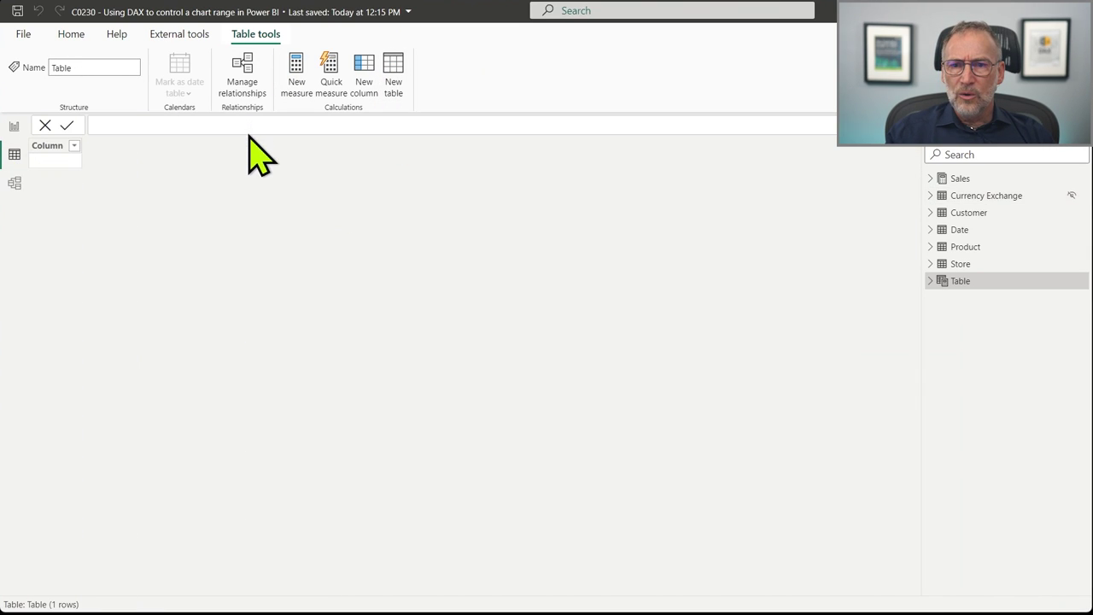
pyautogui.scroll(3, 230, 134)
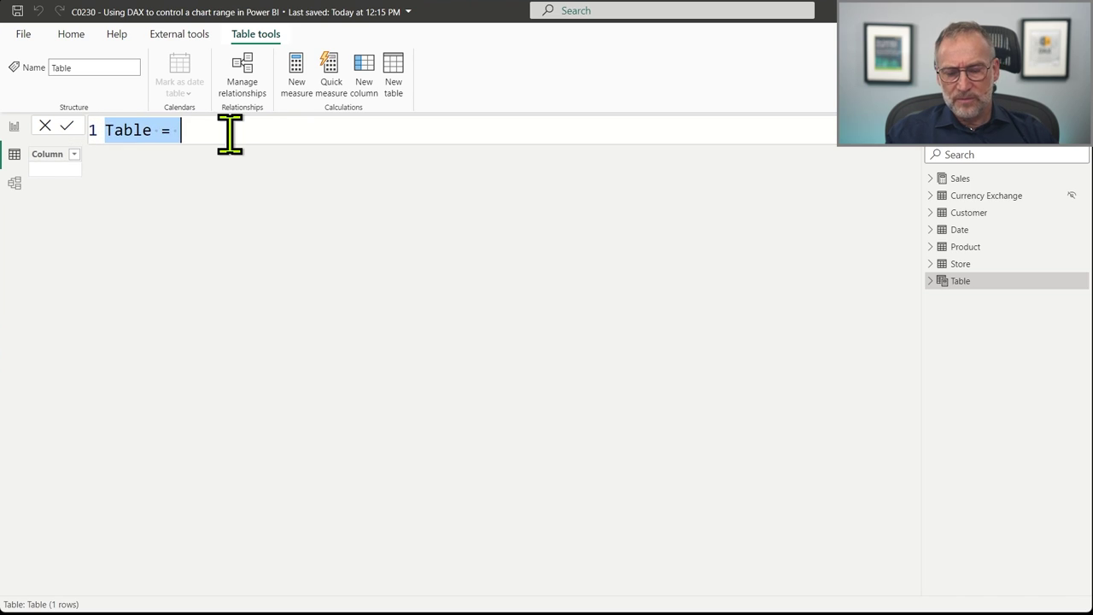
pyautogui.write('Brands 0')
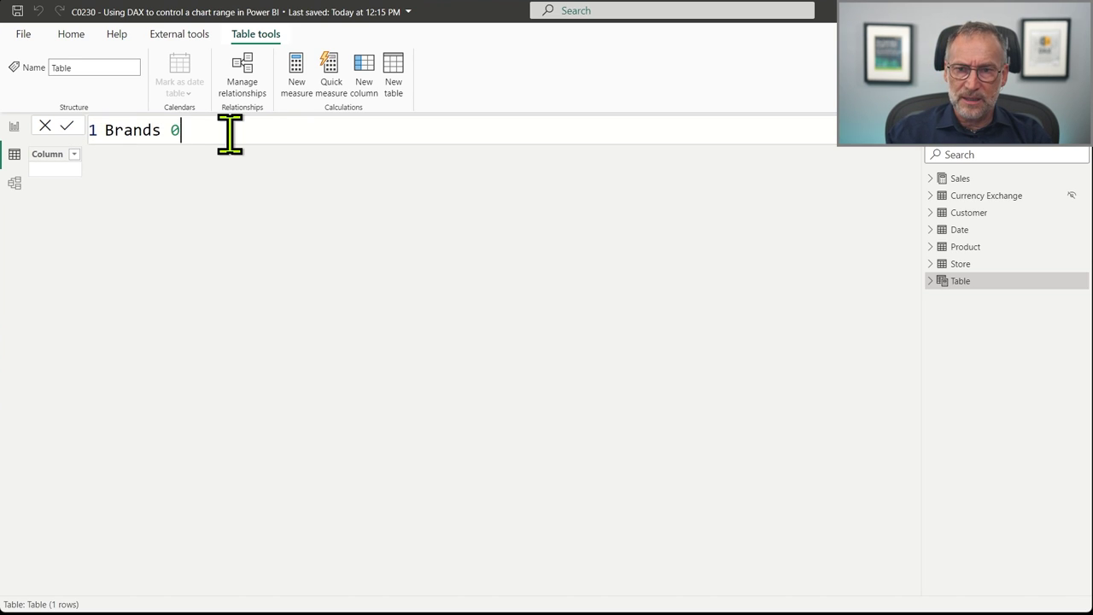
pyautogui.write('1 = ALL')
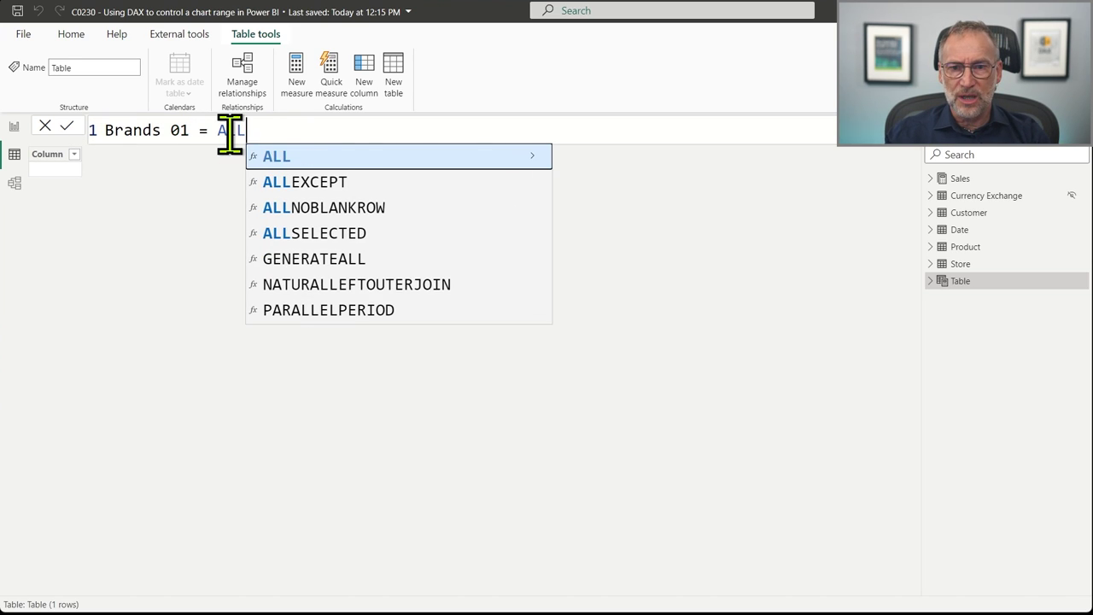
pyautogui.press('Down')
pyautogui.press('Down')
pyautogui.press('Tab')
pyautogui.write('Pro')
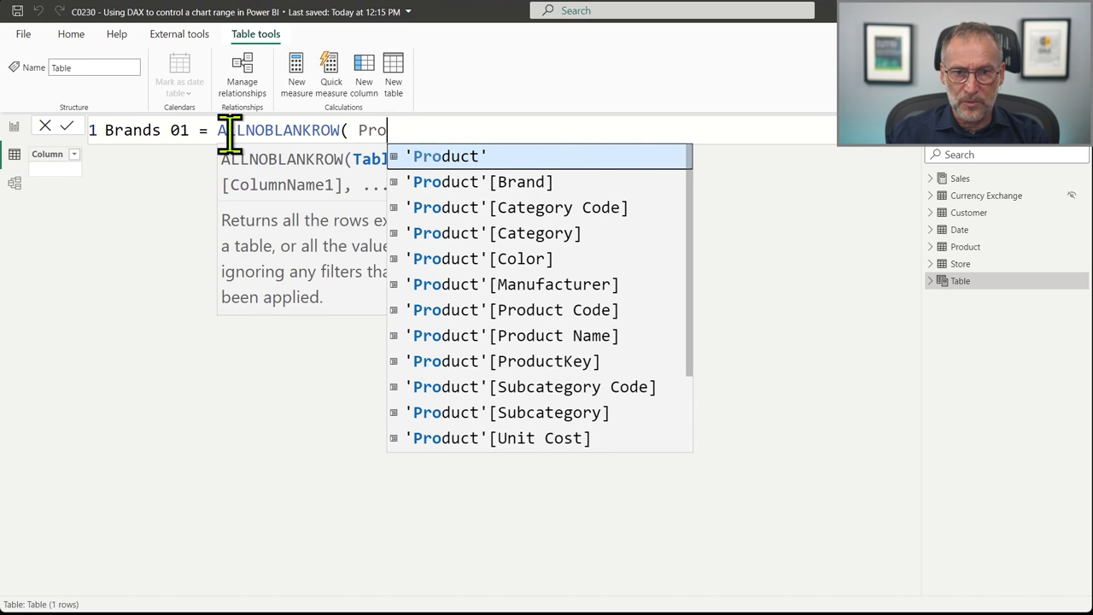
pyautogui.press('Down')
pyautogui.press('Tab')
pyautogui.write(')')
pyautogui.press('Return')
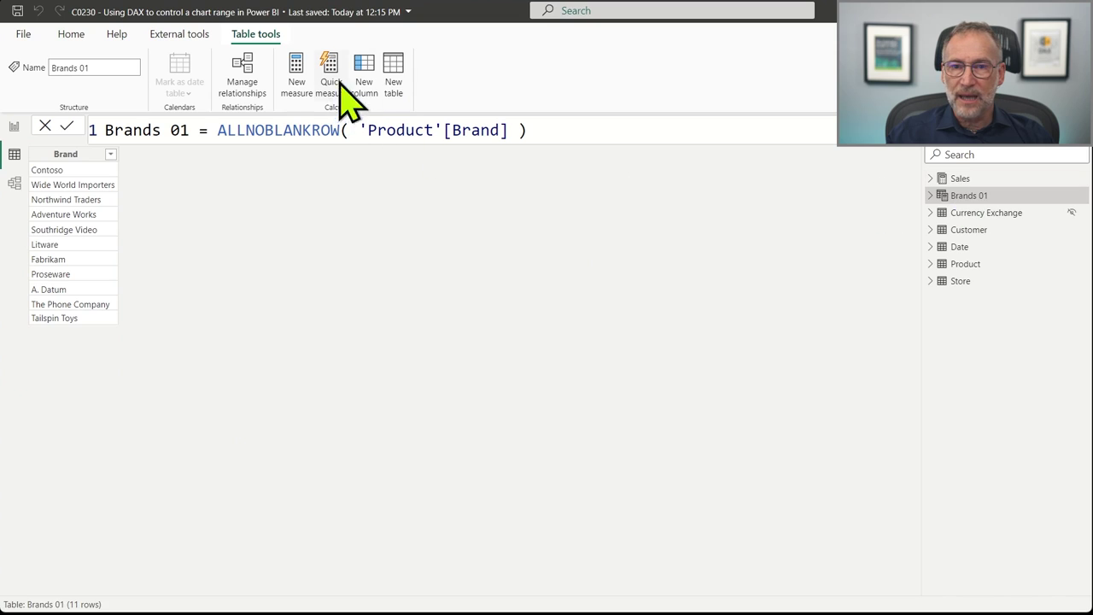
# - Create a second calculated table with the formula Brands 02 = ALLNOBLANKROW( 'Product'[Brand] )
pyautogui.click(393, 79)
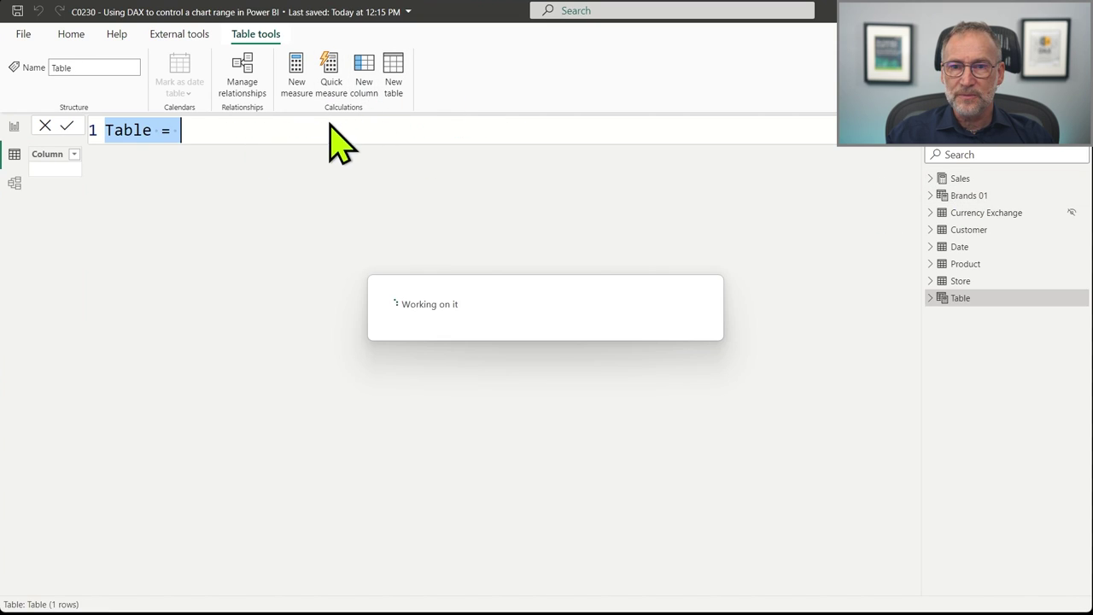
pyautogui.write("Brands 01 = ALLNOBLANKROW( 'Product'[Brand] )")
pyautogui.hotkey('ctrl', 'Right')
pyautogui.hotkey('ctrl', 'Right')
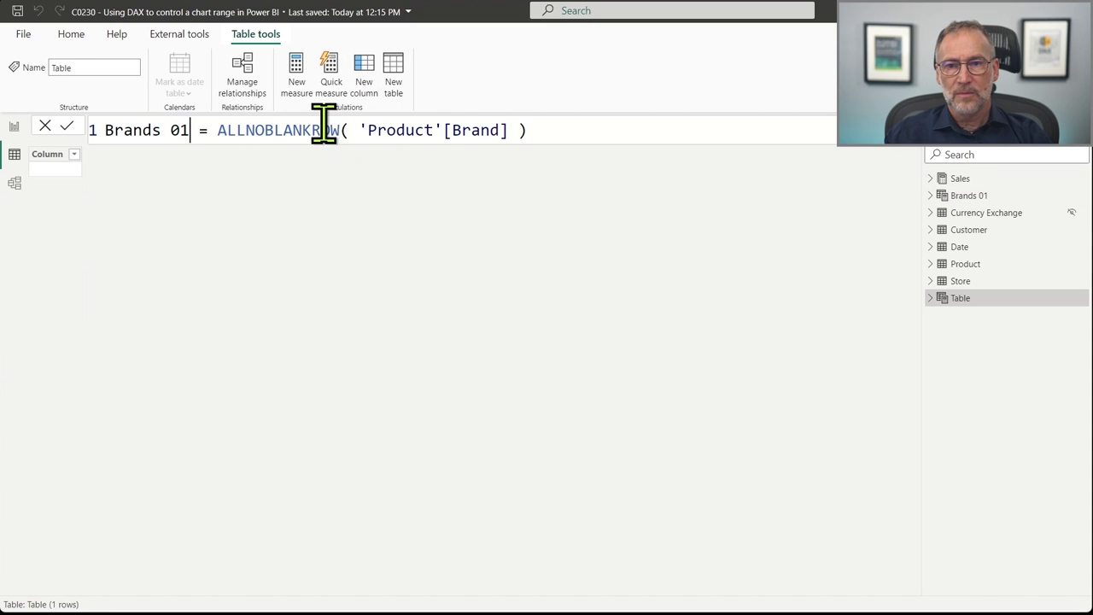
pyautogui.press('Return')
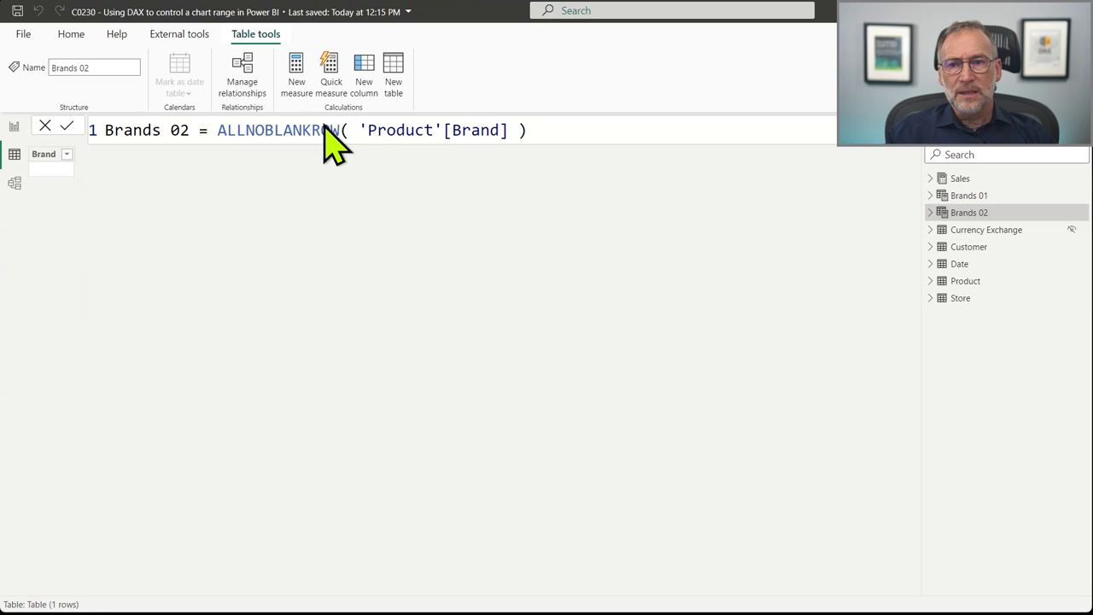
# - Add the Brands 01 and Brands 02 tables side by side above the existing tables in the Layout 1 model diagram
pyautogui.click(14, 183)
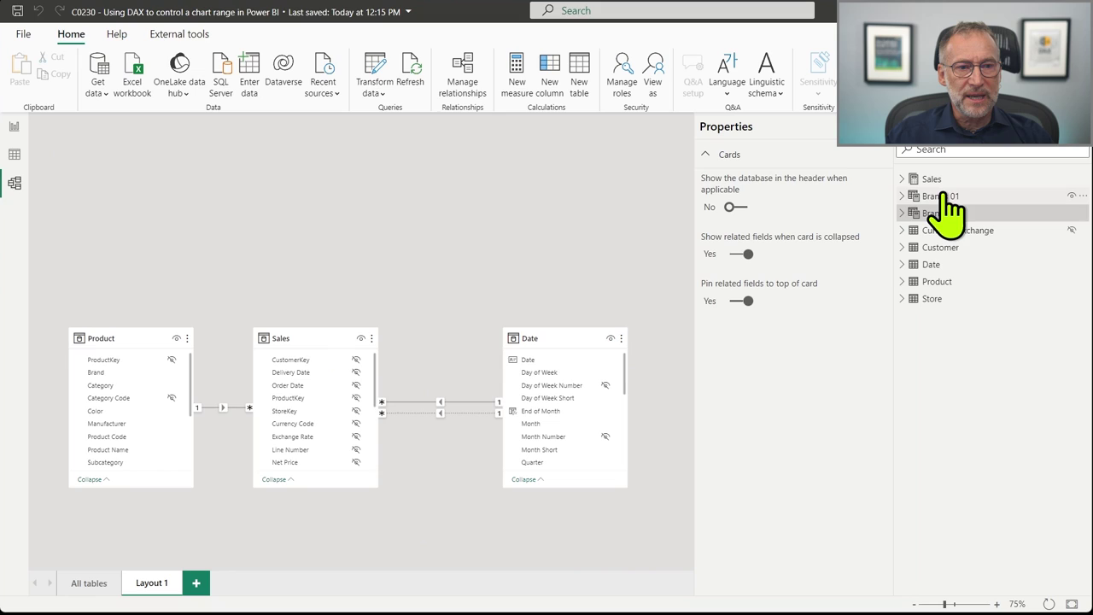
pyautogui.moveTo(946, 196); pyautogui.dragTo(241, 184)
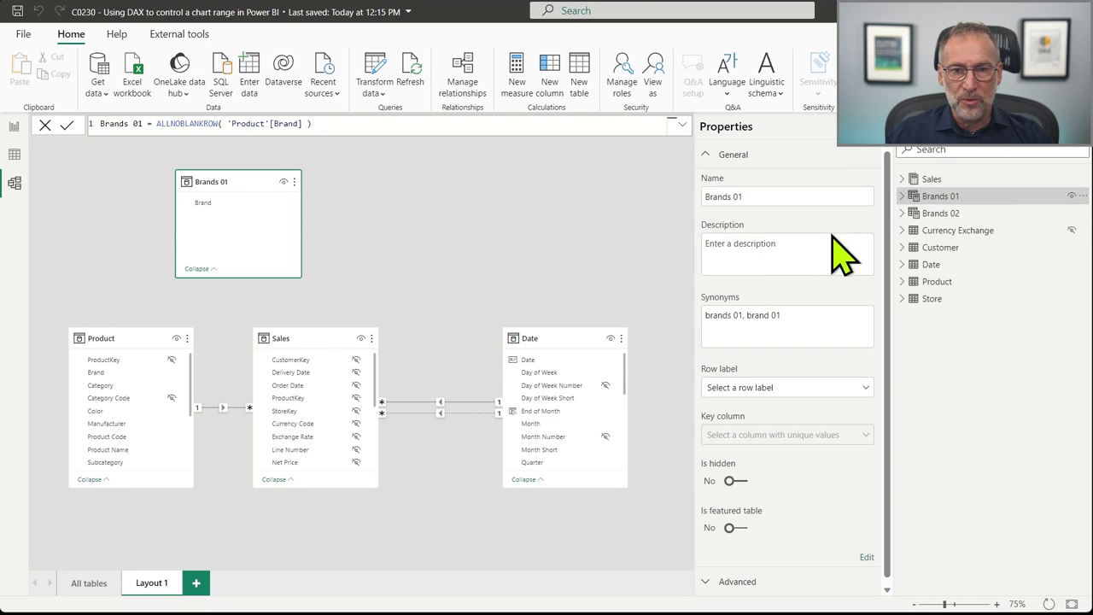
pyautogui.moveTo(940, 214); pyautogui.dragTo(451, 192)
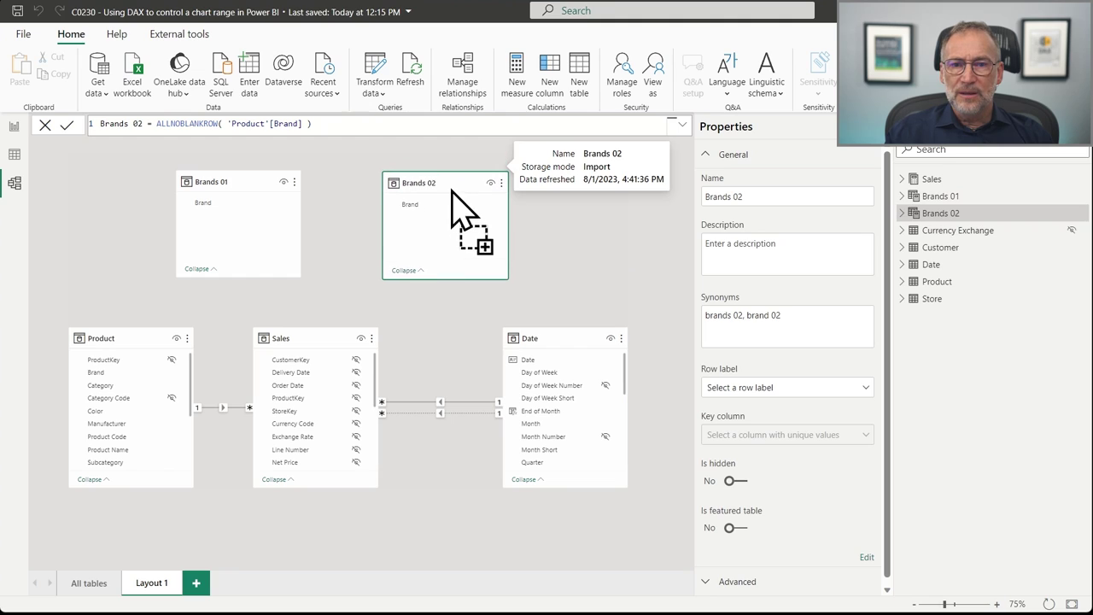
pyautogui.click(208, 179)
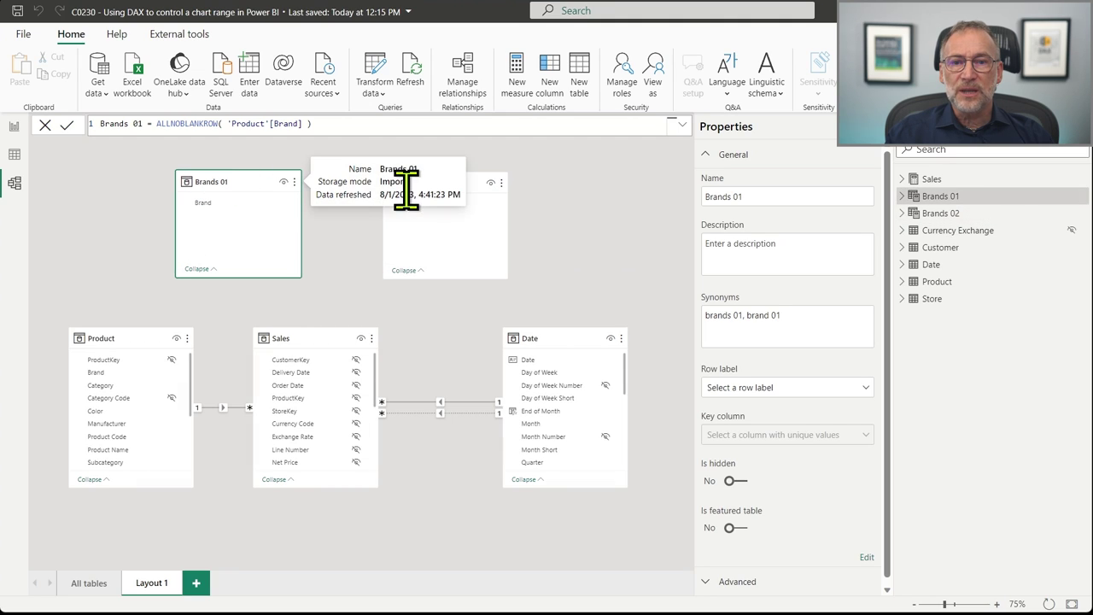
# - Return to the Demo 03 report page and replace the first Brand slicer's field with Brand from the Brands 01 table
pyautogui.click(551, 218)
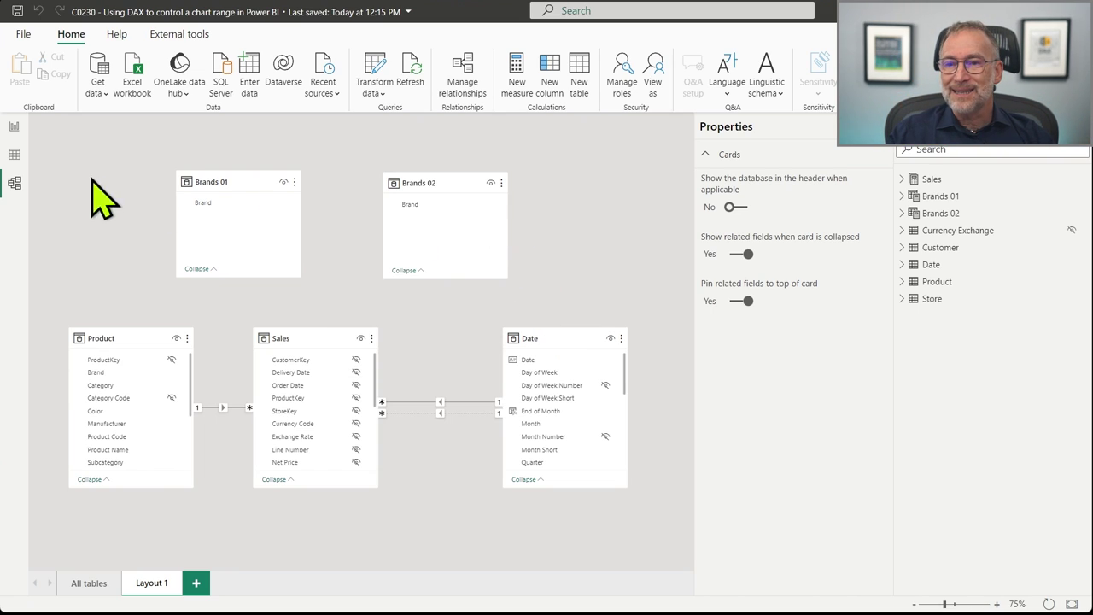
pyautogui.click(14, 126)
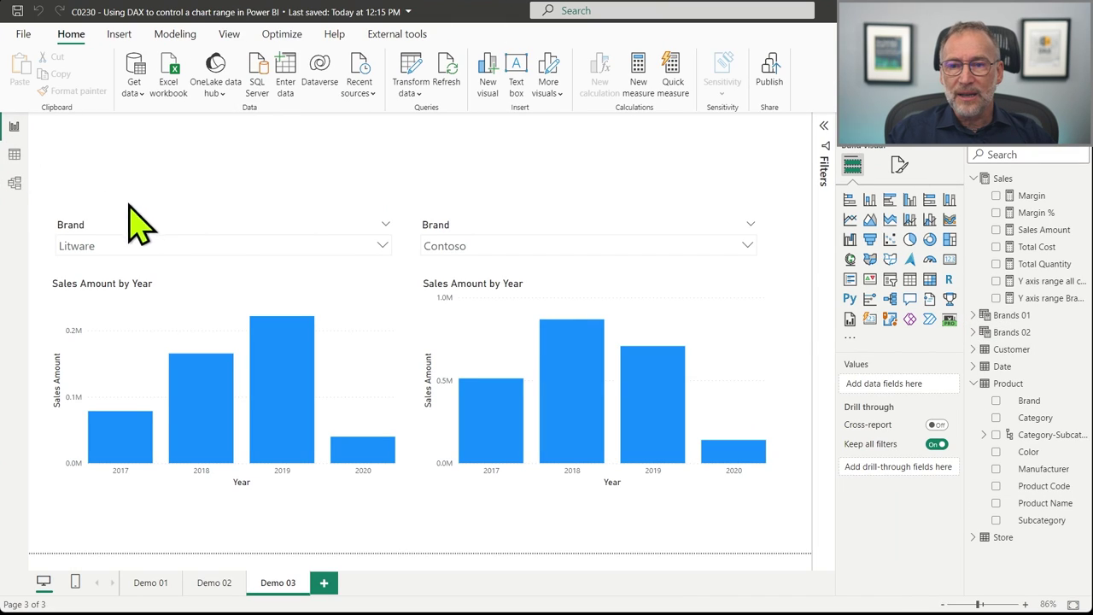
pyautogui.click(162, 243)
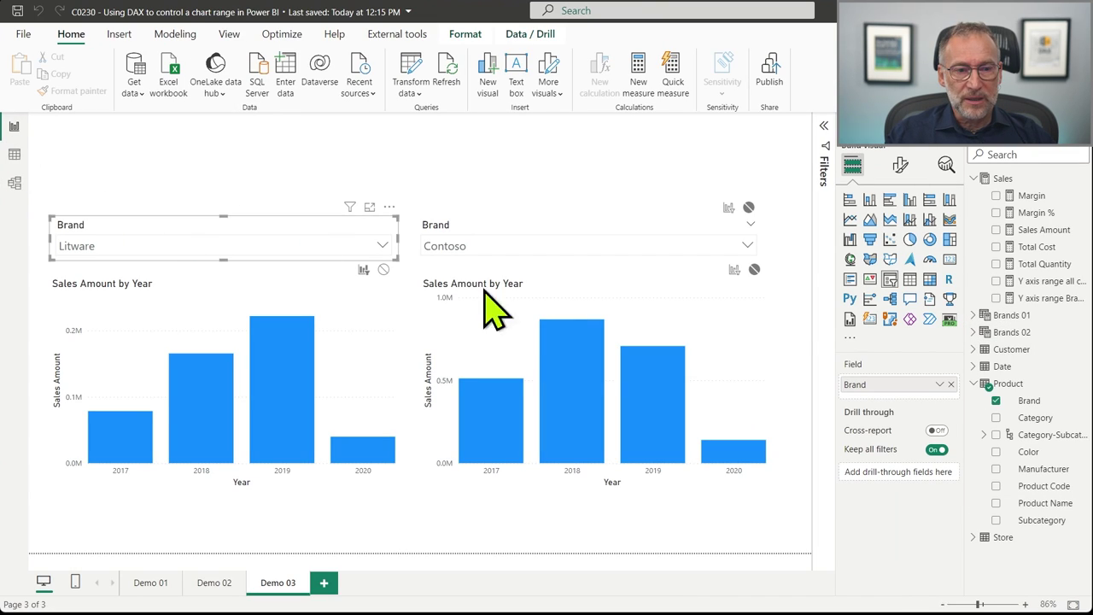
pyautogui.click(951, 384)
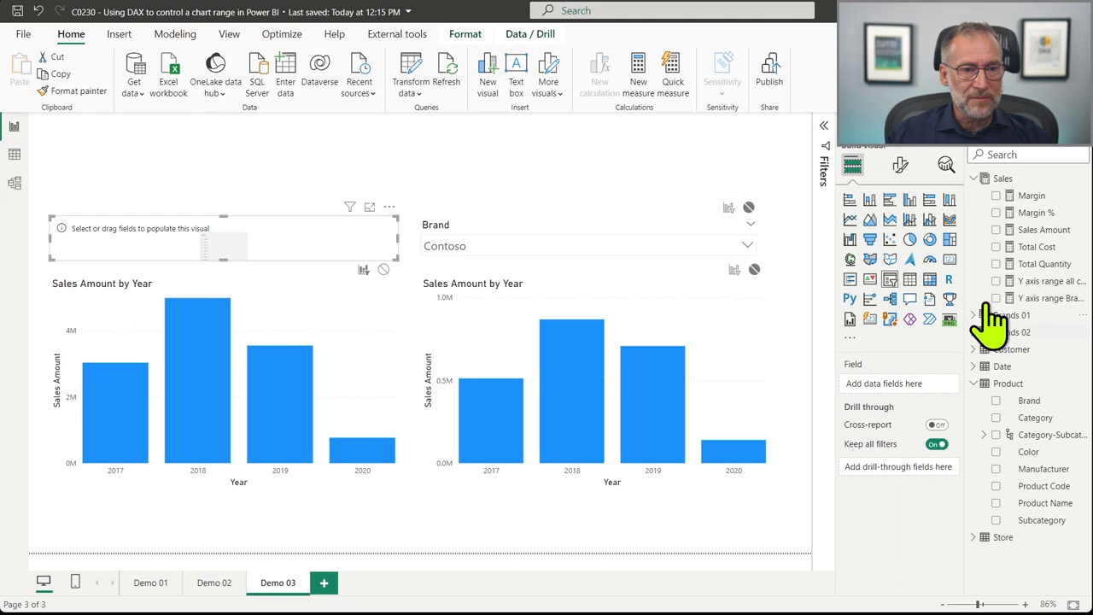
pyautogui.click(974, 315)
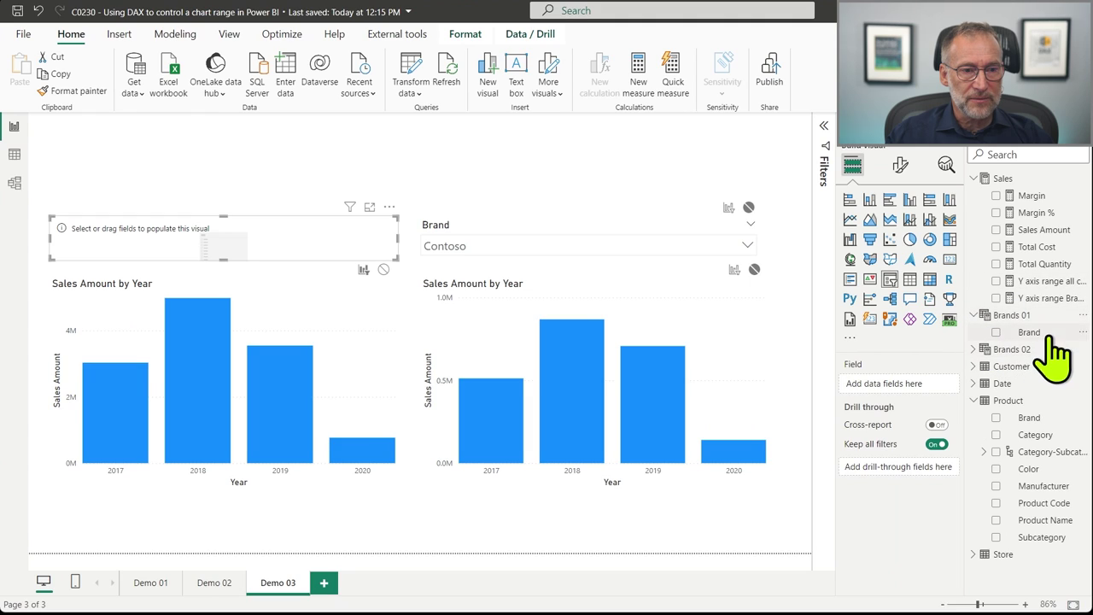
pyautogui.moveTo(1035, 333); pyautogui.dragTo(905, 389)
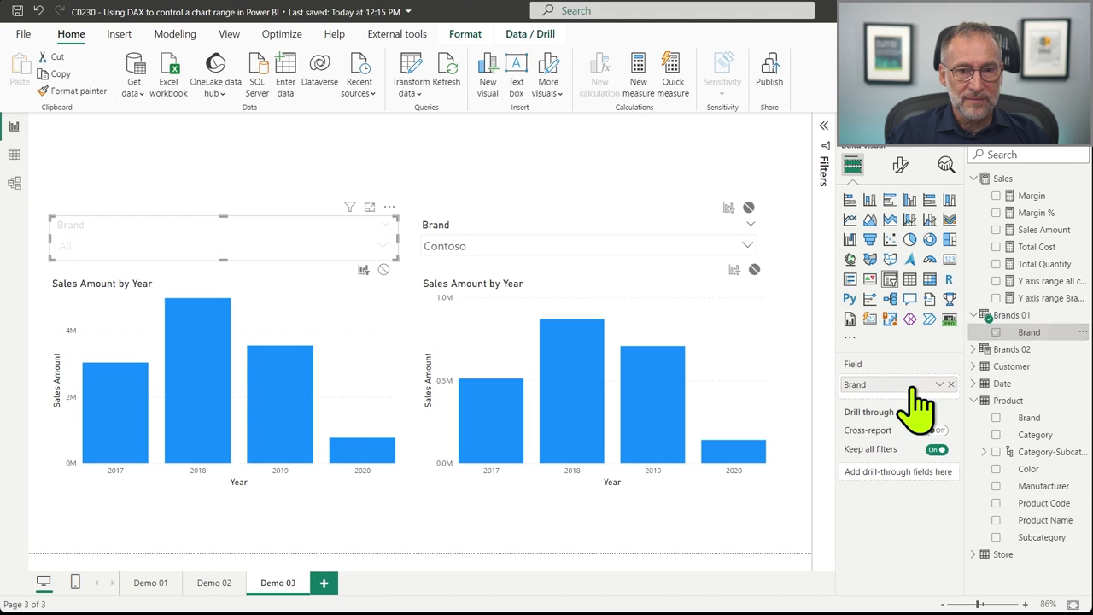
# - Replace the second Brand slicer's field with Brand from the Brands 02 table
pyautogui.click(537, 221)
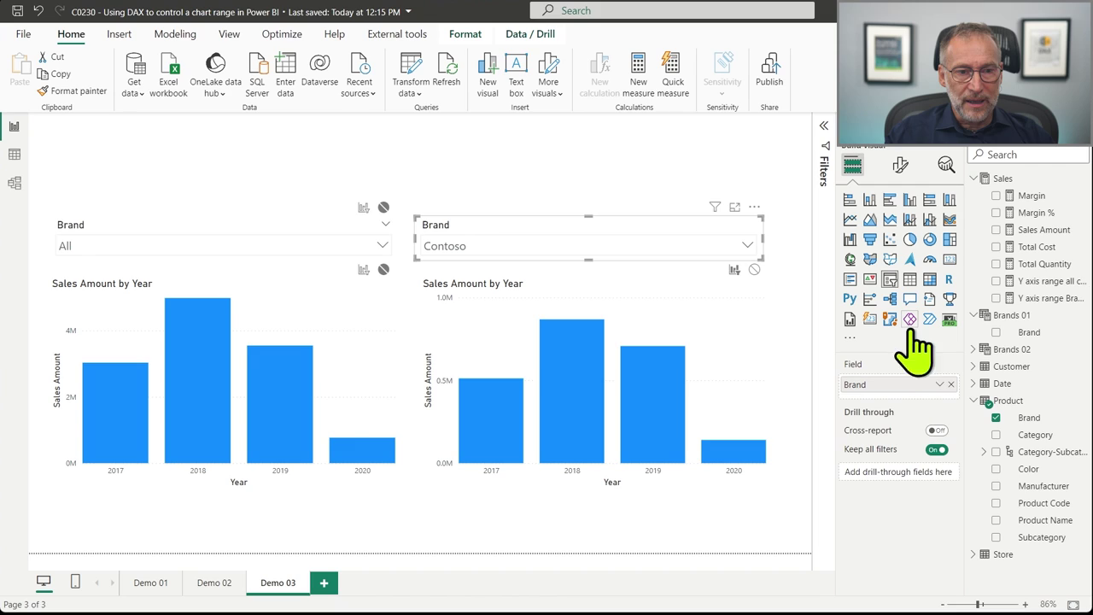
pyautogui.click(952, 384)
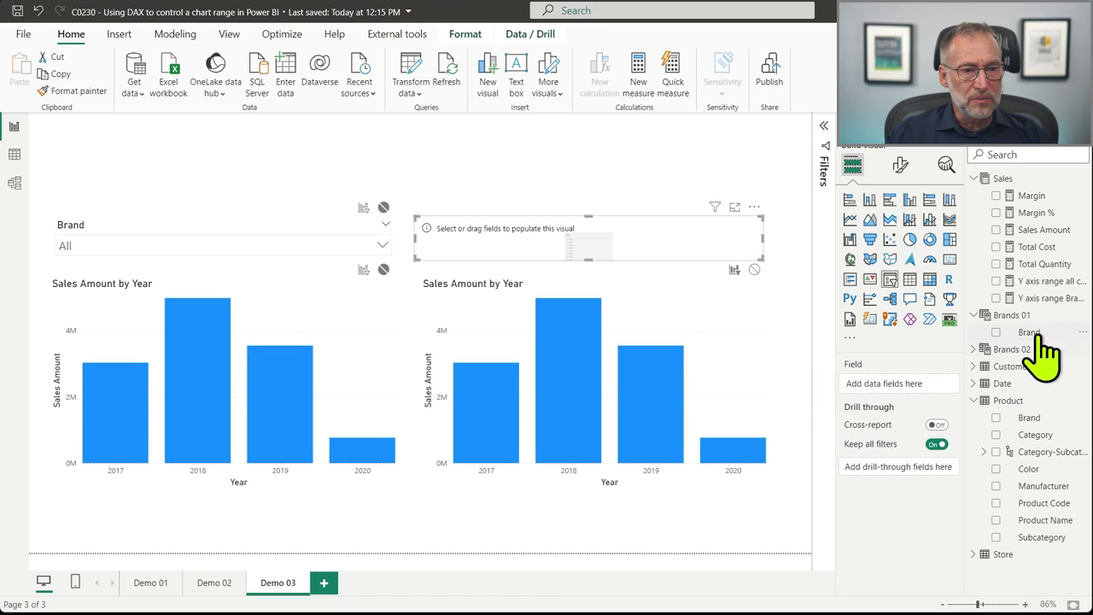
pyautogui.click(975, 349)
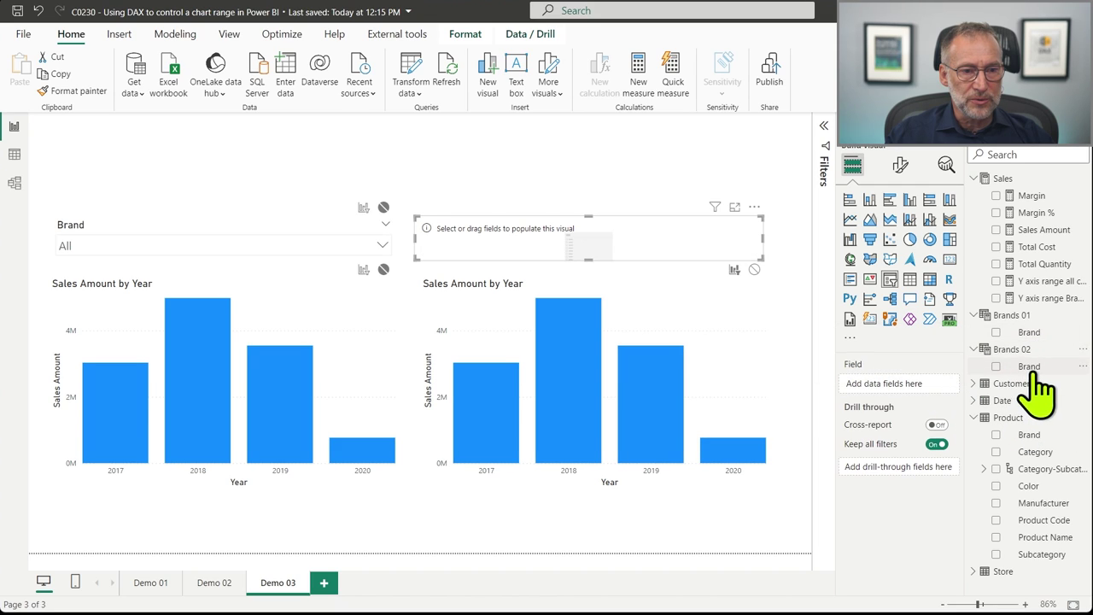
pyautogui.moveTo(1031, 373); pyautogui.dragTo(608, 241)
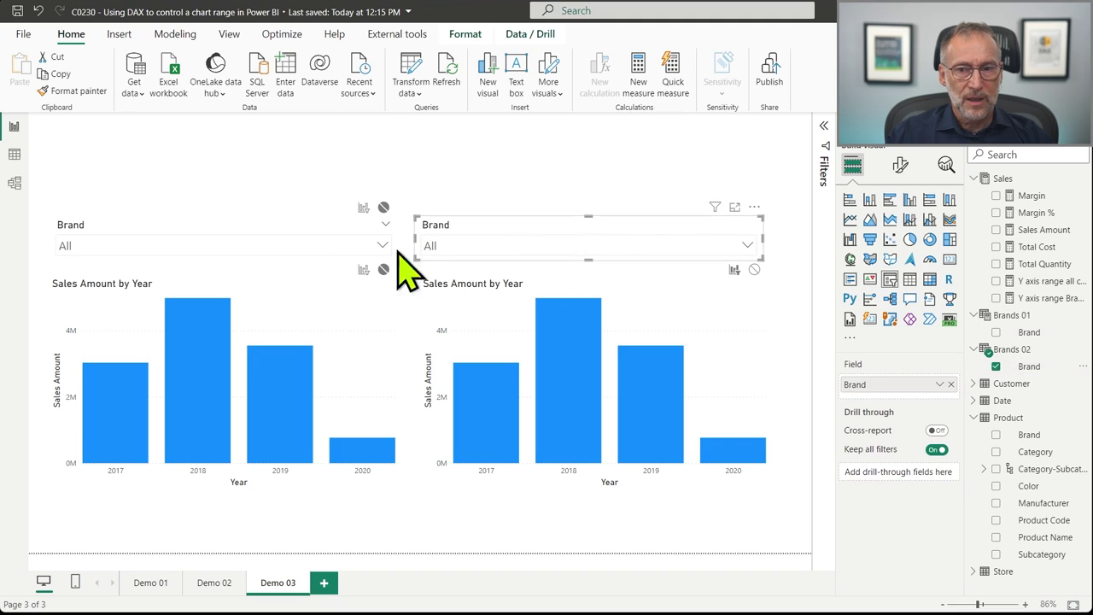
# - Test the first Brand slicer with several brands, including Fabrikam and Adventure Works, and leave The Phone Company selected
pyautogui.click(298, 248)
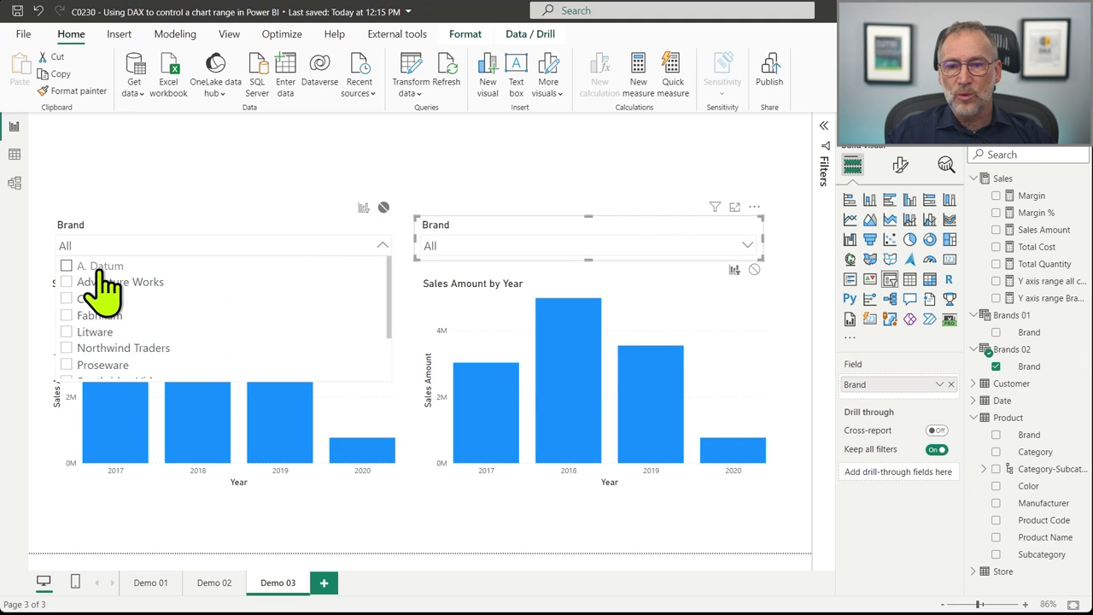
pyautogui.click(101, 266)
pyautogui.click(102, 332)
pyautogui.click(111, 315)
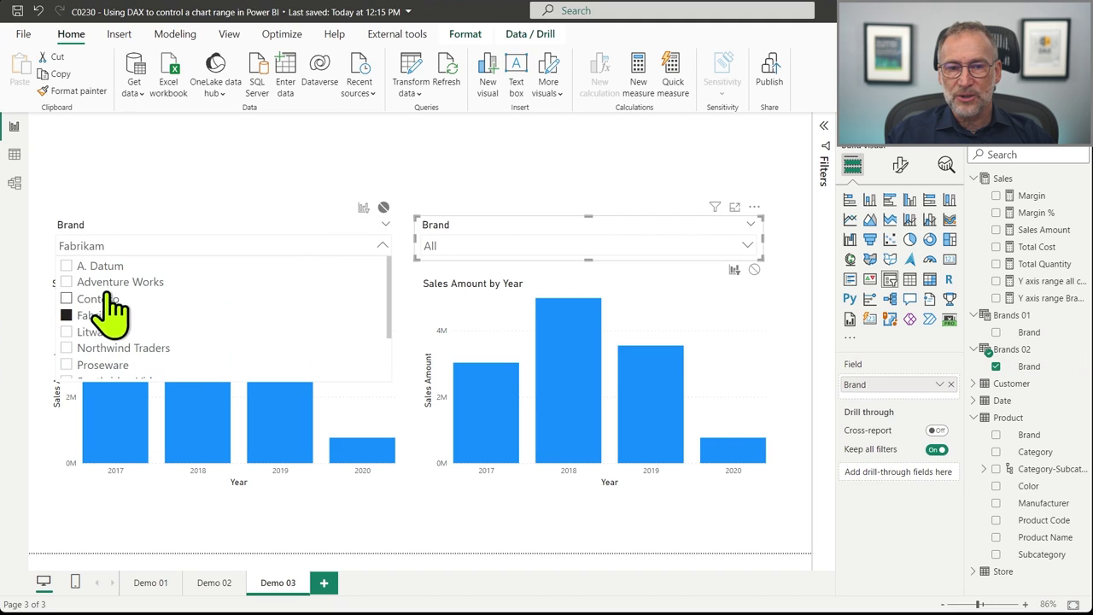
pyautogui.click(124, 282)
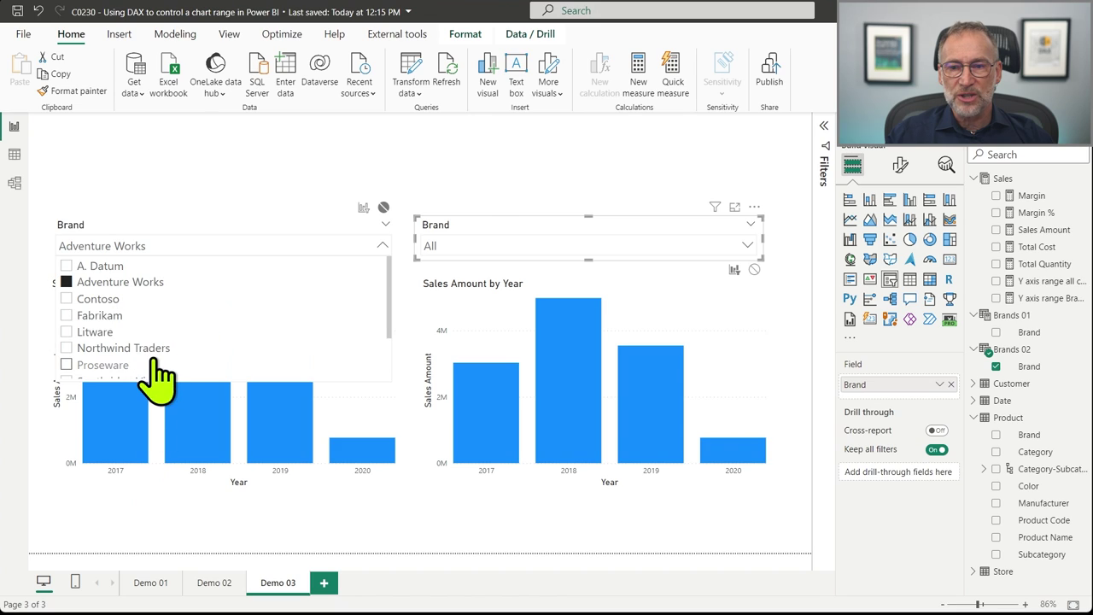
pyautogui.scroll(-1, 128, 346)
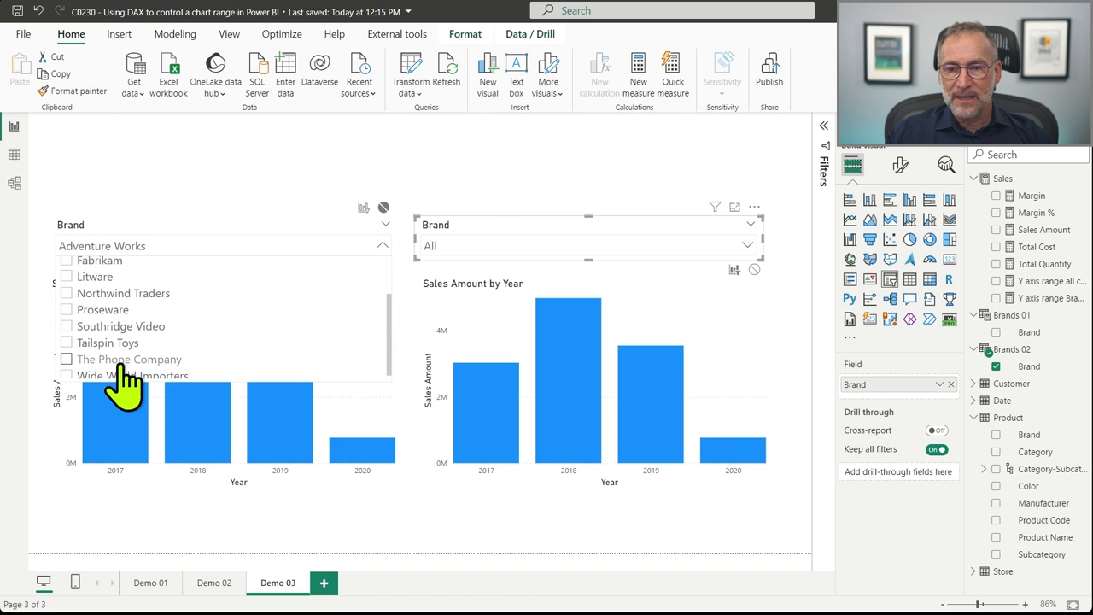
pyautogui.click(120, 360)
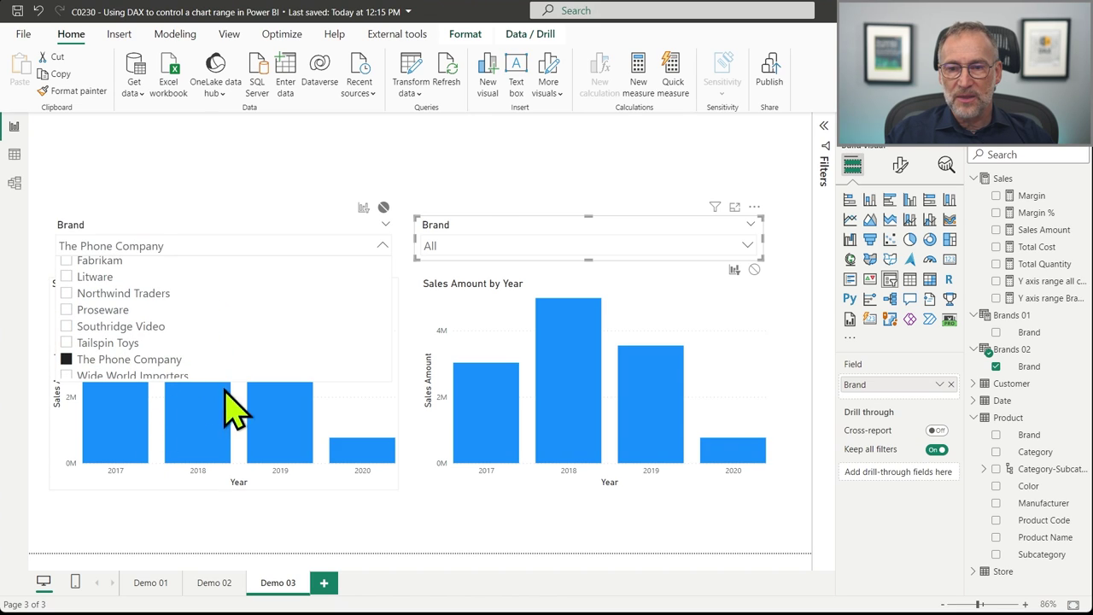
pyautogui.click(129, 362)
pyautogui.click(170, 362)
pyautogui.click(214, 504)
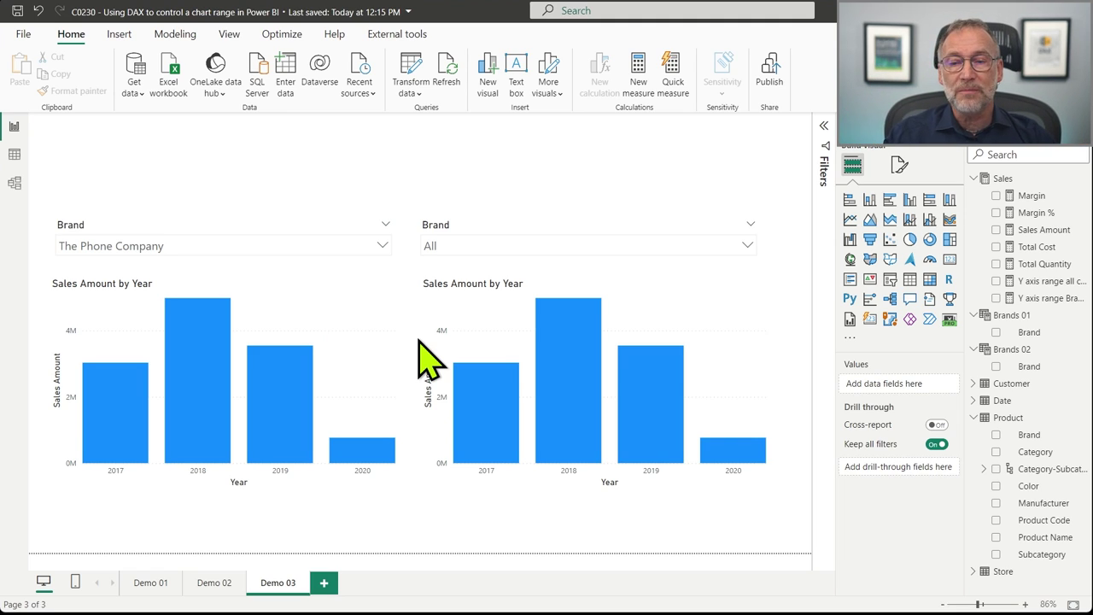
# - Check the visual interactions of both Brand slicers with the two yearly charts
pyautogui.click(325, 239)
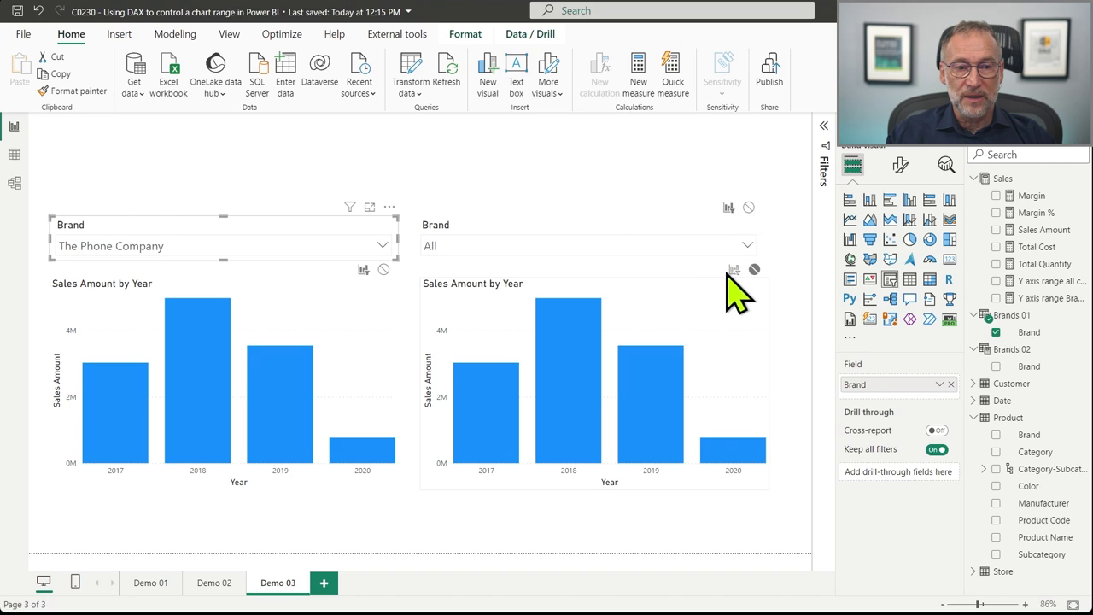
pyautogui.click(581, 233)
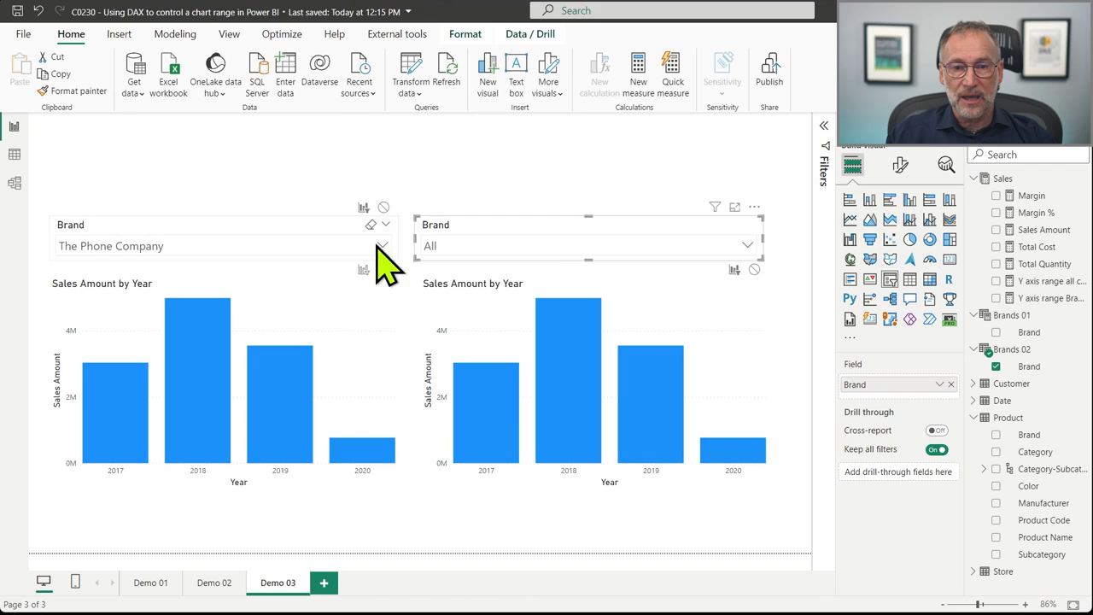
pyautogui.click(441, 517)
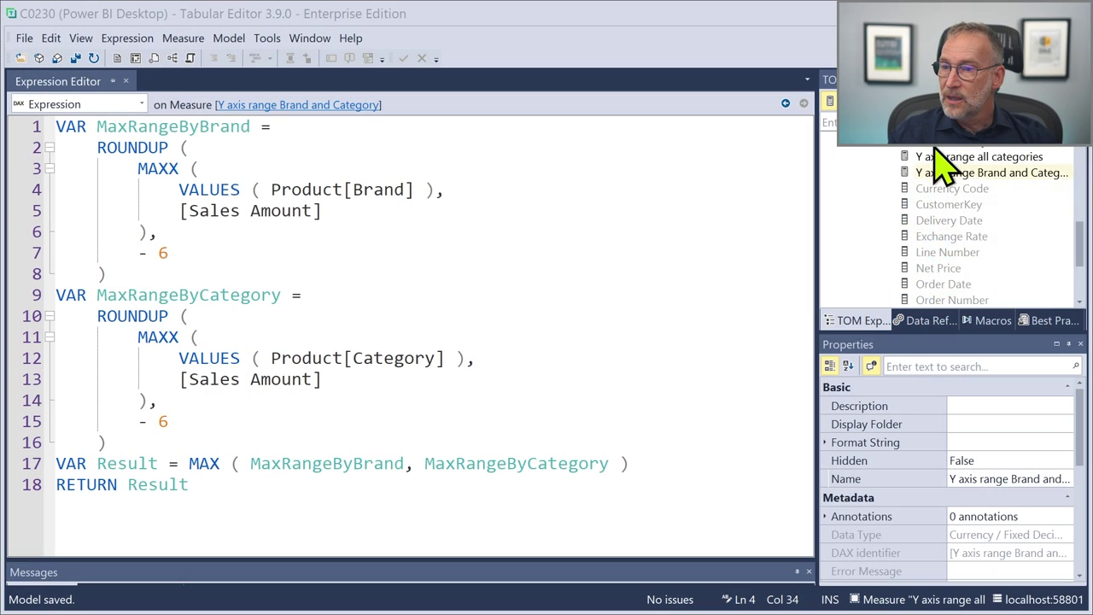
# - In Tabular Editor, create a new measure in the Sales table and name it Sales 01
pyautogui.scroll(4, 922, 214)
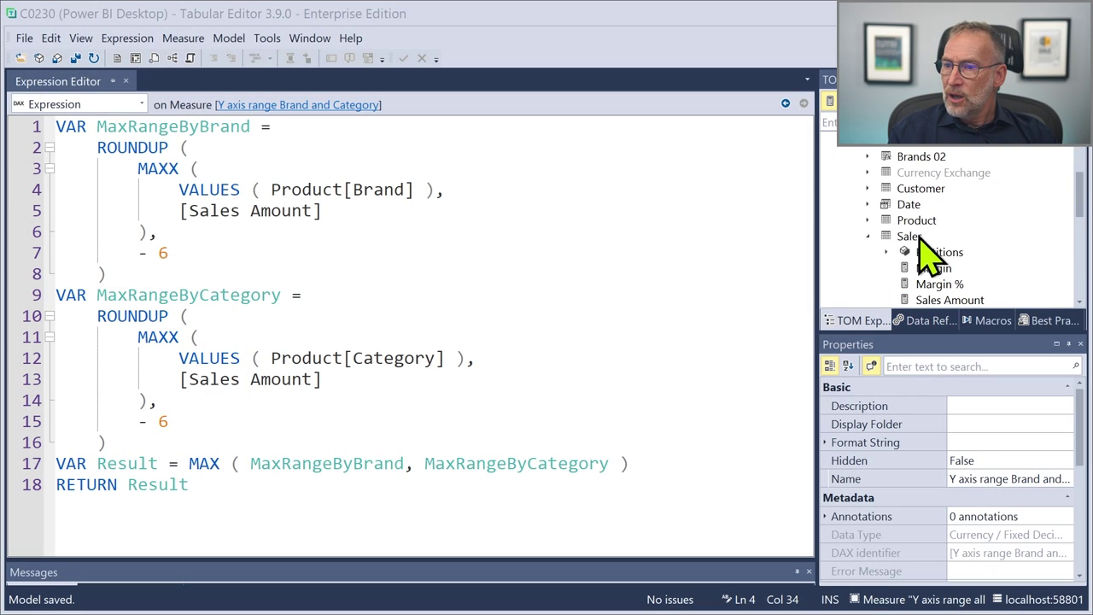
pyautogui.click(921, 240)
pyautogui.rightClick(921, 242)
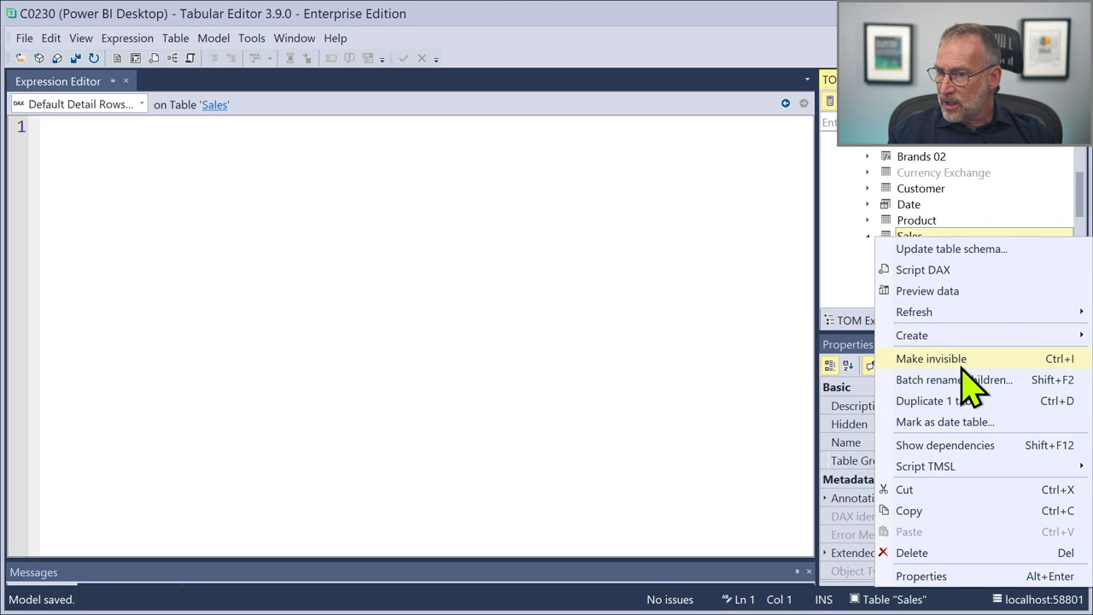
pyautogui.moveTo(952, 336)
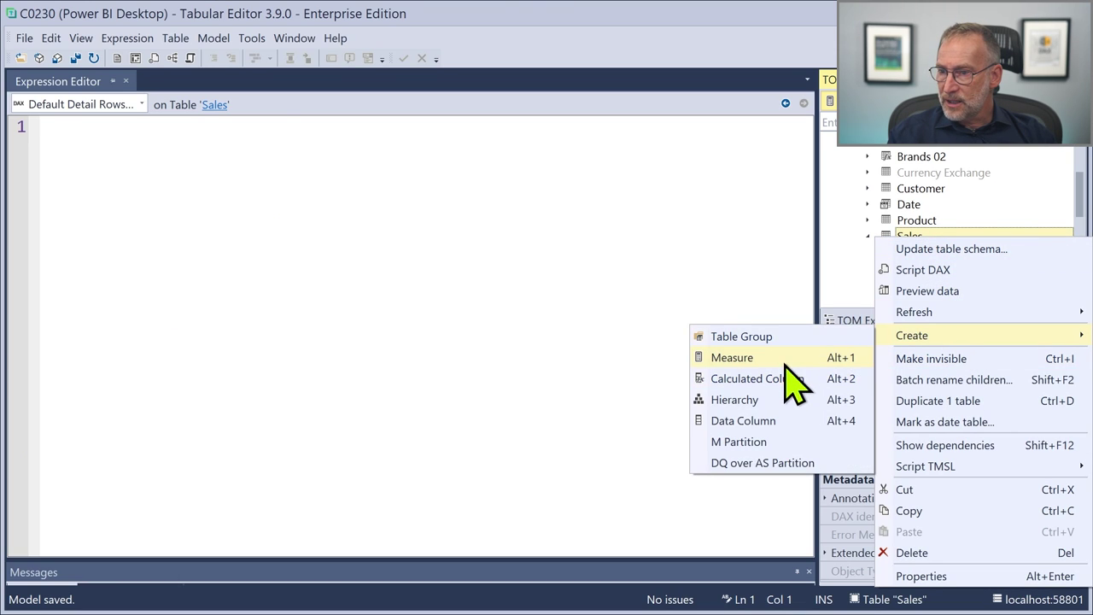
pyautogui.click(784, 359)
pyautogui.write('Sales 01')
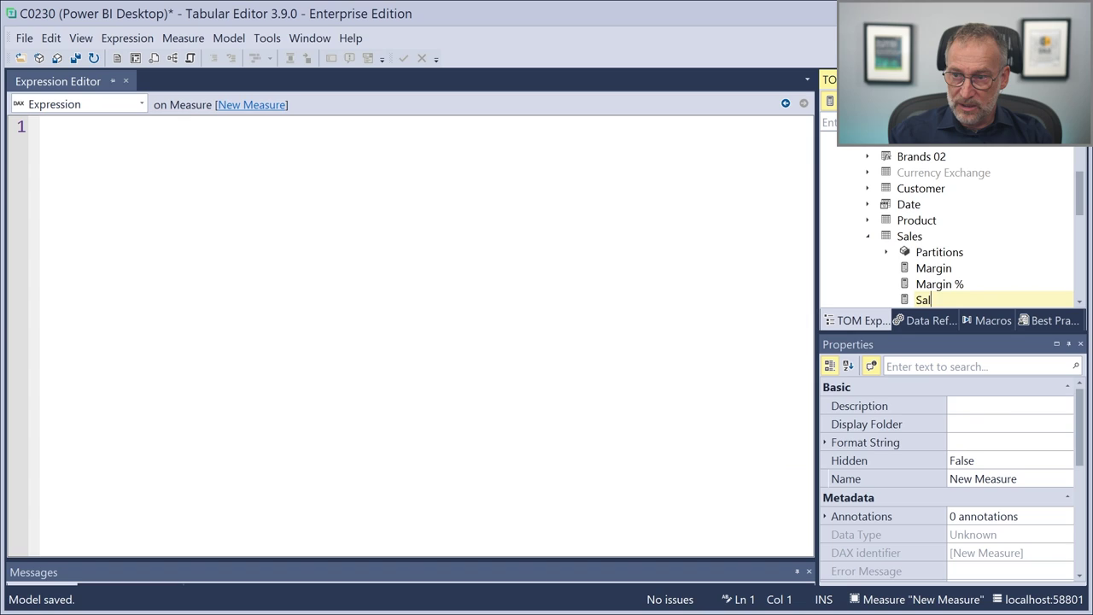
# - Start the Sales 01 expression with CALCULATE and [Sales Amount] as its first argument
pyautogui.click(538, 366)
pyautogui.write('CAL')
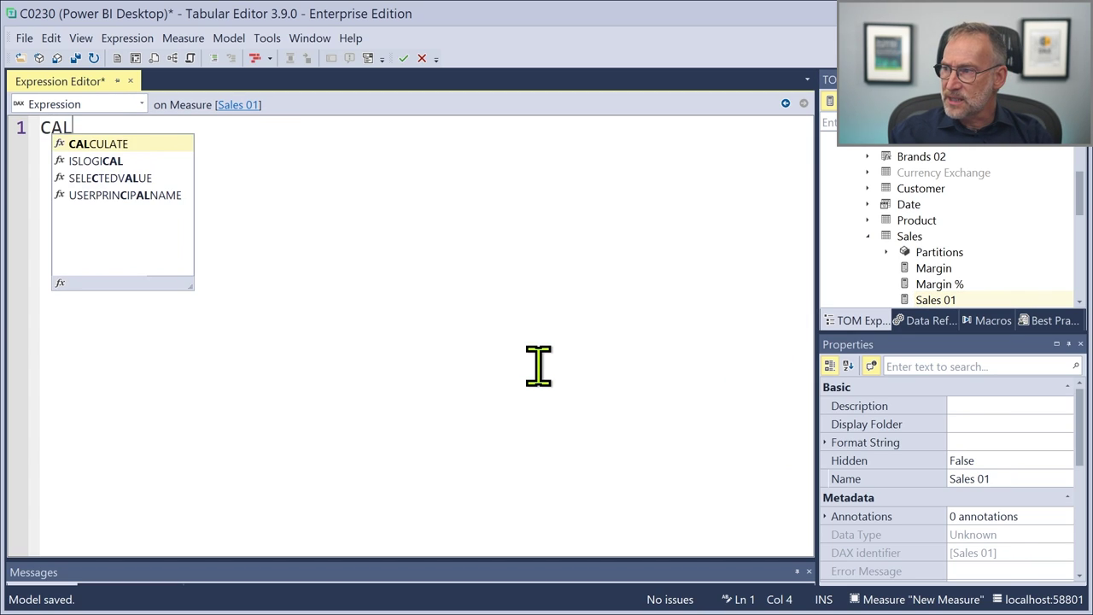
pyautogui.press('Tab')
pyautogui.press('Return')
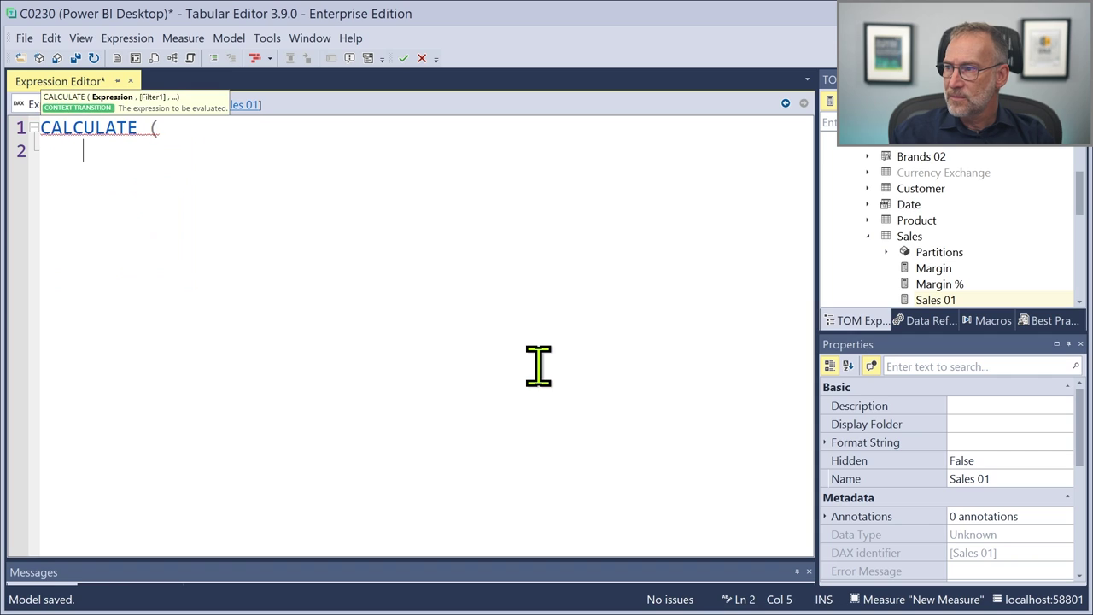
pyautogui.write('[S')
pyautogui.press('Tab')
pyautogui.write(',')
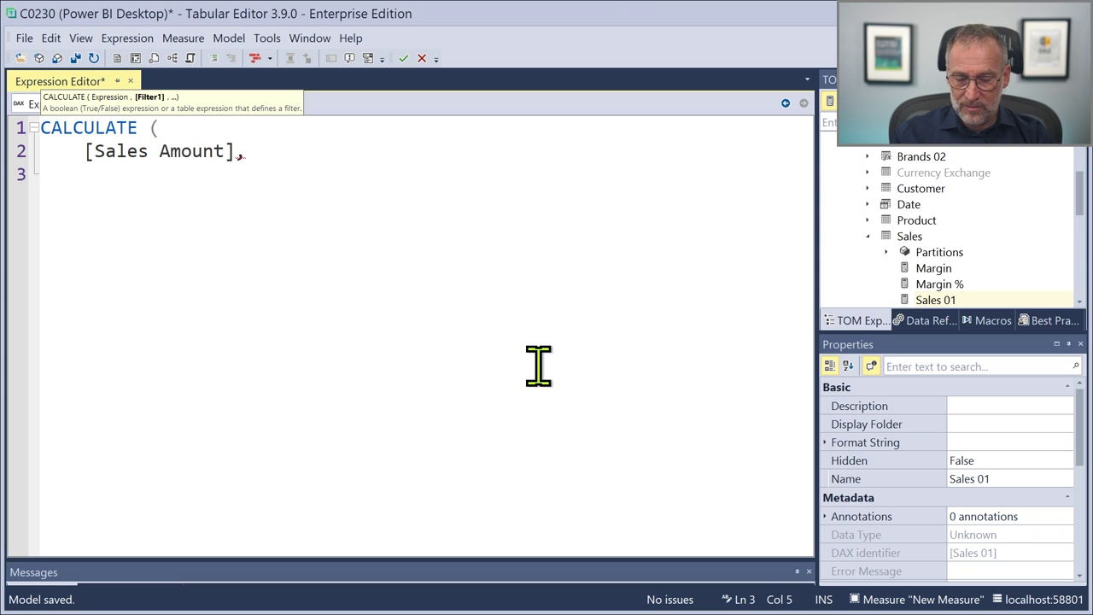
# - Add VALUES ( 'Brands 01'[Brand] ) as the CALCULATE filter argument and format the expression
pyautogui.write('VALU')
pyautogui.press('Tab')
pyautogui.write('( Br')
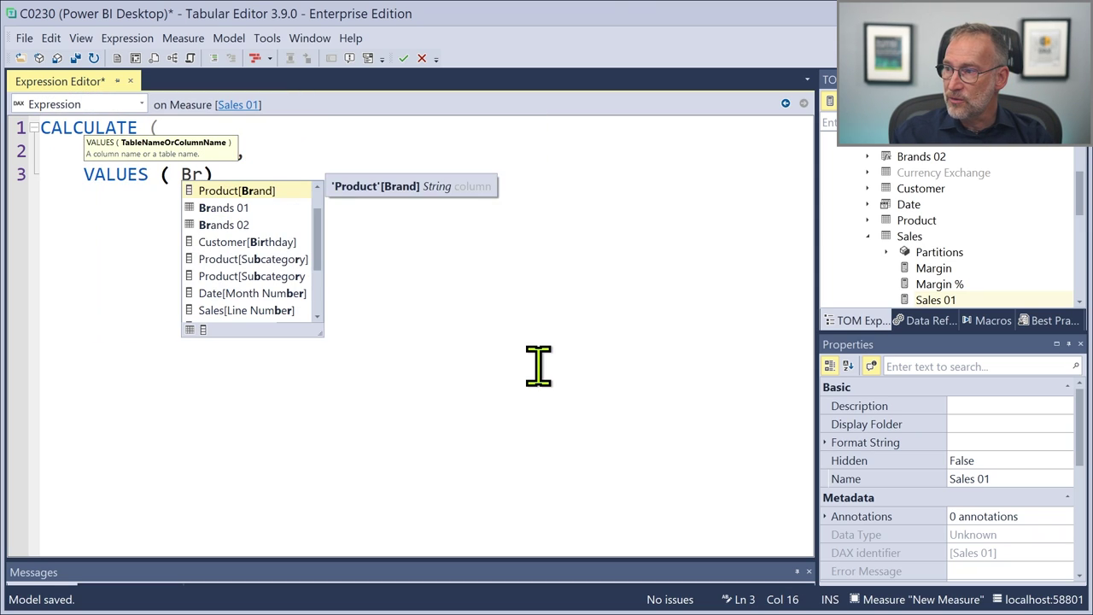
pyautogui.press('Down')
pyautogui.press('Tab')
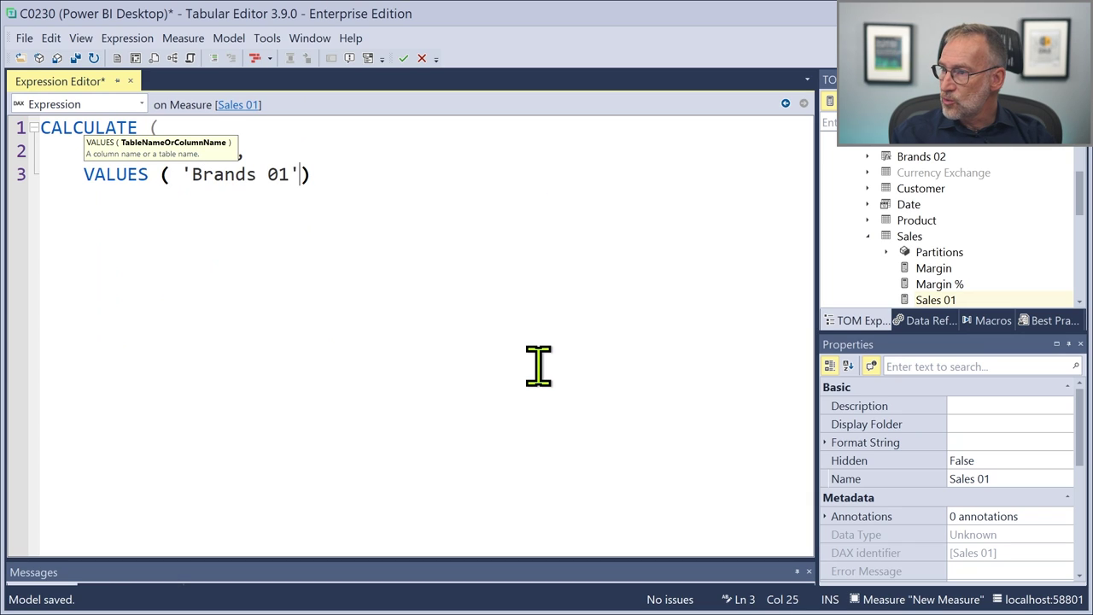
pyautogui.write('[')
pyautogui.press('Tab')
pyautogui.press('F6')
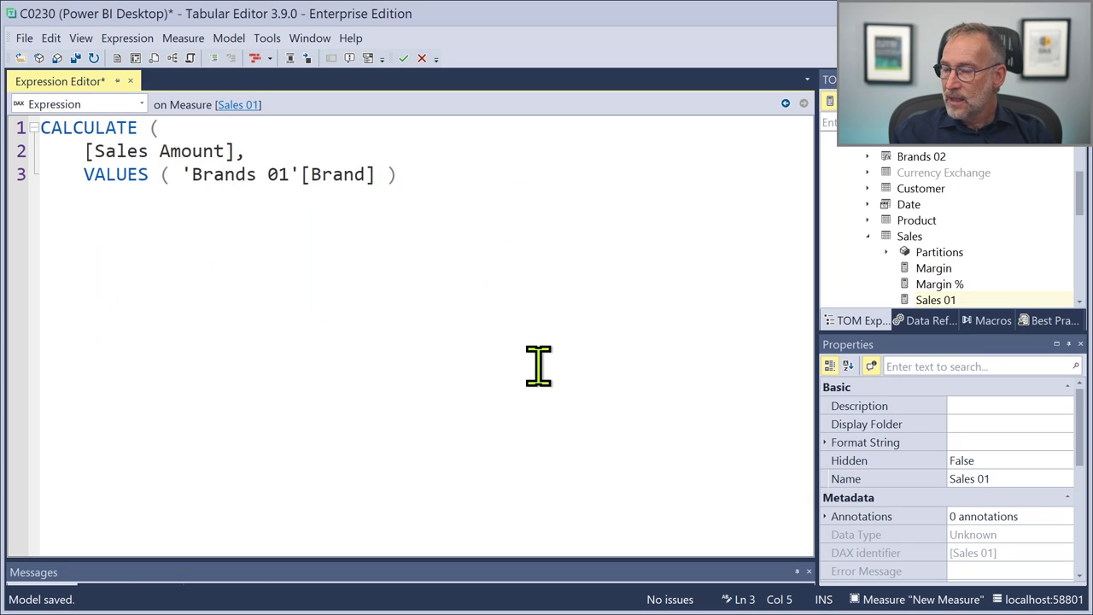
# - Wrap the VALUES ( 'Brands 01'[Brand] ) filter in a TREATAS function
pyautogui.write('TREATES')
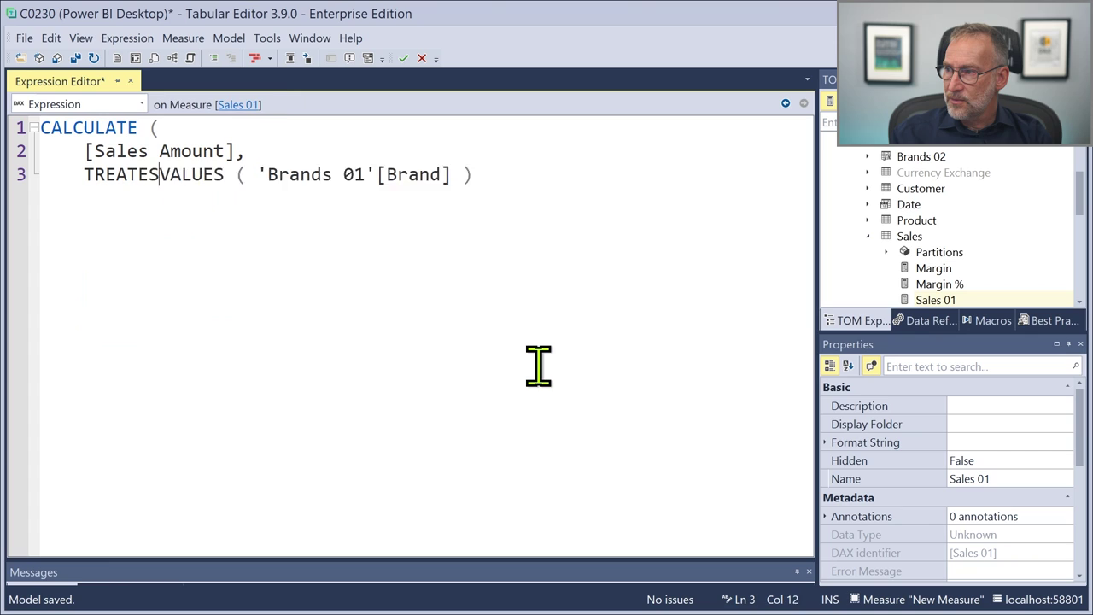
pyautogui.press('BackSpace')
pyautogui.press('BackSpace')
pyautogui.write('AS (')
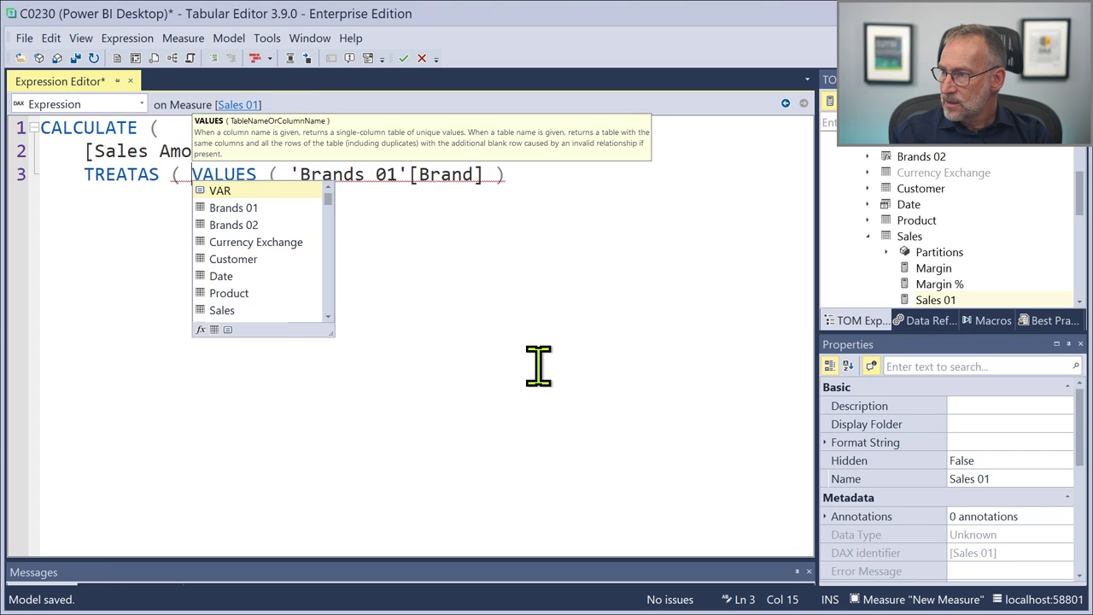
# - Add Product[Brand] as the target column argument of TREATAS, after VALUES ( 'Brands 01'[Brand] )
pyautogui.press('End')
pyautogui.write(', Pro')
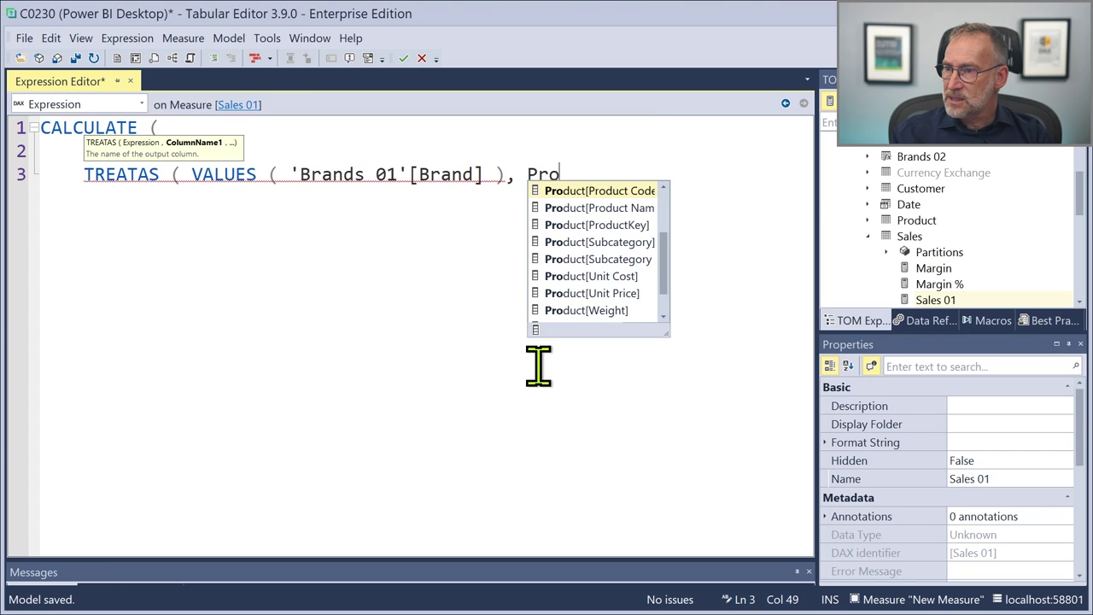
pyautogui.press('Down')
pyautogui.press('Down')
pyautogui.press('Down')
pyautogui.press('Down')
pyautogui.press('Down')
pyautogui.press('Down')
pyautogui.press('Down')
pyautogui.press('Down')
pyautogui.press('Down')
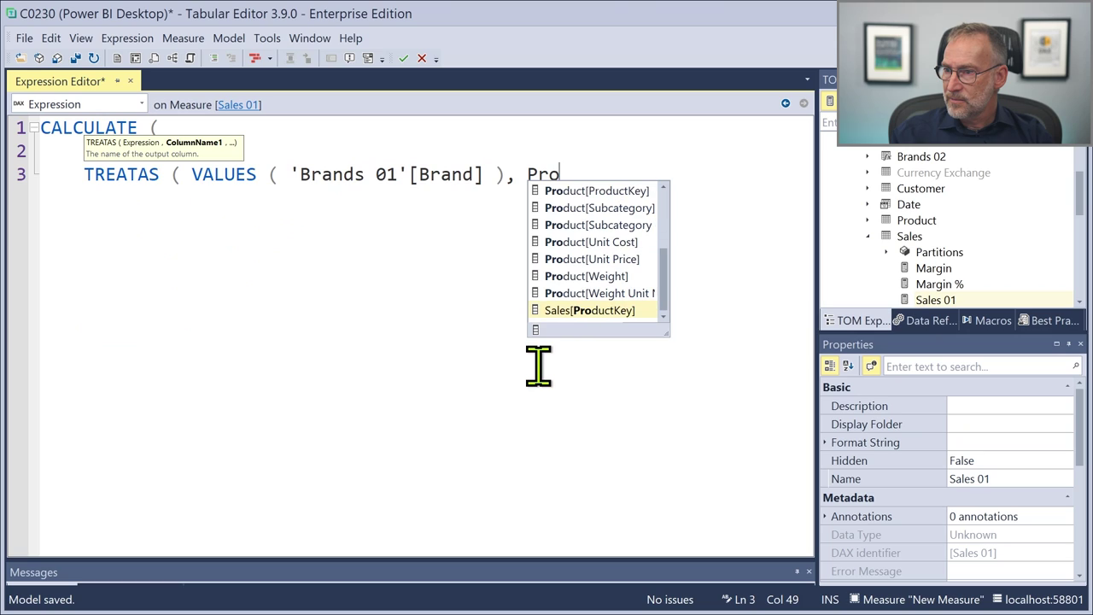
pyautogui.press('Up')
pyautogui.hotkey('ctrl', 'Home')
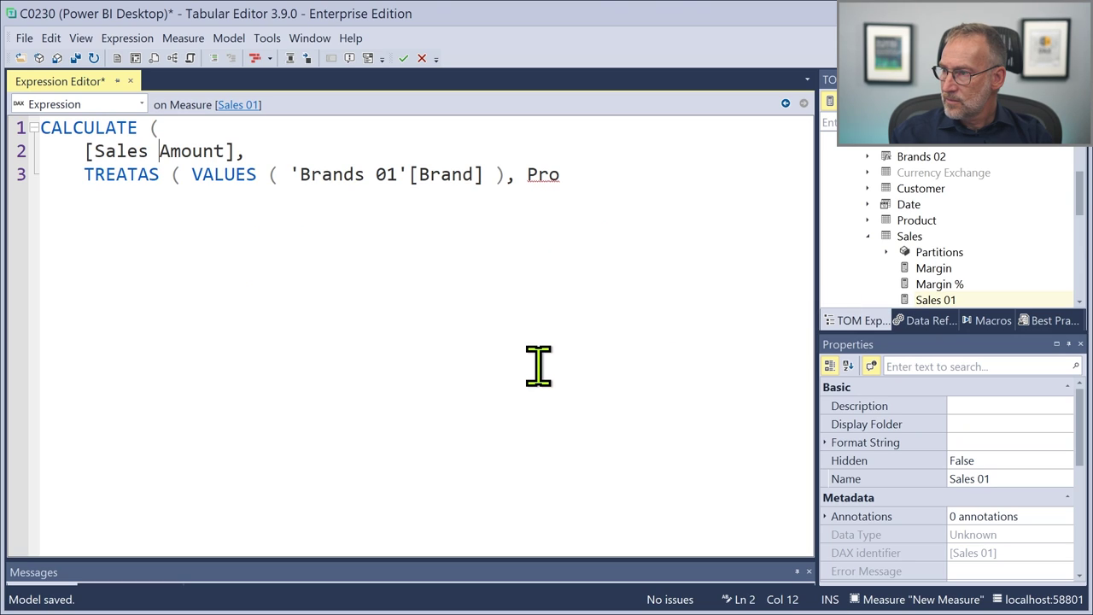
pyautogui.write('o')
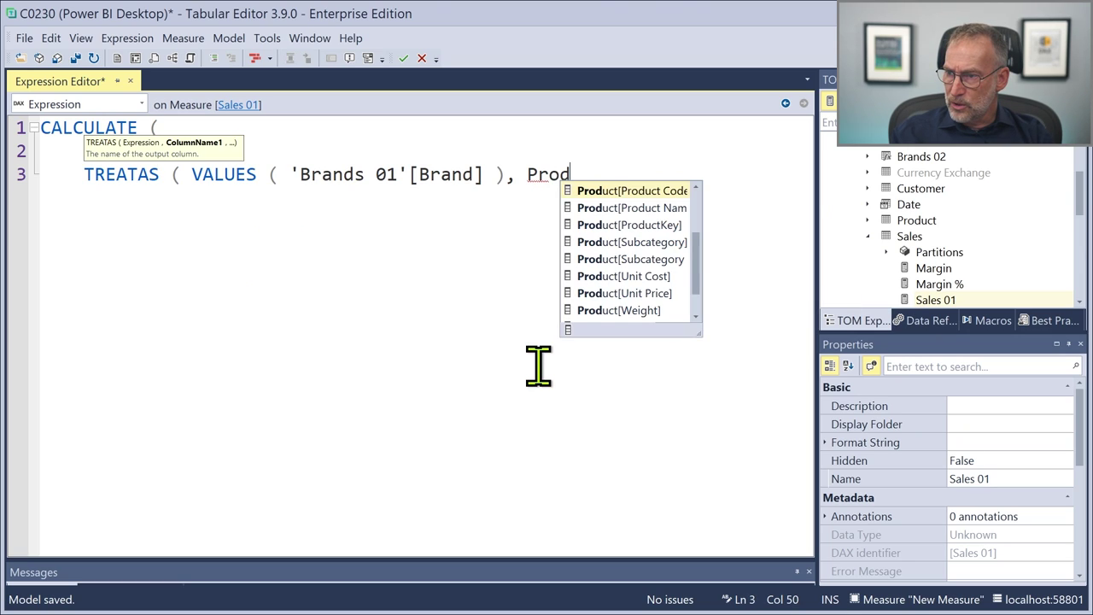
pyautogui.write('d')
pyautogui.press('Tab')
pyautogui.press('Left')
pyautogui.hotkey('ctrl', 'shift', 'Left')
pyautogui.hotkey('ctrl', 'shift', 'Left')
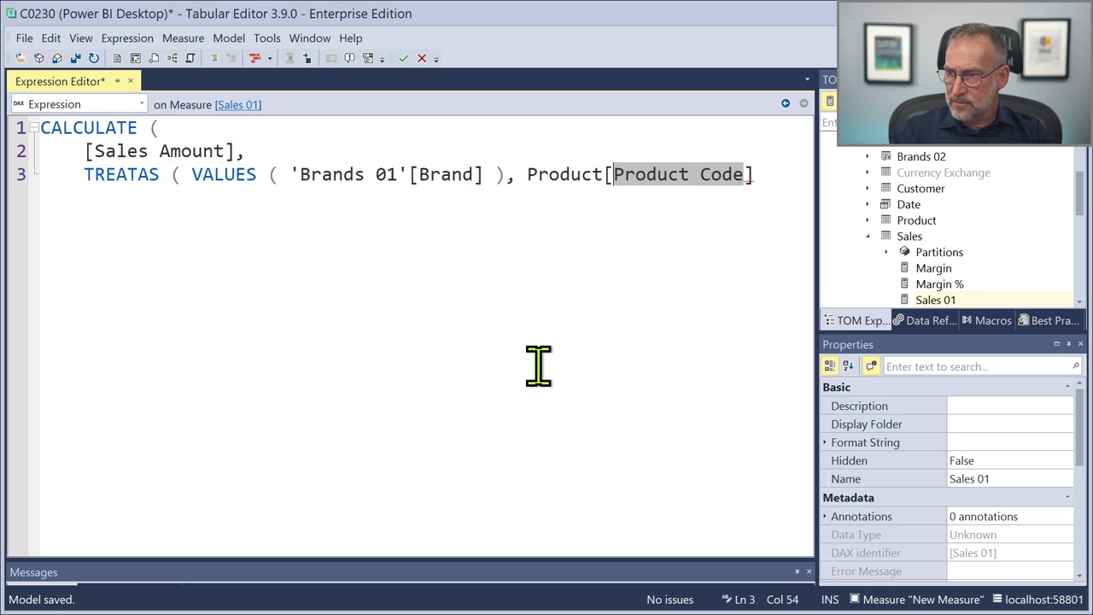
pyautogui.write('Br')
pyautogui.press('Tab')
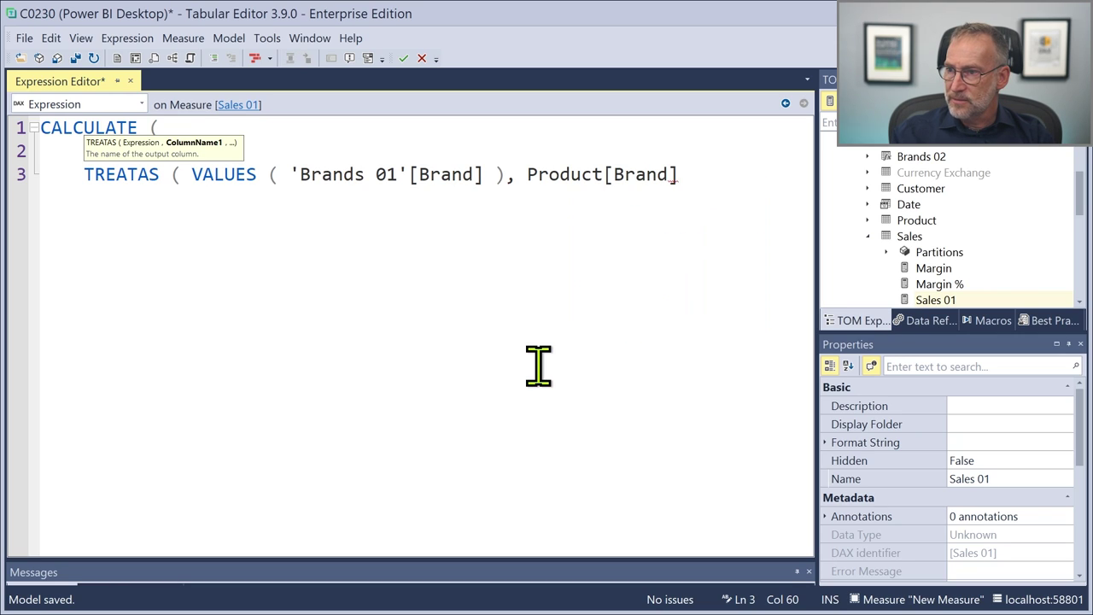
# - Close the TREATAS and CALCULATE calls and format the Sales 01 expression
pyautogui.write(')')
pyautogui.press('Return')
pyautogui.press('BackSpace')
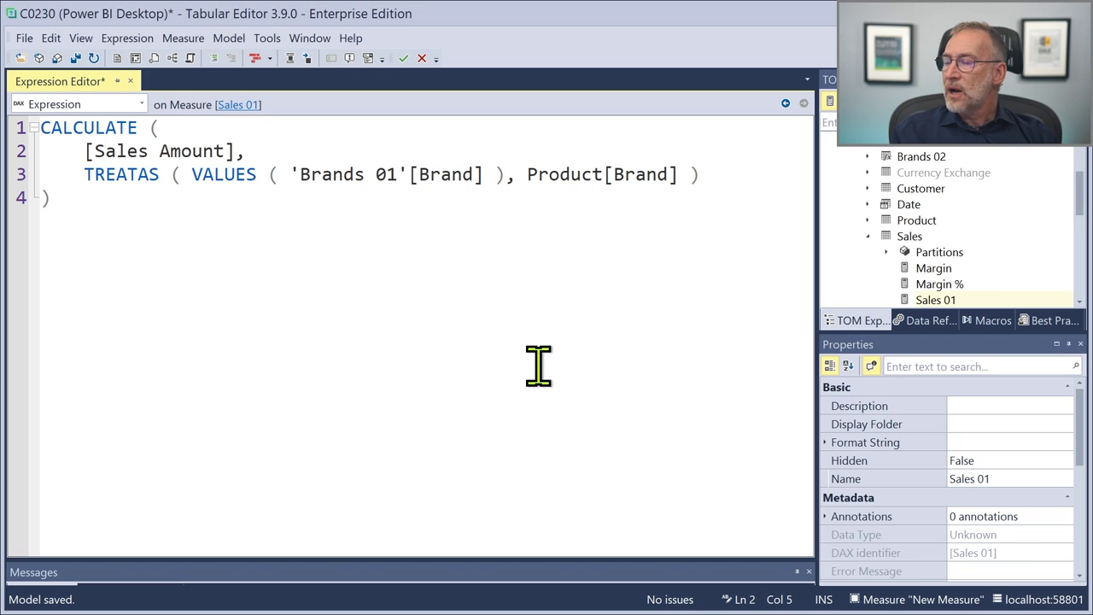
pyautogui.moveTo(290, 174); pyautogui.dragTo(671, 175)
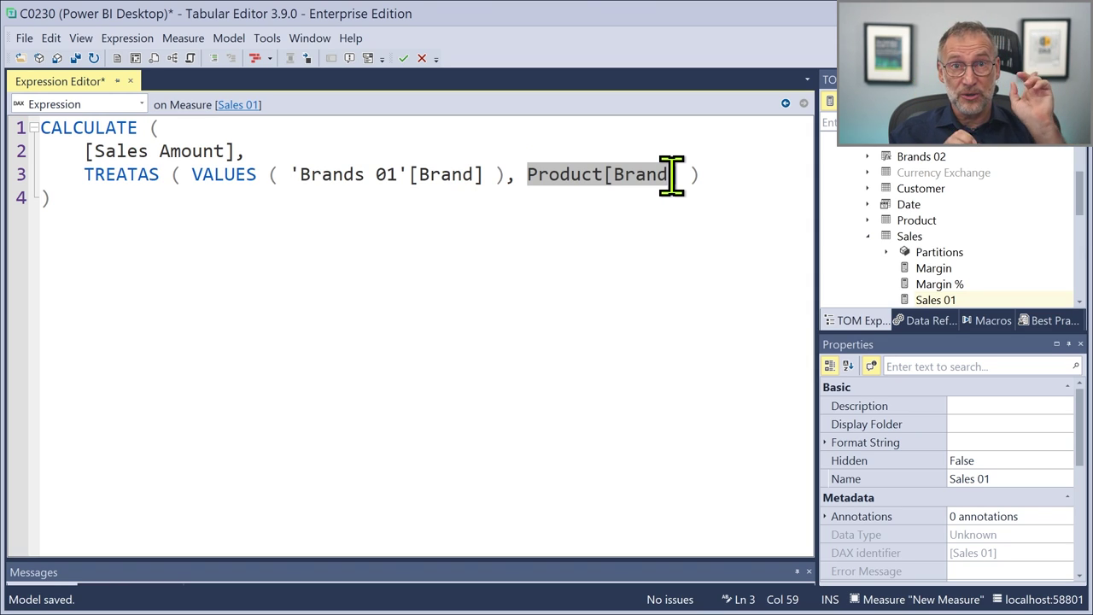
pyautogui.click(690, 270)
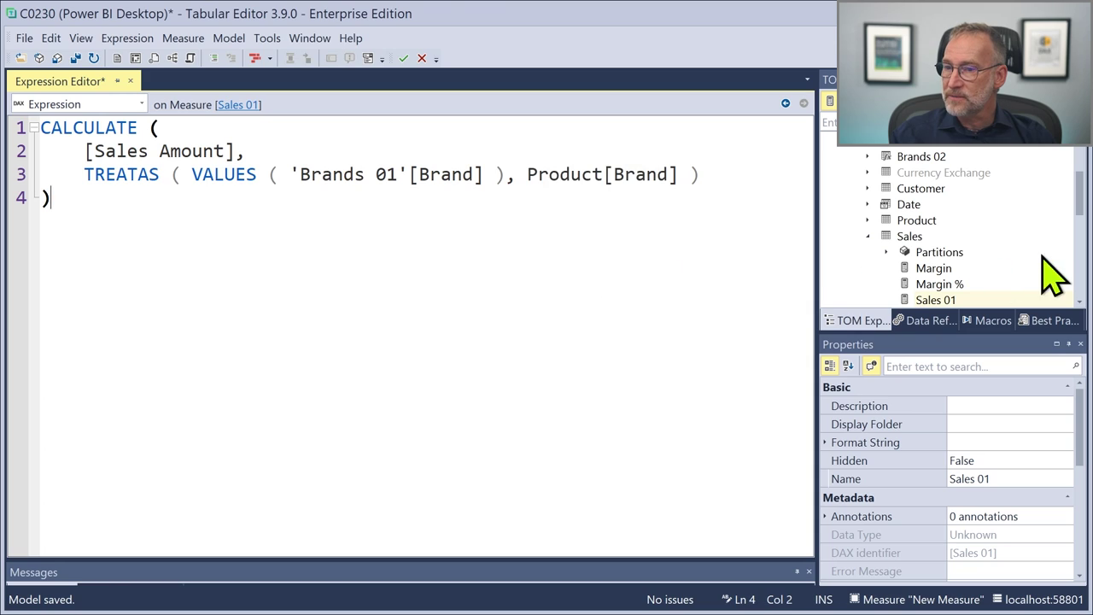
# - Duplicate the Sales 01 measure in the Sales table and rename the copy Sales 02
pyautogui.click(910, 237)
pyautogui.scroll(-2, 939, 248)
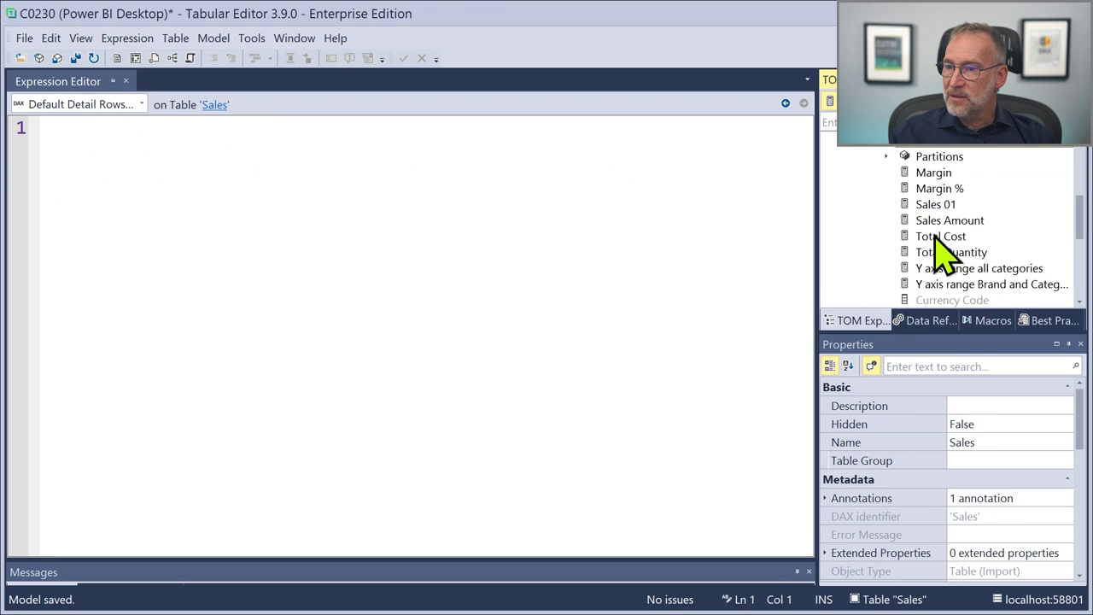
pyautogui.click(944, 205)
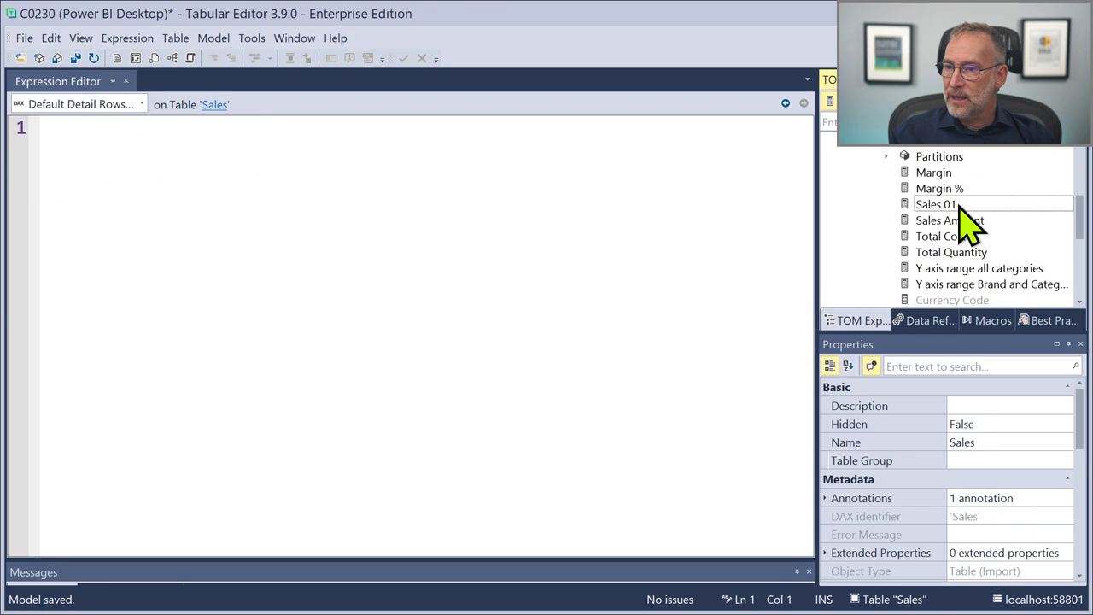
pyautogui.click(928, 145)
pyautogui.hotkey('ctrl', 'v')
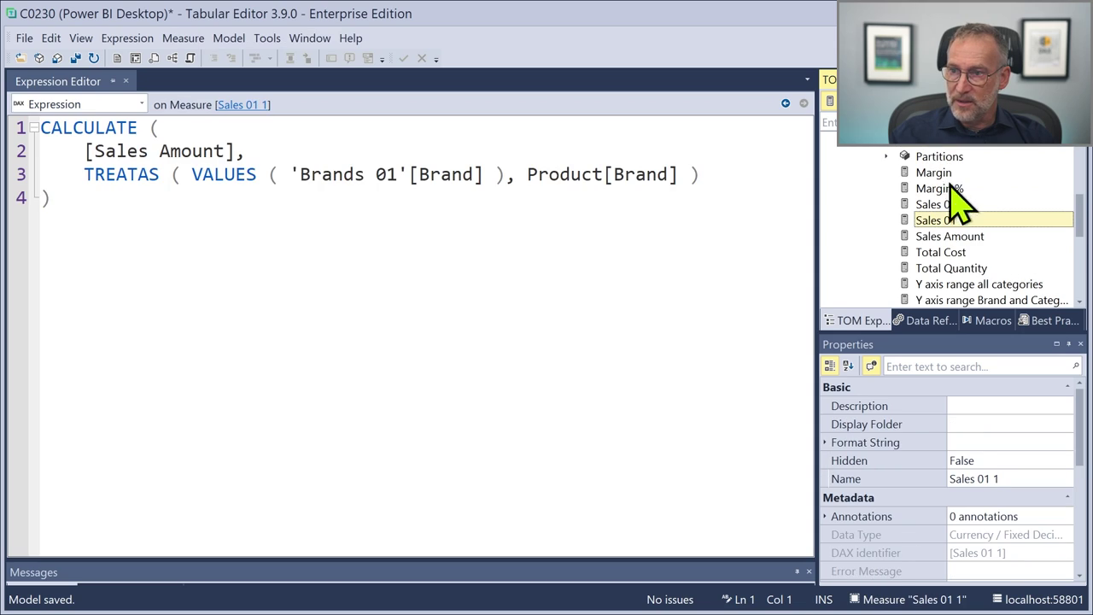
pyautogui.click(963, 218)
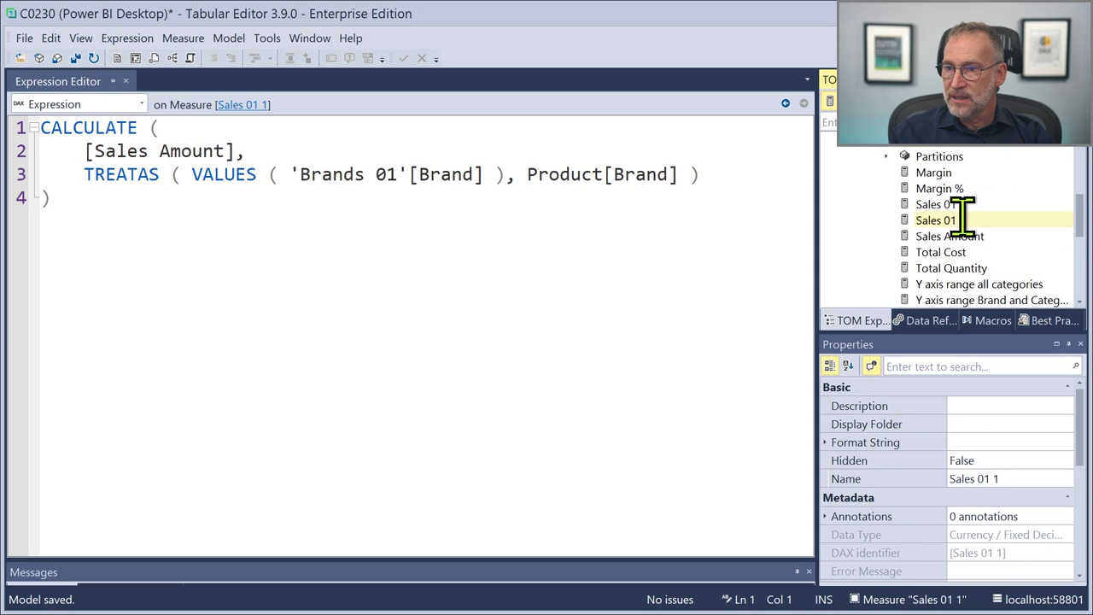
pyautogui.write('2')
pyautogui.press('Return')
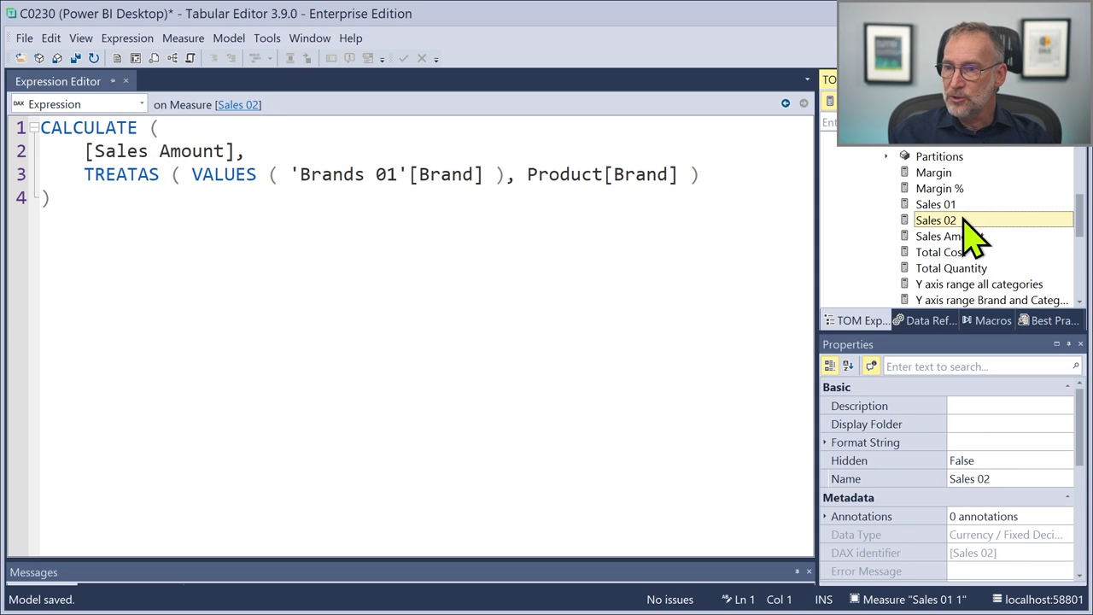
# - Change the Sales 02 filter to use 'Brands 02'[Brand] and save the changes to the model
pyautogui.click(398, 175)
pyautogui.write('2')
pyautogui.press('End')
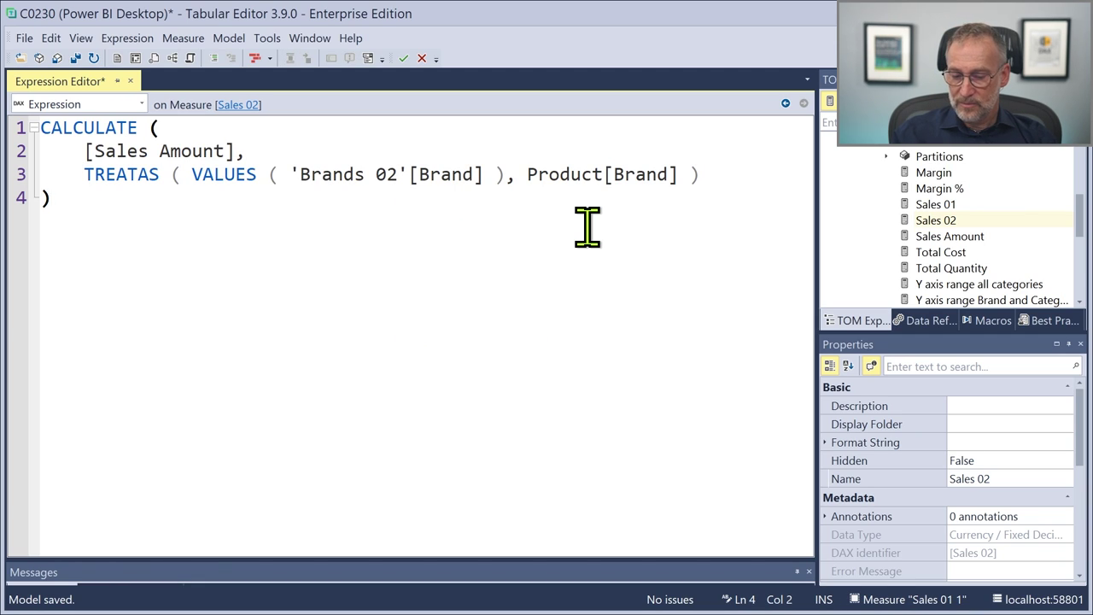
pyautogui.hotkey('ctrl', 's')
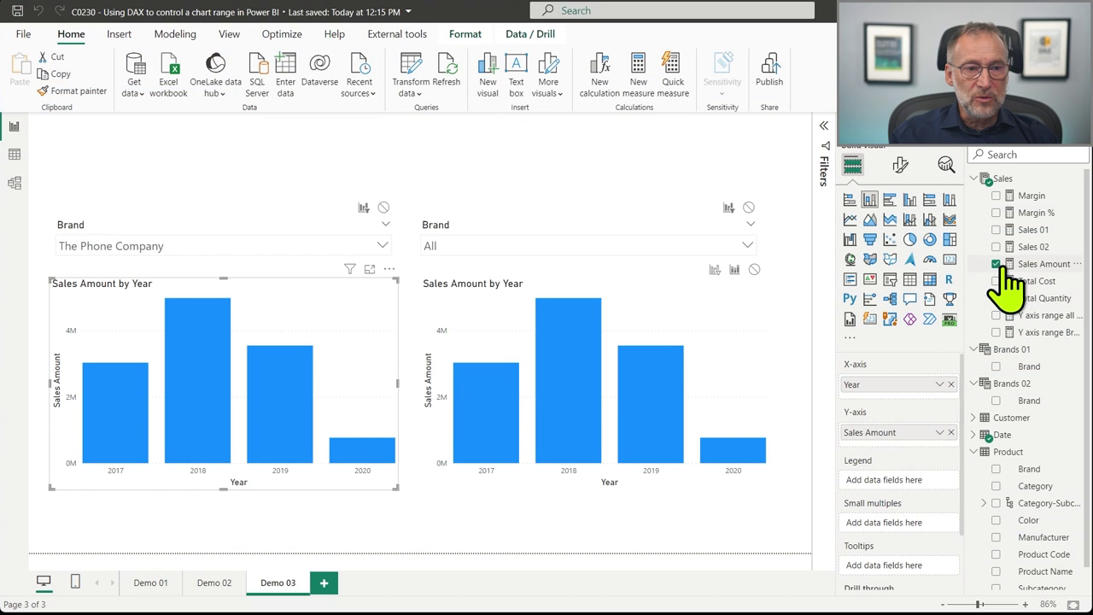
# - In Power BI Desktop, replace Sales Amount with the Sales 01 measure in the first yearly column chart
pyautogui.click(996, 264)
pyautogui.moveTo(1031, 245); pyautogui.dragTo(210, 385)
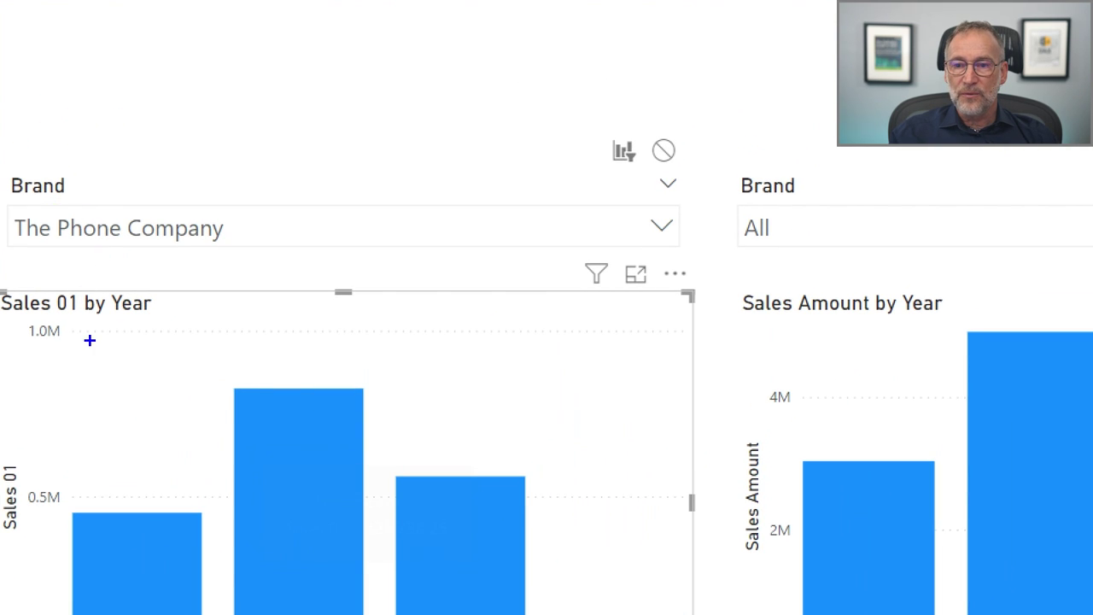
pyautogui.moveTo(10, 316)
pyautogui.mouseDown()
pyautogui.moveTo(188, 384)
pyautogui.moveTo(127, 614)
pyautogui.mouseUp()
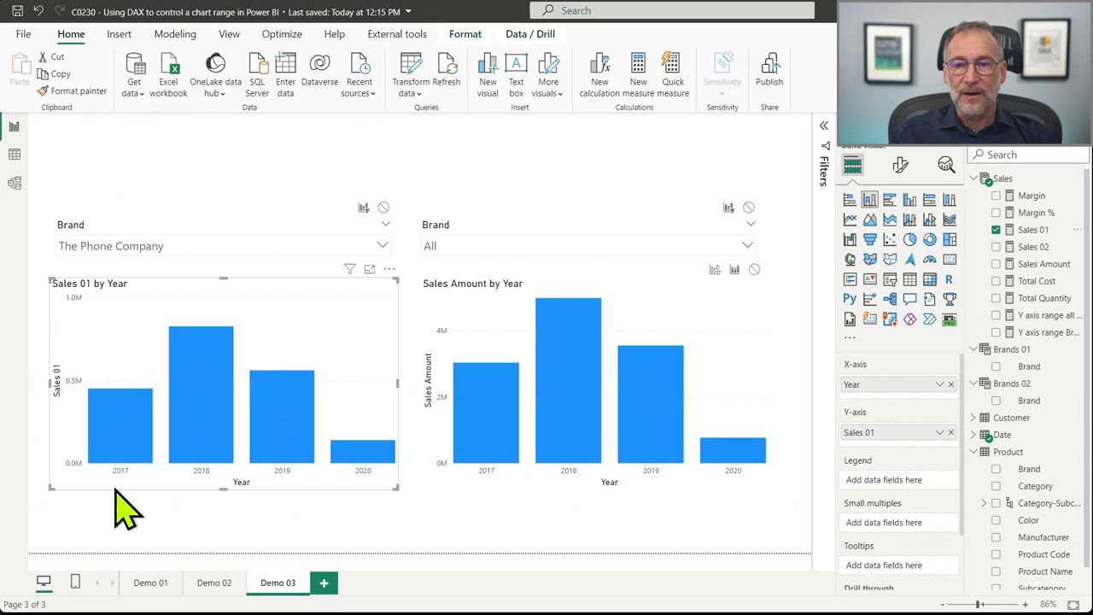
# - Test the Sales 01 chart by switching its Brand slicer through several brands, including Litware and Proseware, ending on Contoso
pyautogui.click(146, 249)
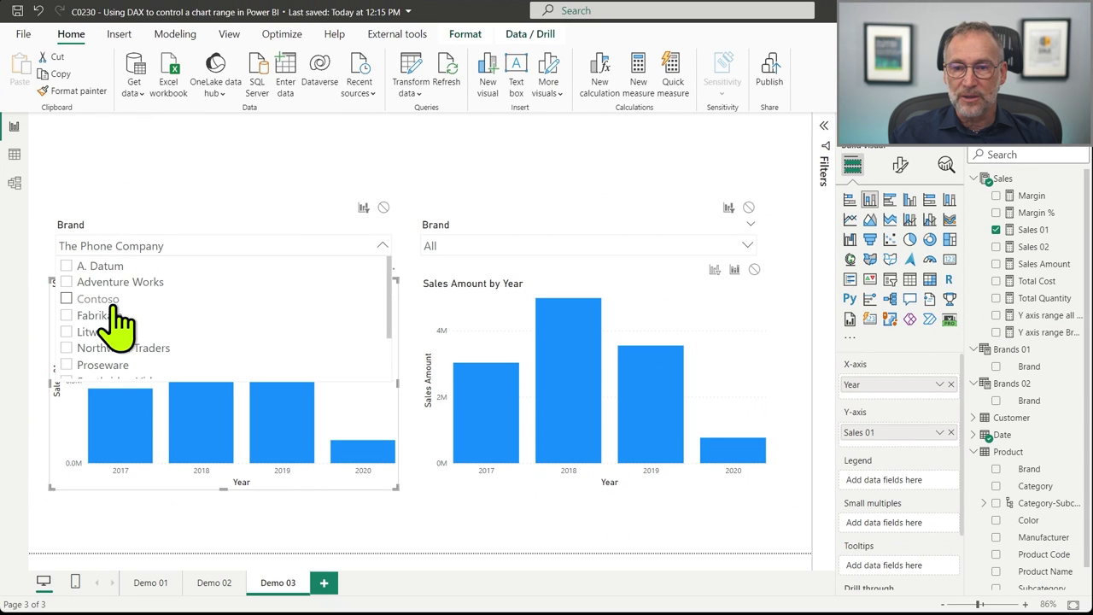
pyautogui.click(107, 316)
pyautogui.click(98, 332)
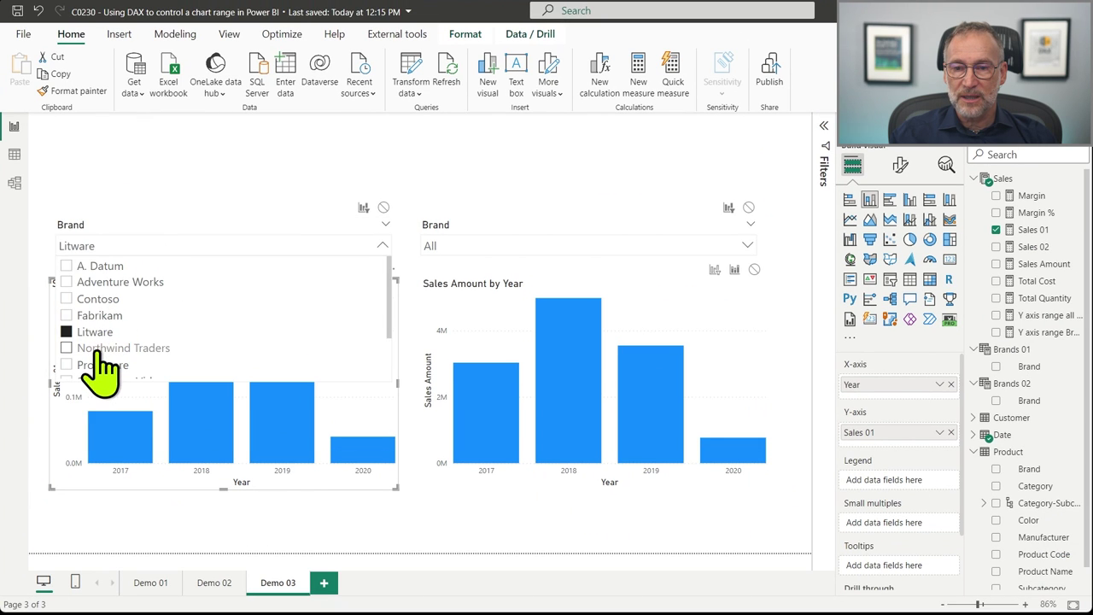
pyautogui.click(94, 348)
pyautogui.click(96, 365)
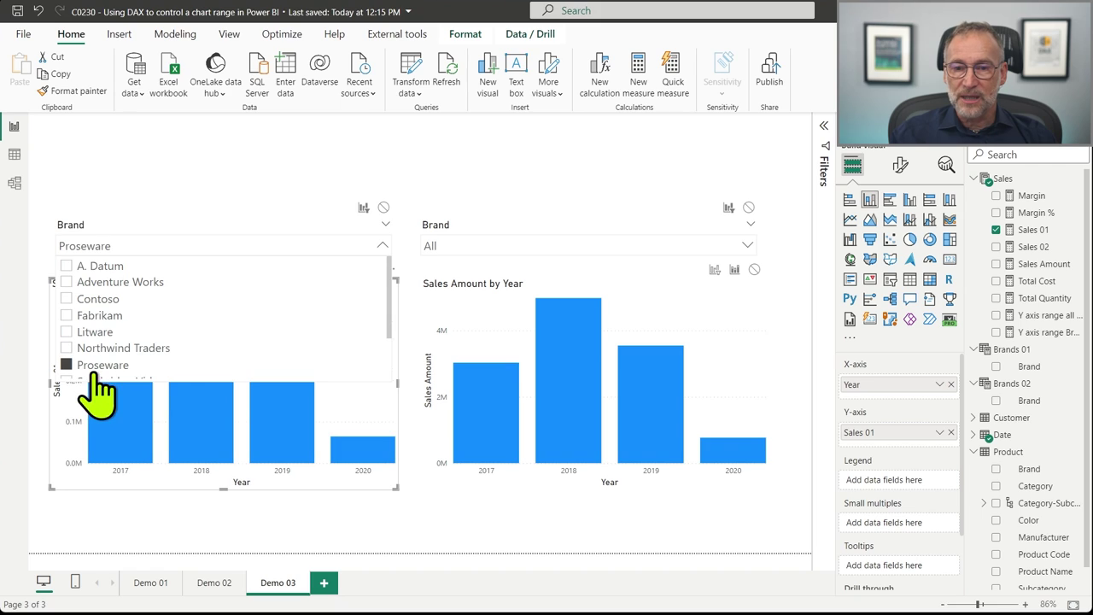
pyautogui.click(96, 299)
pyautogui.click(288, 524)
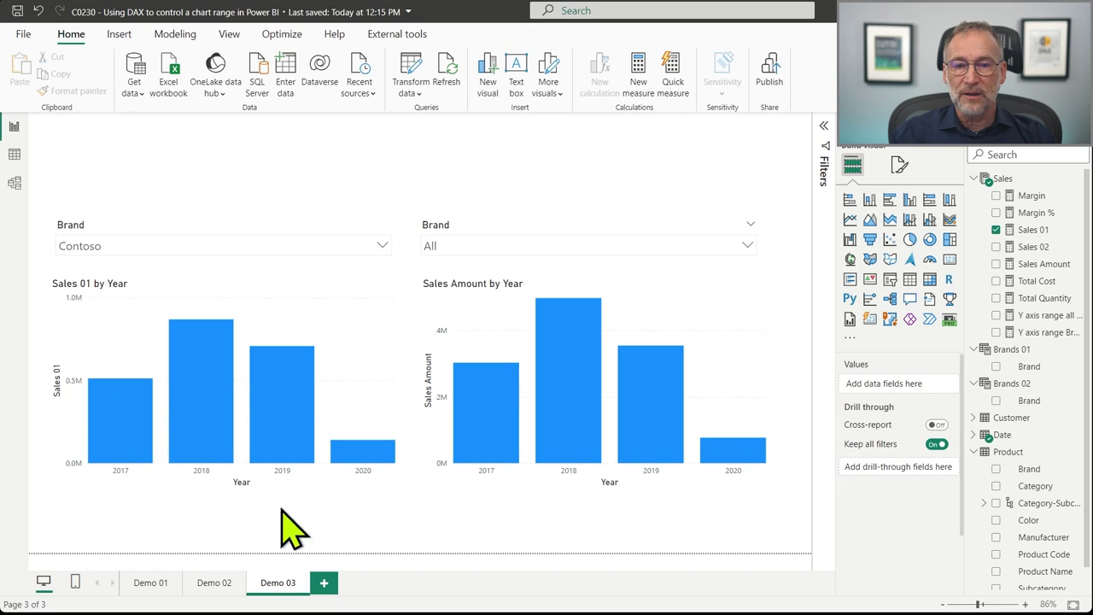
# - Replace Sales Amount with the Sales 02 measure in the second yearly column chart
pyautogui.click(547, 329)
pyautogui.click(501, 336)
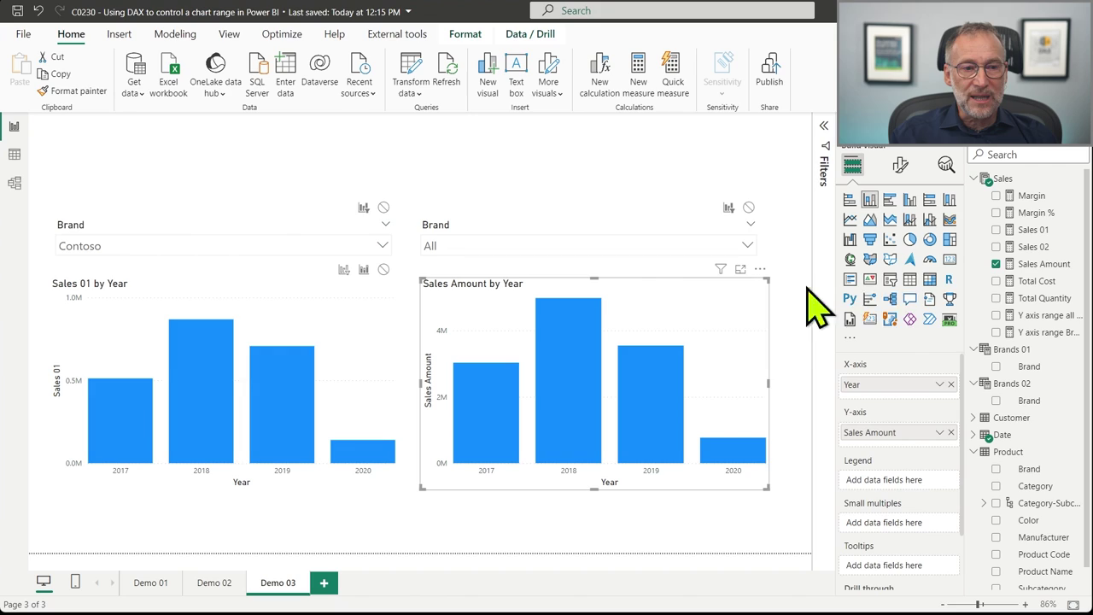
pyautogui.click(996, 264)
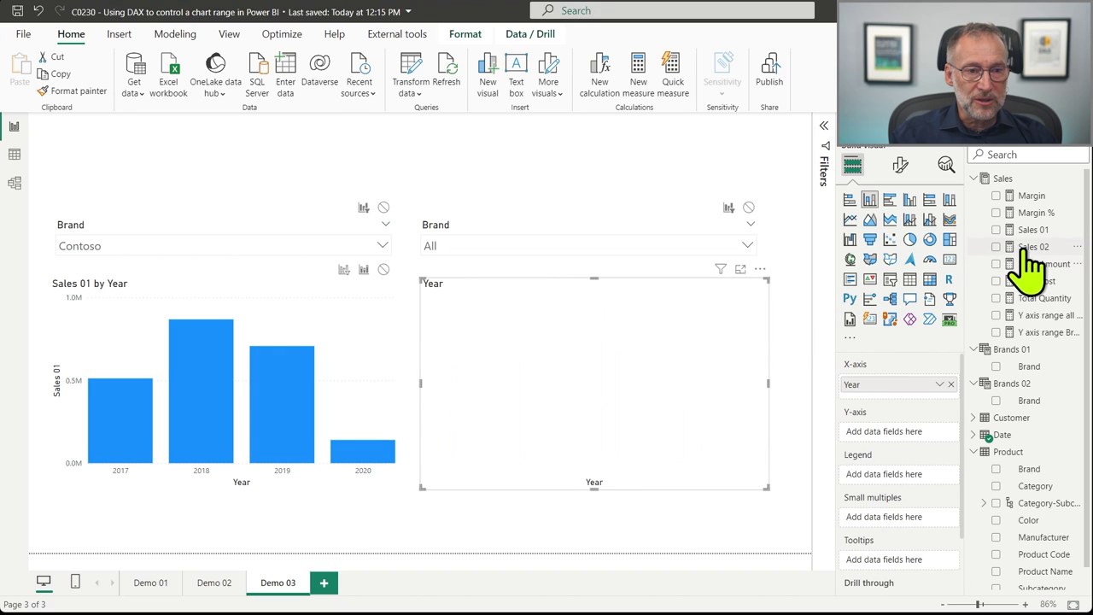
pyautogui.moveTo(1032, 247); pyautogui.dragTo(559, 345)
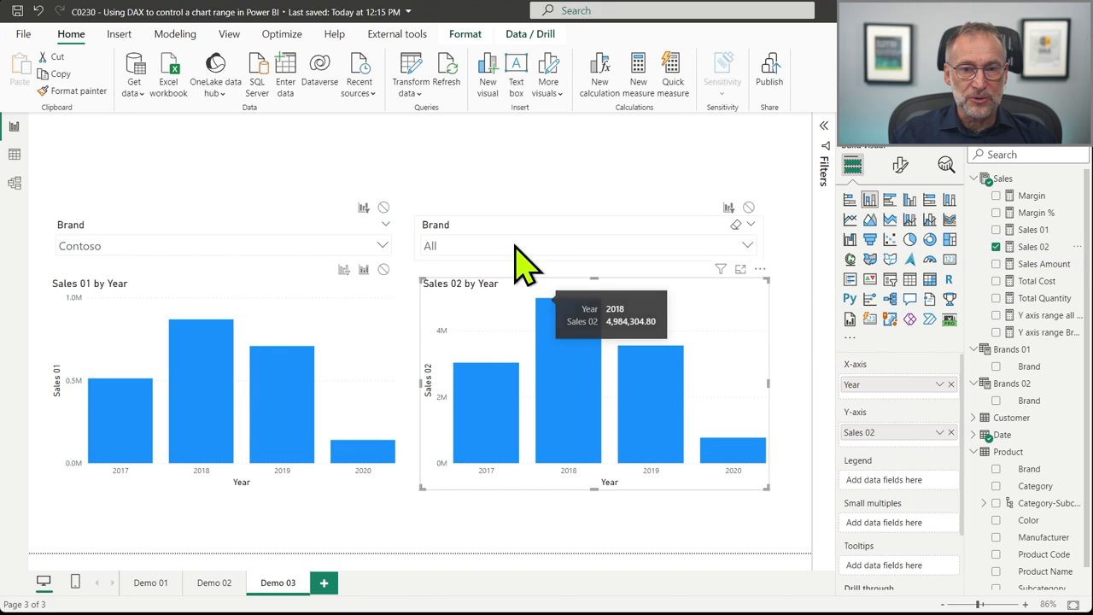
# - Set the Brand slicer above the Sales 02 chart to Fabrikam
pyautogui.click(484, 246)
pyautogui.click(444, 316)
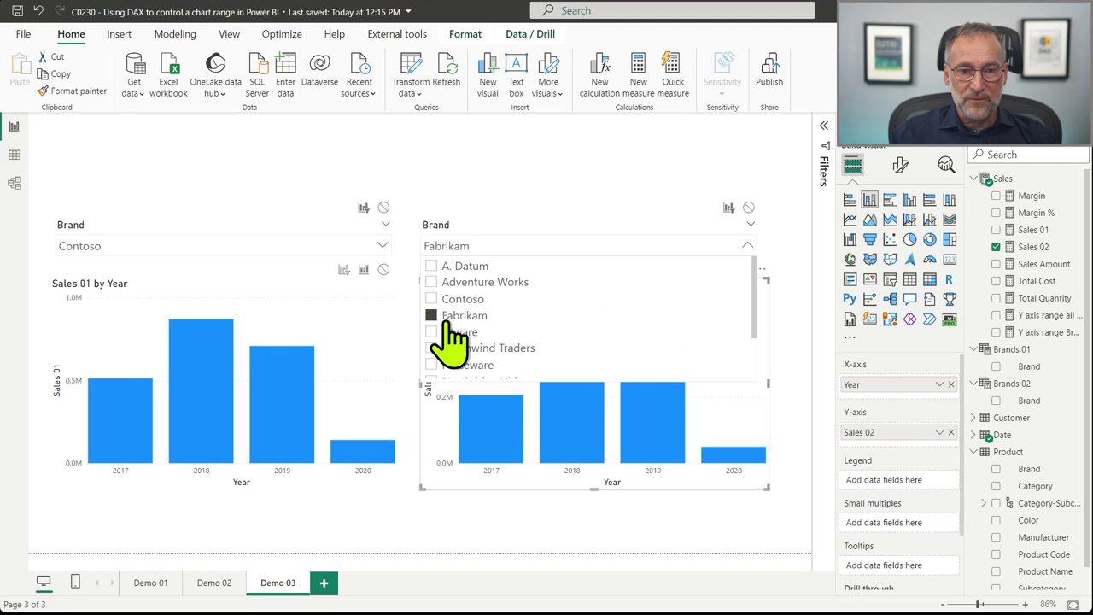
pyautogui.click(494, 516)
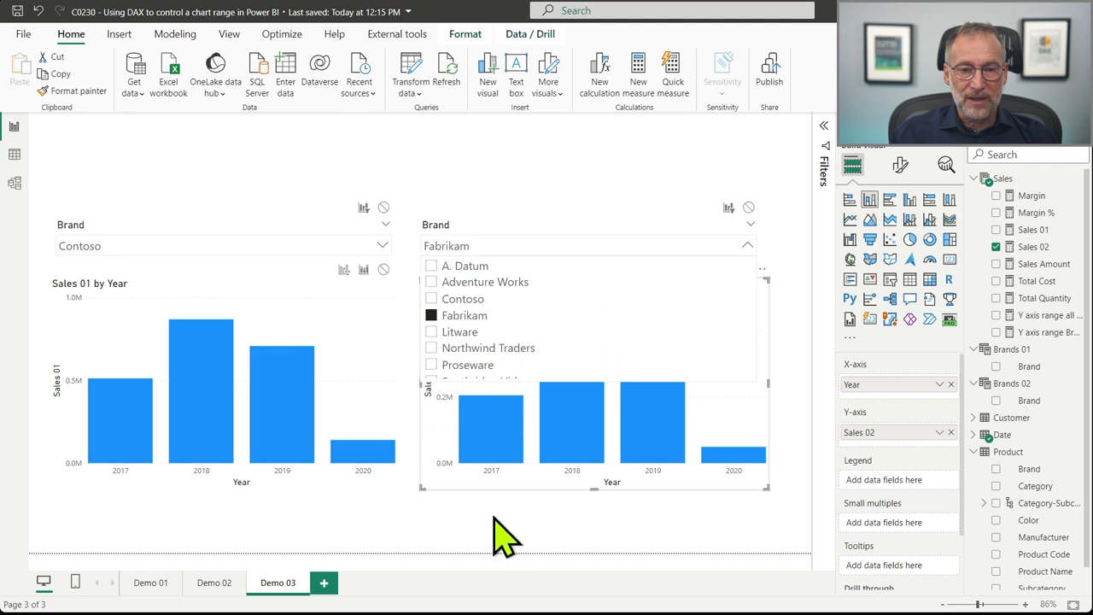
pyautogui.click(476, 245)
pyautogui.click(477, 245)
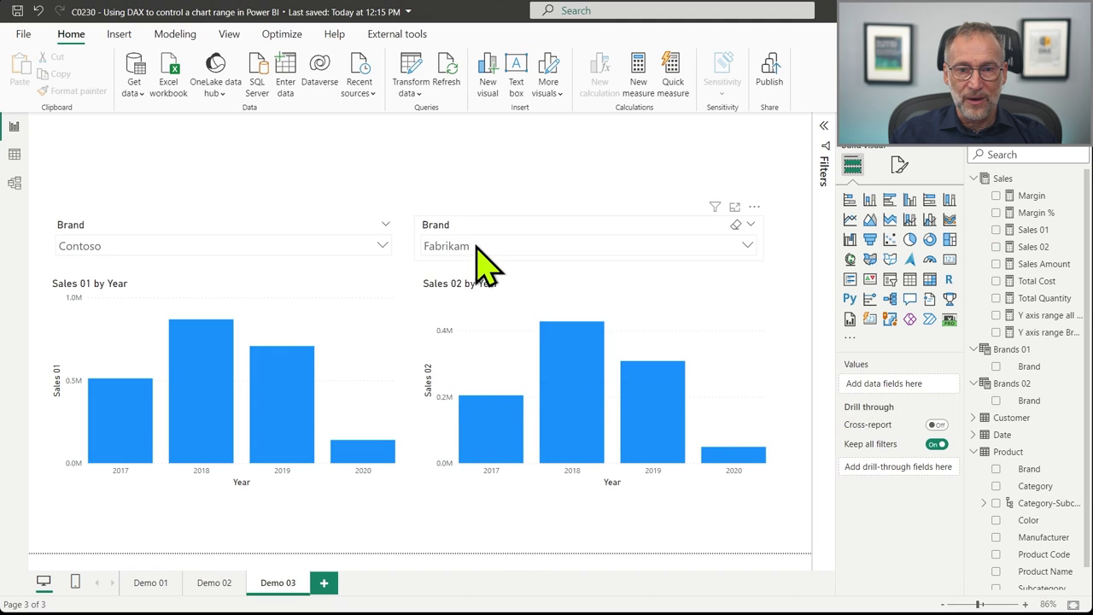
# - Set the Brand slicer above the Sales 01 chart to Litware
pyautogui.click(192, 246)
pyautogui.click(90, 332)
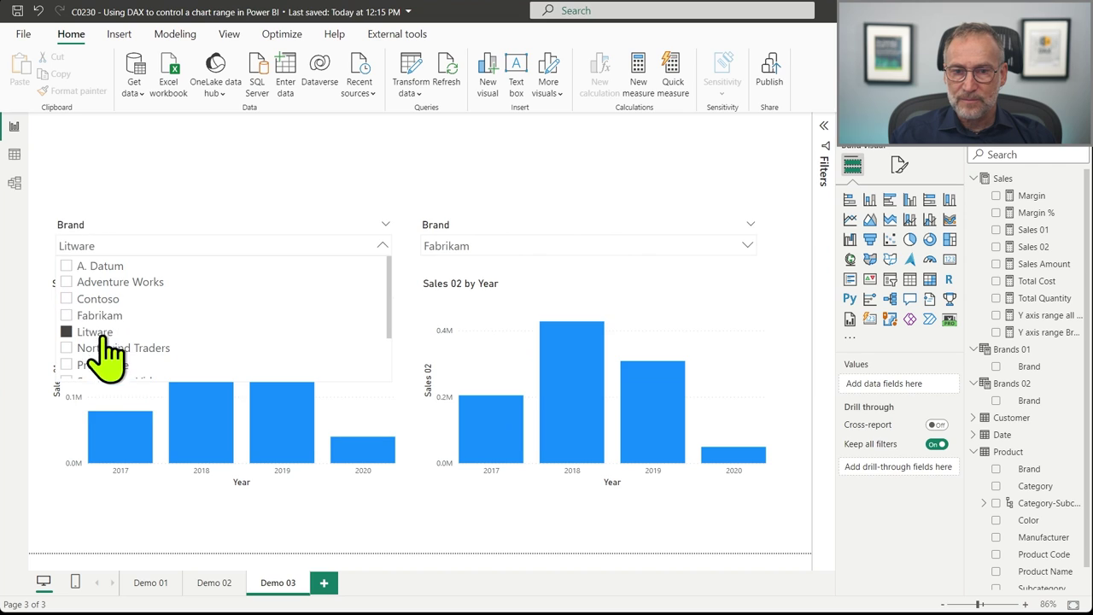
pyautogui.click(339, 537)
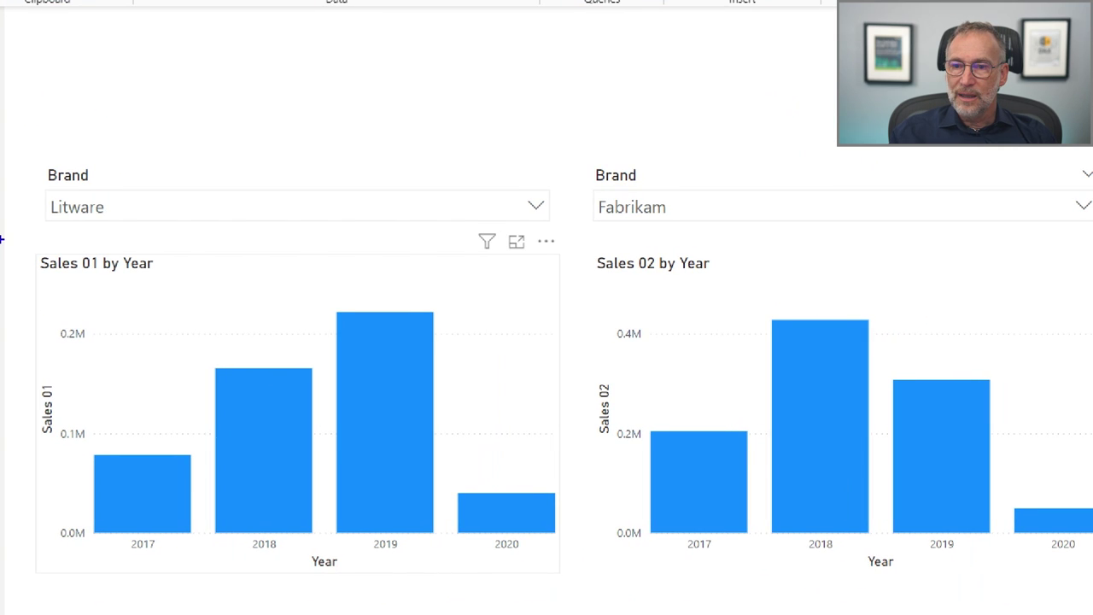
pyautogui.moveTo(25, 245); pyautogui.dragTo(191, 280)
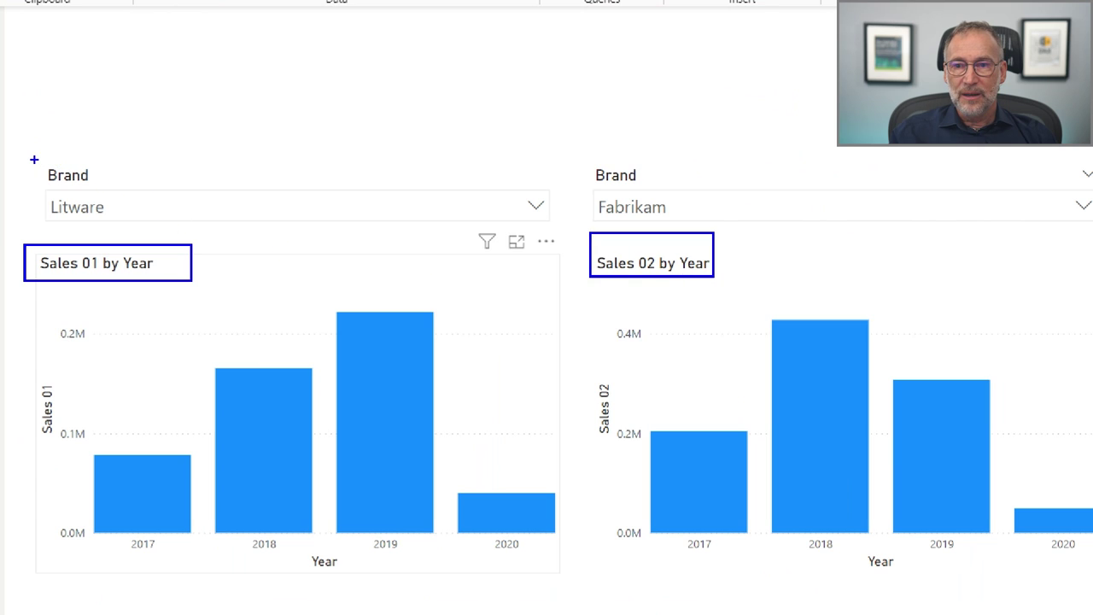
pyautogui.moveTo(34, 159)
pyautogui.mouseDown()
pyautogui.moveTo(471, 234)
pyautogui.moveTo(1092, 222)
pyautogui.mouseUp()
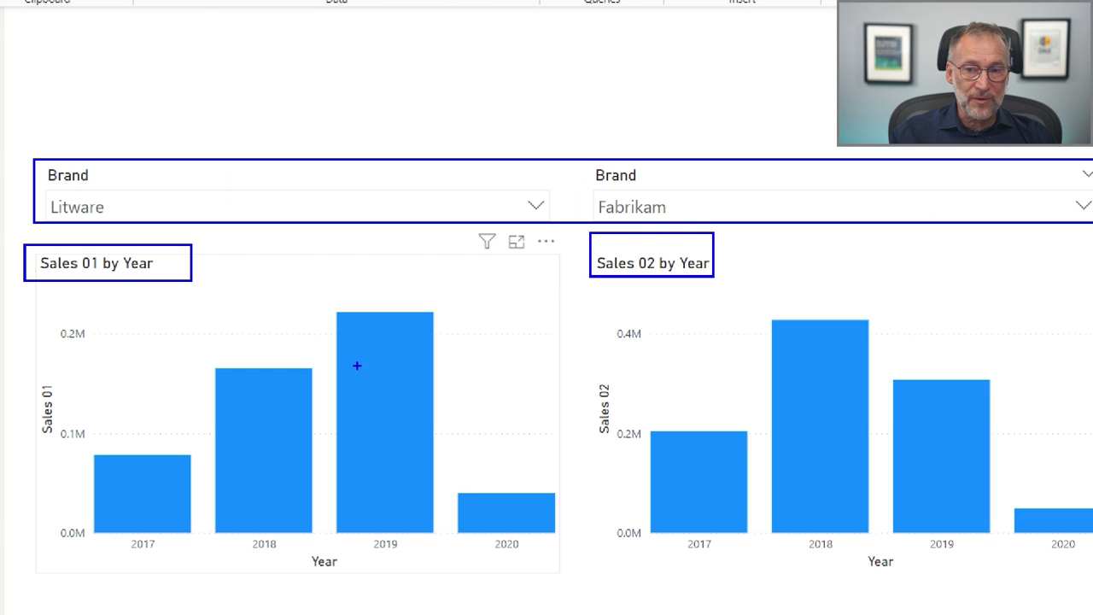
pyautogui.moveTo(44, 300)
pyautogui.mouseDown()
pyautogui.moveTo(90, 502)
pyautogui.moveTo(120, 554)
pyautogui.mouseUp()
pyautogui.moveTo(582, 285)
pyautogui.mouseDown()
pyautogui.moveTo(640, 500)
pyautogui.moveTo(678, 563)
pyautogui.mouseUp()
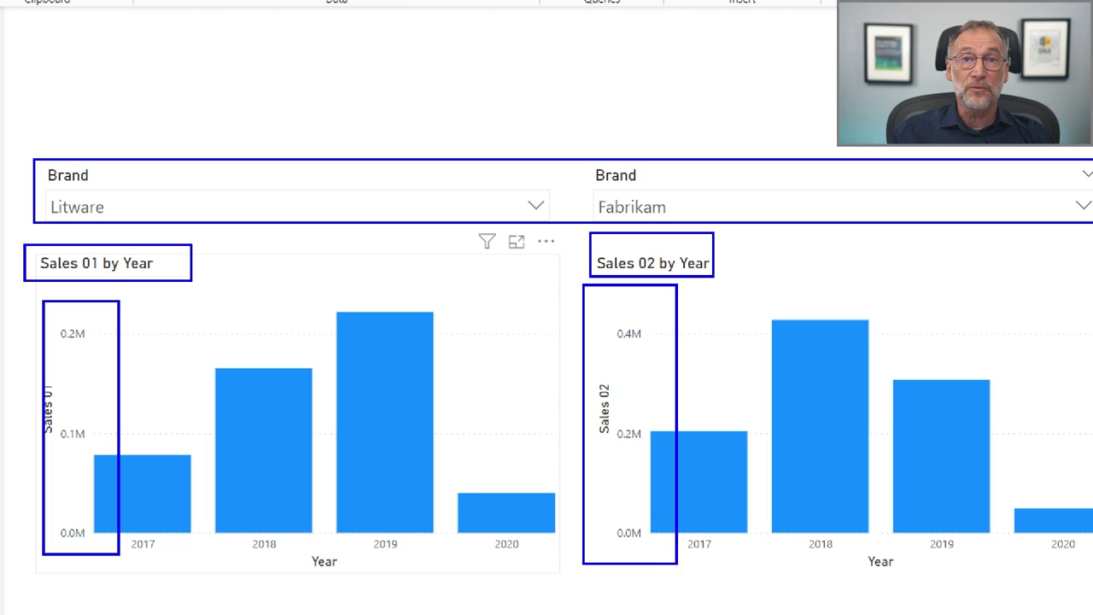
pyautogui.press('Escape')
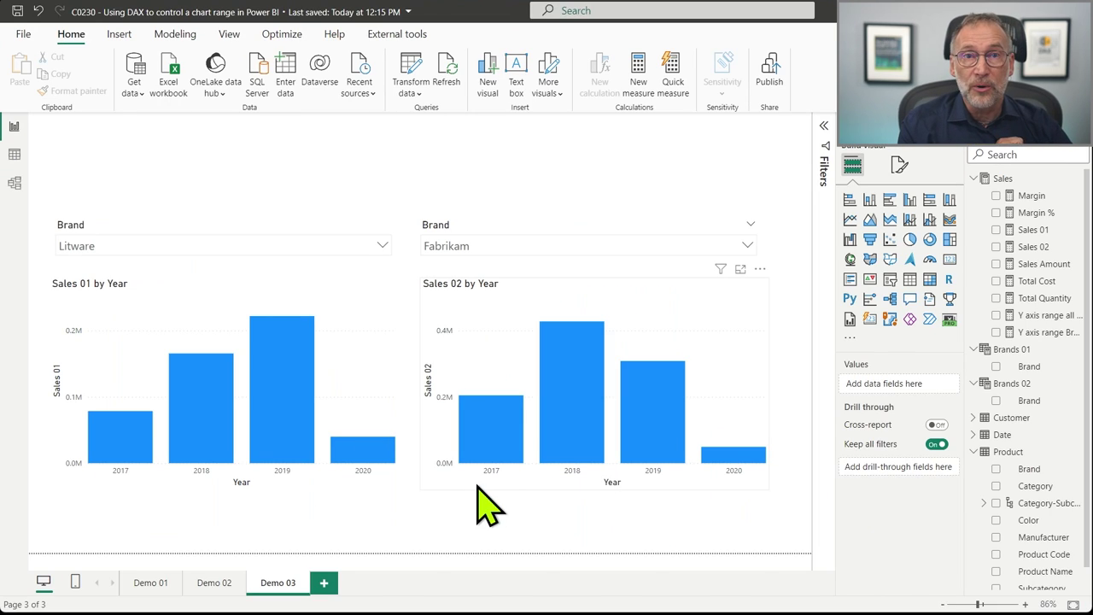
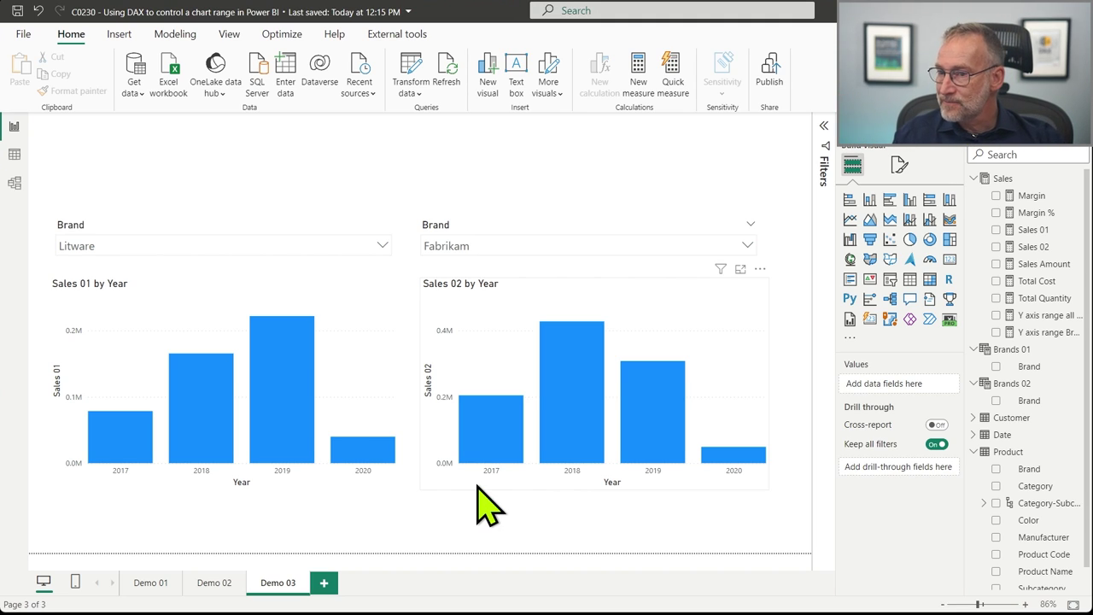
# - Switch to Tabular Editor and add a measure named "Y axis range both brands" to the Sales table
pyautogui.hotkey('alt', 'Tab')
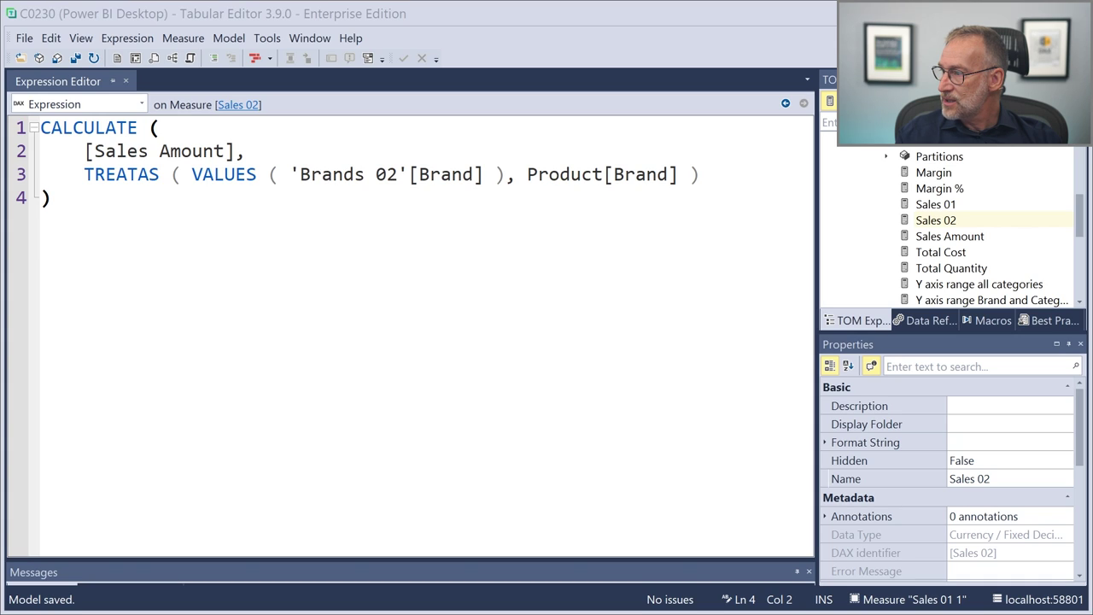
pyautogui.click(923, 144)
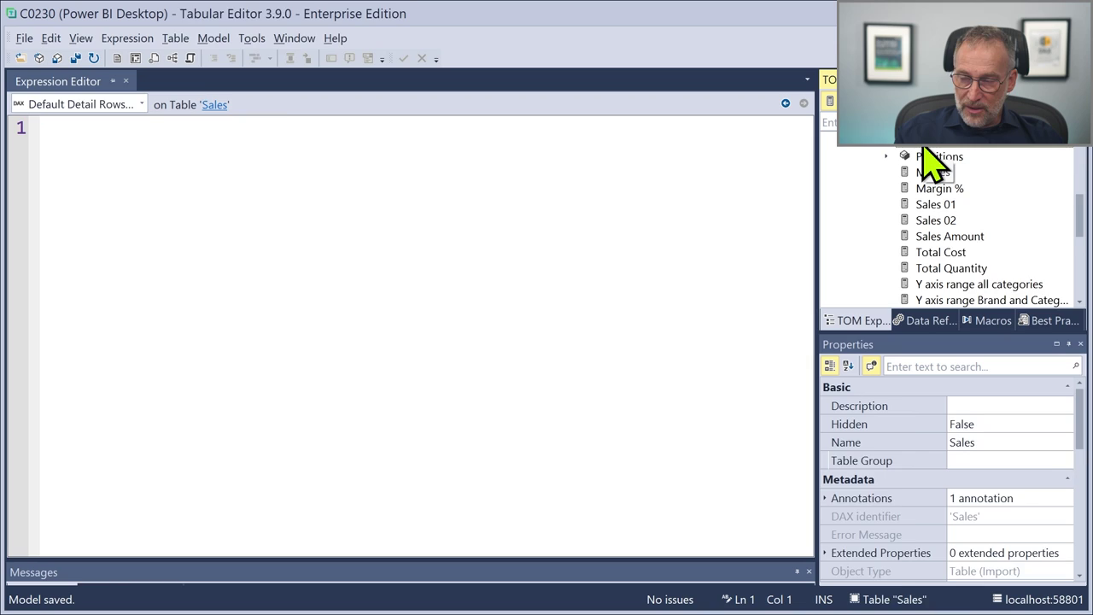
pyautogui.hotkey('alt', '1')
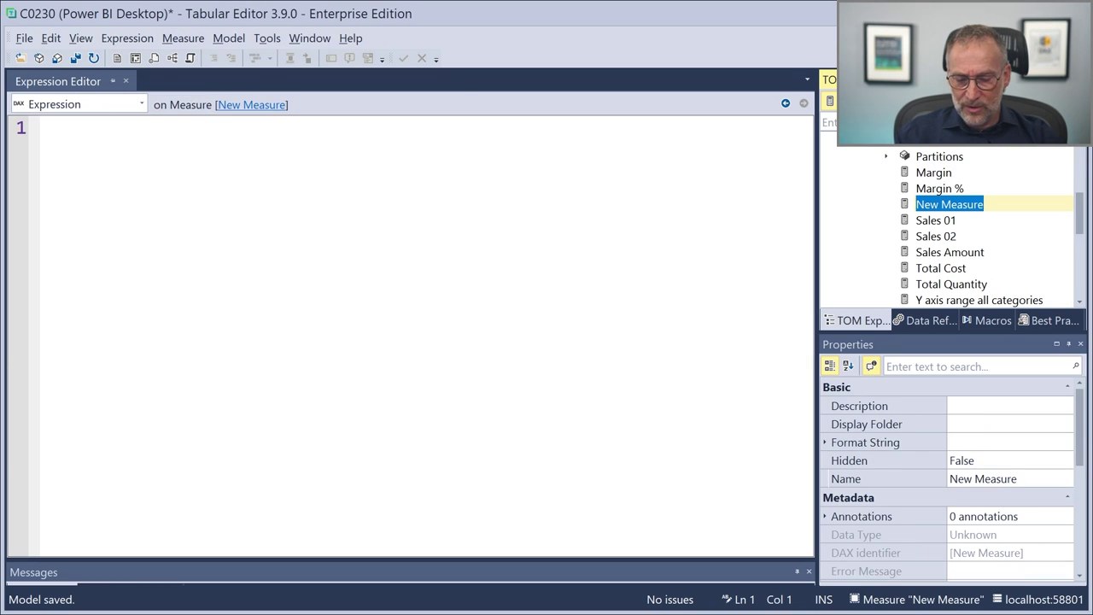
pyautogui.write('Y axis range both br')
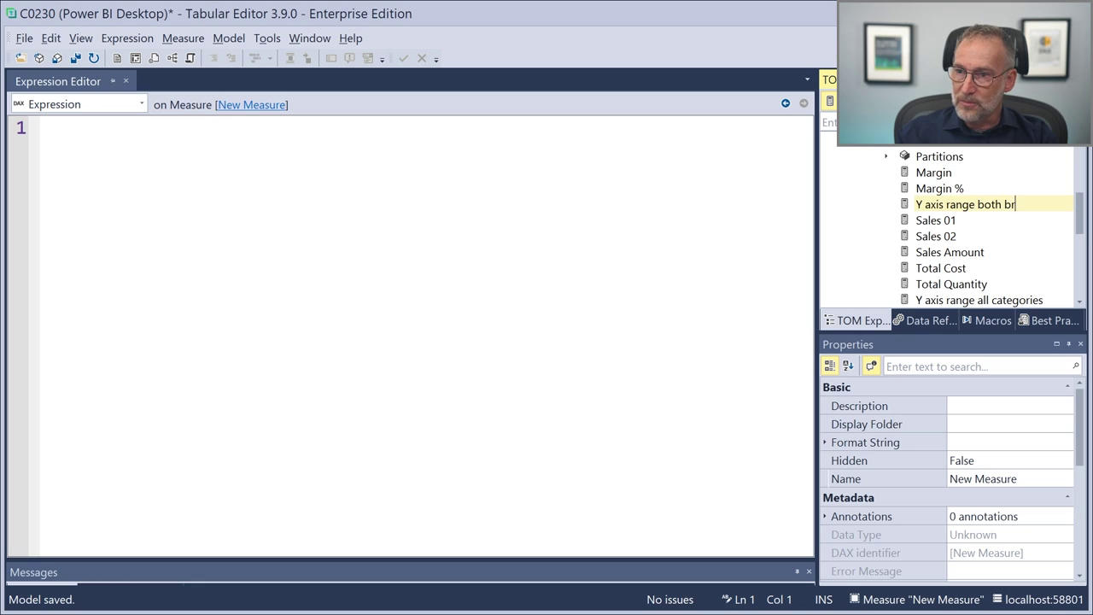
pyautogui.write('ands')
pyautogui.press('Return')
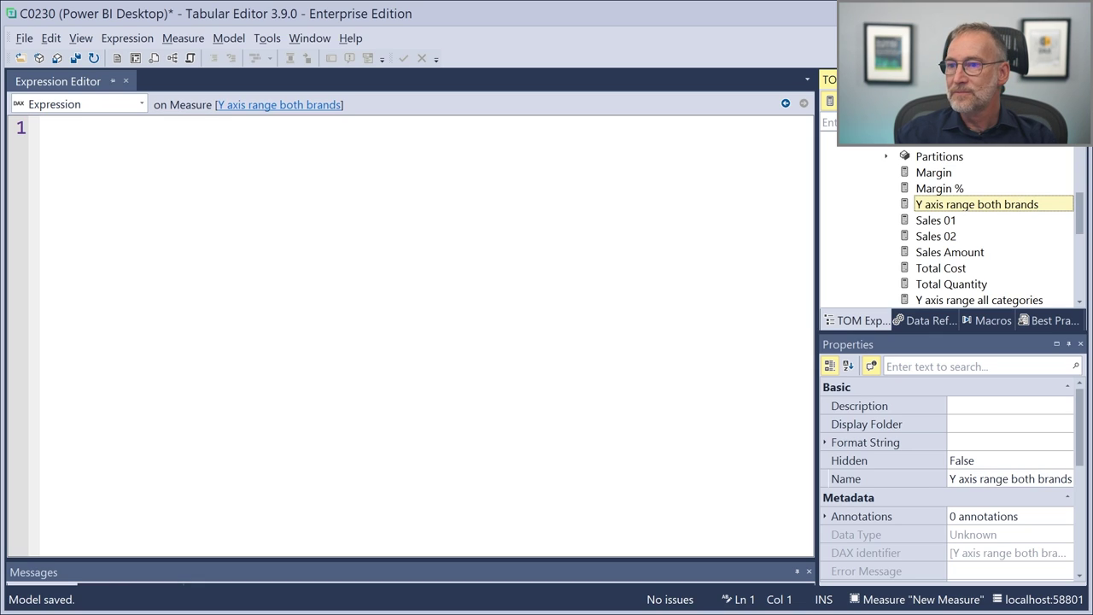
# - Start the measure's expression with a Range01 variable that applies MAXX over VALUES ( 'Date'[Year] )
pyautogui.click(268, 250)
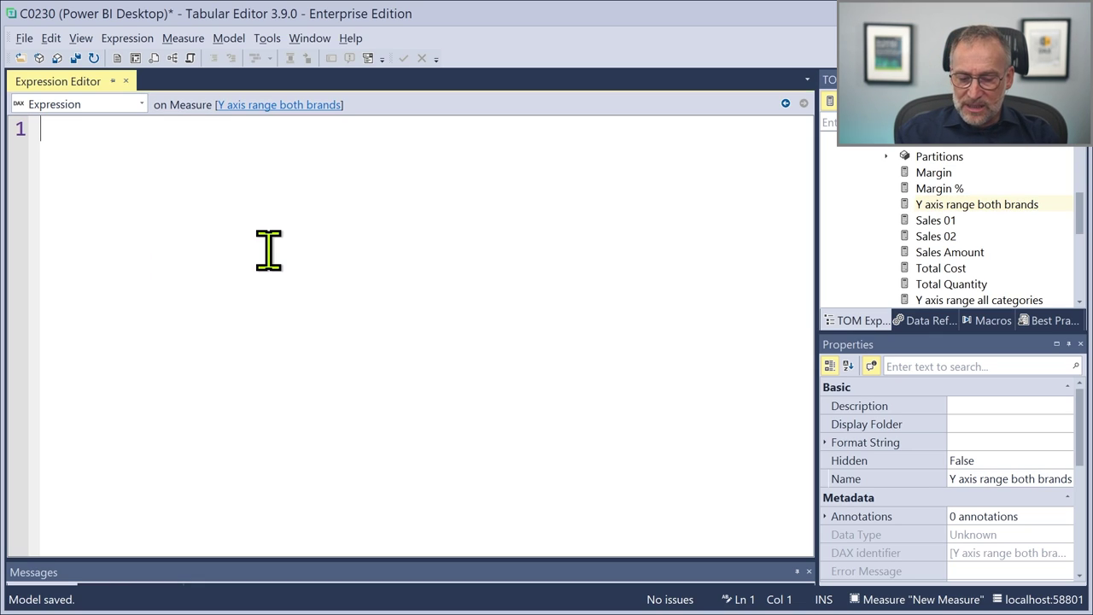
pyautogui.write('VAR R')
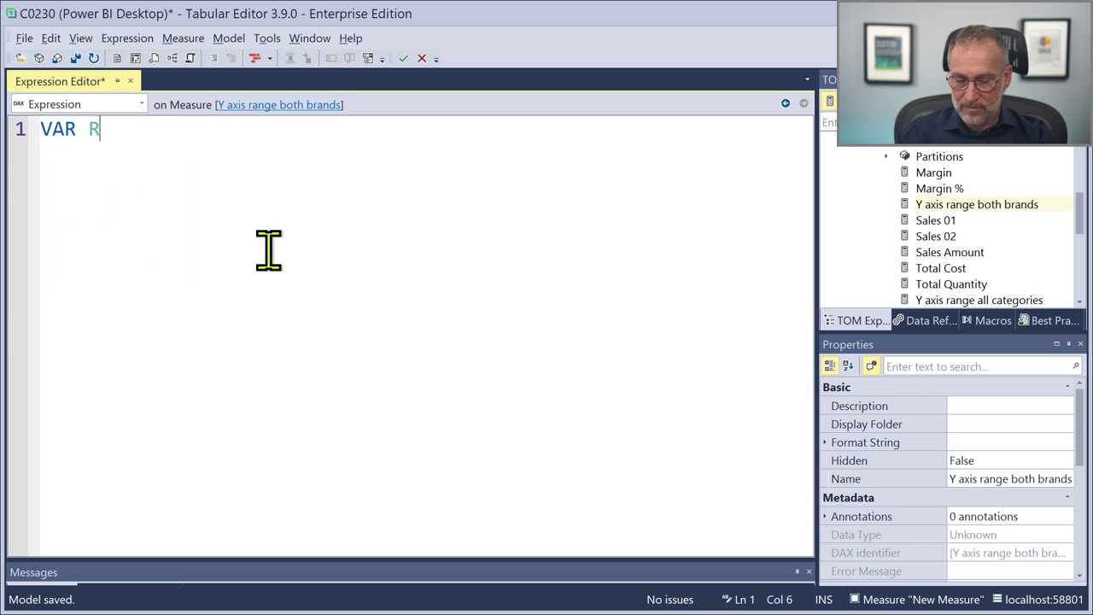
pyautogui.write('ange01 =')
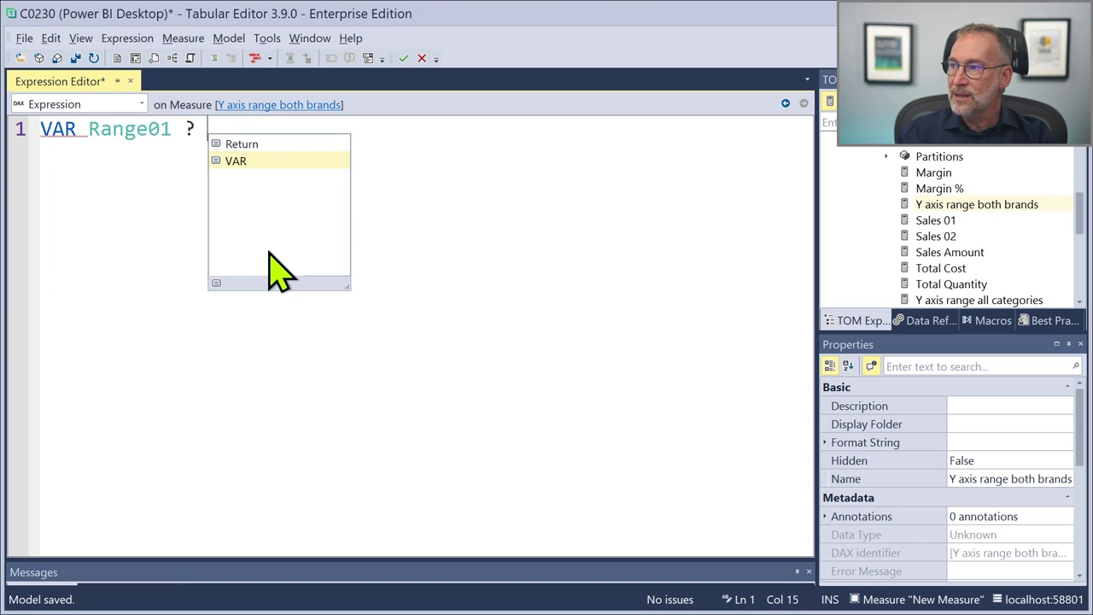
pyautogui.press('BackSpace')
pyautogui.press('BackSpace')
pyautogui.write('= MAXX ( VALUE')
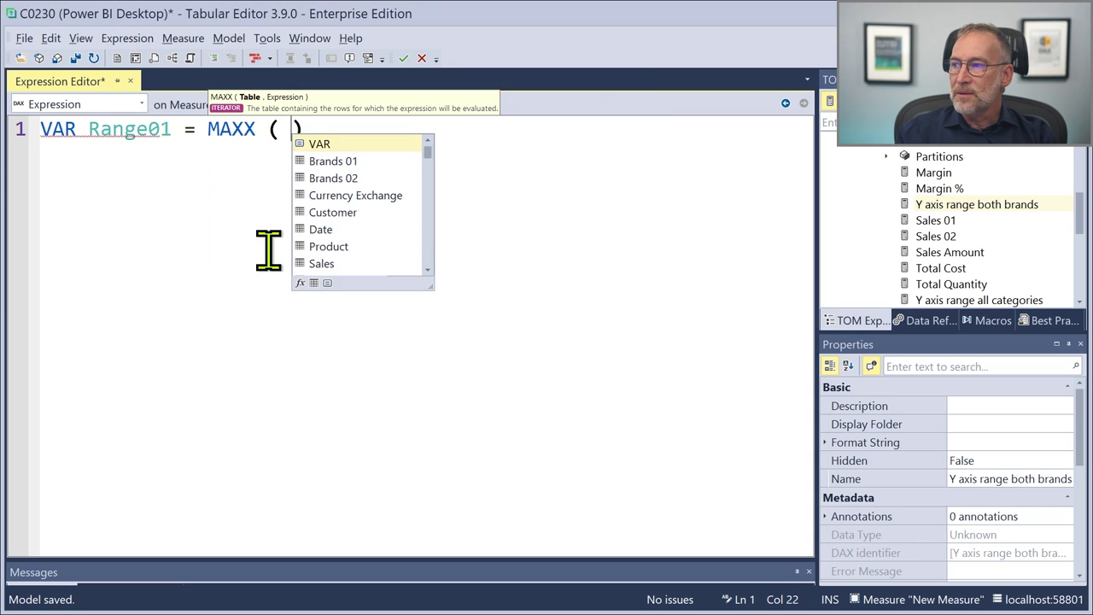
pyautogui.write("S ( 'Date'[")
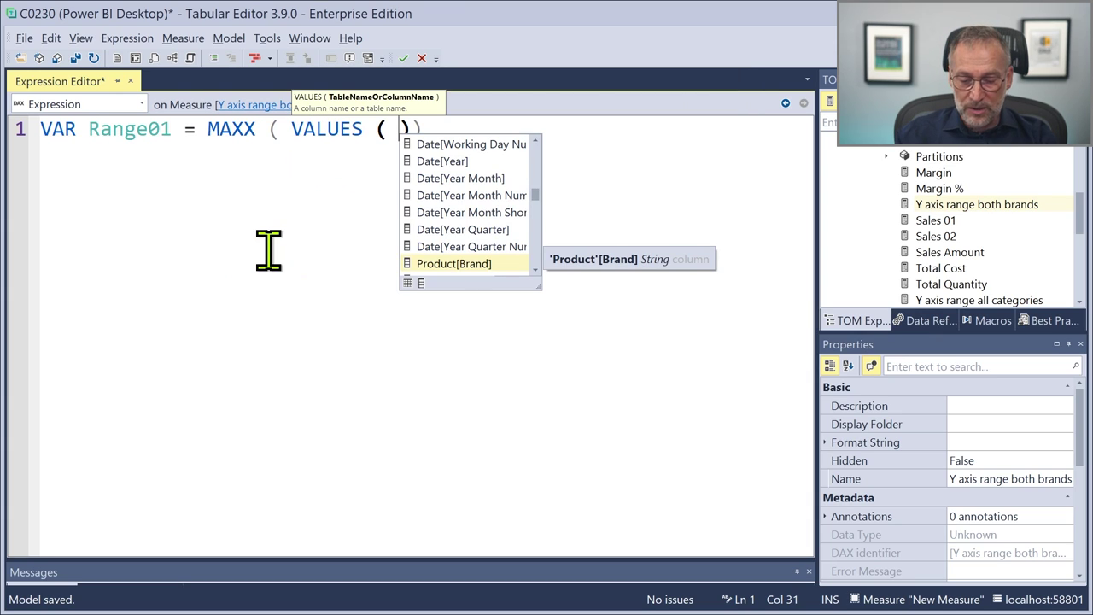
pyautogui.write('Yea')
pyautogui.press('Tab')
pyautogui.write('))')
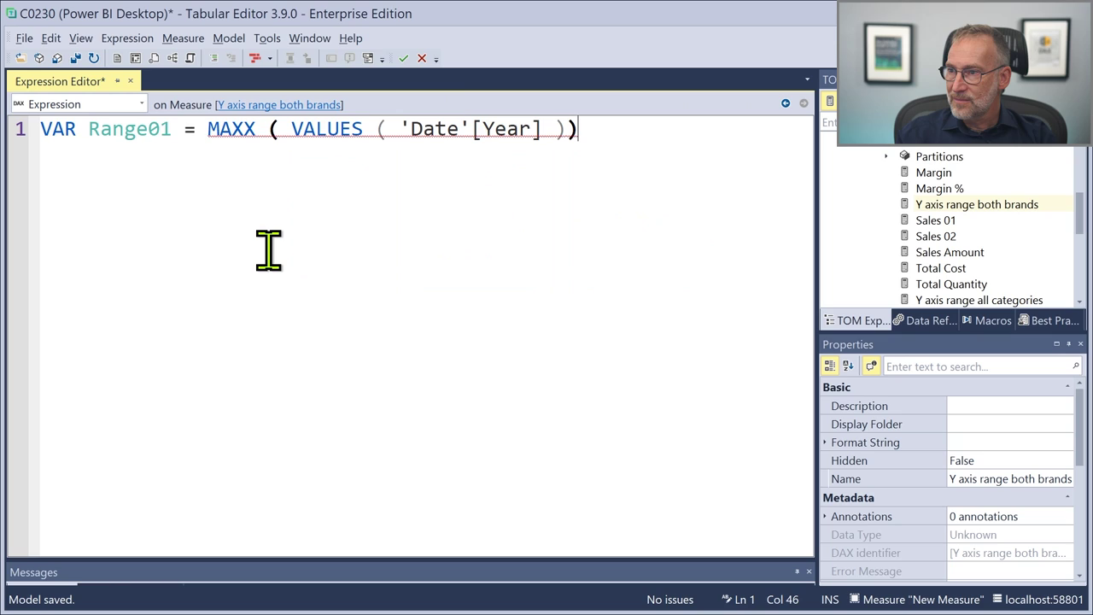
# - Complete the Range01 variable's MAXX call with the [Sales 01] measure as the evaluated expression
pyautogui.scroll(-2, 268, 250)
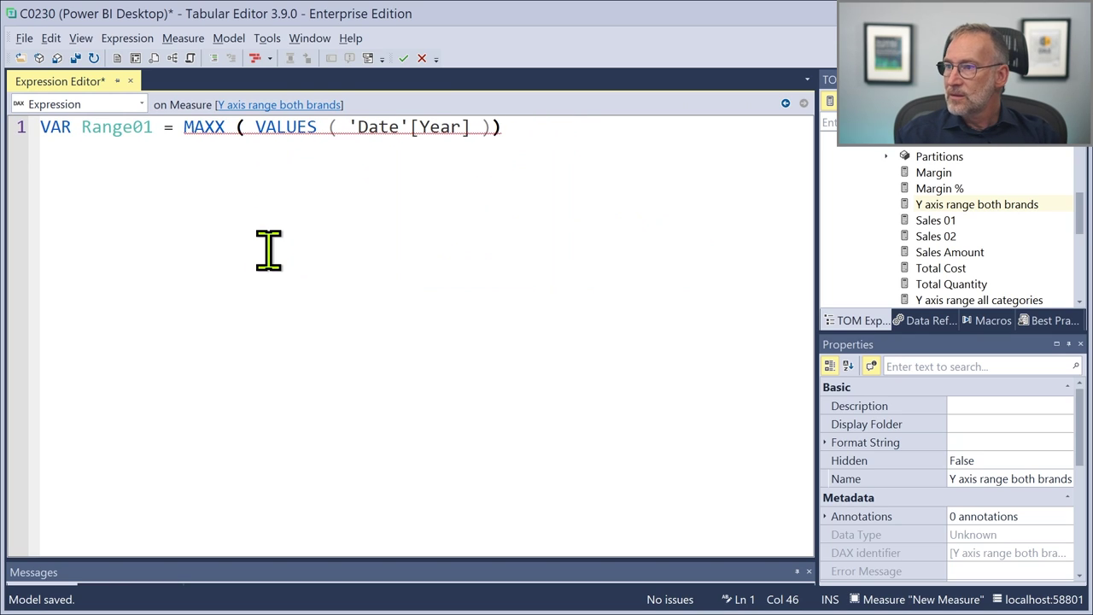
pyautogui.press('BackSpace')
pyautogui.write(', [')
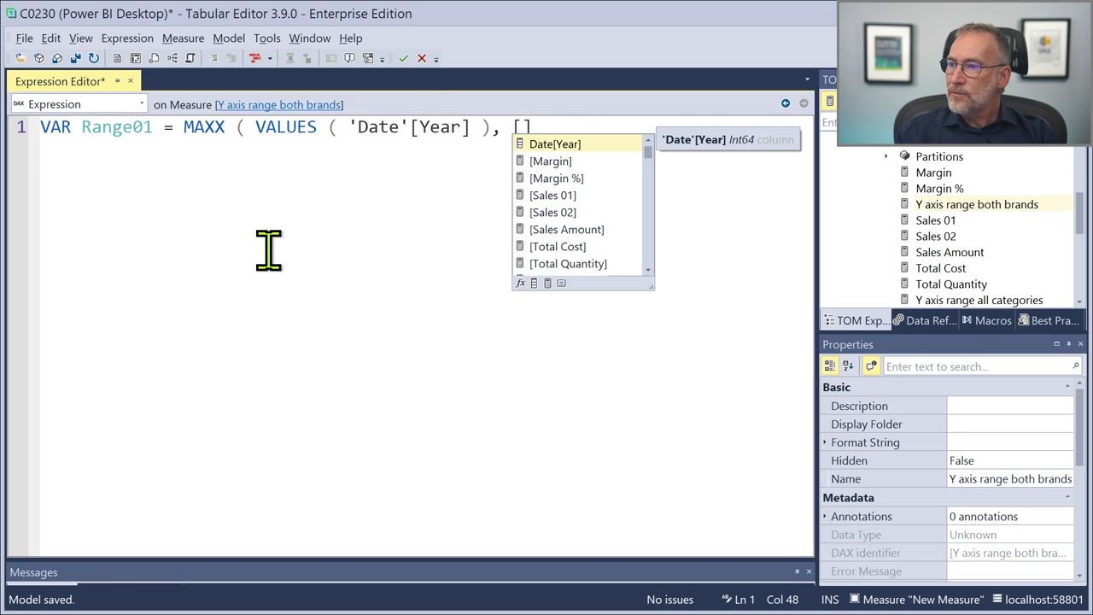
pyautogui.press('Tab')
pyautogui.write(')')
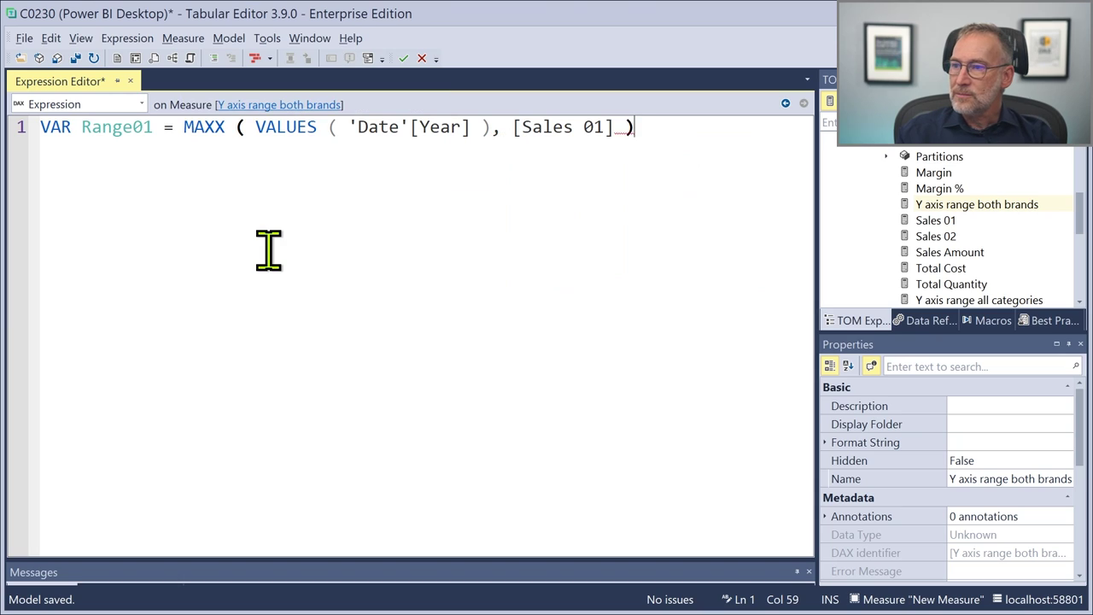
# - Duplicate the whole Range01 variable definition onto a second line
pyautogui.hotkey('shift', 'Home')
pyautogui.hotkey('ctrl', 'shift', 'Right')
pyautogui.hotkey('ctrl', 'shift', 'Right')
pyautogui.hotkey('ctrl', 'shift', 'Right')
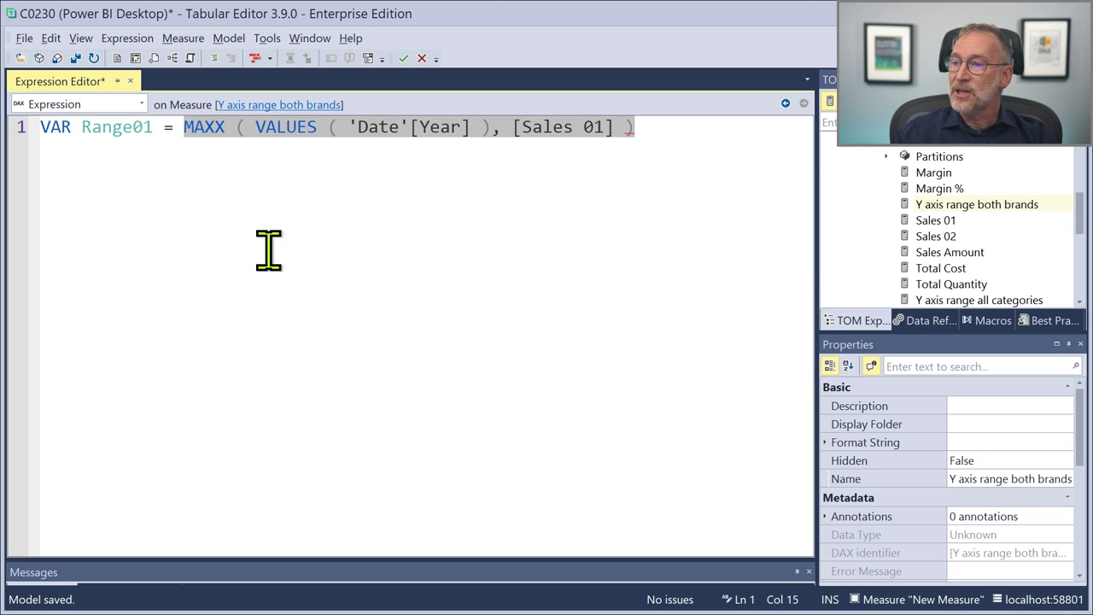
pyautogui.press('End')
pyautogui.hotkey('shift', 'Home')
pyautogui.hotkey('ctrl', 'c')
pyautogui.press('End')
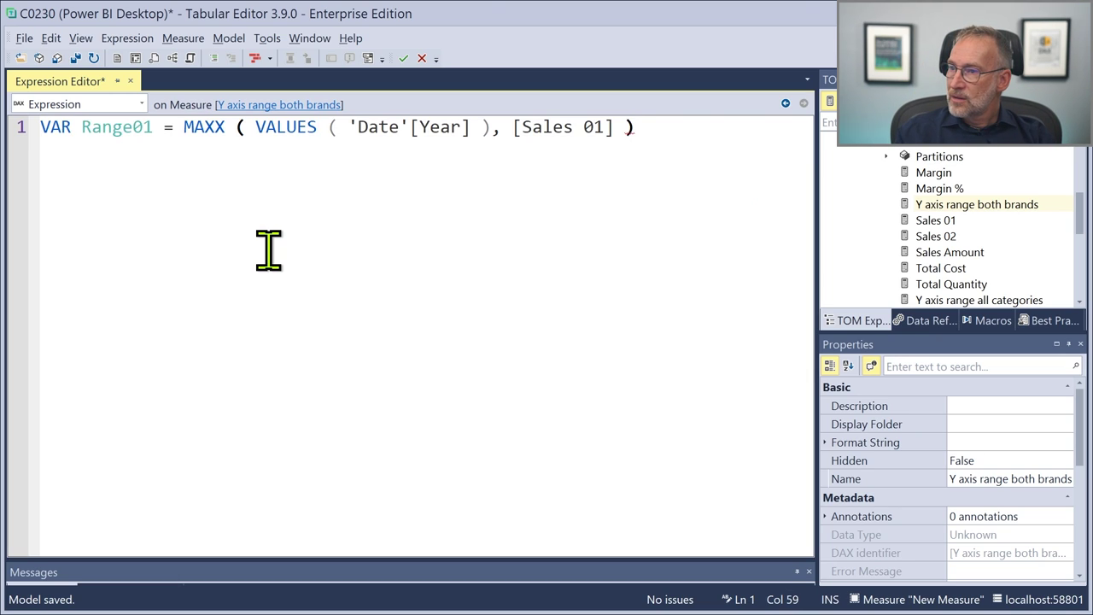
pyautogui.press('Return')
pyautogui.hotkey('ctrl', 'v')
# - Change the duplicated line so it defines Range02 and evaluates [Sales 02]
pyautogui.press('Home')
pyautogui.hotkey('ctrl', 'Right')
pyautogui.hotkey('ctrl', 'Right')
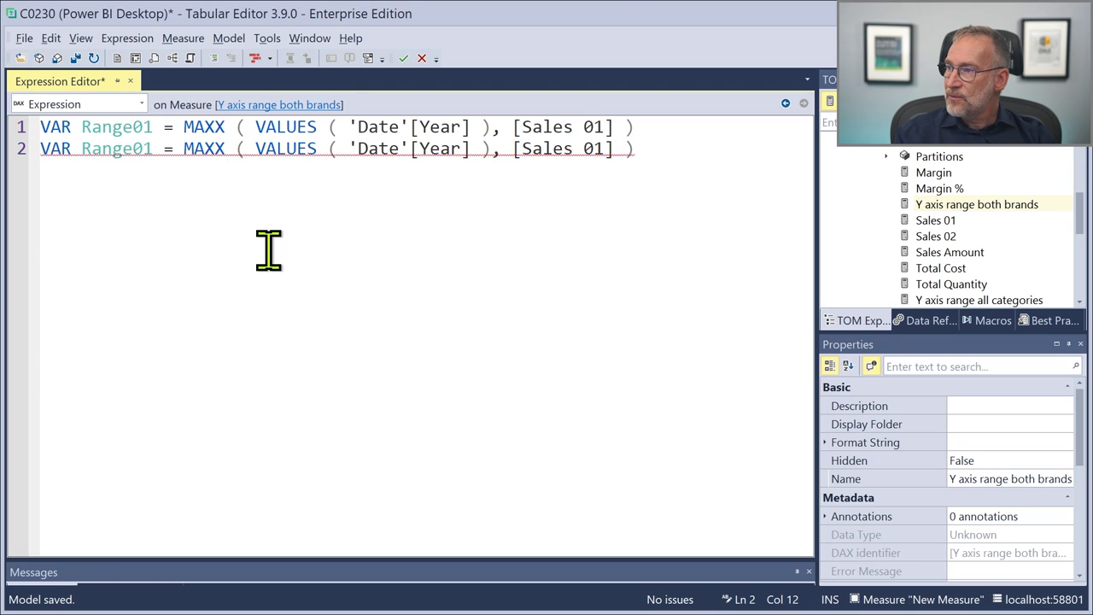
pyautogui.hotkey('ctrl', 'Right')
pyautogui.hotkey('ctrl', 'Right')
pyautogui.press('End')
pyautogui.press('Left')
pyautogui.press('Left')
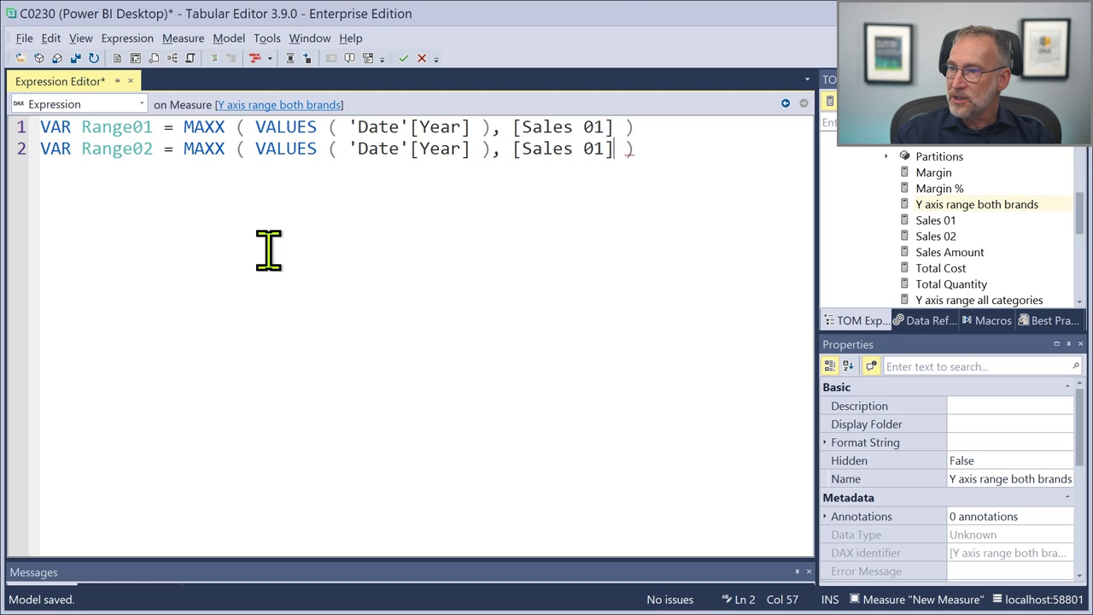
pyautogui.press('Delete')
pyautogui.write('2')
pyautogui.press('End')
# - Add a third variable, Result, defined as MAX ( Range01, Range02 )
pyautogui.press('Return')
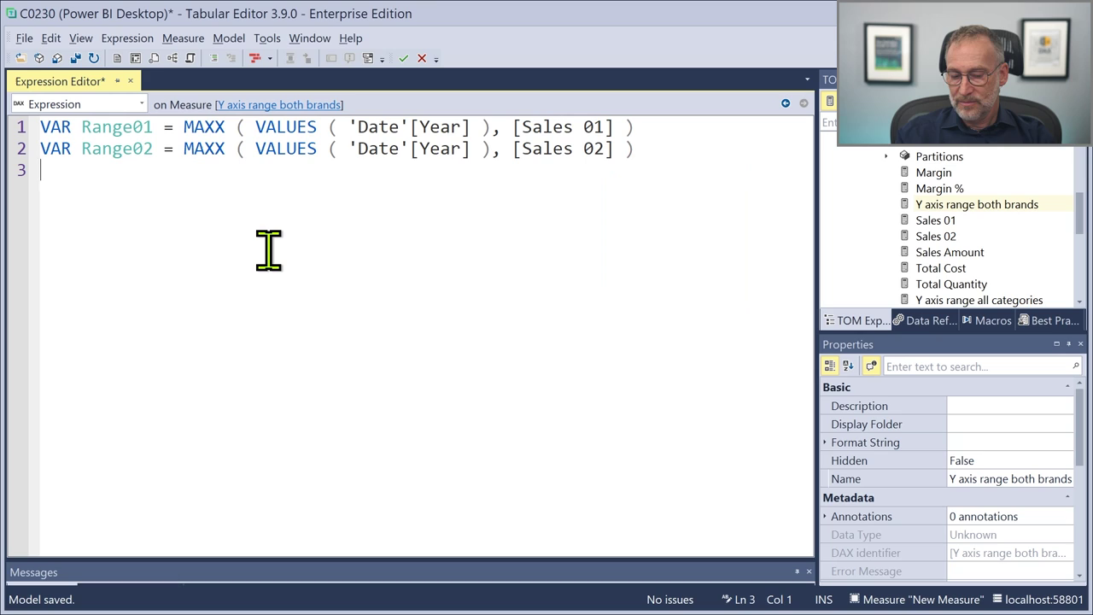
pyautogui.write('VAR Result = MAX (')
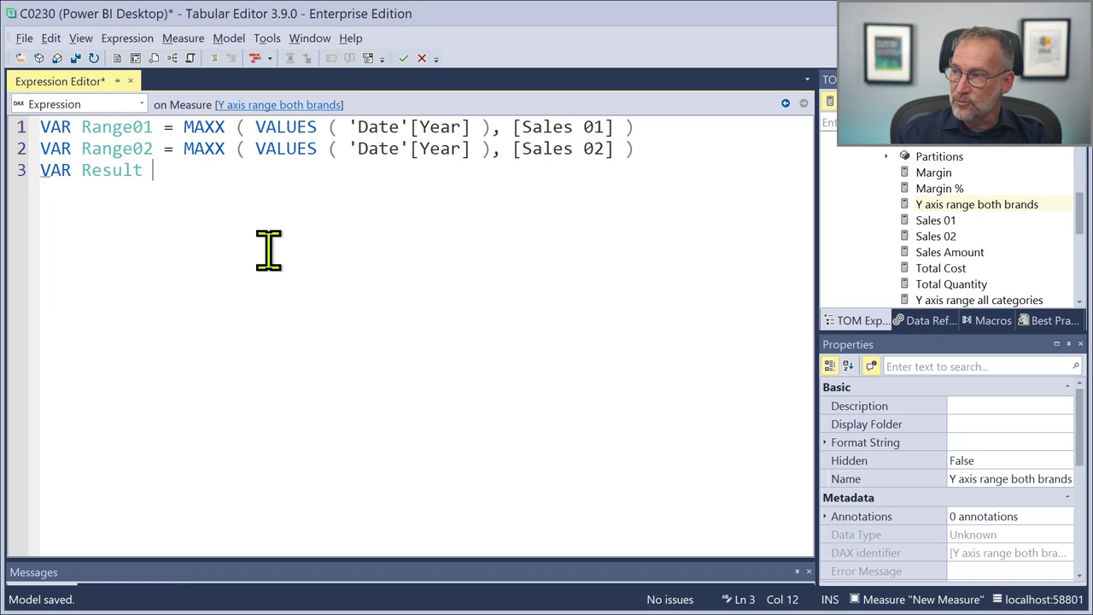
pyautogui.press('BackSpace')
pyautogui.press('BackSpace')
pyautogui.press('BackSpace')
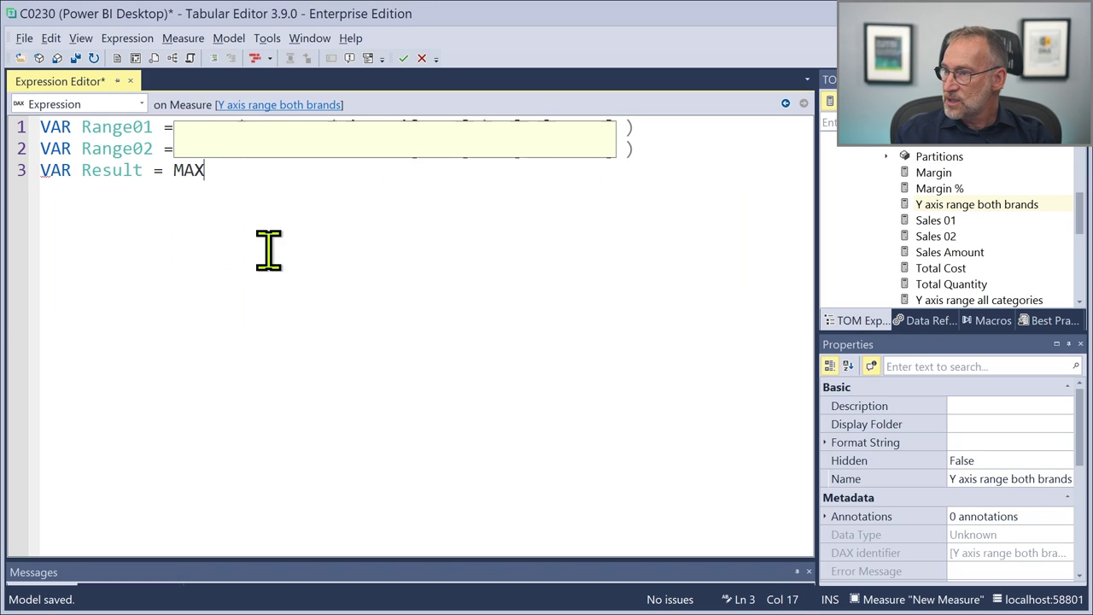
pyautogui.write('X')
pyautogui.press('BackSpace')
pyautogui.press('BackSpace')
pyautogui.write('( Ran')
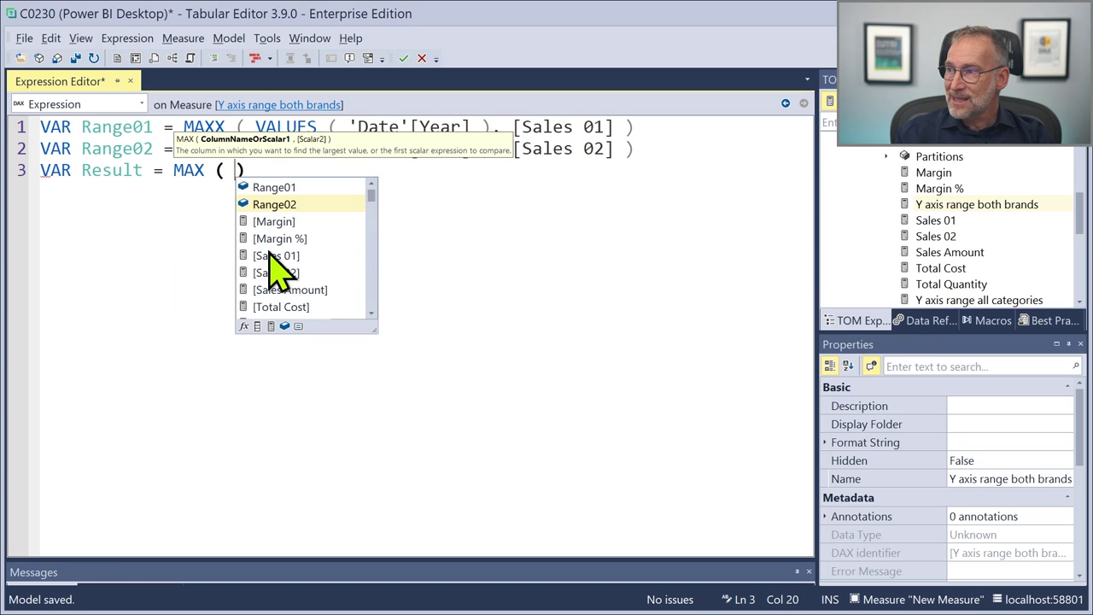
pyautogui.press('Tab')
pyautogui.write(', Ra')
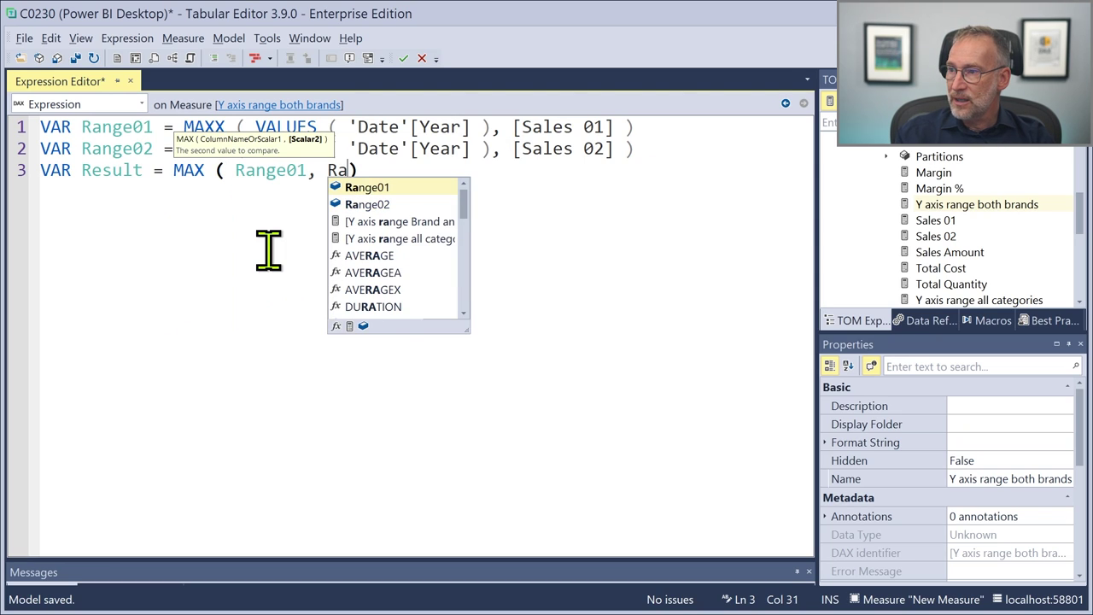
pyautogui.press('Tab')
pyautogui.write(')')
# - Finish the measure with RETURN Result and save the changes to the model
pyautogui.press('Return')
pyautogui.write('RETURN')
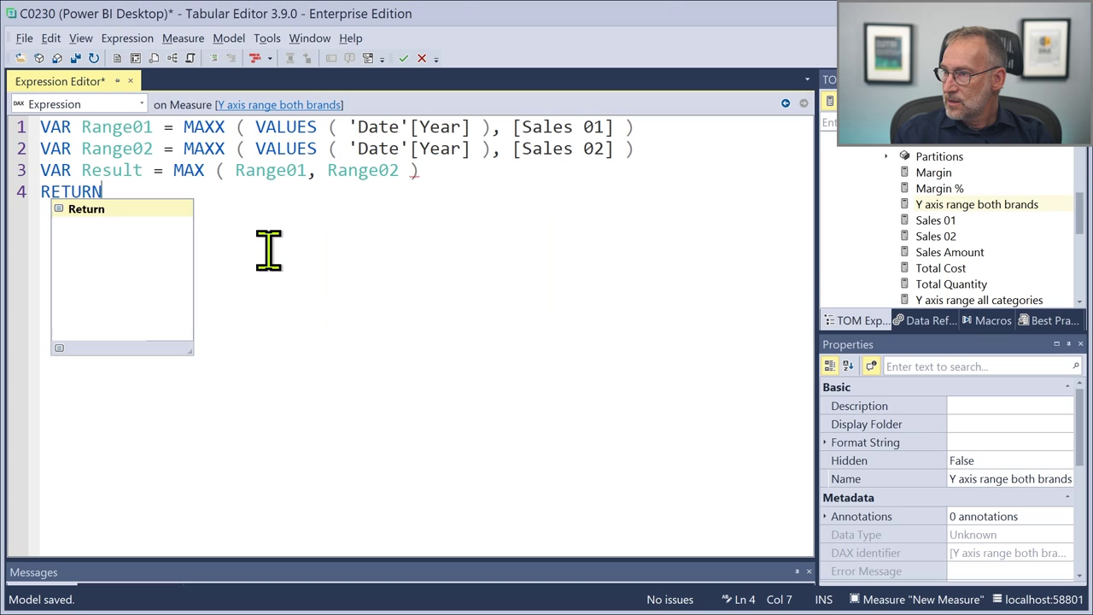
pyautogui.press('Escape')
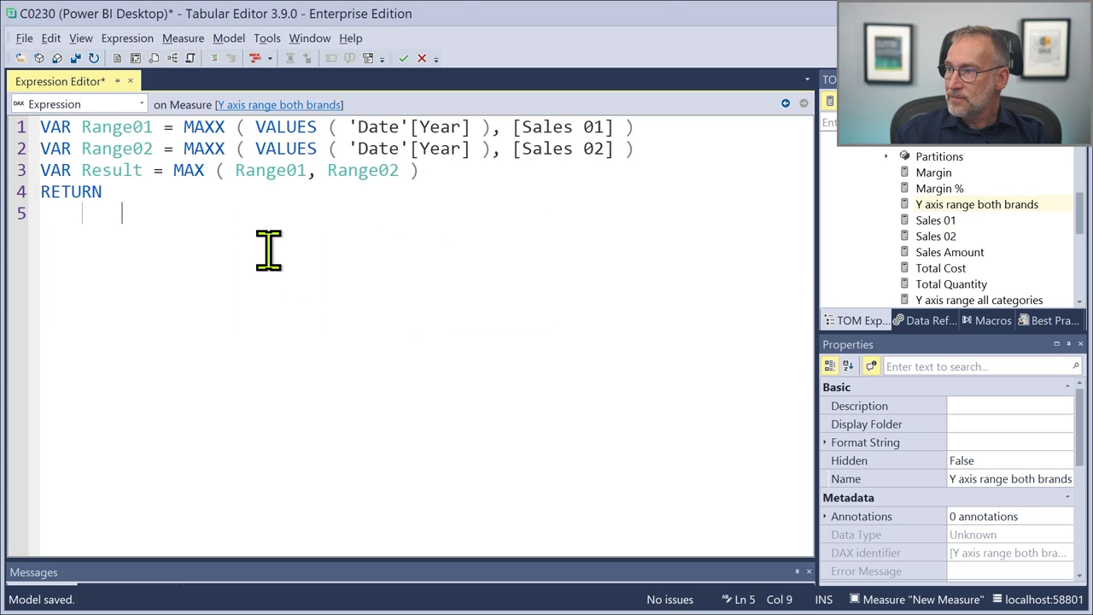
pyautogui.write('Result')
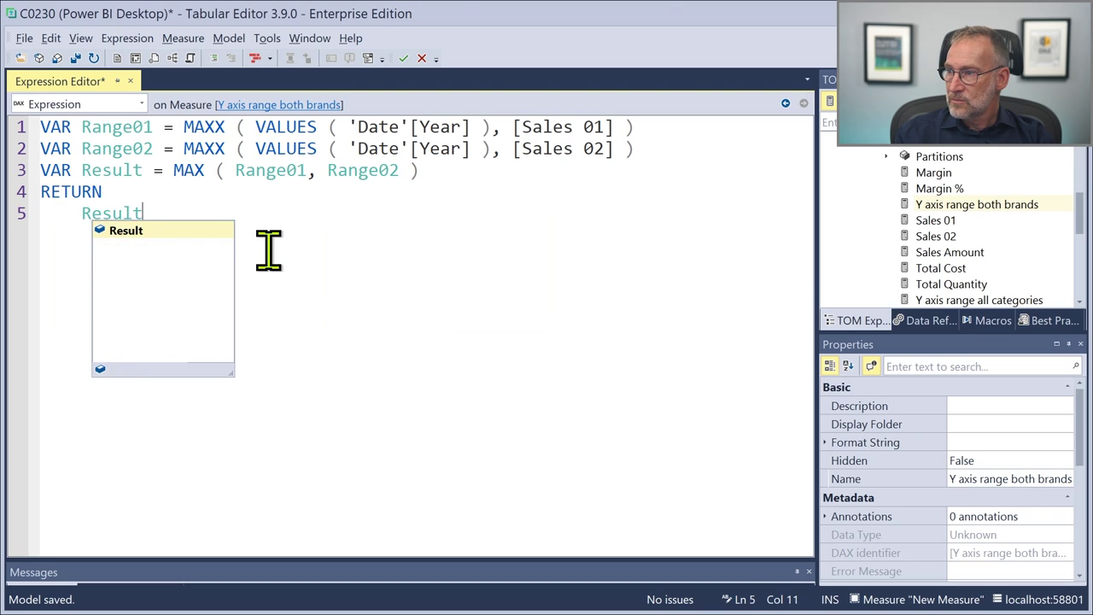
pyautogui.press('Escape')
pyautogui.press('Up')
pyautogui.press('Up')
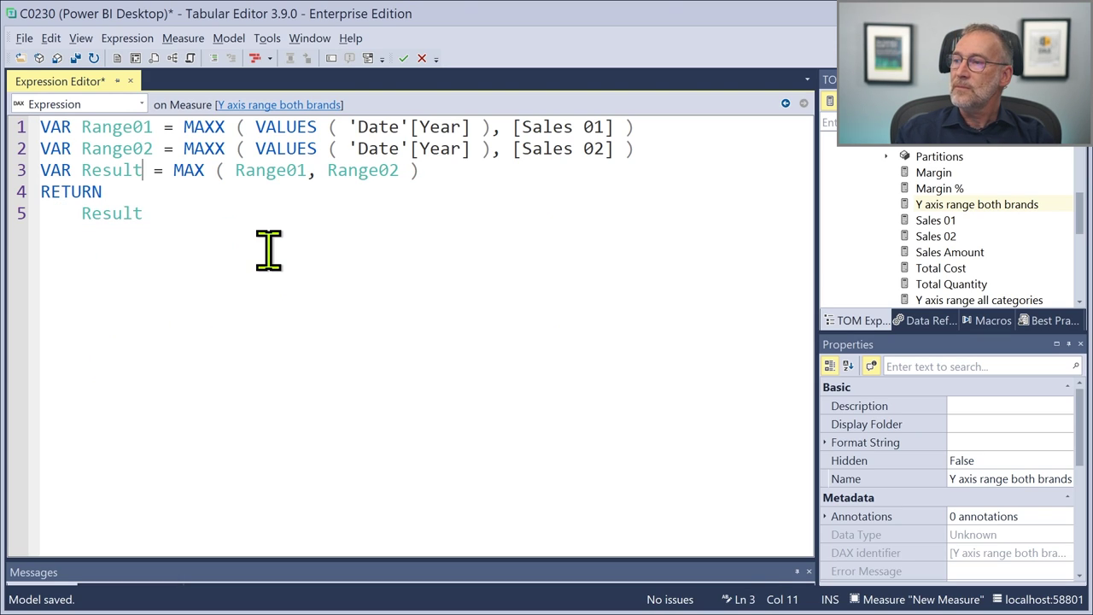
pyautogui.keyDown('ctrl'); pyautogui.scroll(1, 268, 250); pyautogui.keyUp('ctrl')
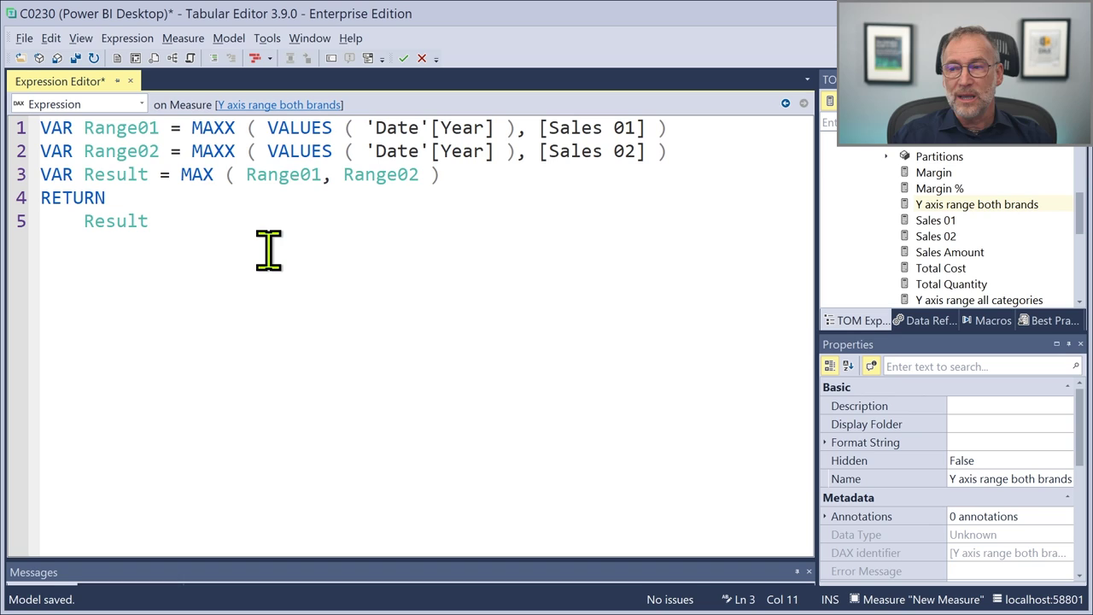
pyautogui.press('Down')
pyautogui.press('Down')
pyautogui.hotkey('ctrl', 's')
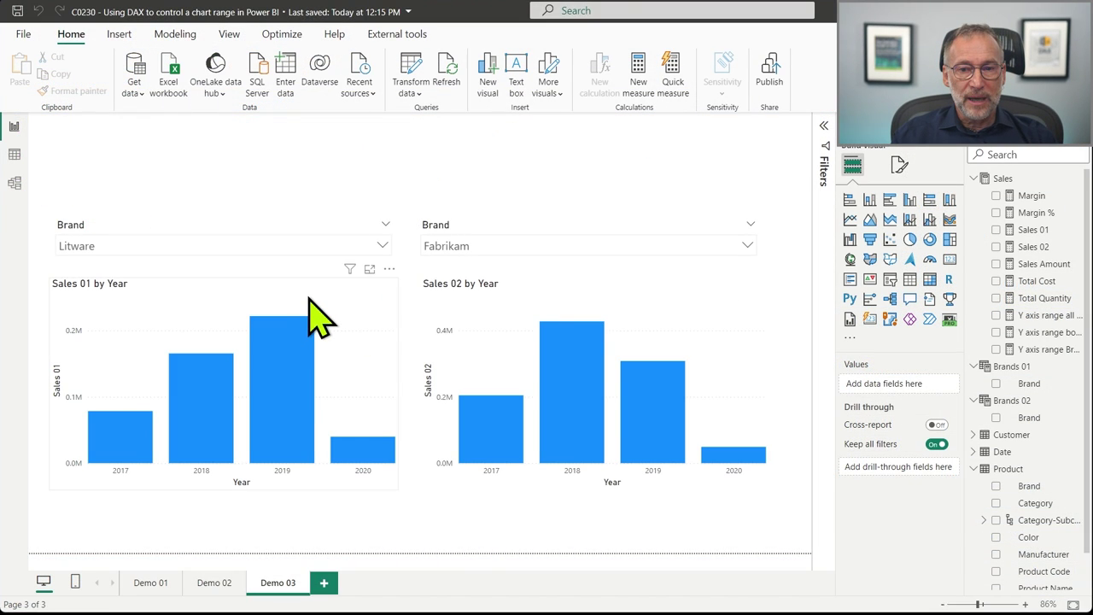
# - Set the Y-axis maximum of the Sales 01 by Year chart to the field value of the Y axis range both brands measure
pyautogui.click(307, 299)
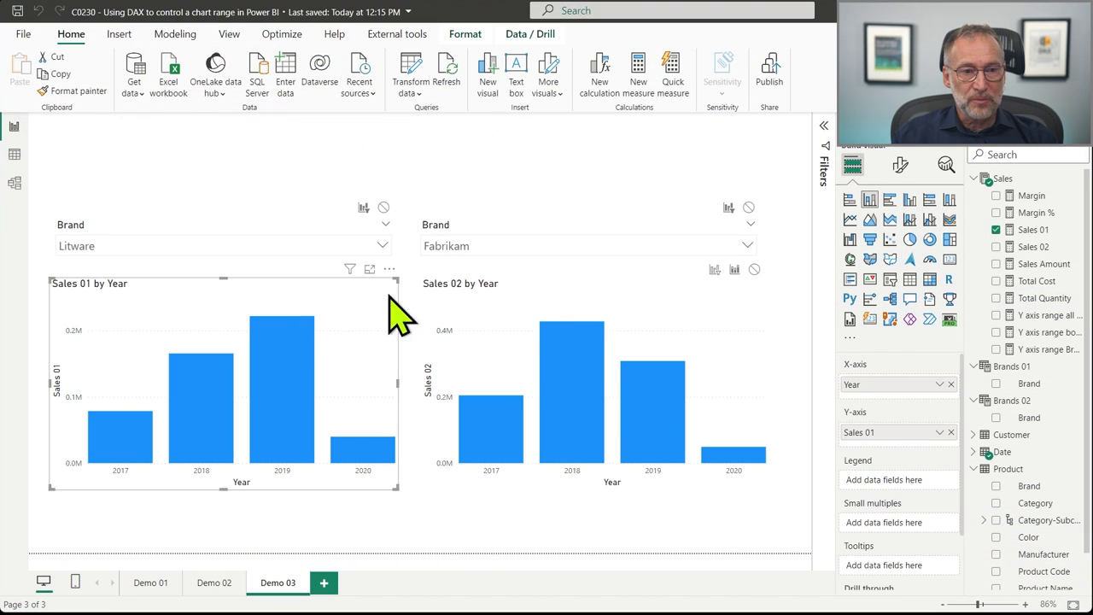
pyautogui.click(900, 164)
pyautogui.click(851, 292)
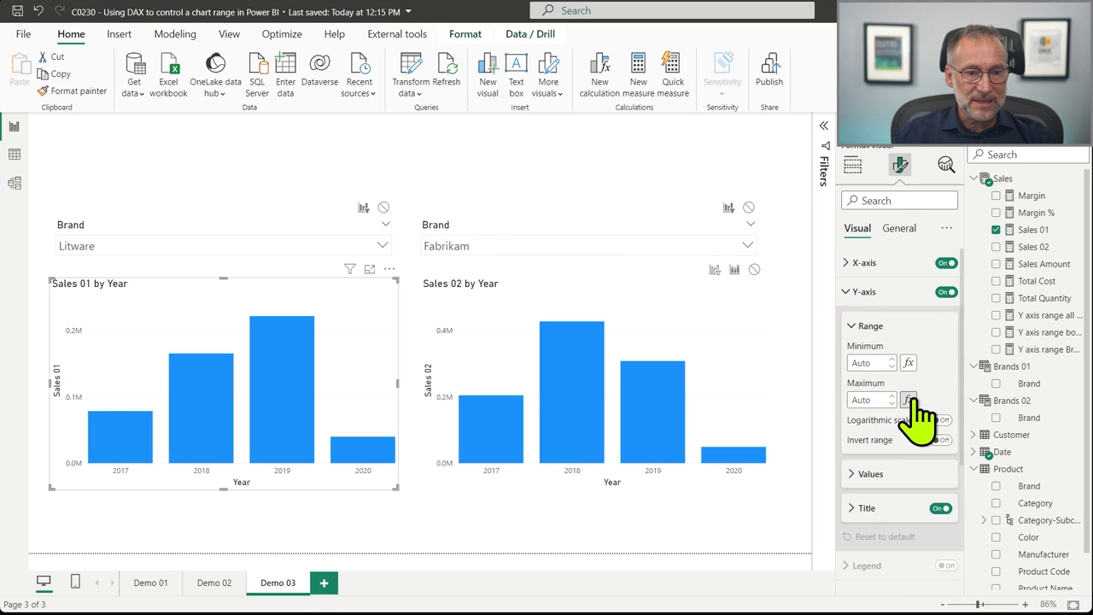
pyautogui.click(911, 400)
pyautogui.click(415, 211)
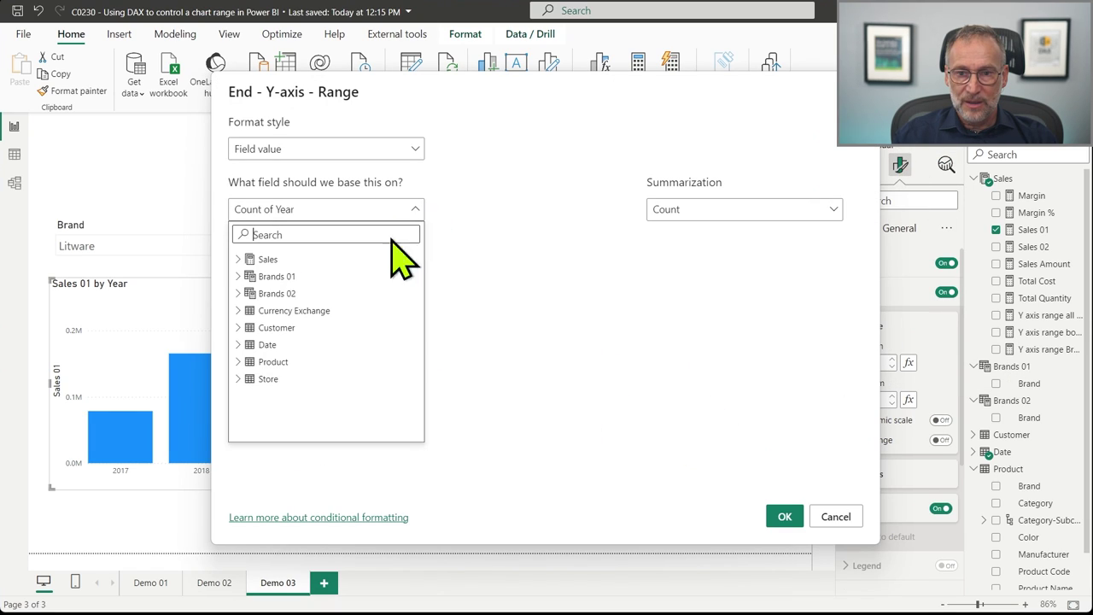
pyautogui.click(243, 260)
pyautogui.scroll(-5, 334, 402)
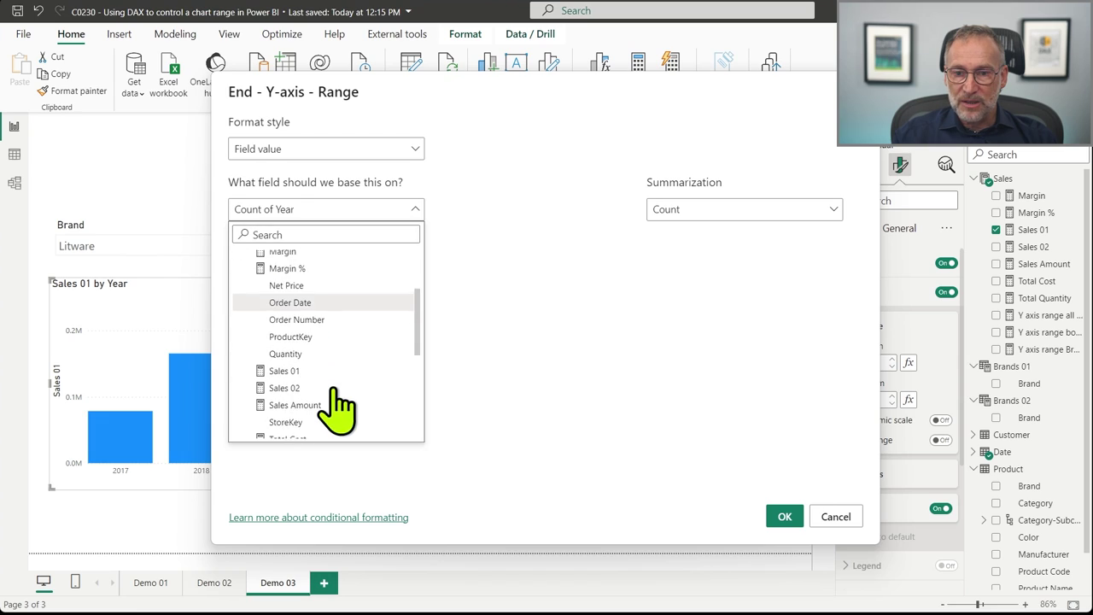
pyautogui.scroll(-3, 341, 432)
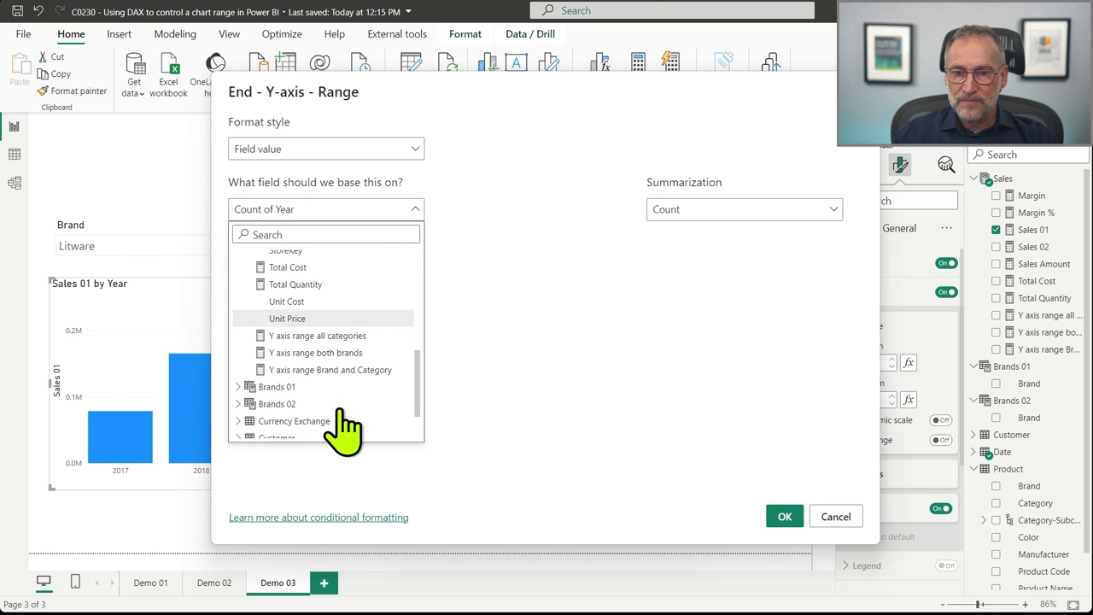
pyautogui.click(316, 353)
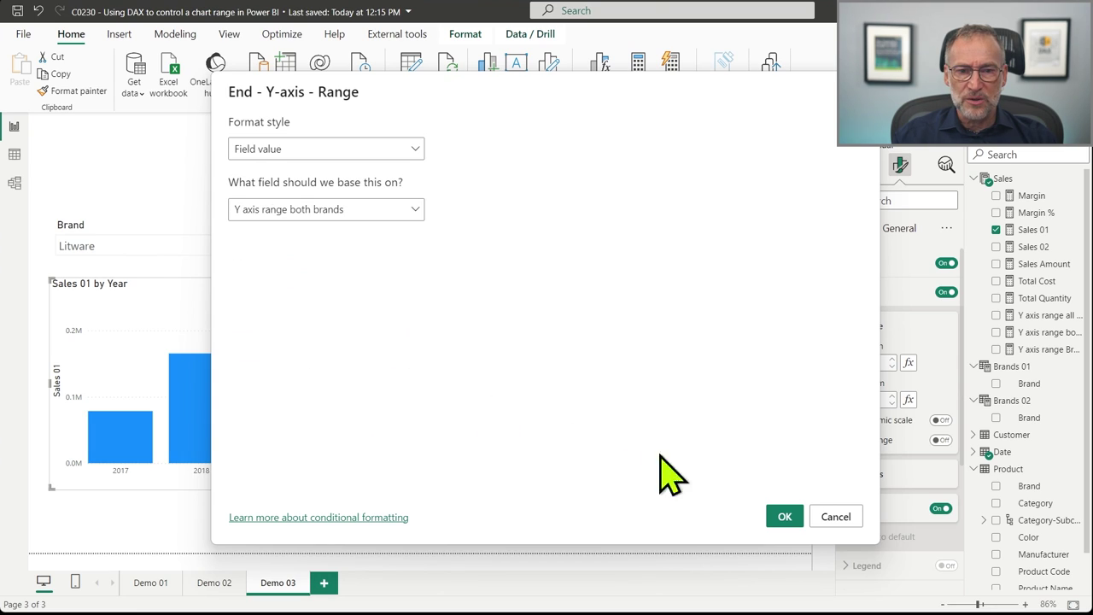
pyautogui.click(783, 516)
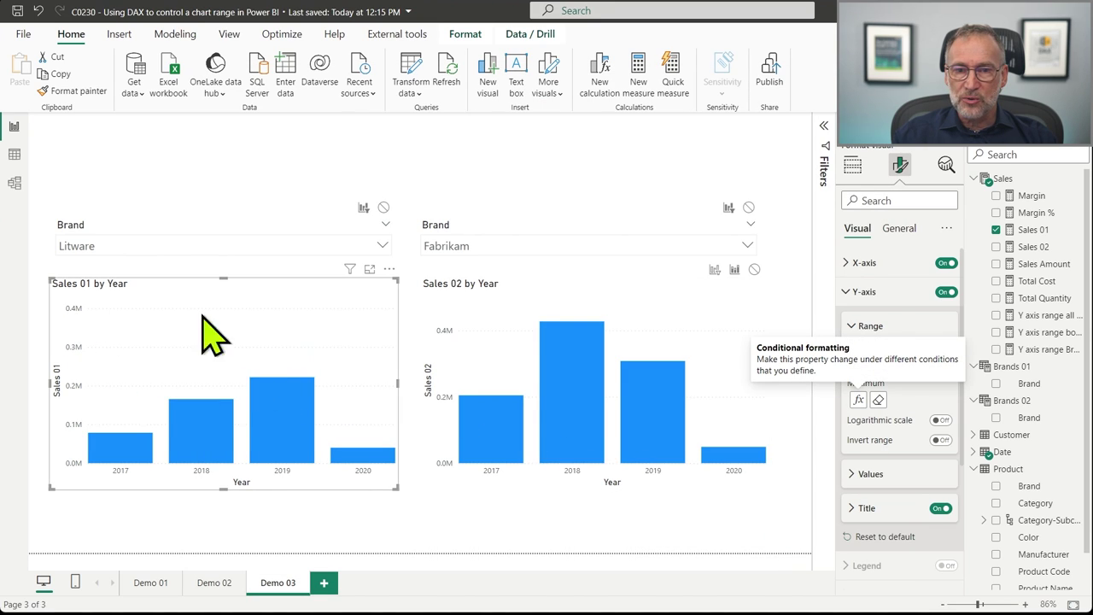
# - Base the Sales 02 by Year chart's Y-axis maximum on the same Y axis range both brands measure
pyautogui.click(482, 335)
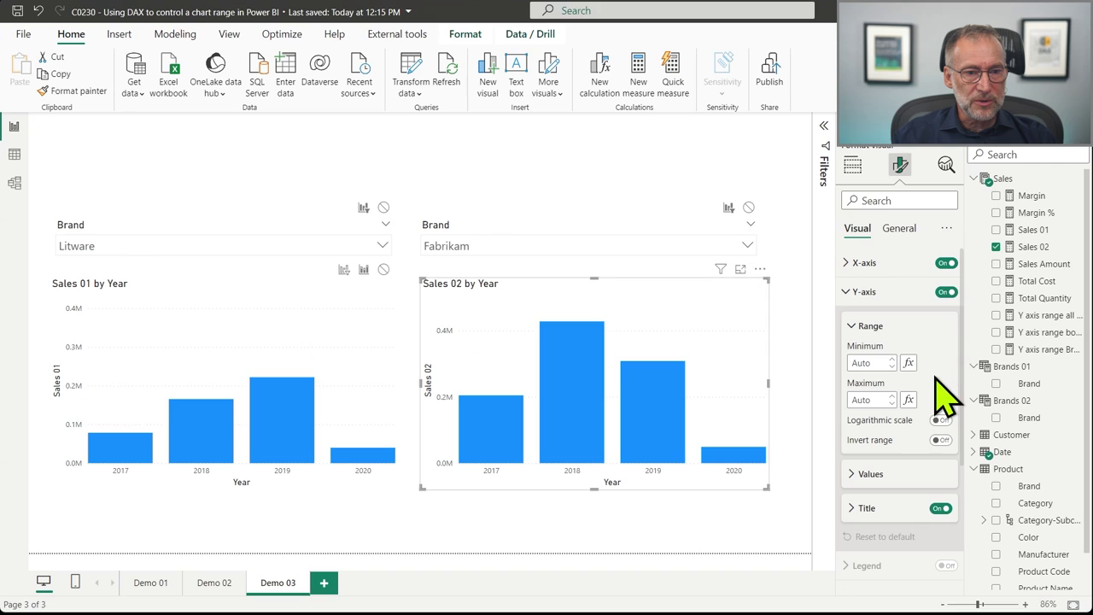
pyautogui.click(908, 400)
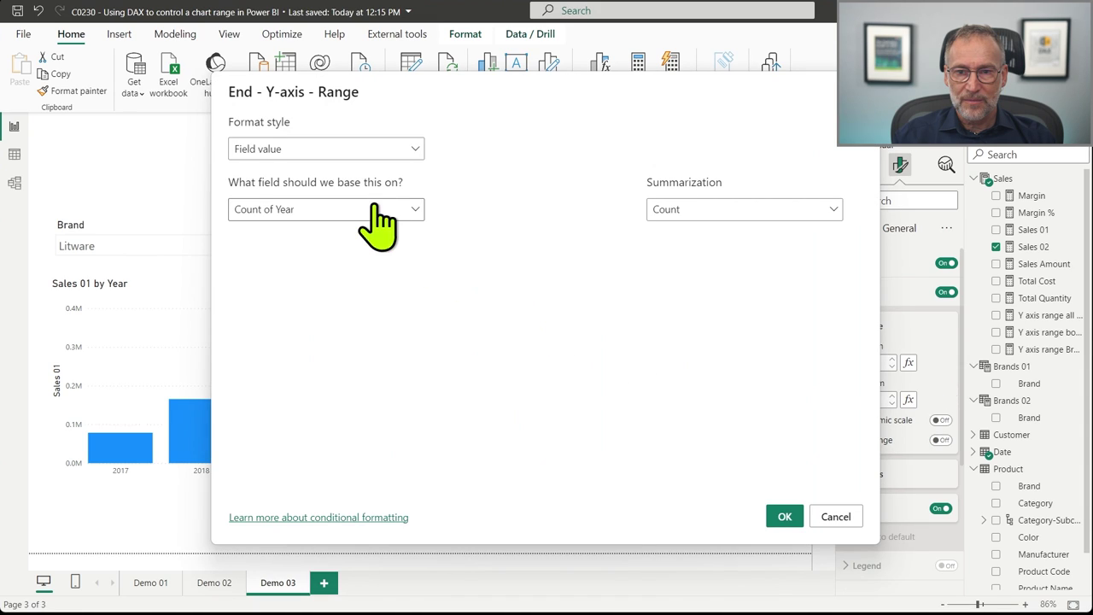
pyautogui.click(415, 209)
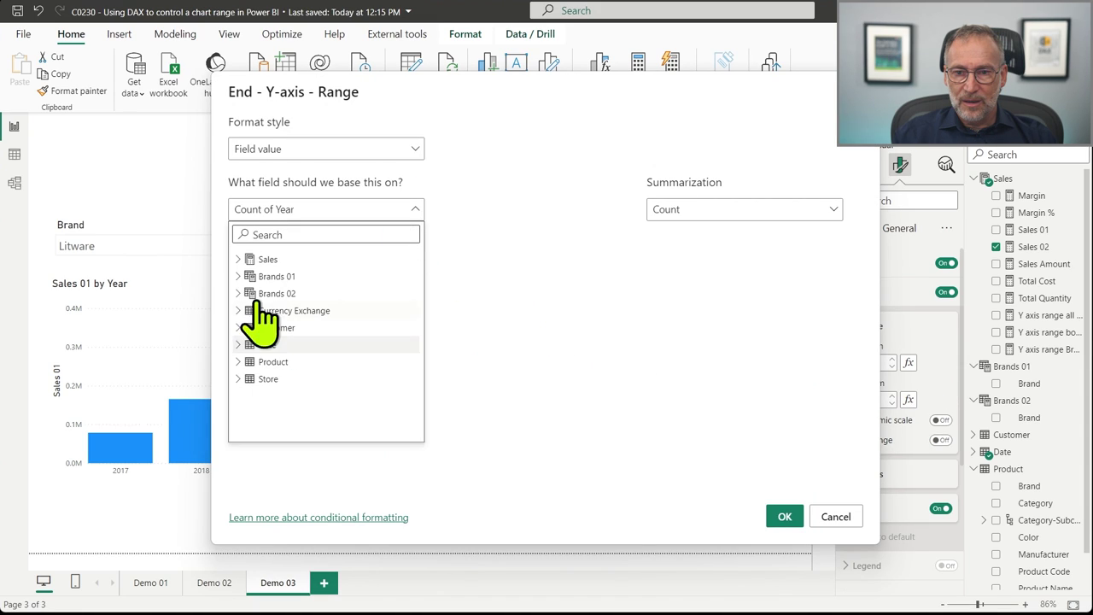
pyautogui.click(239, 259)
pyautogui.scroll(-6, 329, 359)
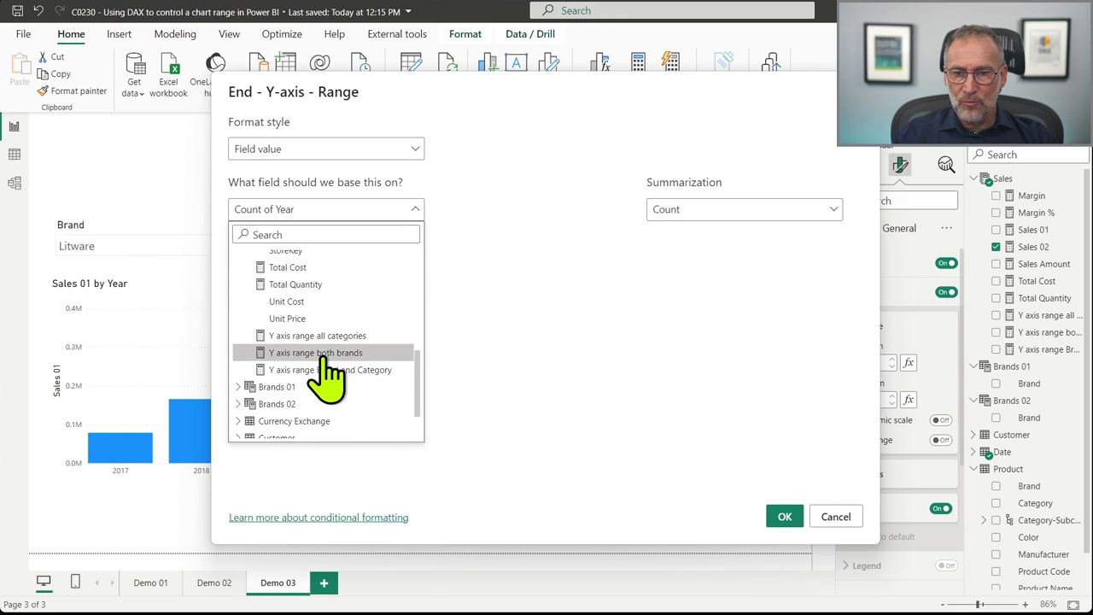
pyautogui.click(332, 353)
pyautogui.click(784, 517)
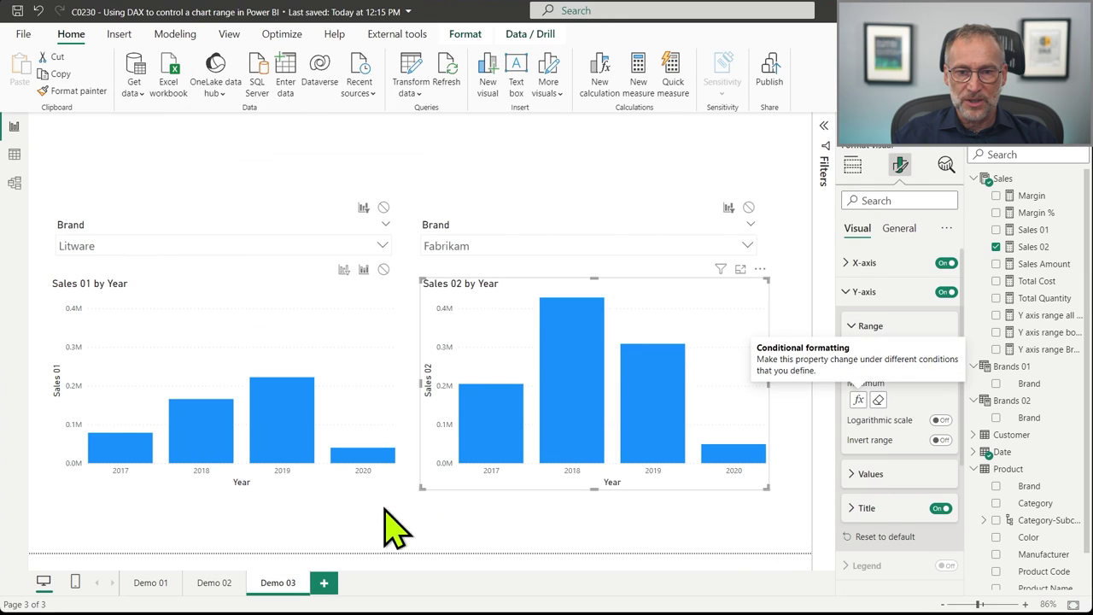
# - Switch the Sales 01 chart's brand filter to Contoso and compare the upper Y-axis values of both charts
pyautogui.click(116, 247)
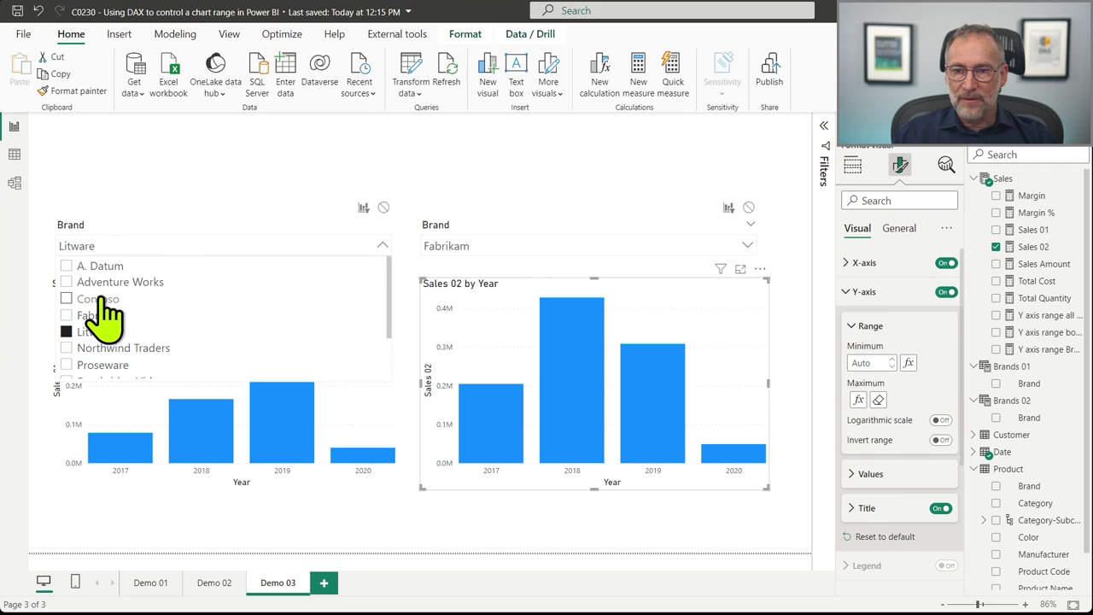
pyautogui.click(101, 299)
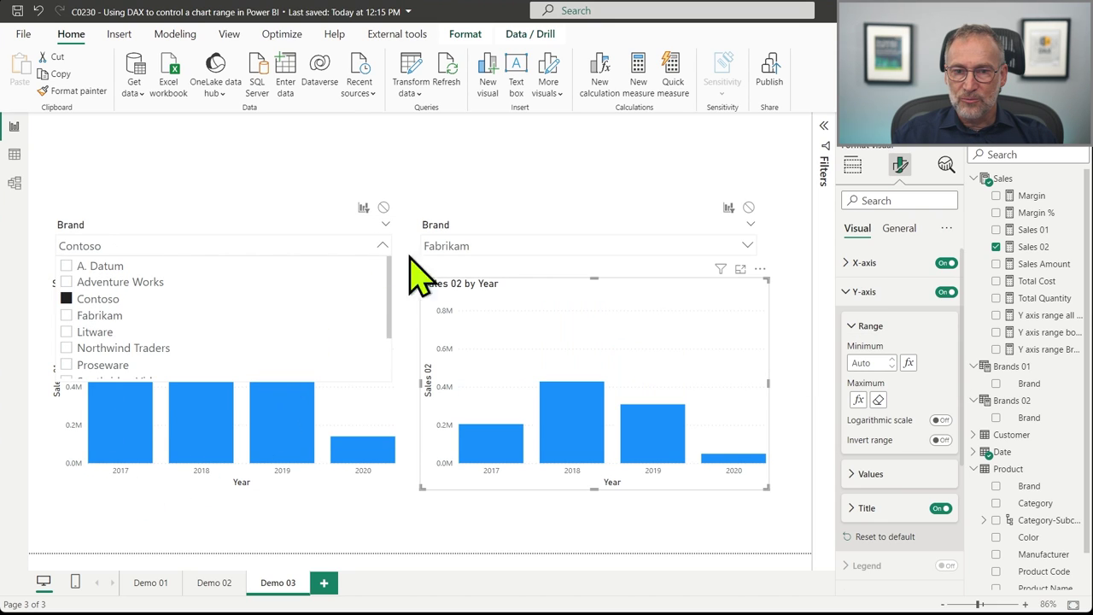
pyautogui.click(241, 504)
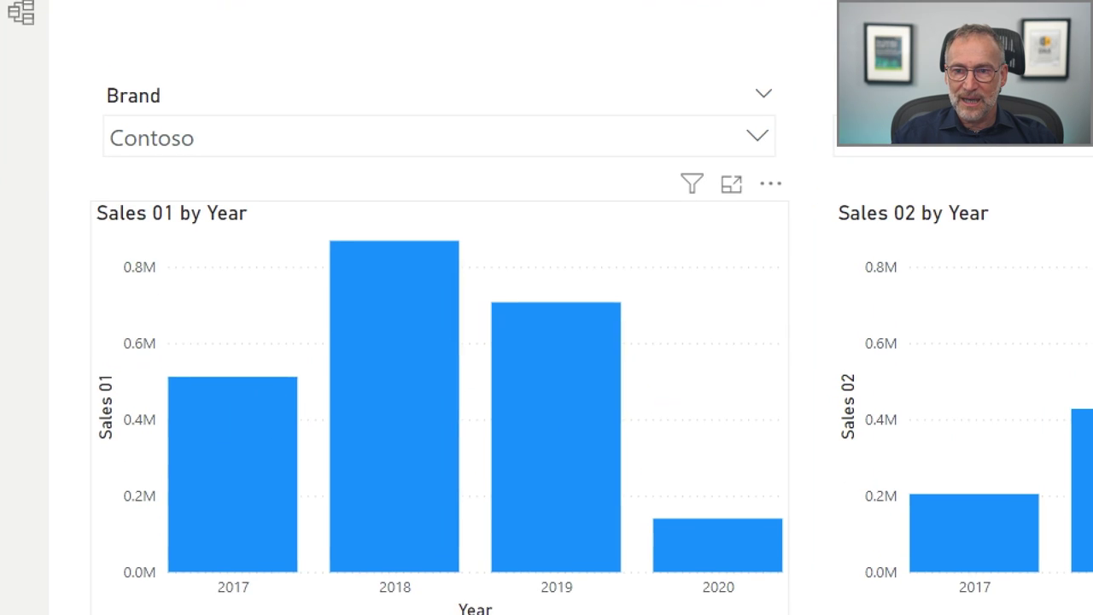
pyautogui.moveTo(53, 246); pyautogui.dragTo(184, 325)
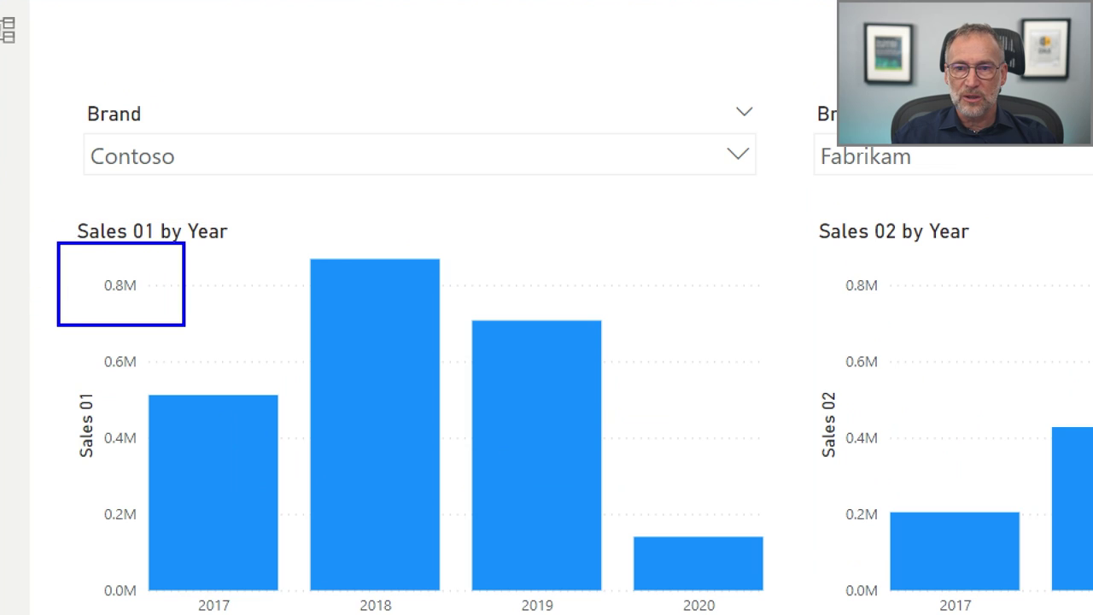
pyautogui.moveTo(819, 242); pyautogui.dragTo(901, 302)
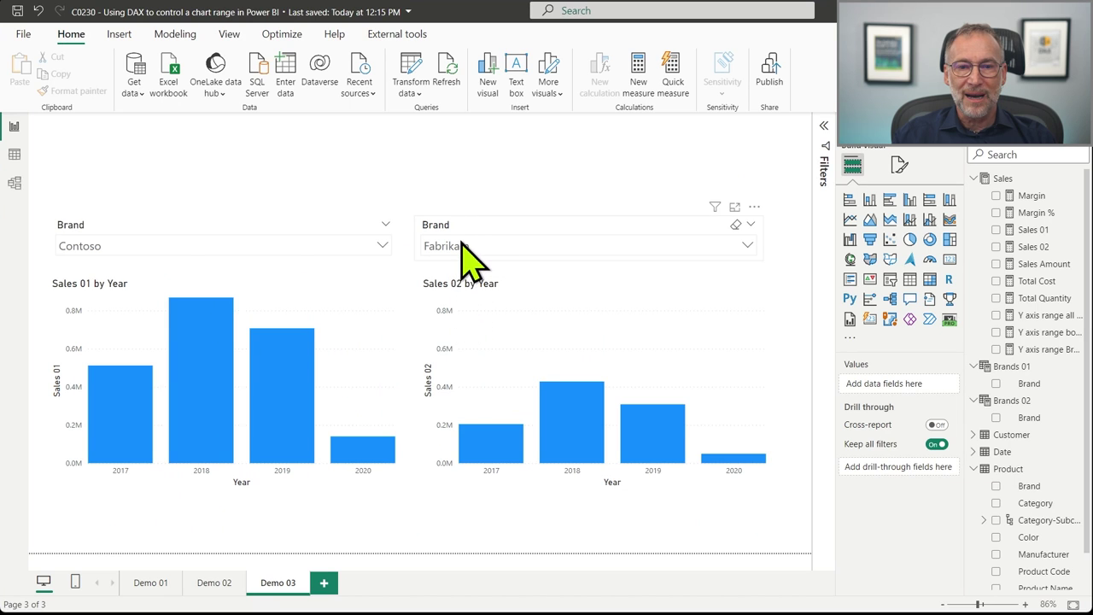
# - Switch the brand filter of the Sales 02 chart to Tailspin Toys
pyautogui.click(908, 157)
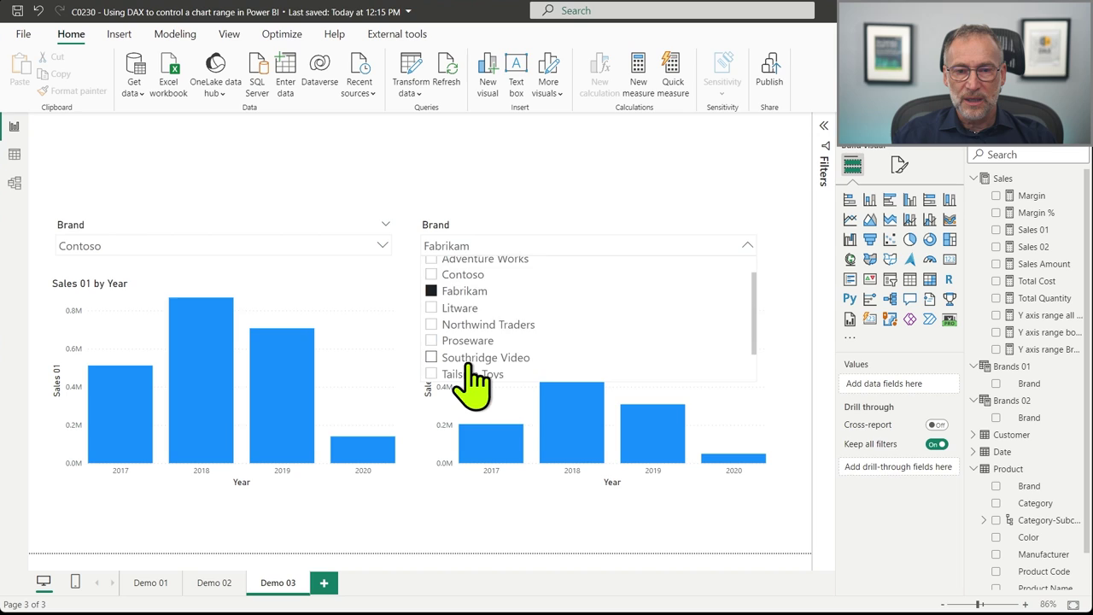
pyautogui.scroll(-2, 470, 370)
pyautogui.click(488, 340)
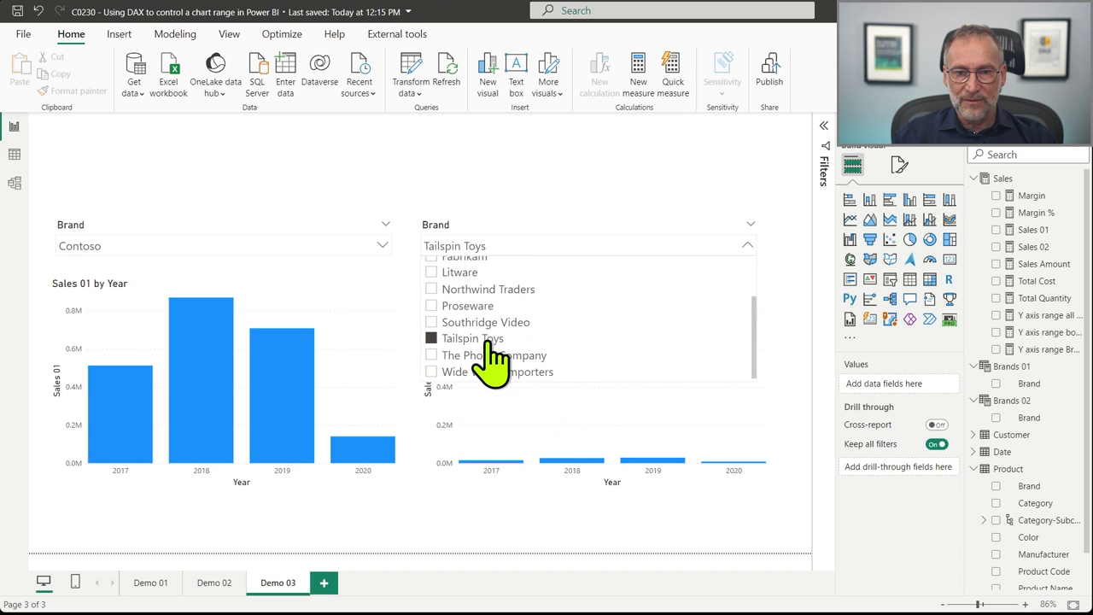
pyautogui.click(551, 539)
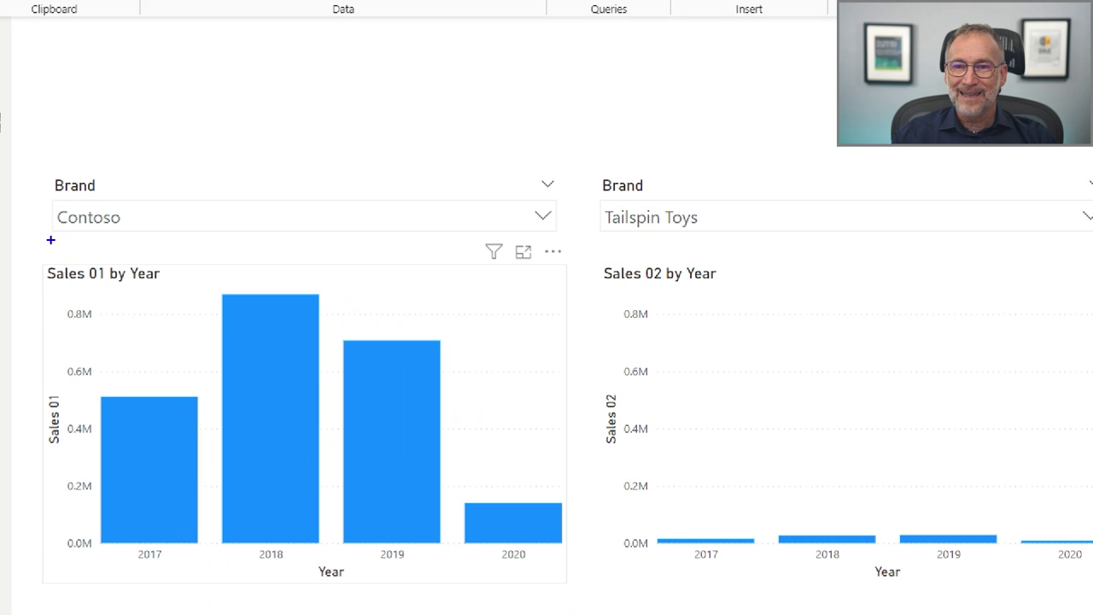
# - Compare the Y-axis scales and the yearly columns of the Contoso and Tailspin Toys charts
pyautogui.moveTo(48, 294)
pyautogui.mouseDown()
pyautogui.moveTo(114, 385)
pyautogui.moveTo(115, 562)
pyautogui.mouseUp()
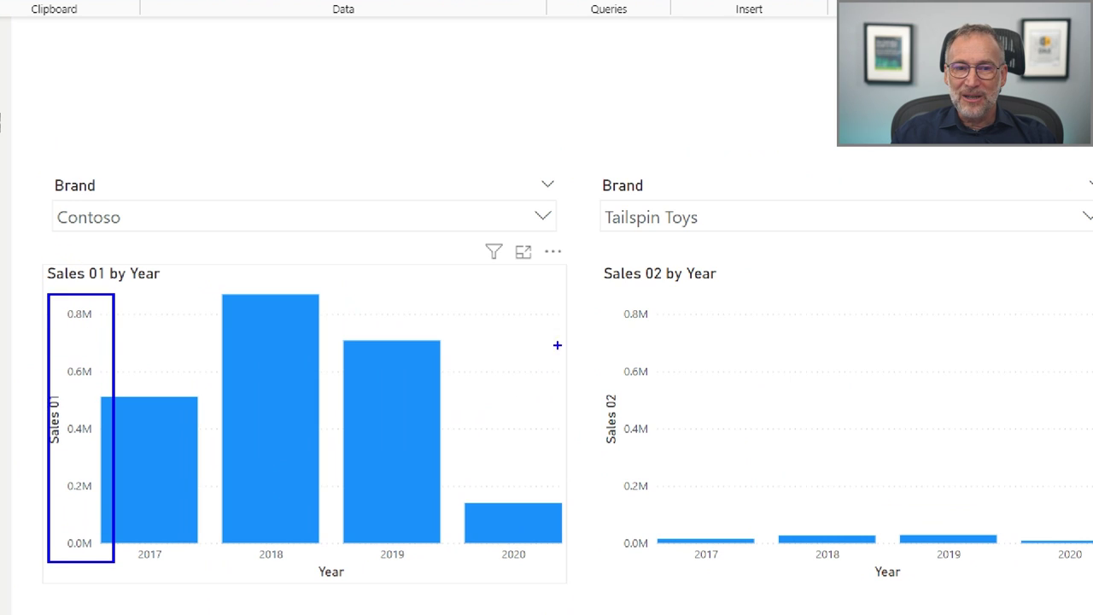
pyautogui.moveTo(601, 278); pyautogui.dragTo(681, 562)
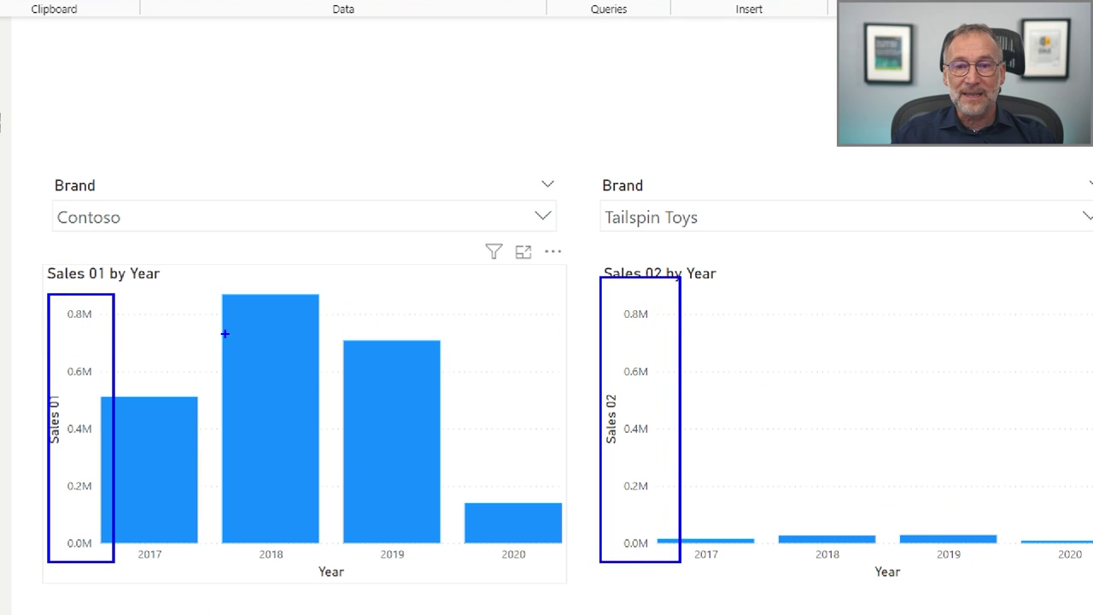
pyautogui.moveTo(214, 276)
pyautogui.mouseDown()
pyautogui.moveTo(266, 370)
pyautogui.moveTo(384, 516)
pyautogui.moveTo(456, 556)
pyautogui.mouseUp()
pyautogui.moveTo(728, 287)
pyautogui.mouseDown()
pyautogui.moveTo(893, 520)
pyautogui.moveTo(1009, 564)
pyautogui.mouseUp()
pyautogui.press('Escape')
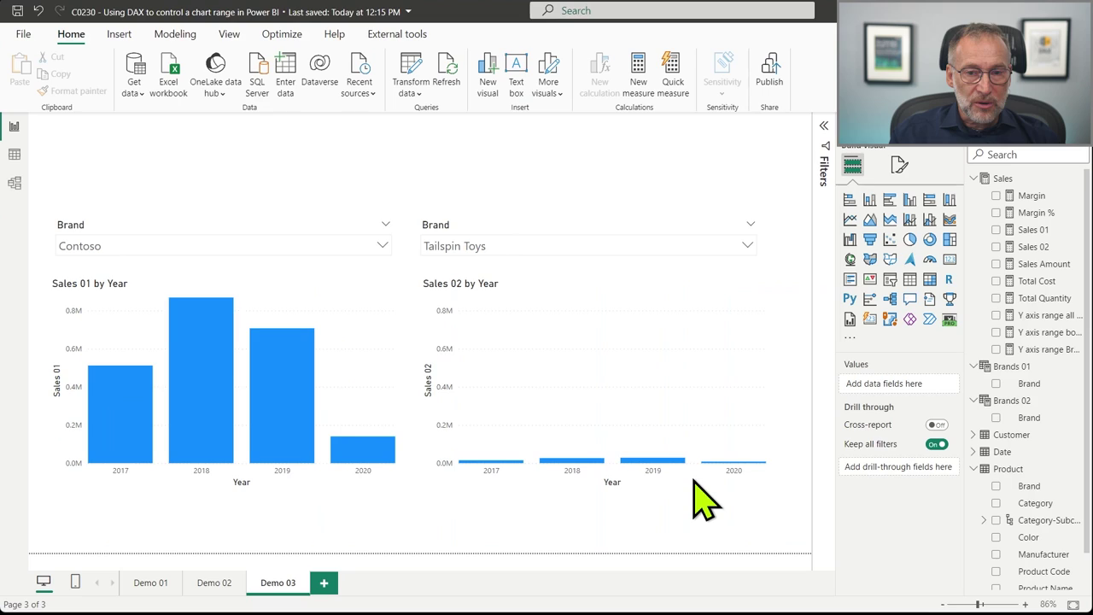